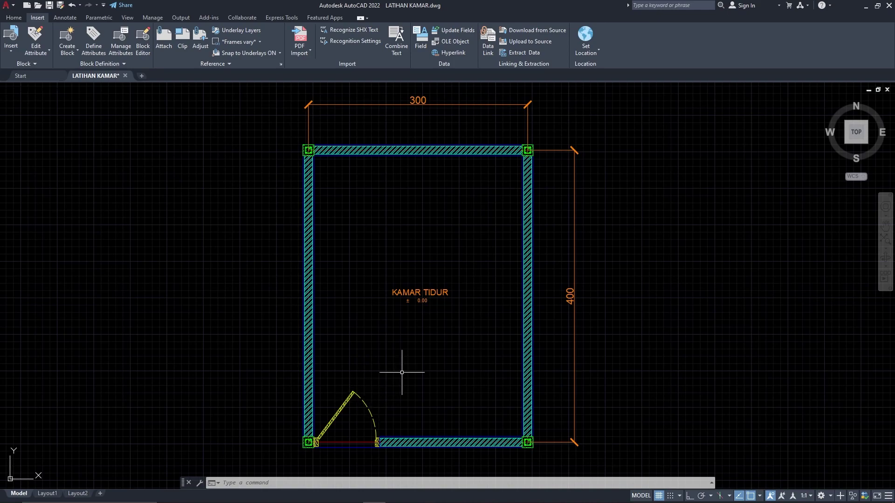
# Create a new blank drawing and bring up the basic drawing tools.
pyautogui.click(38, 75)
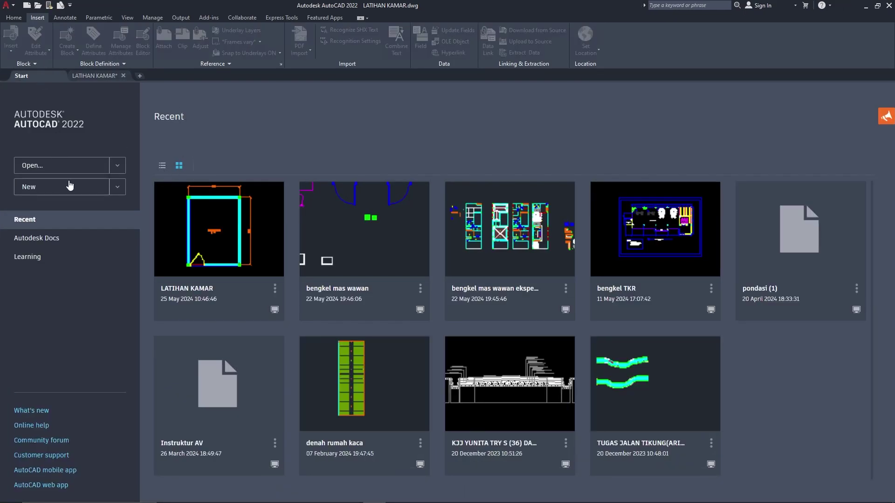
pyautogui.click(17, 191)
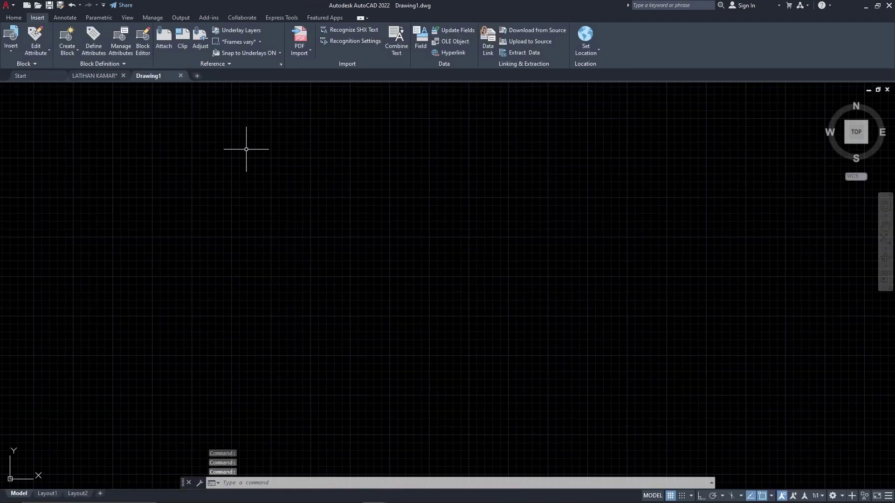
pyautogui.click(24, 19)
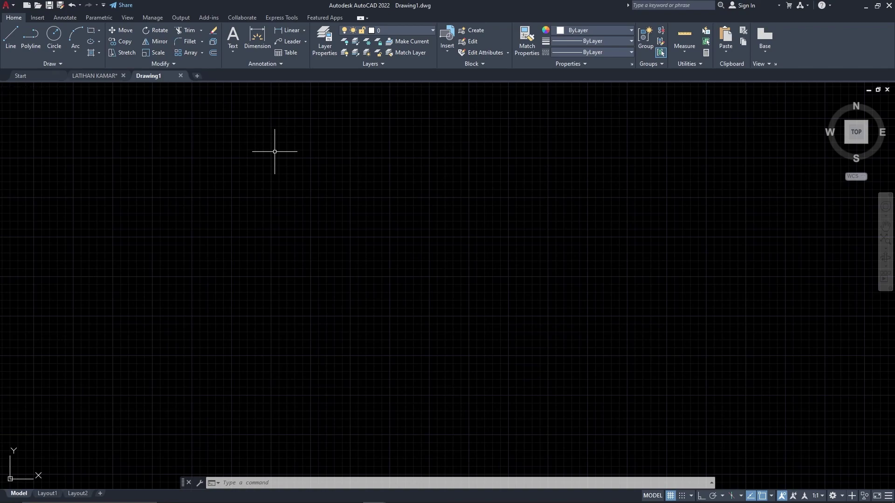
# Configure the drawing units with a length precision of 0.00 and an insertion scale in centimeters.
pyautogui.write('u')
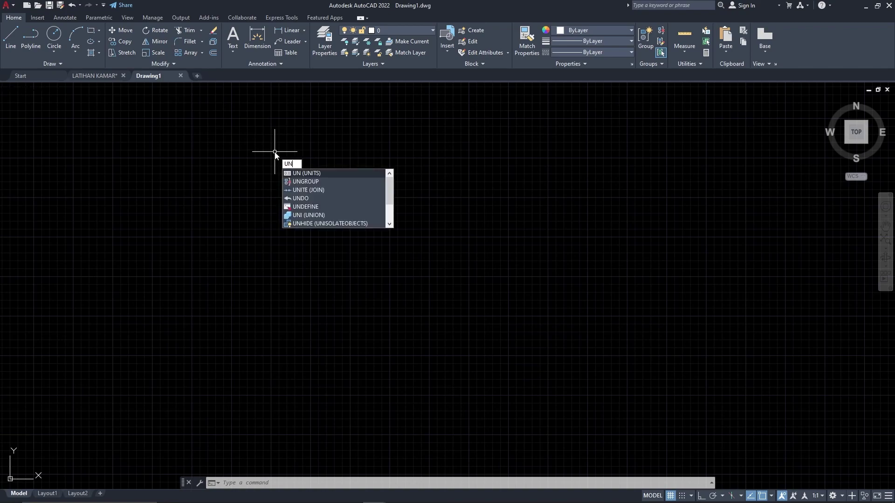
pyautogui.press('Return')
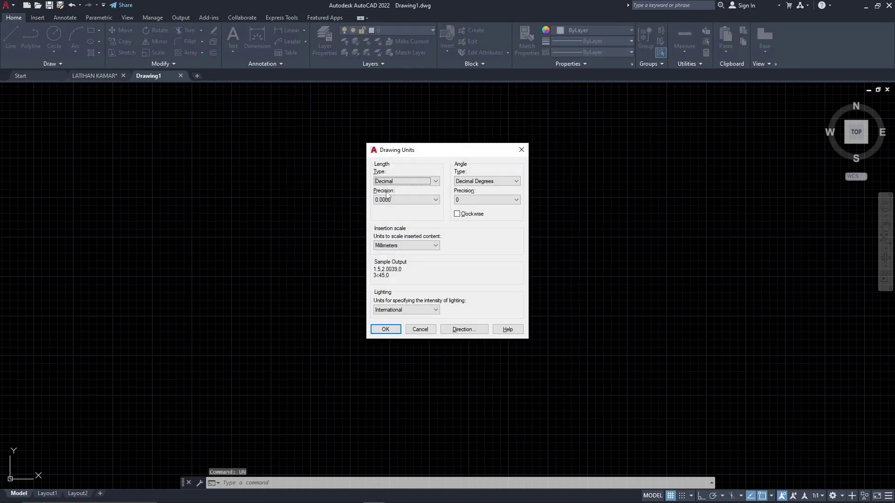
pyautogui.click(410, 199)
pyautogui.click(410, 220)
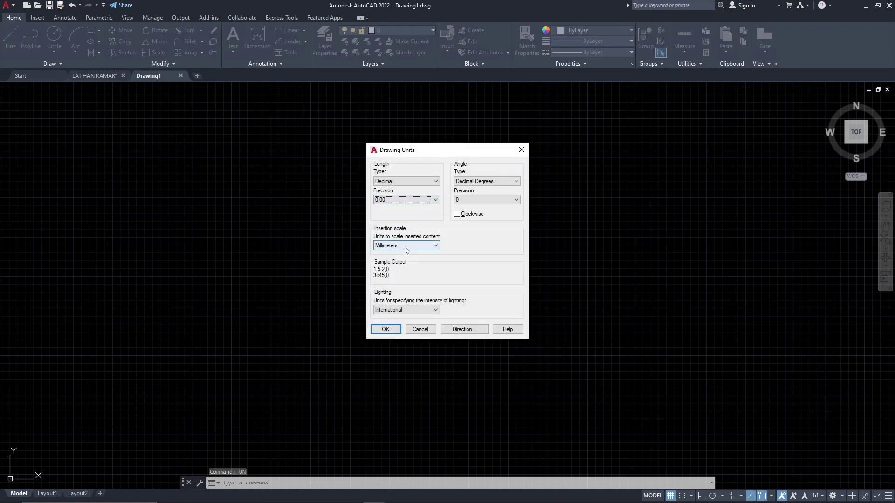
pyautogui.click(405, 246)
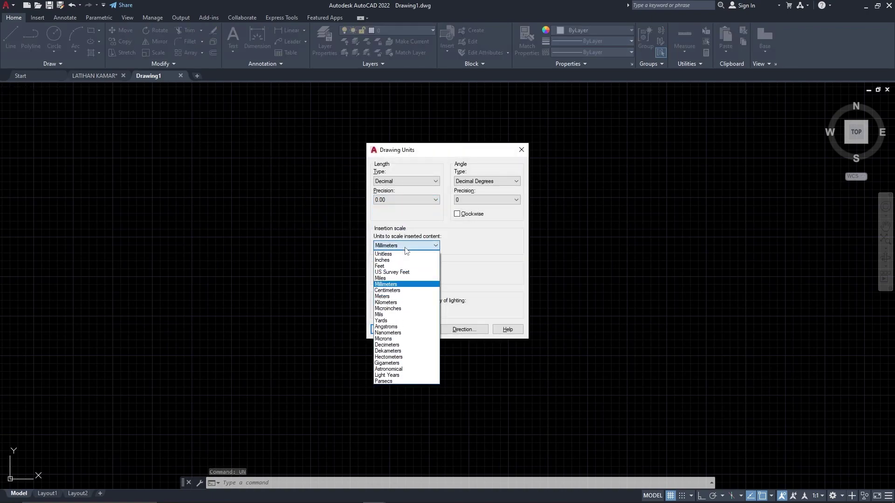
pyautogui.click(402, 291)
pyautogui.click(385, 329)
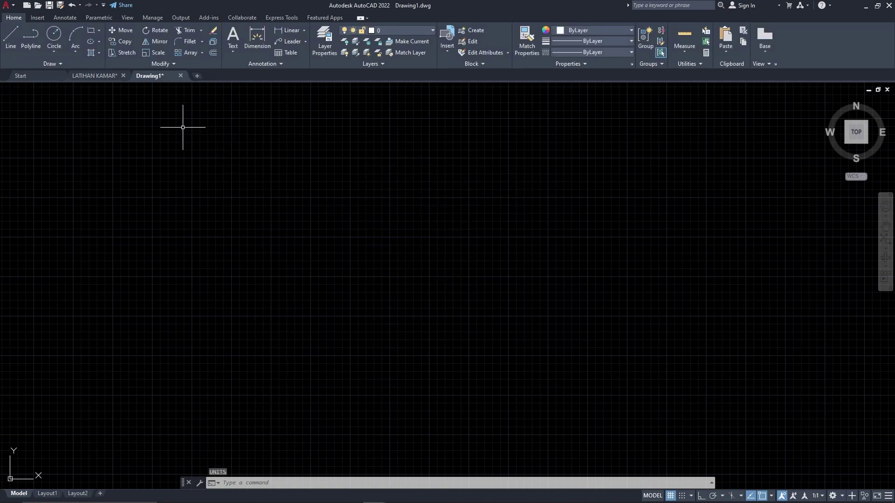
# Open the Standard dimension style for modification and set its baseline spacing to 10.
pyautogui.write('di')
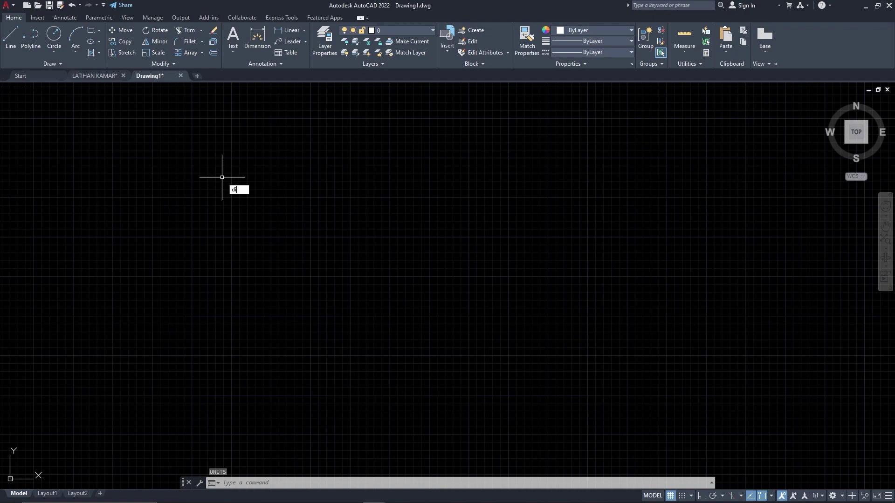
pyautogui.press('Down')
pyautogui.press('Down')
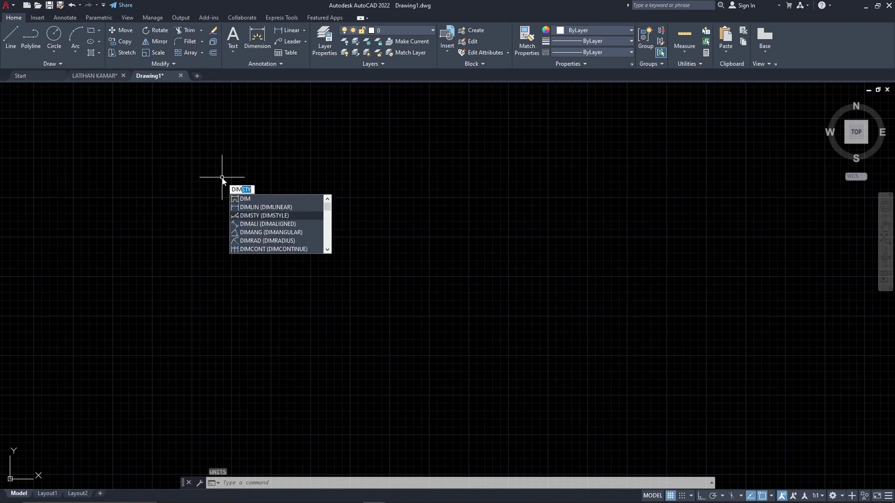
pyautogui.press('Return')
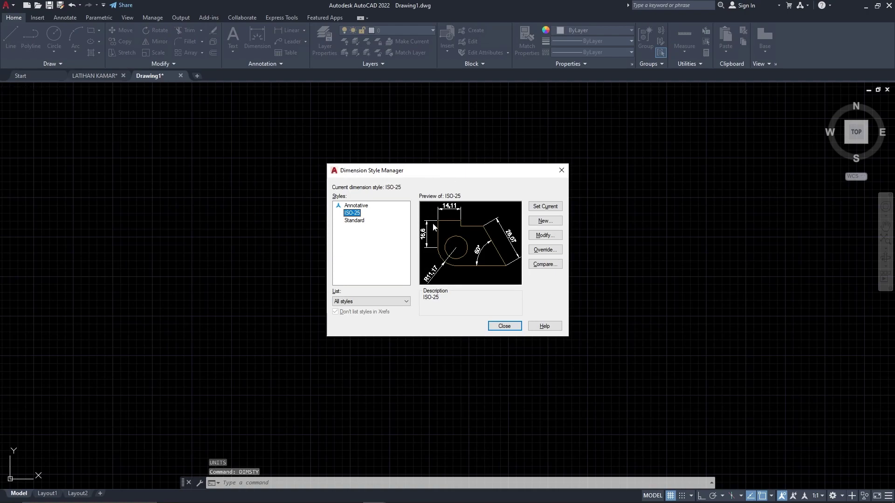
pyautogui.click(363, 221)
pyautogui.click(546, 236)
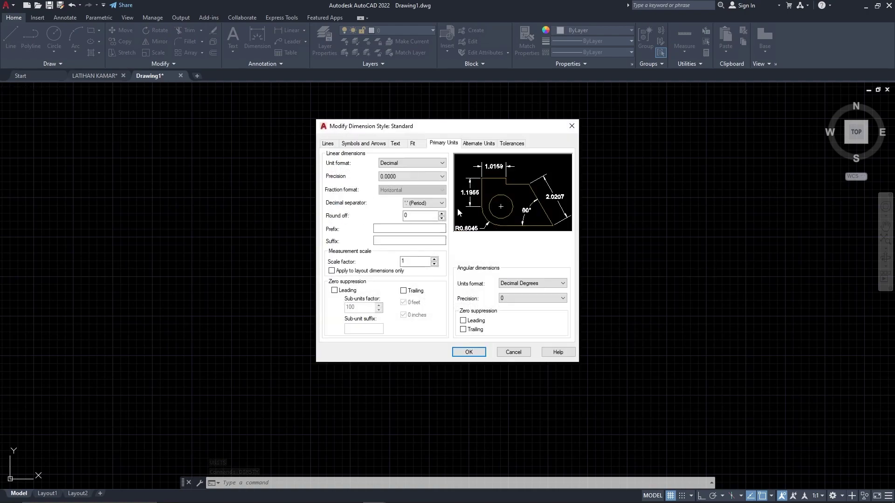
pyautogui.click(329, 144)
pyautogui.doubleClick(425, 217)
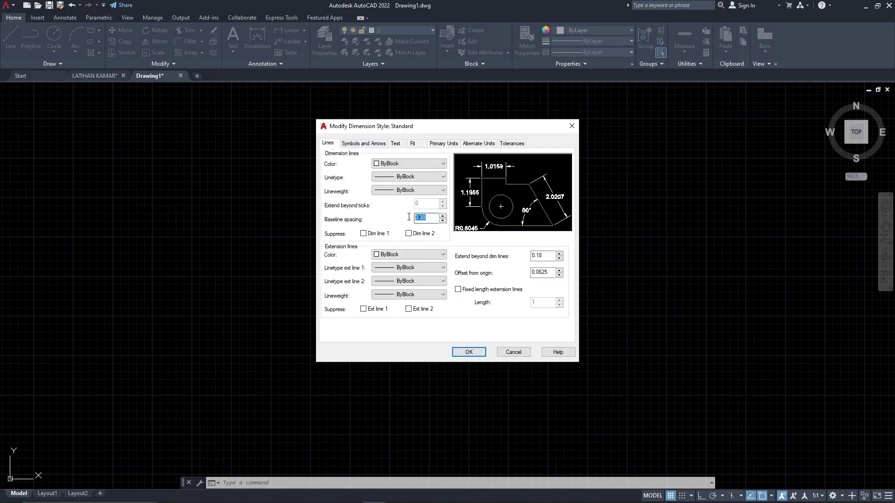
pyautogui.write('10')
# Set the Standard dimension style's arrow size to 10 and its first and second arrowheads to Architectural tick.
pyautogui.click(379, 145)
pyautogui.doubleClick(334, 237)
pyautogui.write('1')
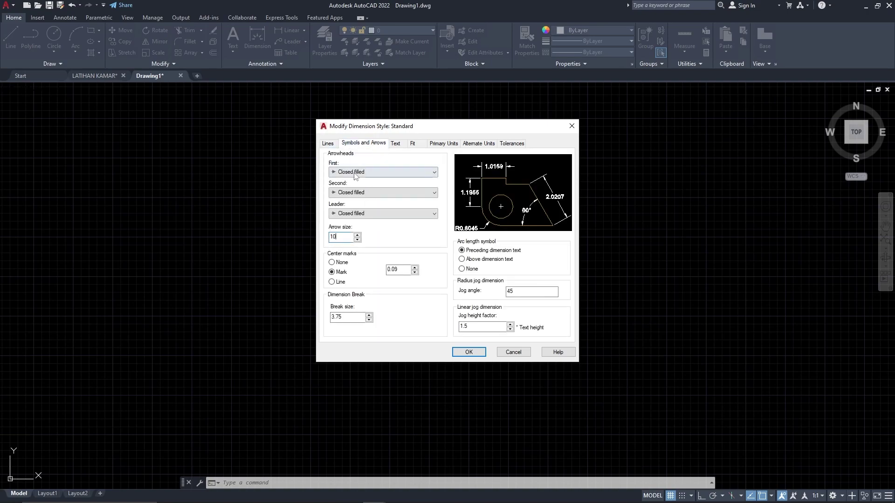
pyautogui.click(354, 175)
pyautogui.click(356, 213)
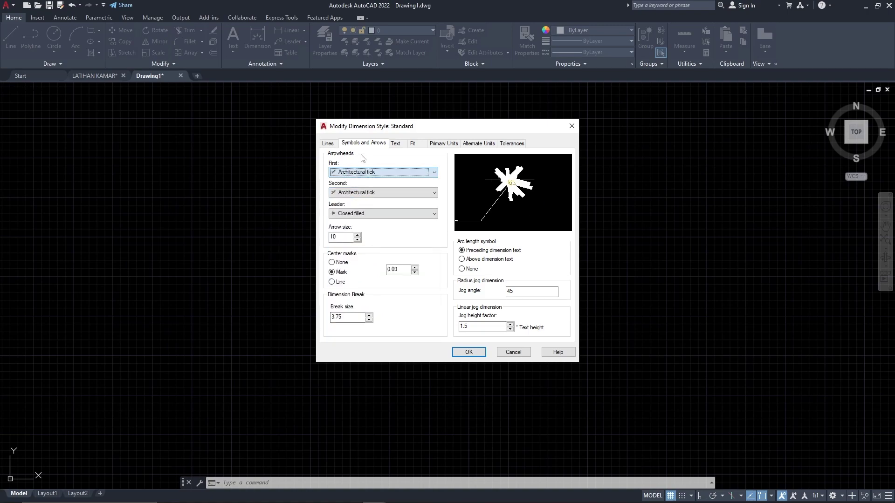
# Set the Standard dimension style's text height to 10 and its linear dimension precision to 0.
pyautogui.click(396, 144)
pyautogui.moveTo(435, 210); pyautogui.dragTo(396, 209)
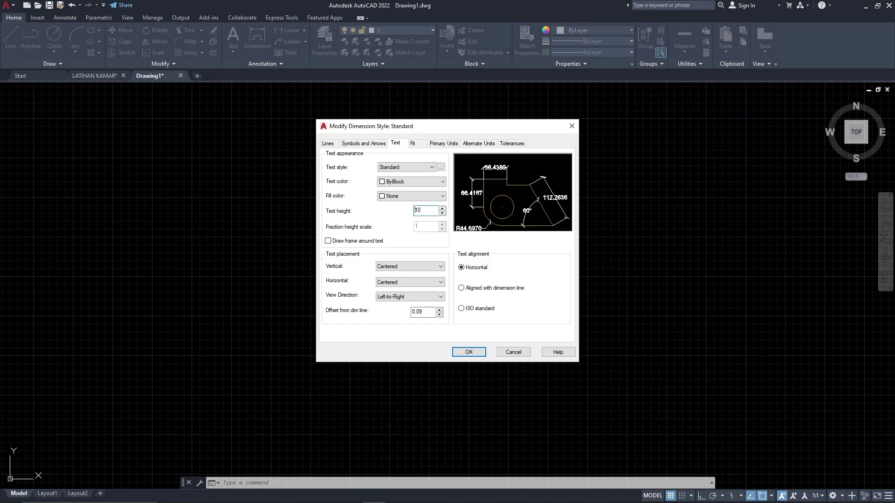
pyautogui.click(443, 145)
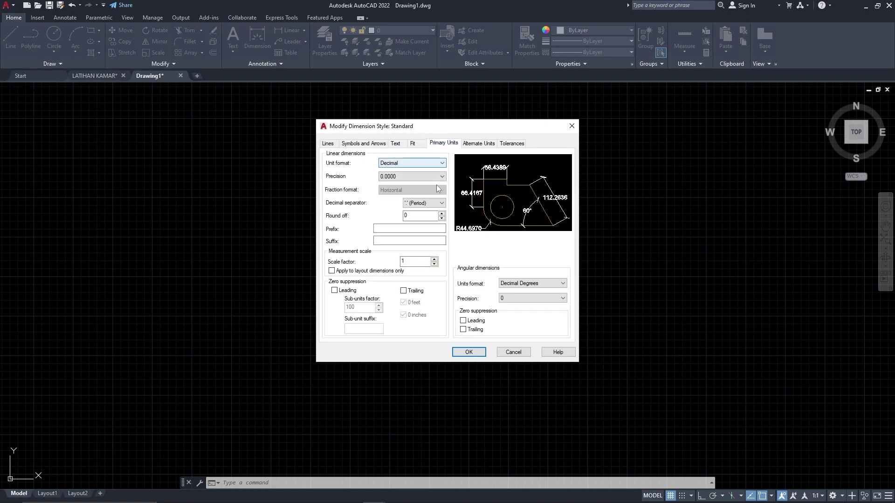
pyautogui.click(409, 177)
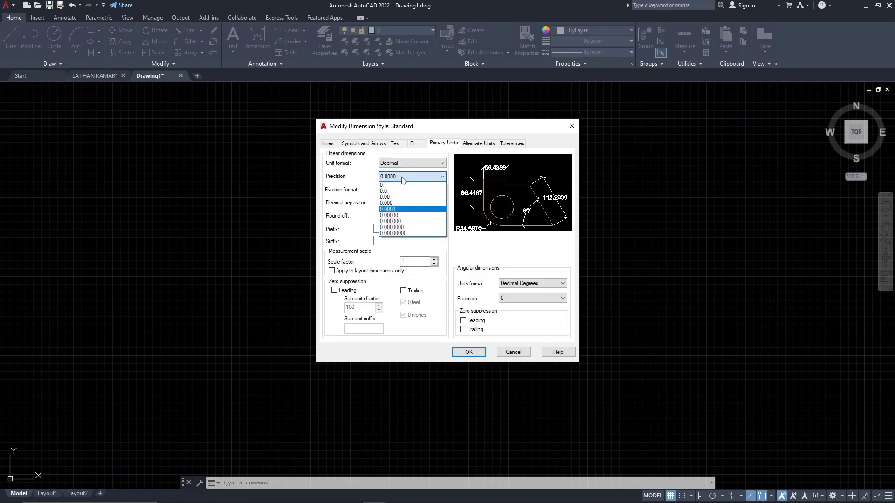
pyautogui.click(391, 185)
# Review the Standard style's line, arrow and text settings, accept the modifications and close the Dimension Style Manager.
pyautogui.click(331, 144)
pyautogui.click(363, 145)
pyautogui.click(401, 145)
pyautogui.click(331, 144)
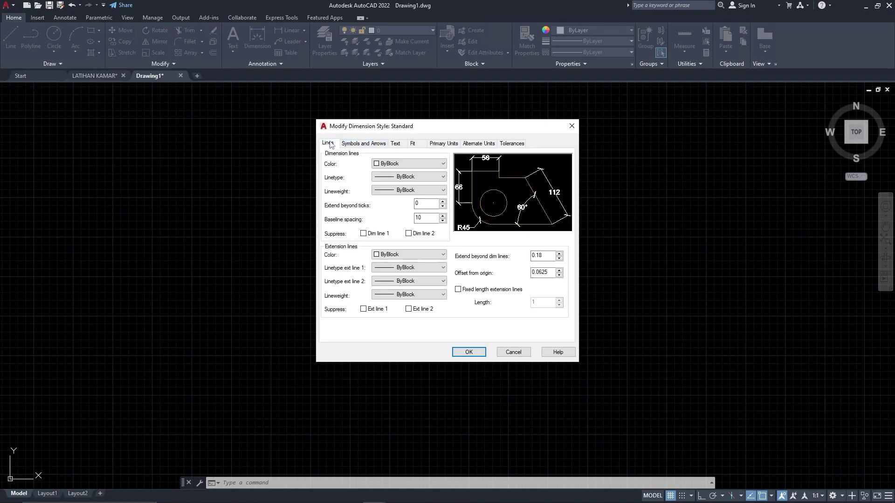
pyautogui.click(357, 145)
pyautogui.click(394, 144)
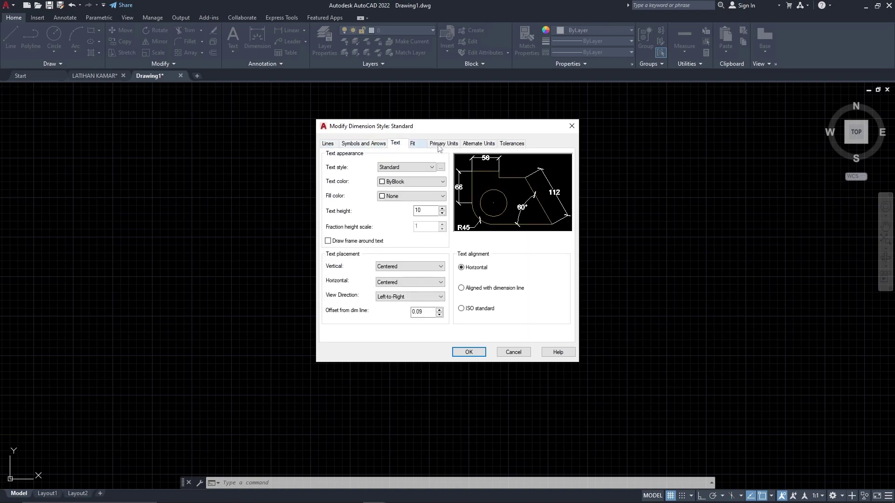
pyautogui.click(480, 352)
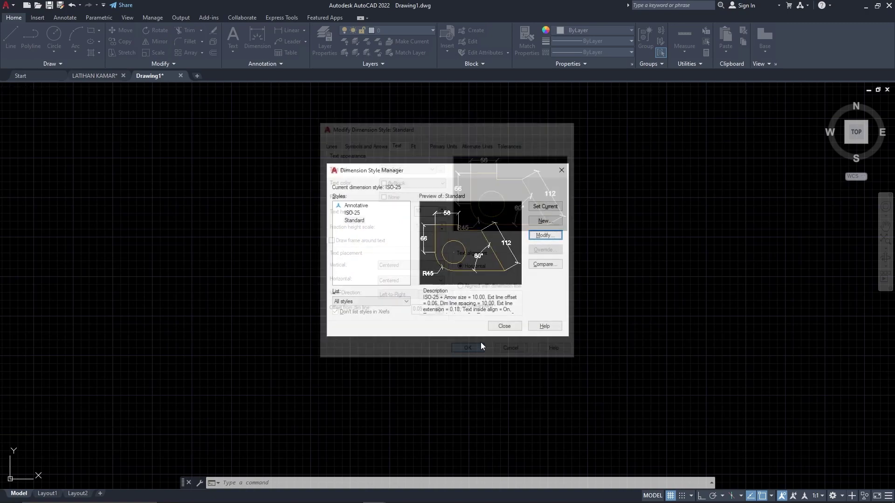
pyautogui.click(505, 326)
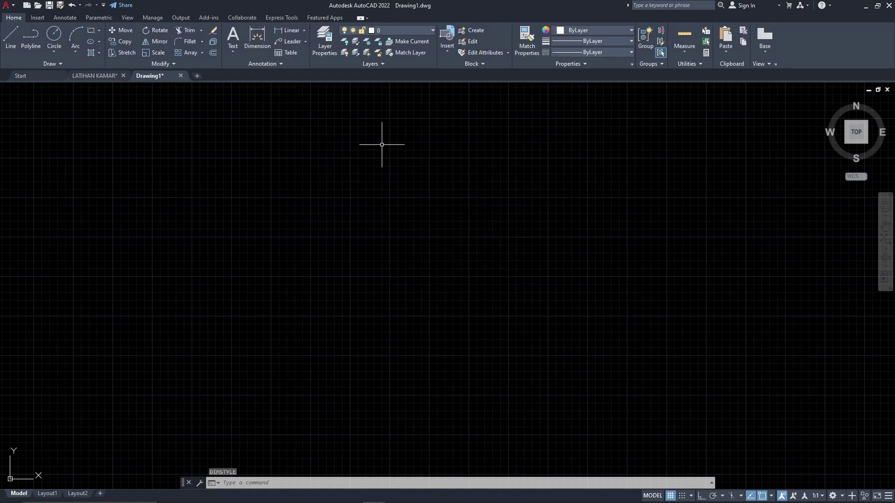
# Create a layer named "as" in the layer properties and give it the color red.
pyautogui.click(331, 48)
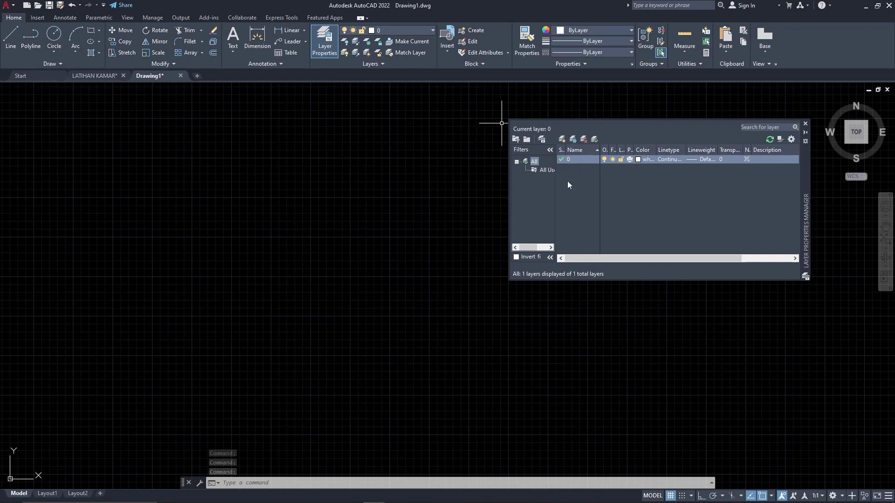
pyautogui.click(562, 139)
pyautogui.write('as')
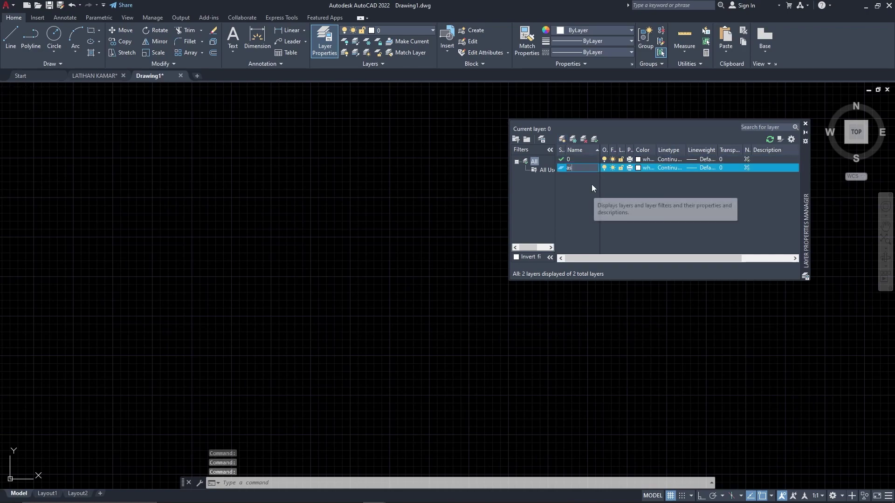
pyautogui.press('Return')
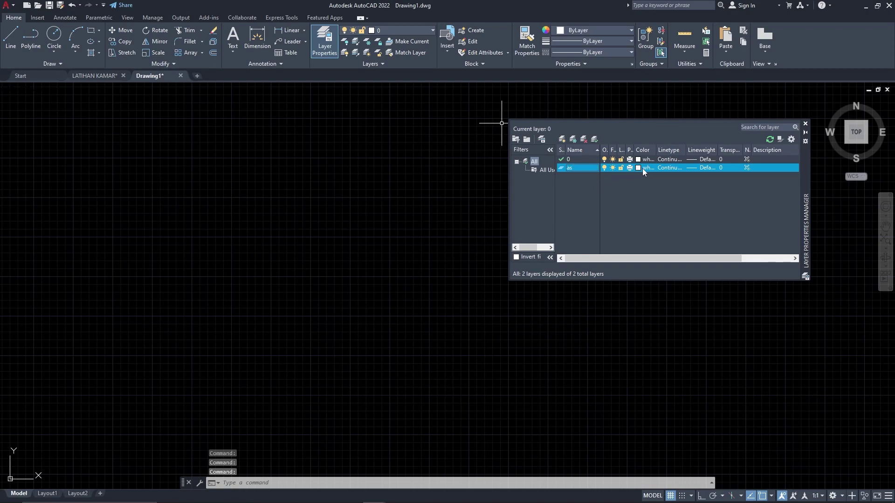
pyautogui.click(637, 168)
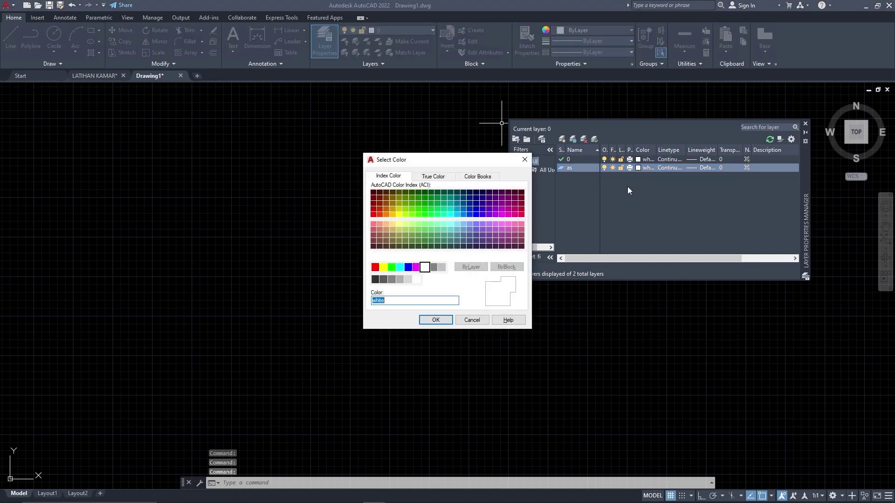
pyautogui.click(375, 267)
pyautogui.click(435, 319)
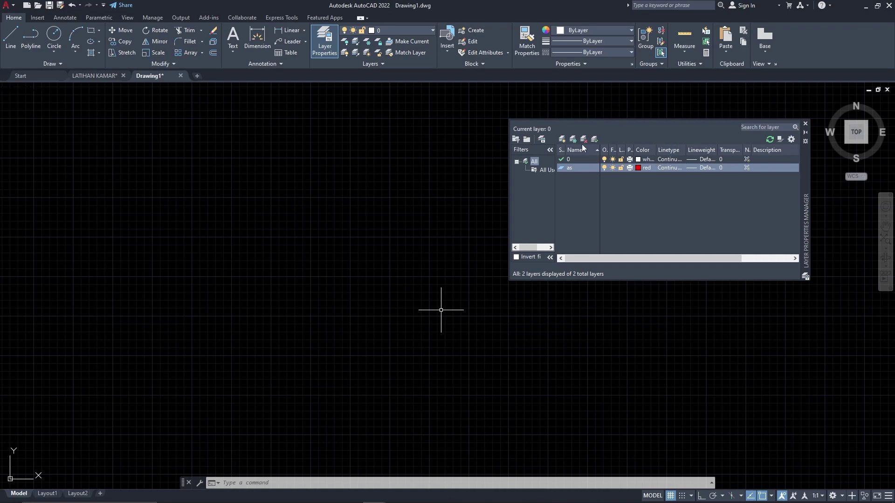
# Create a layer named "dinding" and give it the color cyan.
pyautogui.click(563, 139)
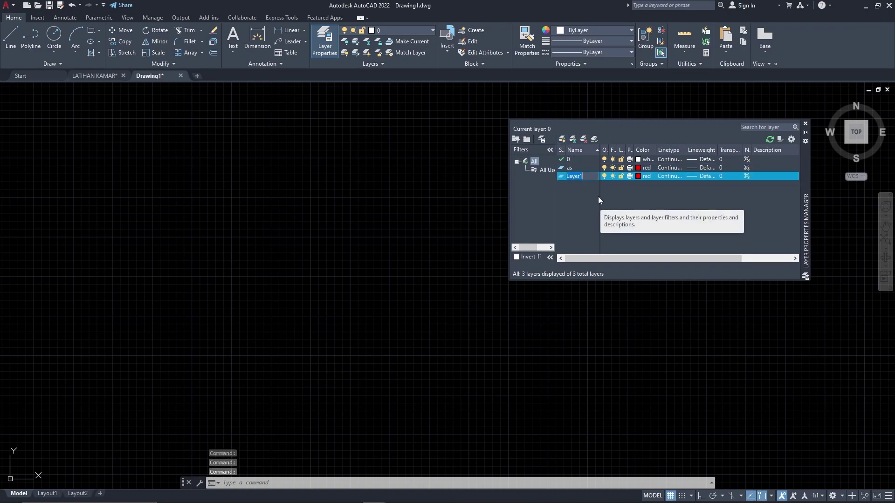
pyautogui.write('dinding')
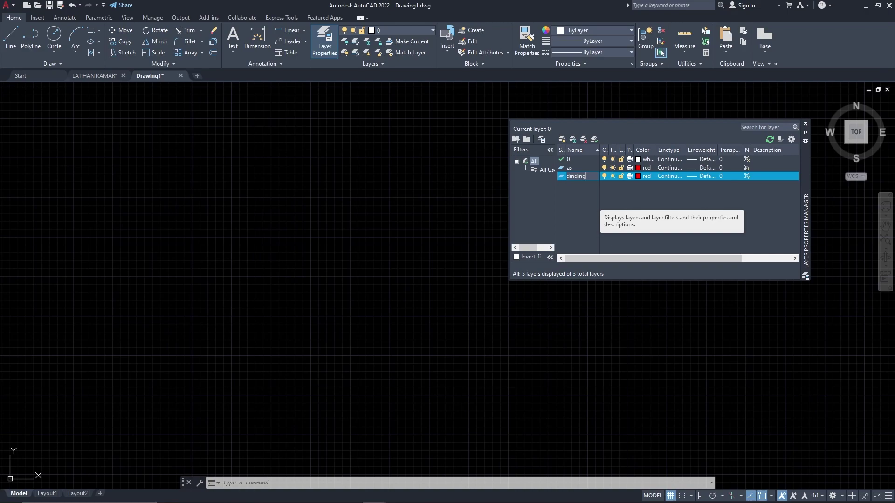
pyautogui.click(643, 176)
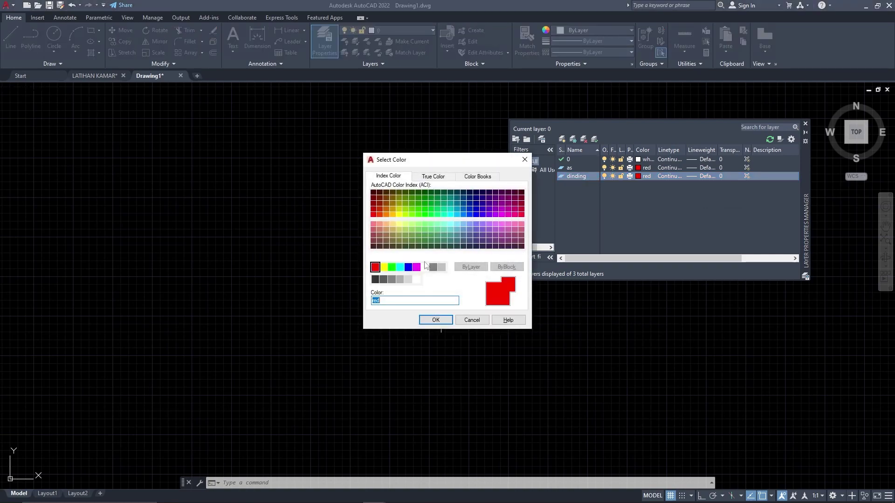
pyautogui.click(400, 267)
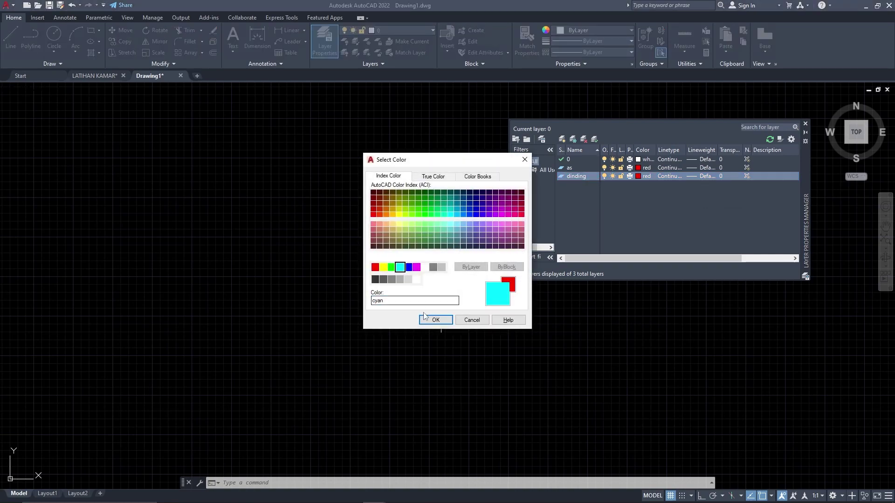
pyautogui.click(434, 320)
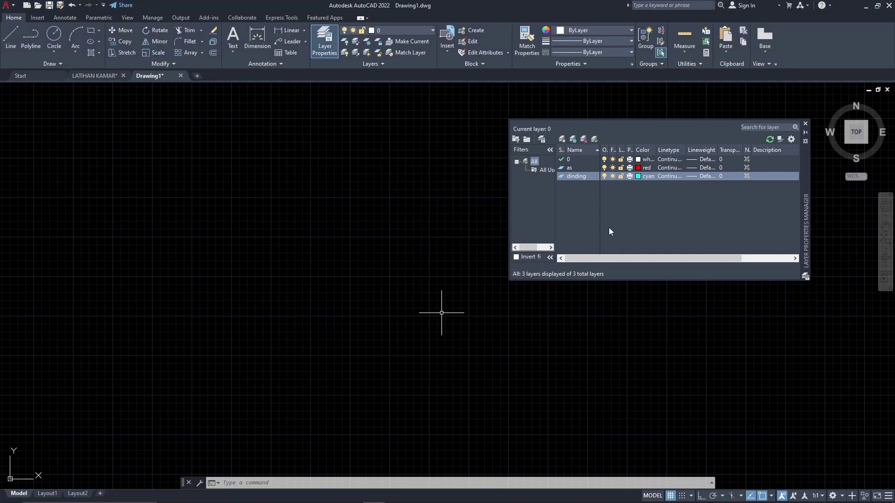
# Create a layer named "plesteran" and give it the color blue.
pyautogui.click(562, 140)
pyautogui.write('plesteran')
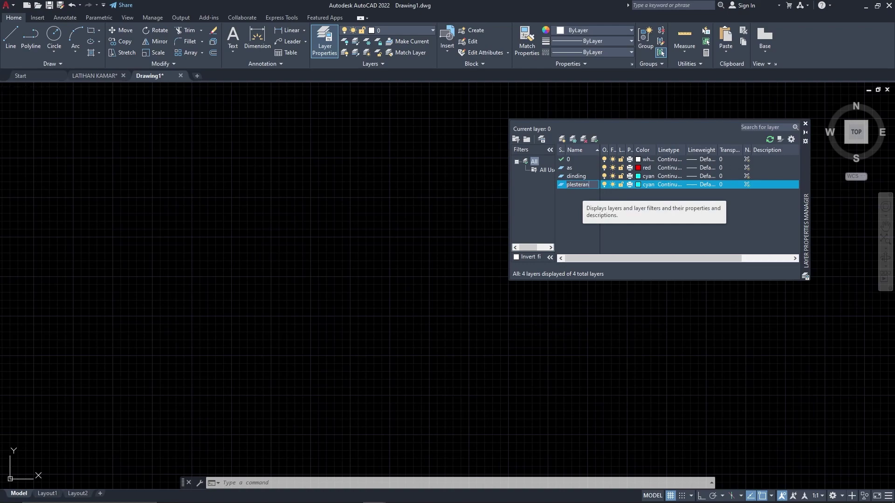
pyautogui.click(637, 185)
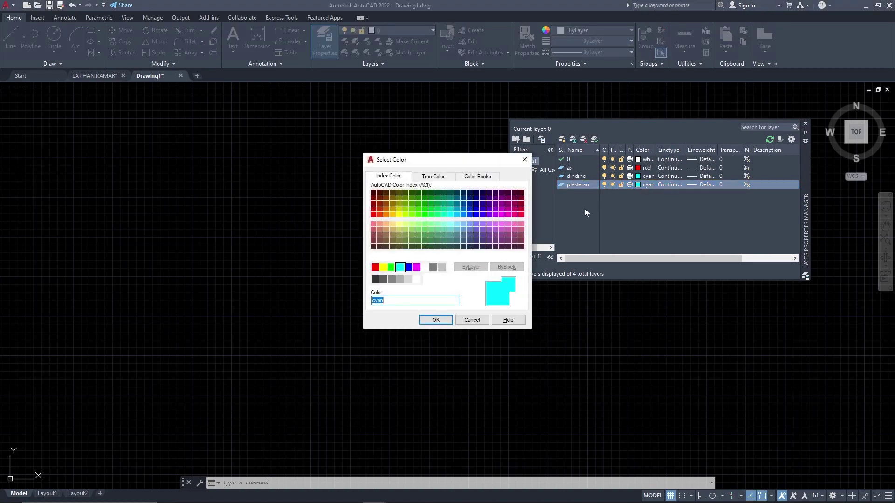
pyautogui.click(408, 267)
pyautogui.click(435, 319)
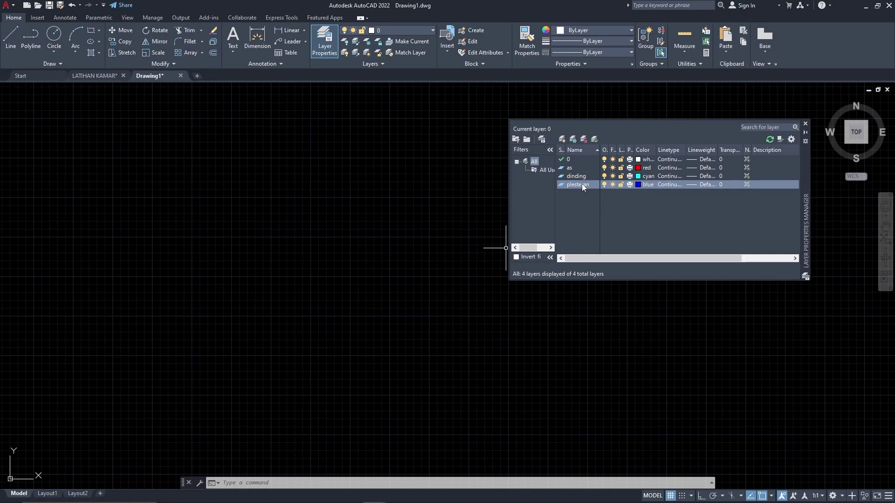
# Create a layer named "kolom" and give it the color green.
pyautogui.click(562, 140)
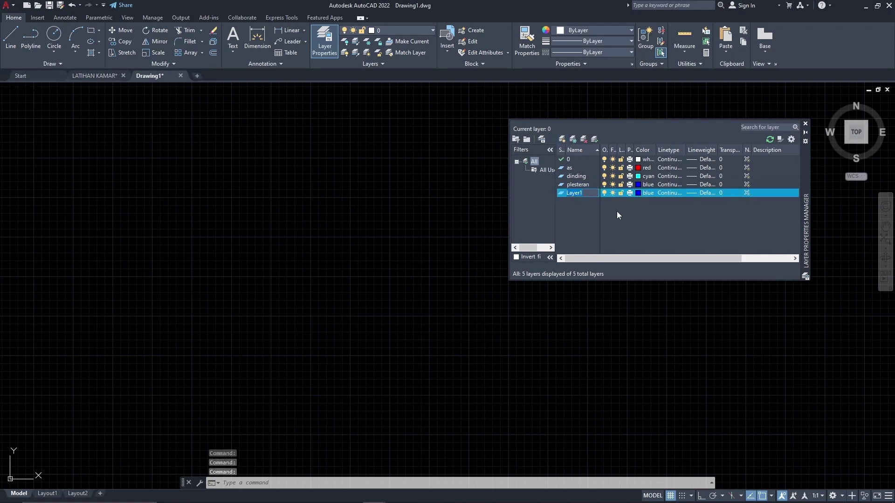
pyautogui.write('kolom')
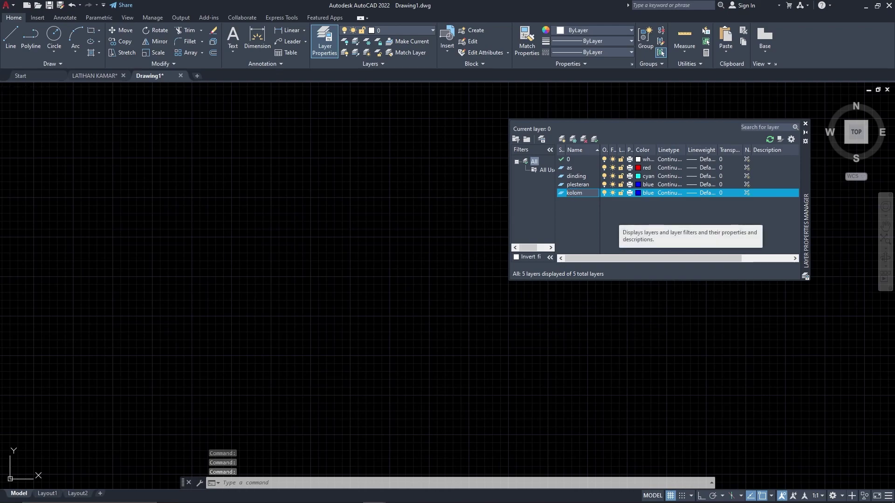
pyautogui.click(636, 193)
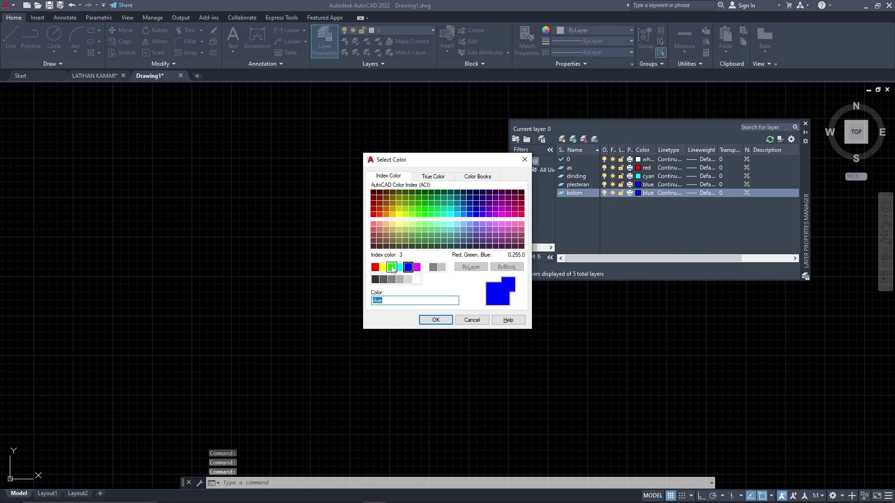
pyautogui.click(392, 268)
pyautogui.click(435, 320)
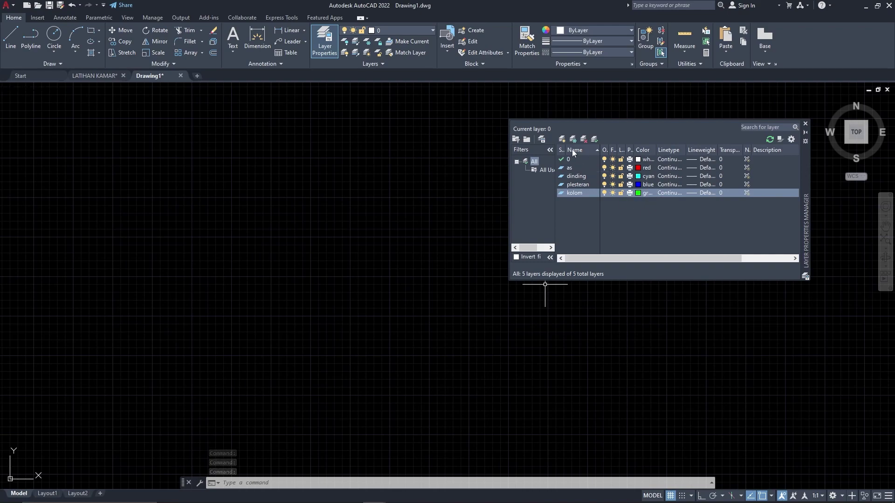
# Create a layer named "kusen" and give it the color yellow.
pyautogui.click(562, 138)
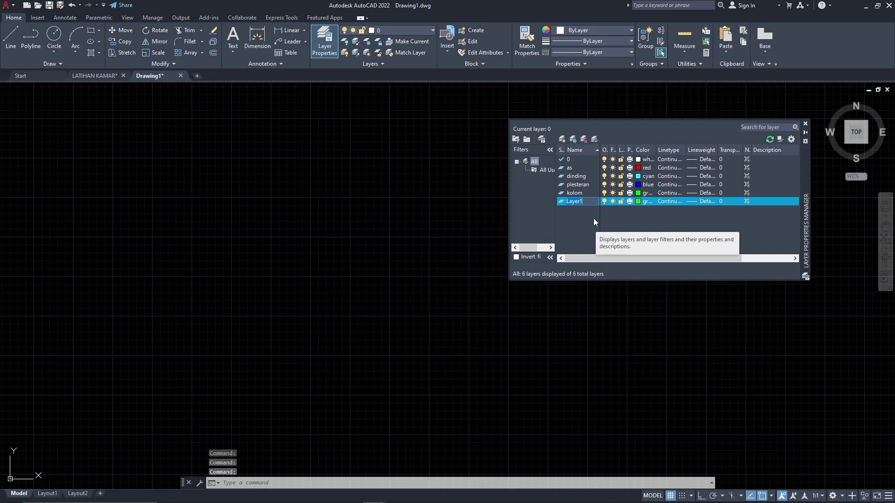
pyautogui.write('kusen')
pyautogui.press('Return')
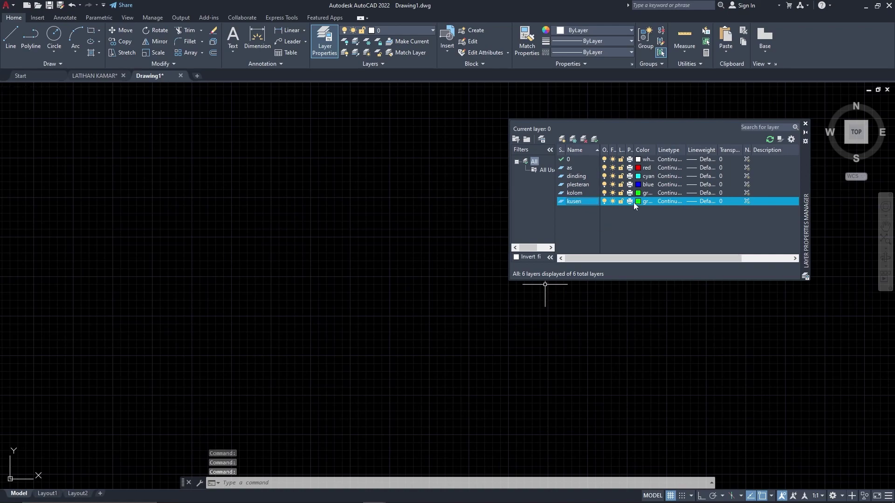
pyautogui.click(639, 201)
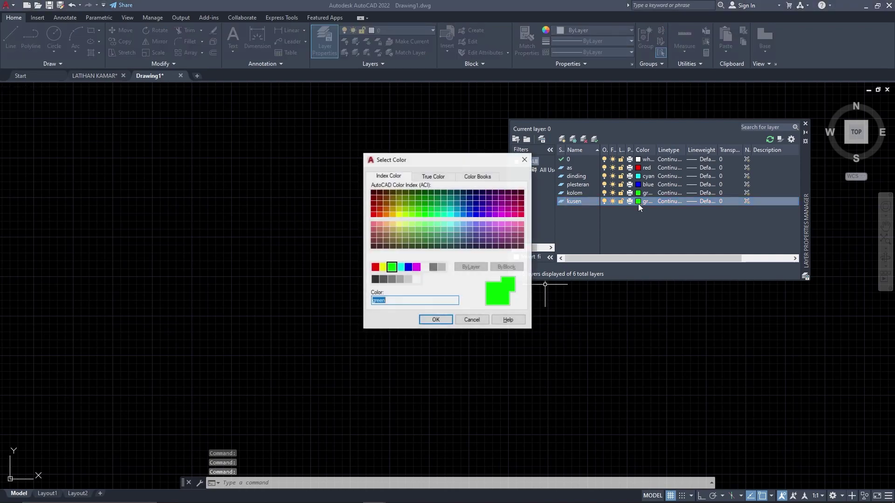
pyautogui.click(383, 267)
pyautogui.click(435, 320)
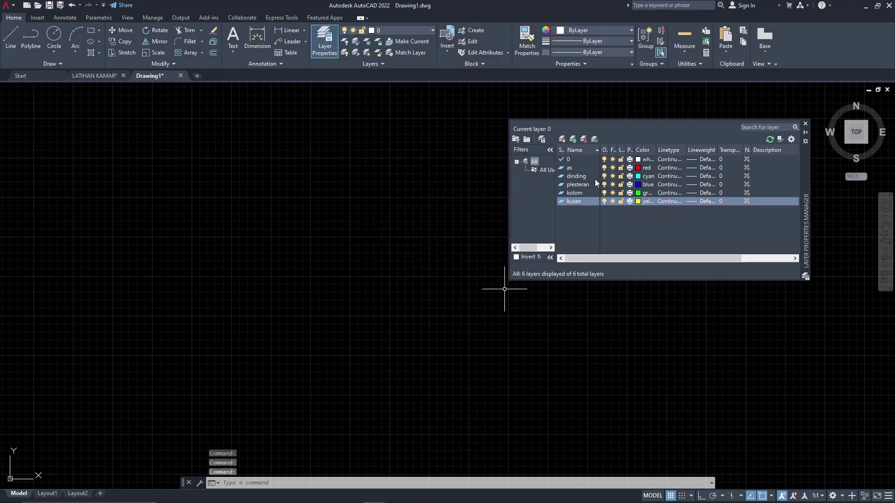
# Create a layer named "dimensi" with color 30 and close the layer properties.
pyautogui.click(562, 140)
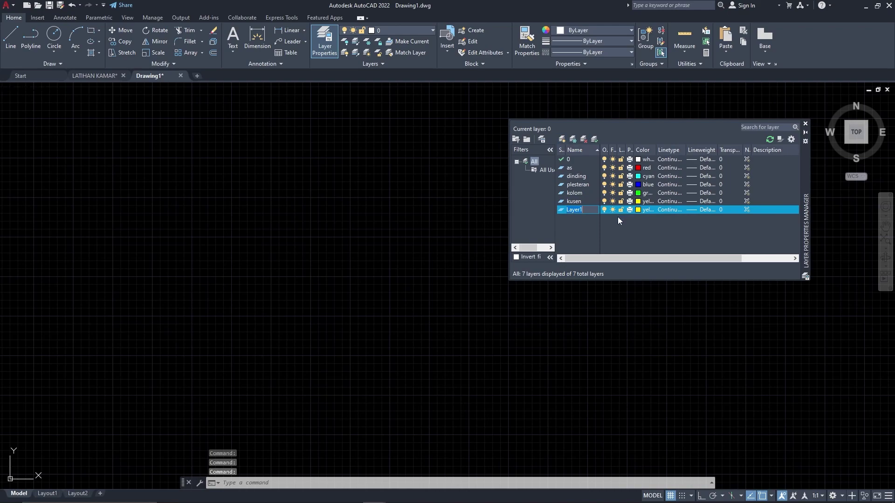
pyautogui.write('dimensi')
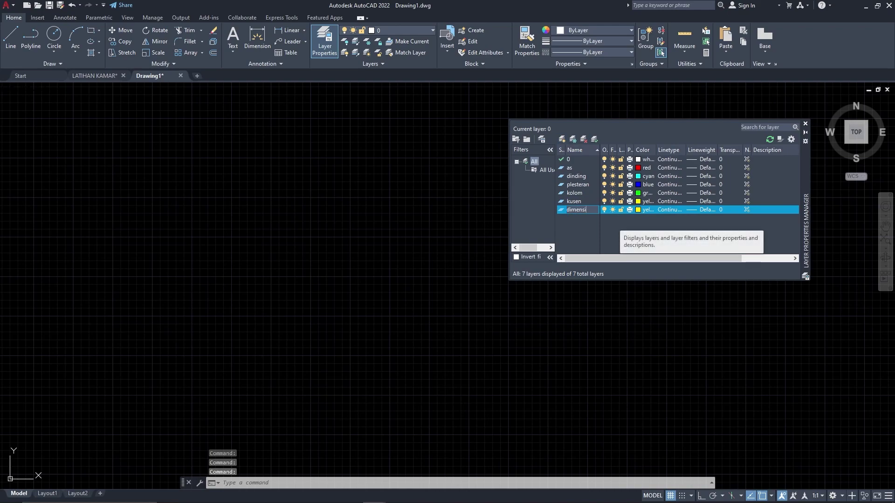
pyautogui.click(642, 210)
pyautogui.click(386, 215)
pyautogui.click(386, 215)
pyautogui.click(435, 320)
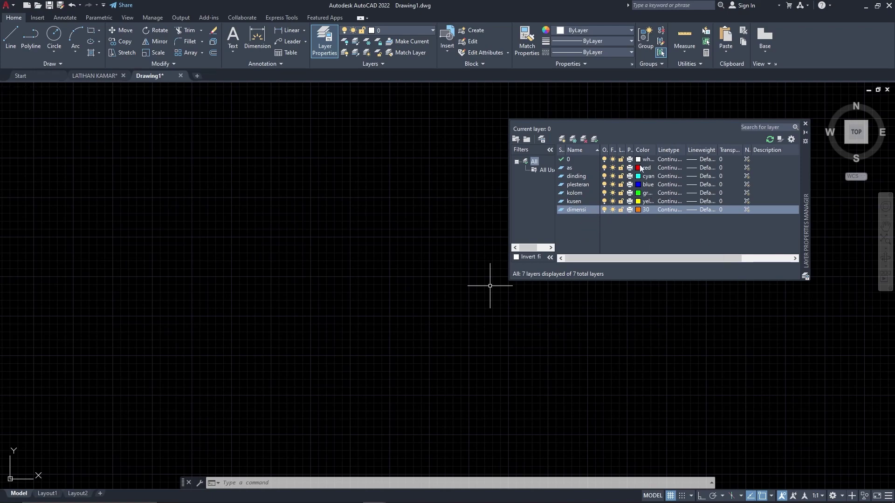
pyautogui.click(805, 124)
# Turn on Ortho mode during a trial line and cancel the line.
pyautogui.moveTo(456, 211); pyautogui.dragTo(510, 228, button='middle')
pyautogui.scroll(-4, 506, 227)
pyautogui.moveTo(567, 222); pyautogui.dragTo(534, 254, button='middle')
pyautogui.scroll(3, 497, 255)
pyautogui.scroll(2, 501, 250)
pyautogui.scroll(-2, 528, 213)
pyautogui.moveTo(475, 219)
pyautogui.mouseDown(button='middle')
pyautogui.moveTo(497, 207)
pyautogui.moveTo(488, 246)
pyautogui.mouseUp(button='middle')
pyautogui.scroll(-2, 491, 205)
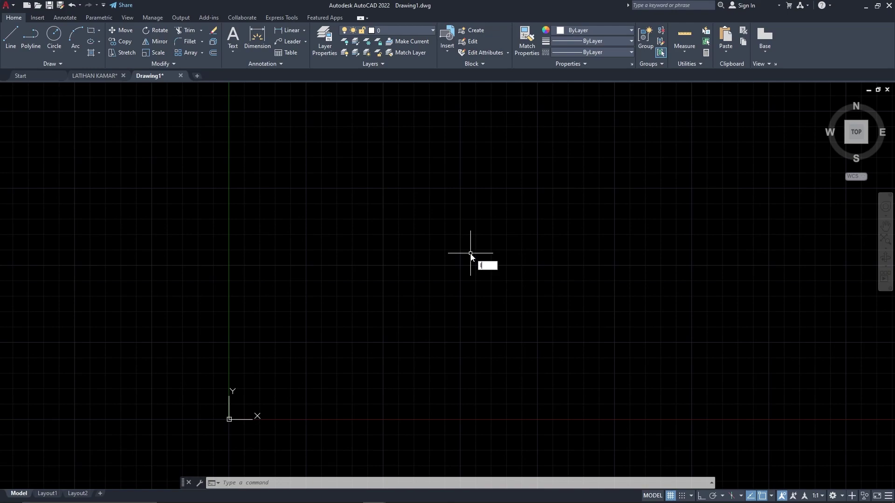
pyautogui.write('l')
pyautogui.press('Return')
pyautogui.click(310, 371)
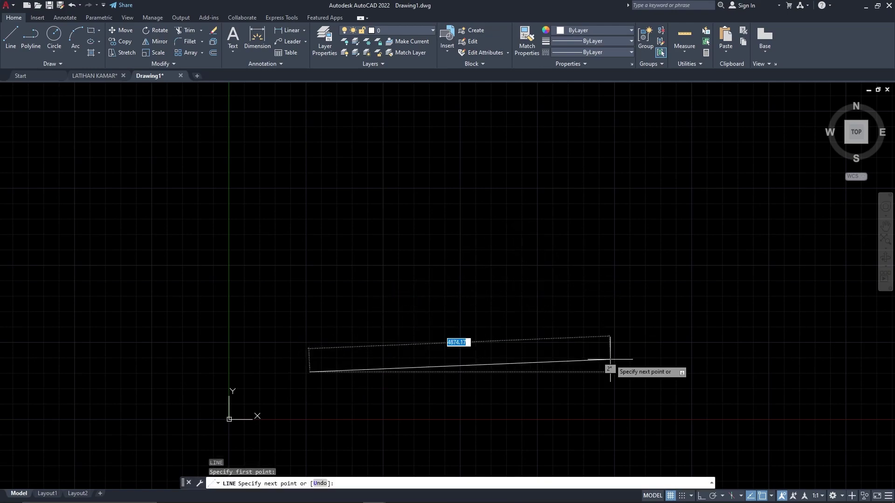
pyautogui.click(701, 496)
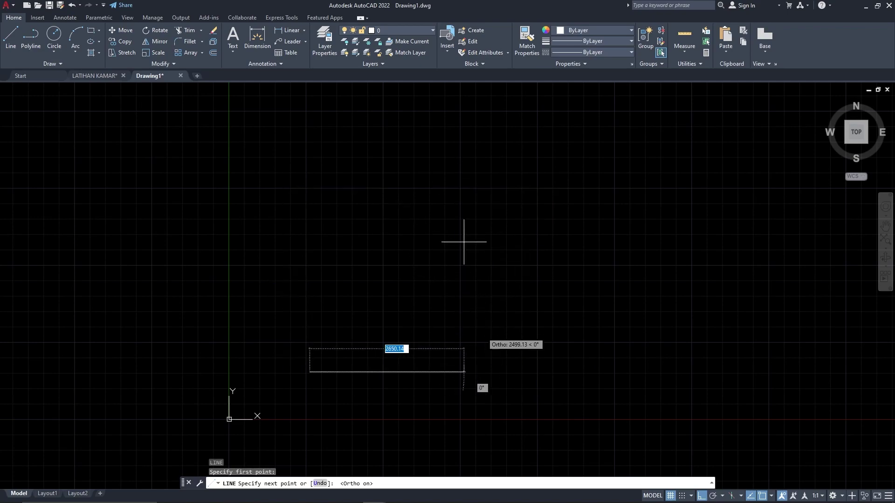
pyautogui.press('Escape')
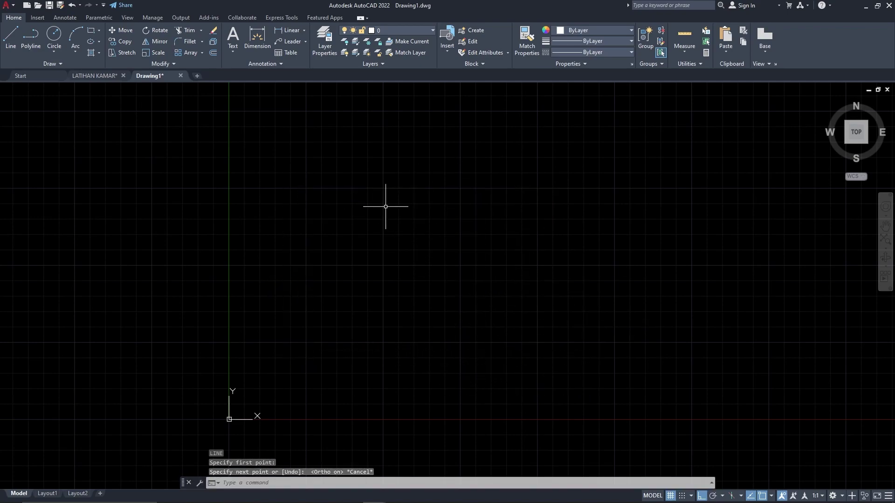
# Draw a rectangle 300 wide and 400 high as the room outline.
pyautogui.write('rec')
pyautogui.press('Return')
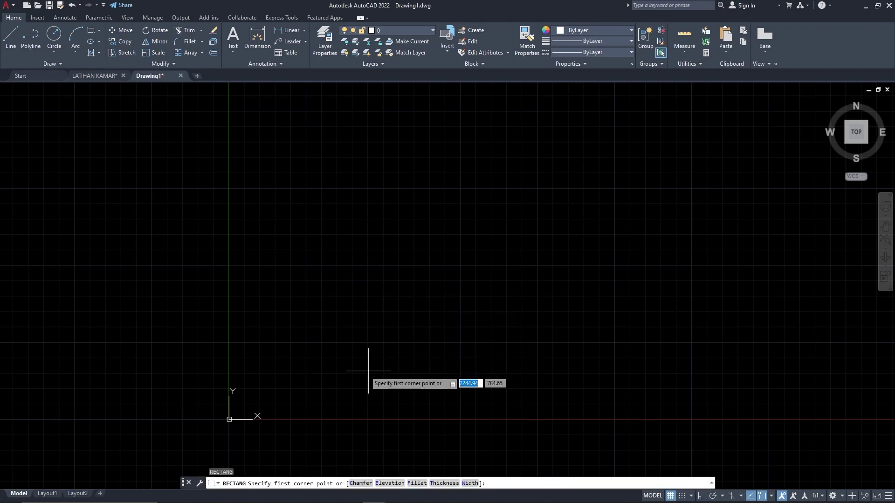
pyautogui.click(306, 389)
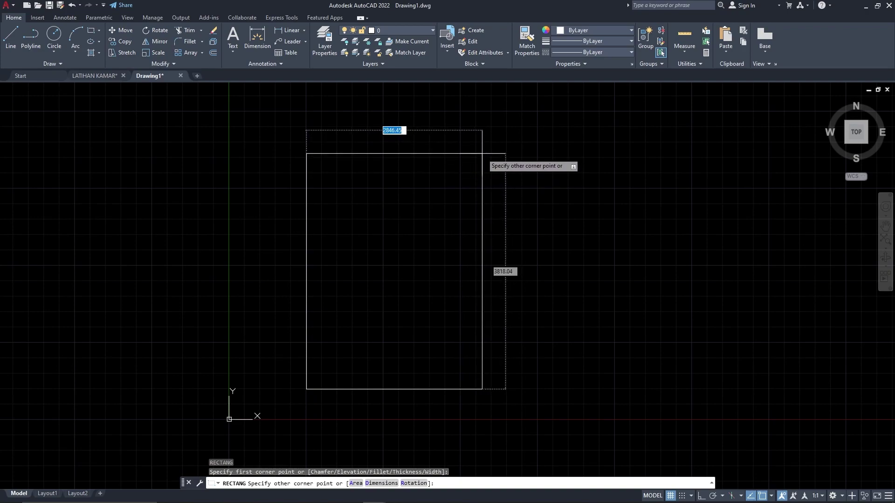
pyautogui.write('3')
pyautogui.press('Tab')
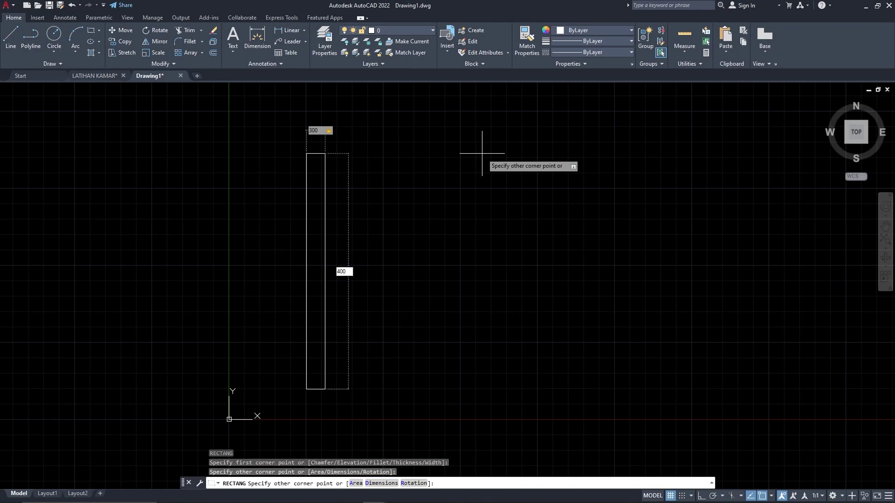
pyautogui.write('400')
pyautogui.press('Return')
# Move the room rectangle to the "as" layer and clear the selection.
pyautogui.moveTo(435, 304); pyautogui.dragTo(507, 249, button='middle')
pyautogui.scroll(6, 405, 309)
pyautogui.moveTo(409, 307); pyautogui.dragTo(522, 186, button='middle')
pyautogui.scroll(2, 499, 212)
pyautogui.moveTo(478, 221); pyautogui.dragTo(506, 208, button='middle')
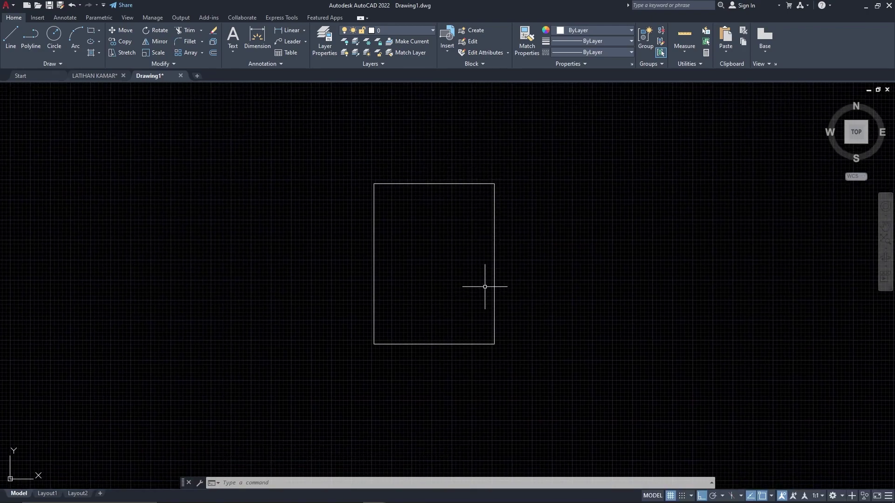
pyautogui.click(621, 314)
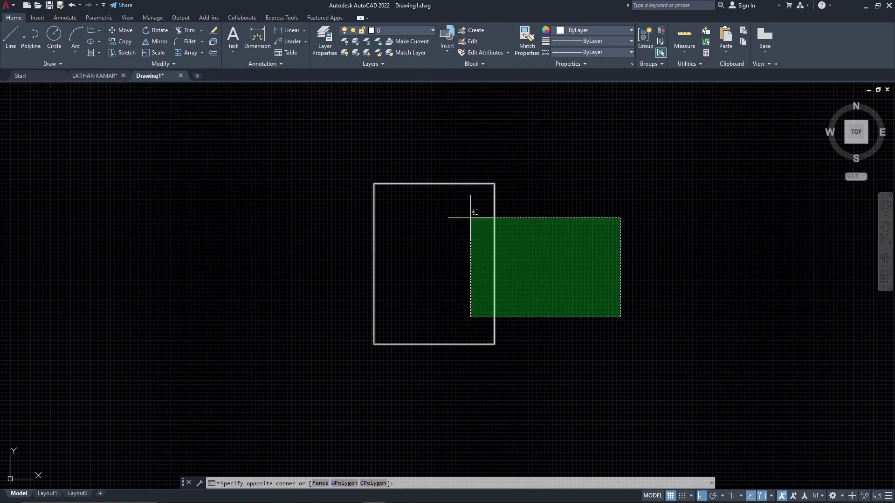
pyautogui.click(471, 218)
pyautogui.click(404, 30)
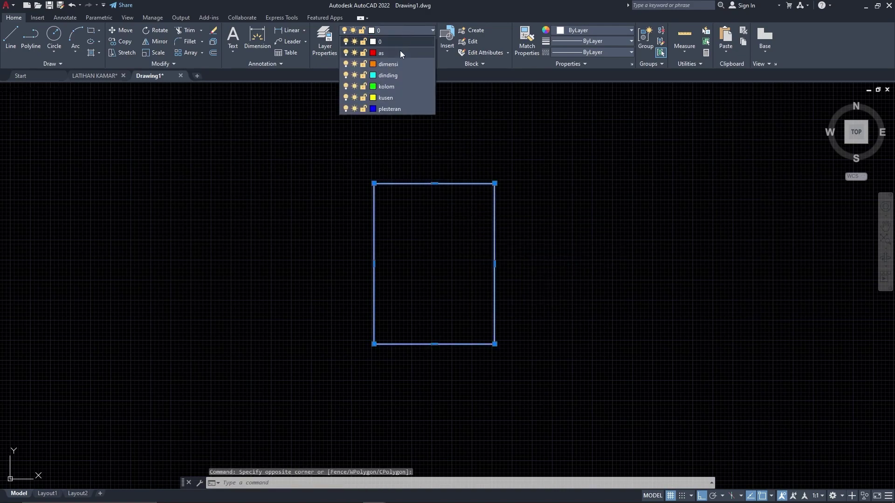
pyautogui.click(399, 51)
pyautogui.press('Escape')
# Offset the red axis rectangle by 7.5 once outward and once inward.
pyautogui.scroll(3, 494, 186)
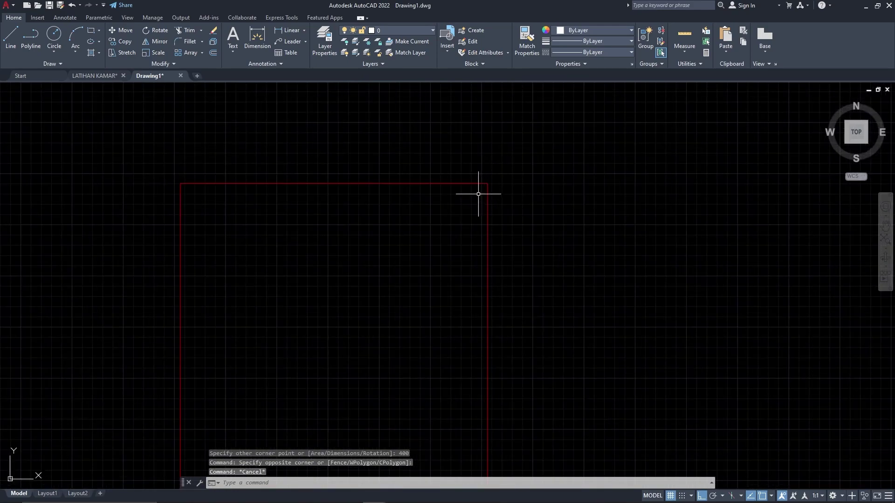
pyautogui.scroll(2, 485, 189)
pyautogui.moveTo(485, 191); pyautogui.dragTo(518, 200, button='middle')
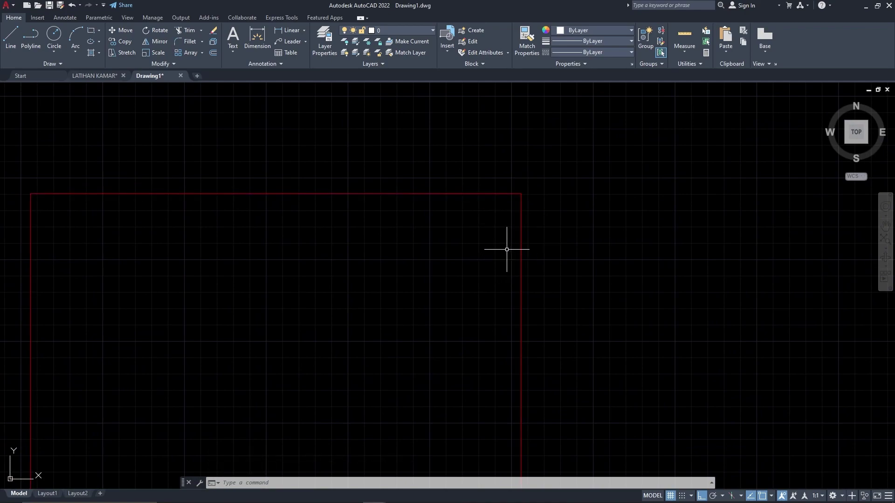
pyautogui.write('f')
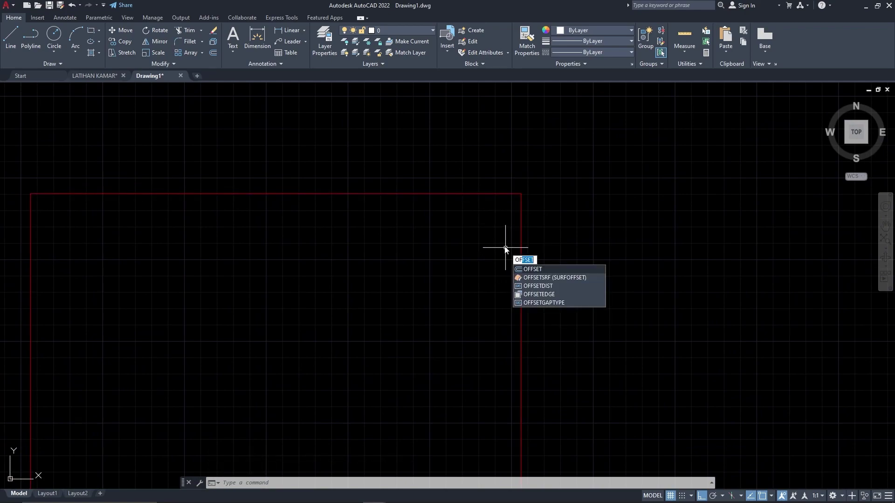
pyautogui.press('Return')
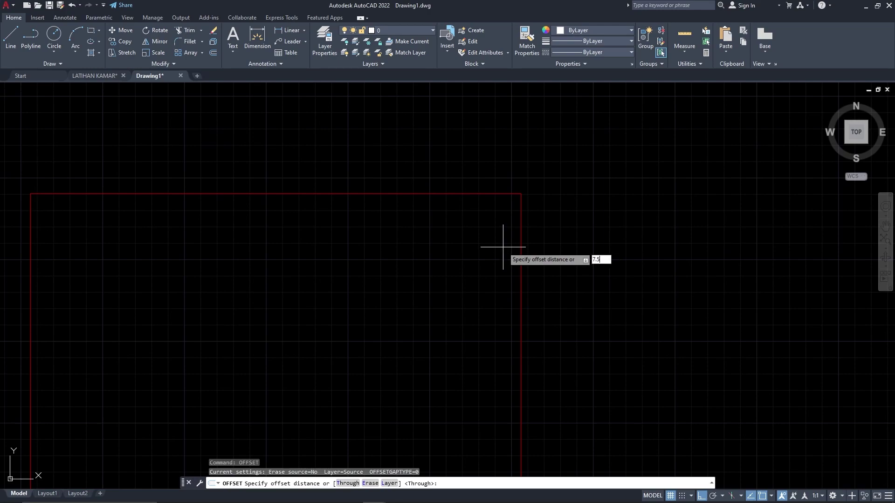
pyautogui.press('Return')
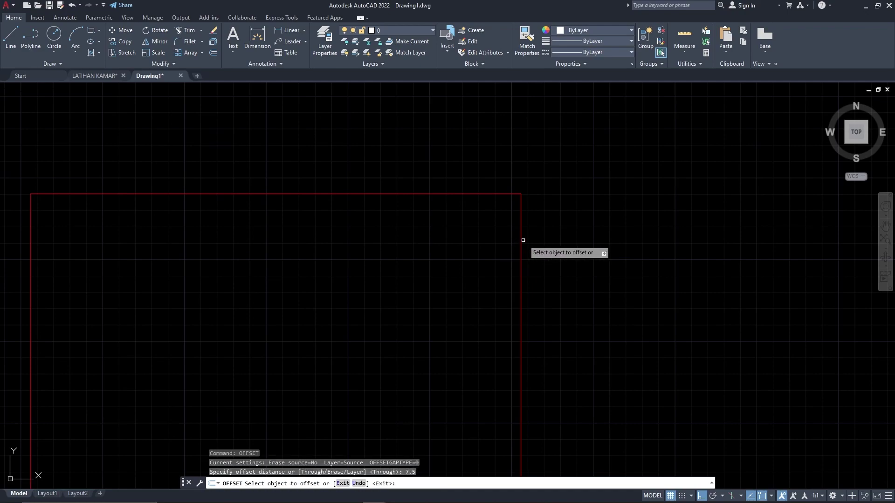
pyautogui.click(522, 240)
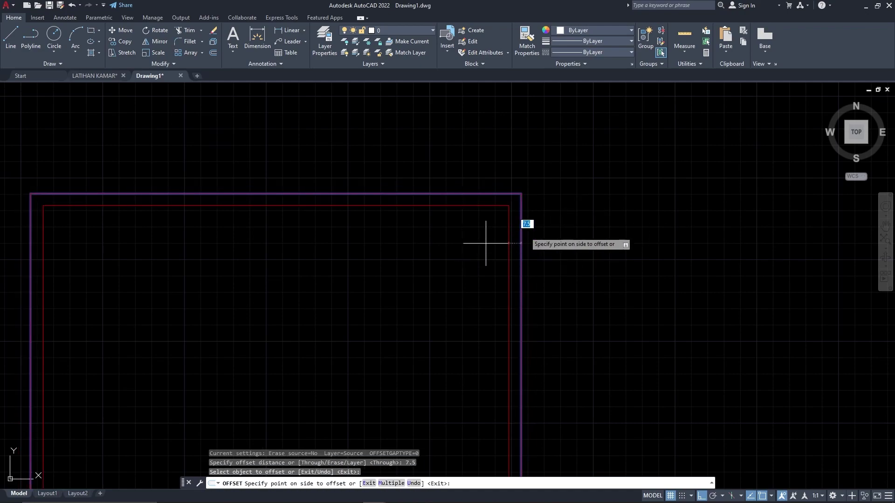
pyautogui.click(560, 222)
pyautogui.click(521, 237)
pyautogui.click(483, 240)
pyautogui.press('Return')
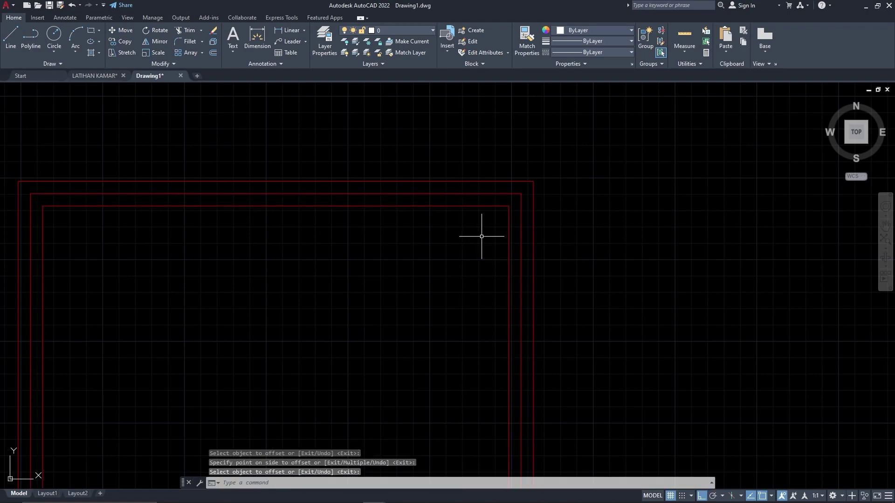
# Move the outer and inner offset rectangles to the "plesteran" layer and clear the selection.
pyautogui.click(554, 221)
pyautogui.click(530, 199)
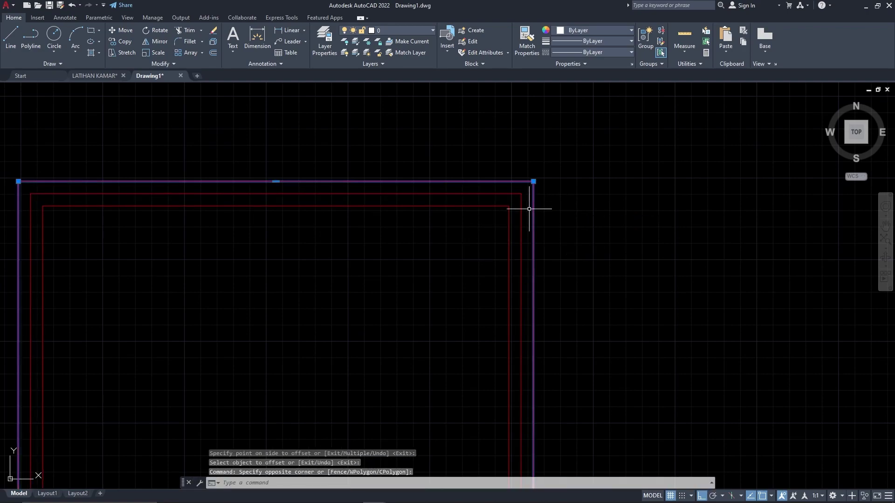
pyautogui.click(515, 227)
pyautogui.click(488, 222)
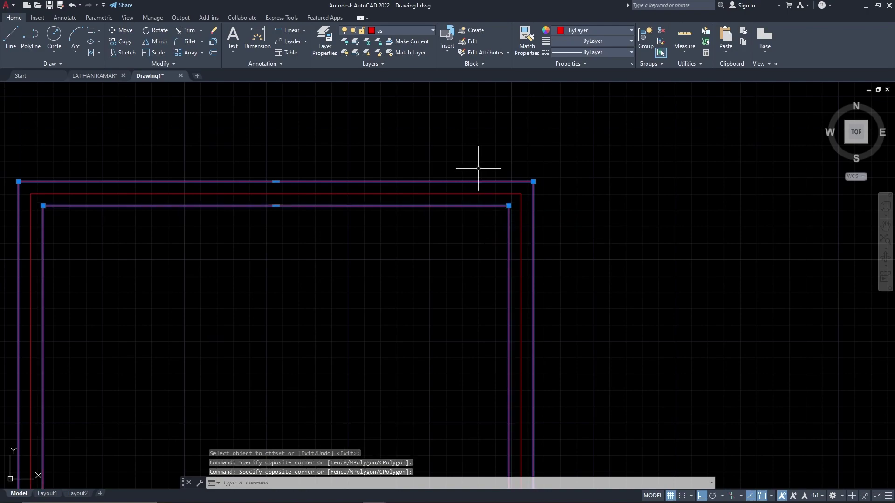
pyautogui.click(412, 29)
pyautogui.click(394, 108)
pyautogui.press('Escape')
# Offset the outer and inner blue plaster rectangles by 2 toward the red axis line.
pyautogui.scroll(3, 530, 210)
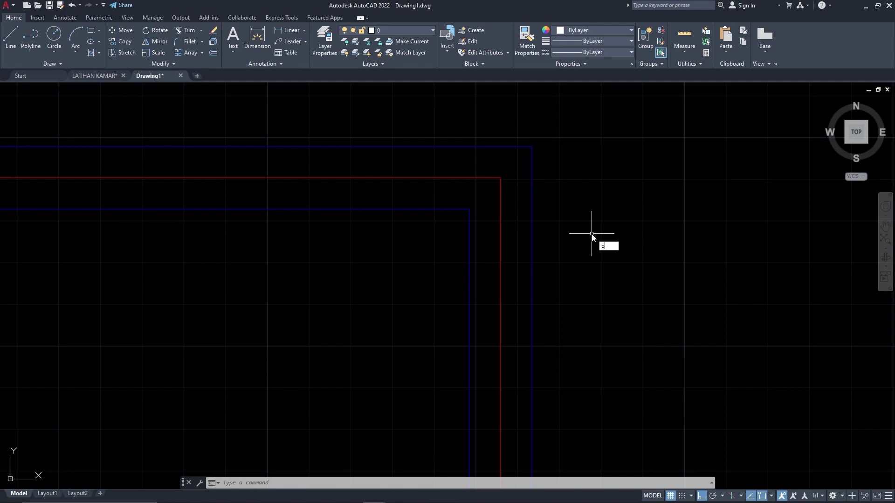
pyautogui.press('Return')
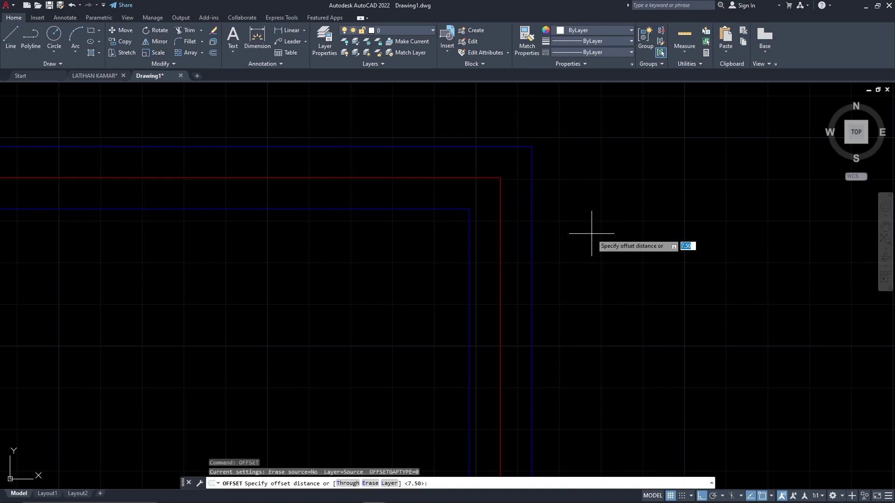
pyautogui.press('Return')
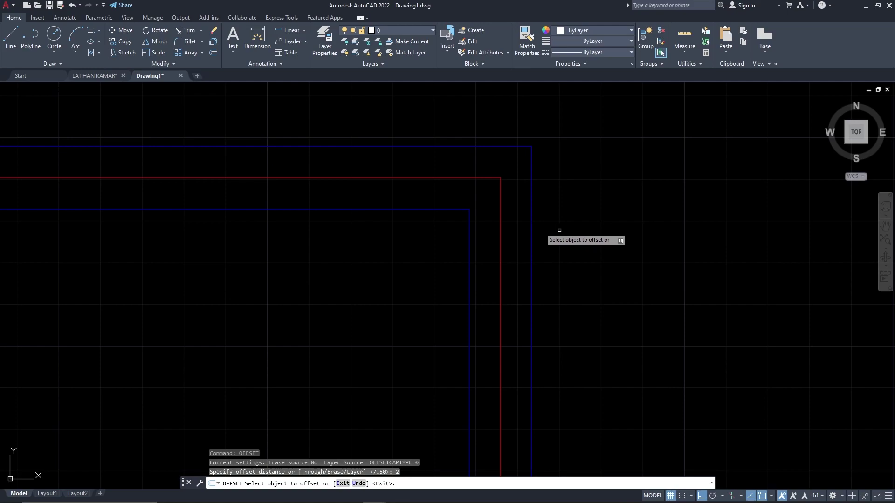
pyautogui.click(531, 234)
pyautogui.click(511, 232)
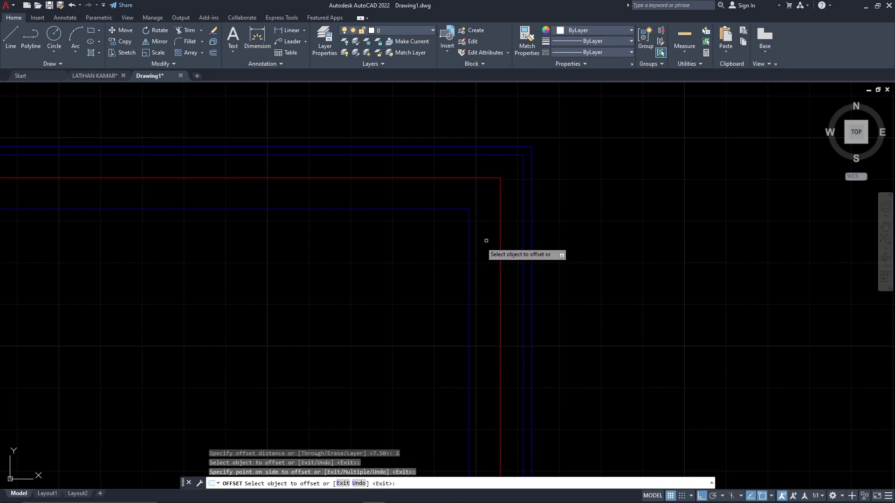
pyautogui.click(469, 234)
pyautogui.click(492, 232)
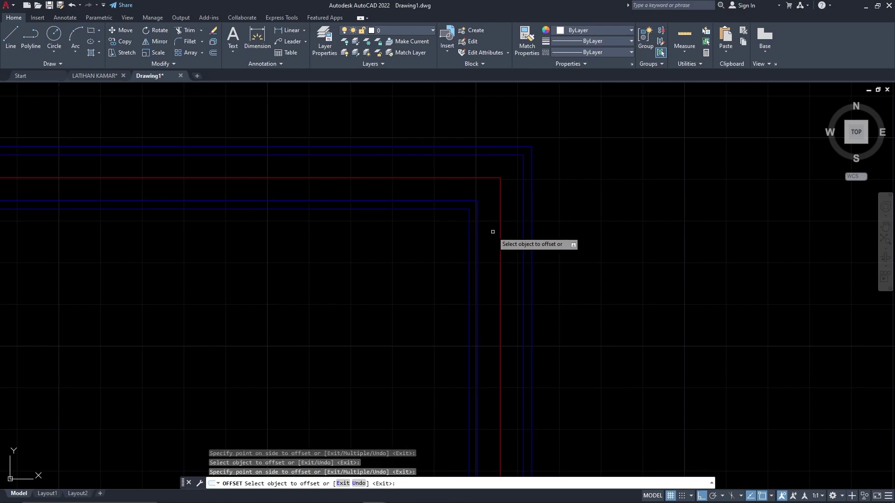
# Move the two rectangles nearest the red axis line to the "dinding" layer and clear the selection.
pyautogui.press('Return')
pyautogui.click(523, 207)
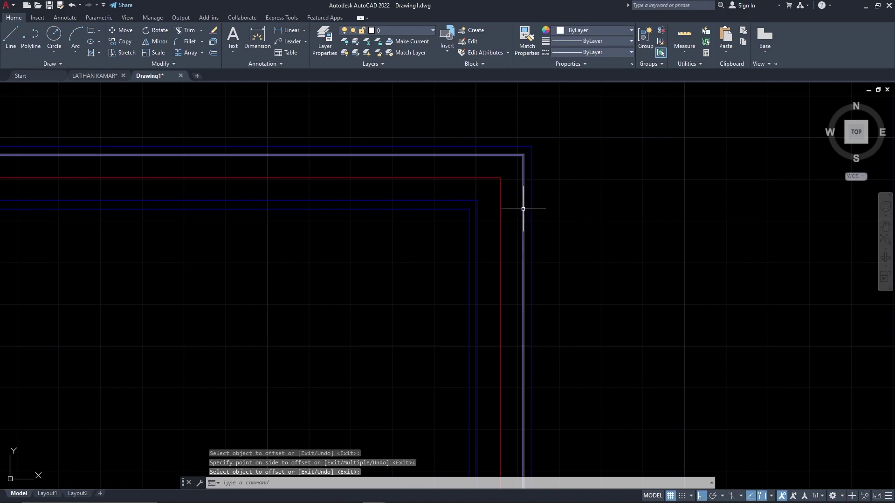
pyautogui.click(477, 219)
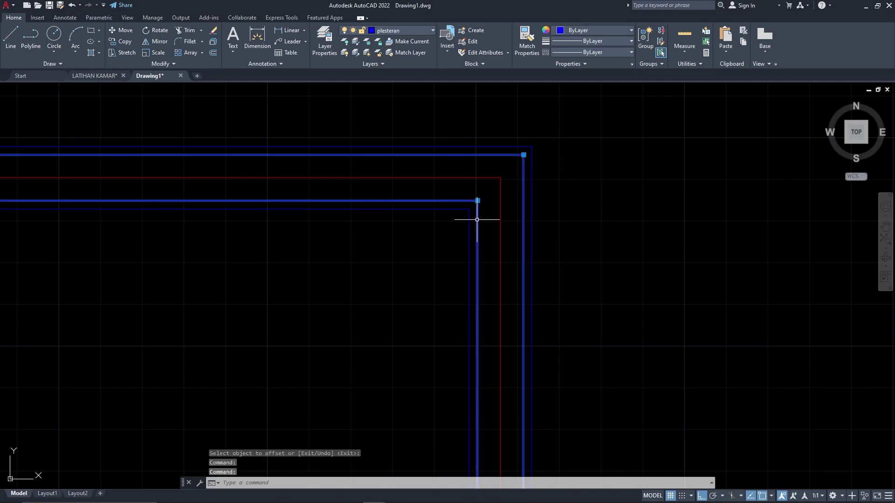
pyautogui.click(410, 30)
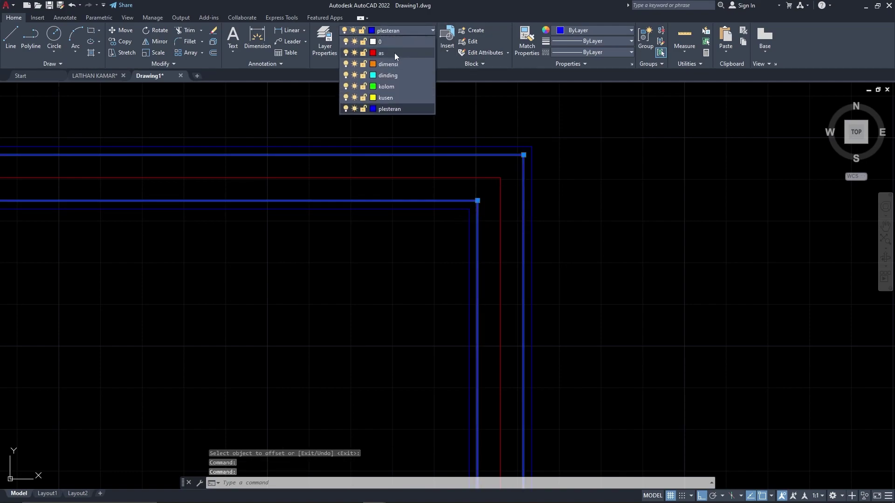
pyautogui.click(379, 74)
pyautogui.press('Escape')
# Examine the room's wall lines and compare them with the corner column in the LATIHAN KAMAR drawing.
pyautogui.scroll(-8, 531, 196)
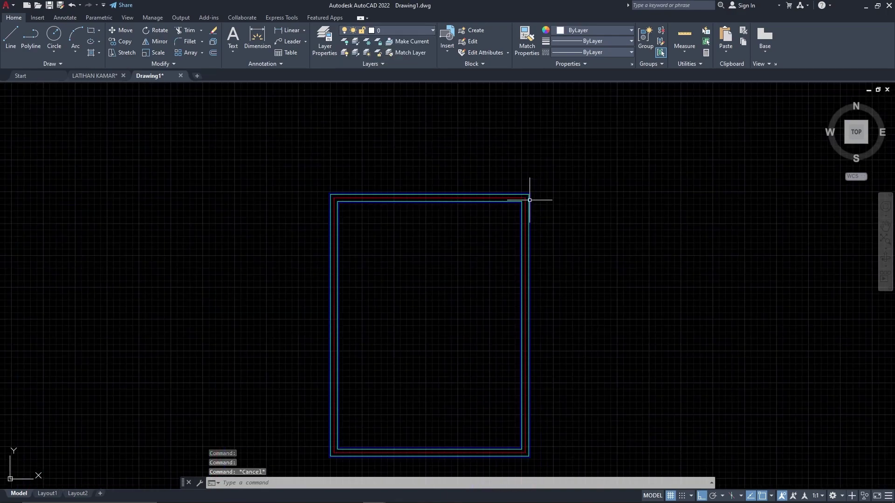
pyautogui.moveTo(507, 228); pyautogui.dragTo(535, 183, button='middle')
pyautogui.scroll(2, 551, 164)
pyautogui.scroll(4, 547, 165)
pyautogui.moveTo(544, 146); pyautogui.dragTo(599, 191, button='middle')
pyautogui.scroll(-2, 585, 162)
pyautogui.moveTo(585, 162); pyautogui.dragTo(495, 206, button='middle')
pyautogui.scroll(2, 505, 196)
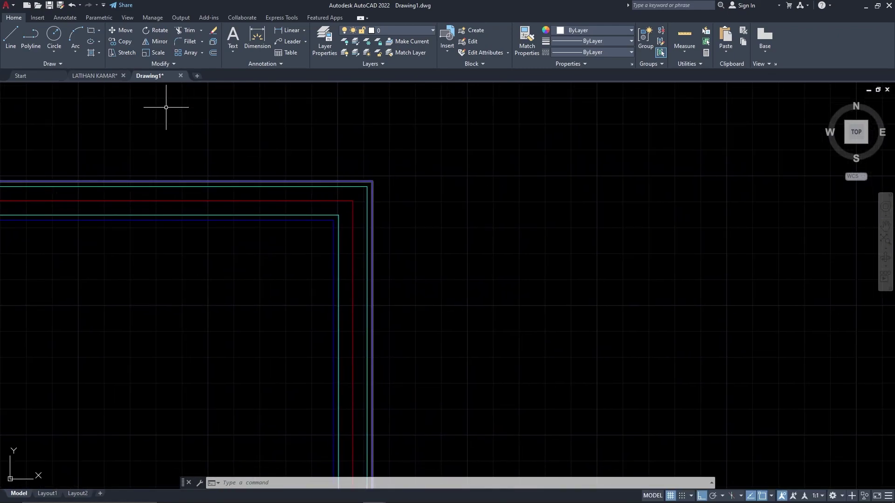
pyautogui.click(91, 77)
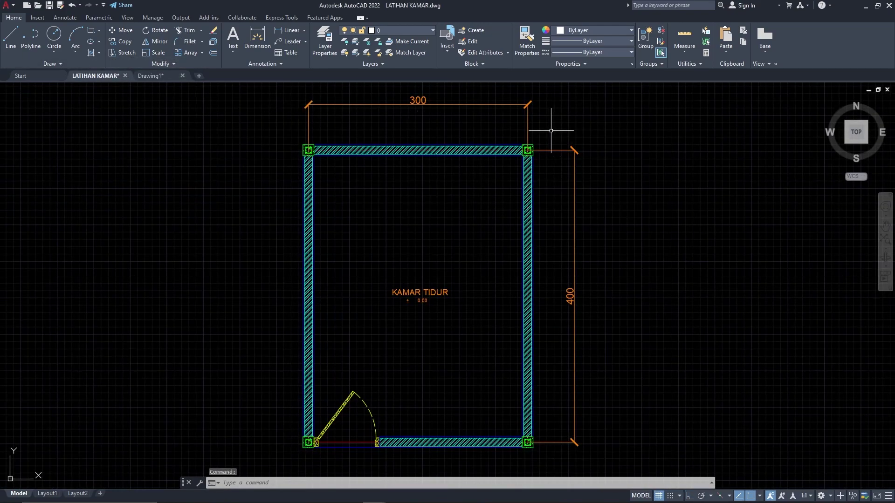
pyautogui.scroll(5, 524, 140)
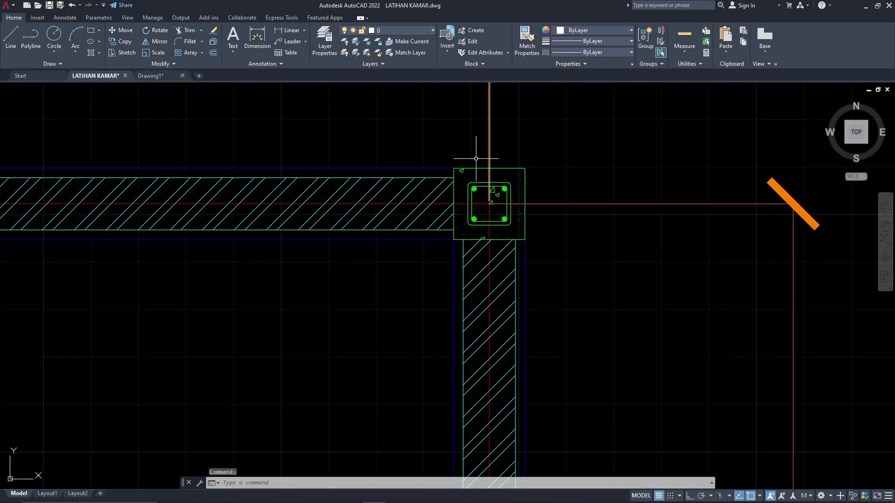
pyautogui.click(150, 76)
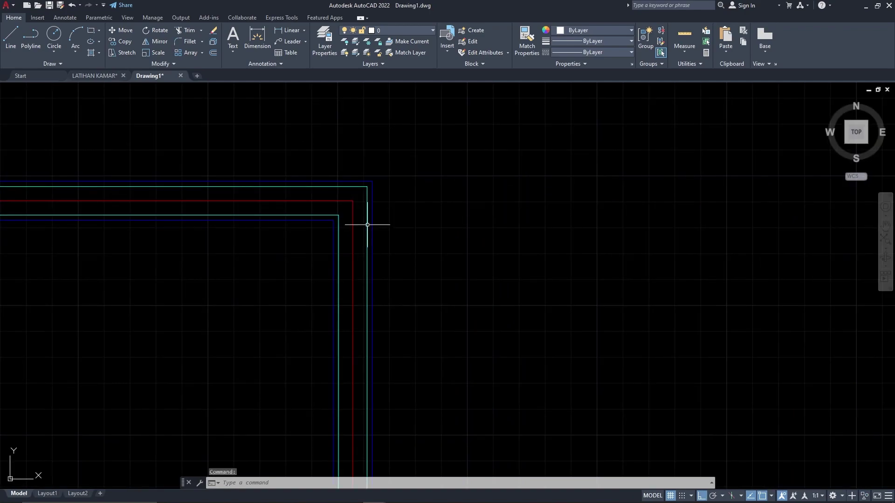
# Draw a 15 by 15 square in the empty space outside the room's upper-right corner.
pyautogui.moveTo(352, 216); pyautogui.dragTo(533, 196, button='middle')
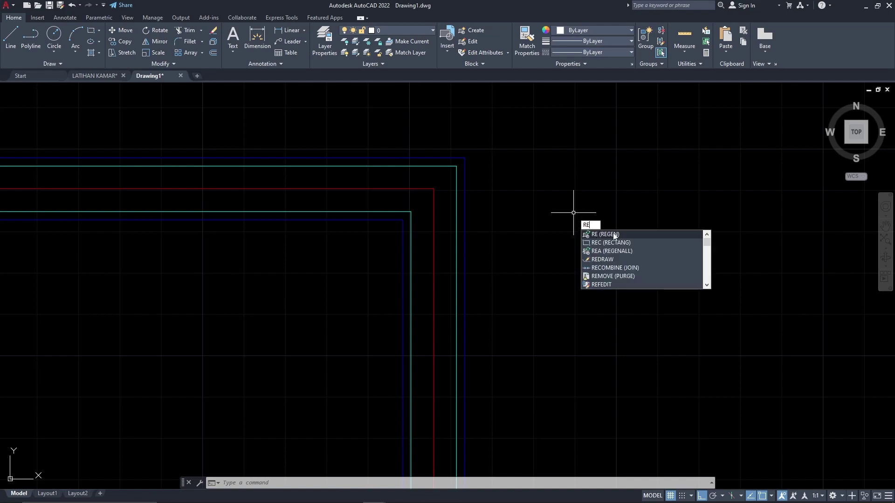
pyautogui.click(628, 245)
pyautogui.click(565, 295)
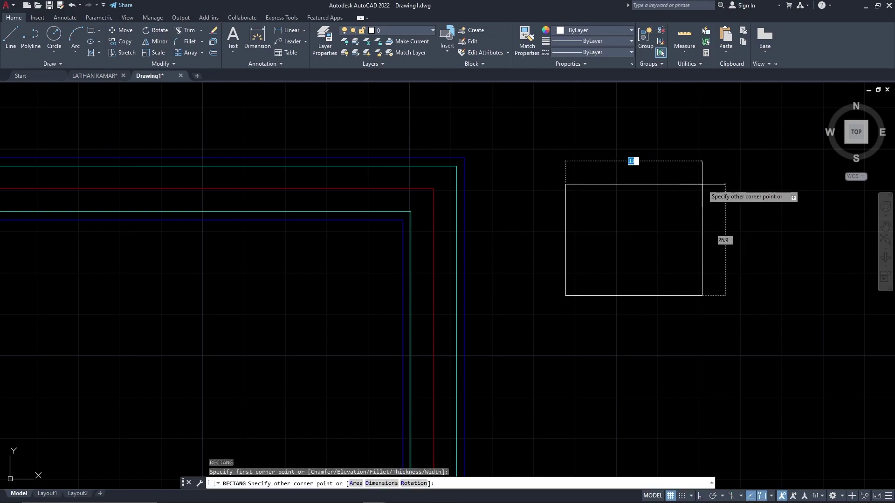
pyautogui.press('Tab')
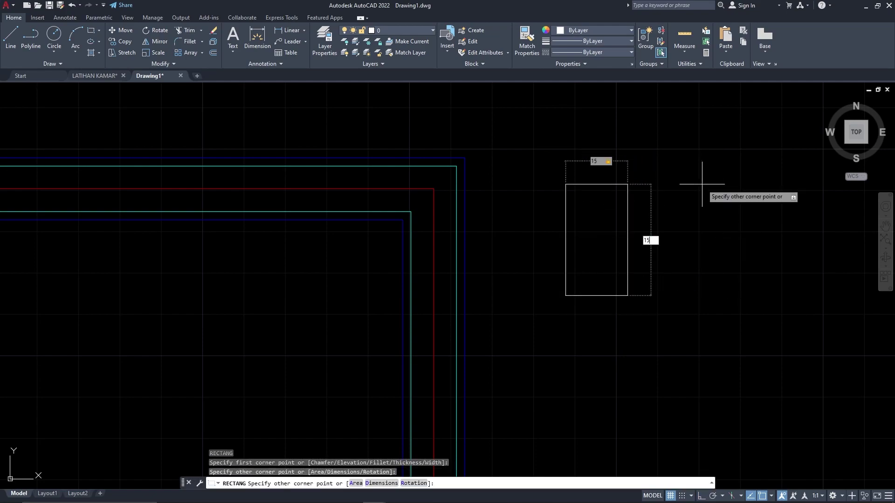
pyautogui.press('Return')
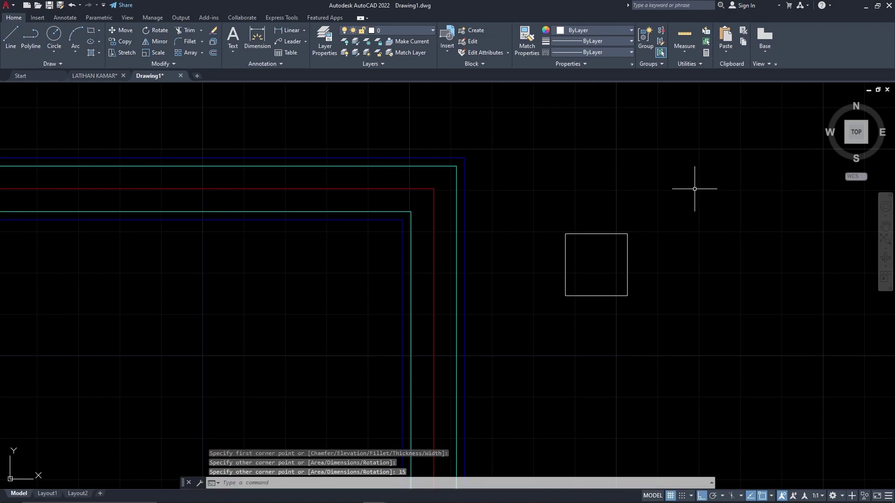
# Check the column detail in the LATIHAN KAMAR drawing and offset the square in Drawing1 inward by 3.
pyautogui.scroll(2, 624, 244)
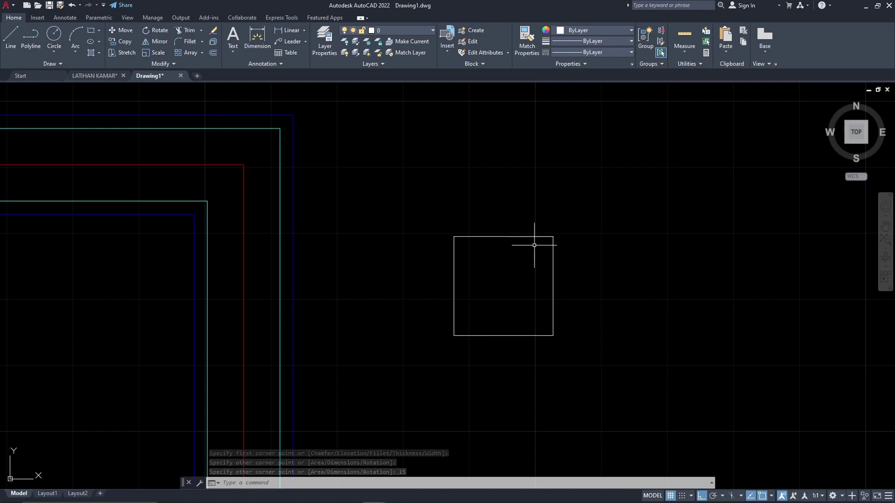
pyautogui.click(97, 76)
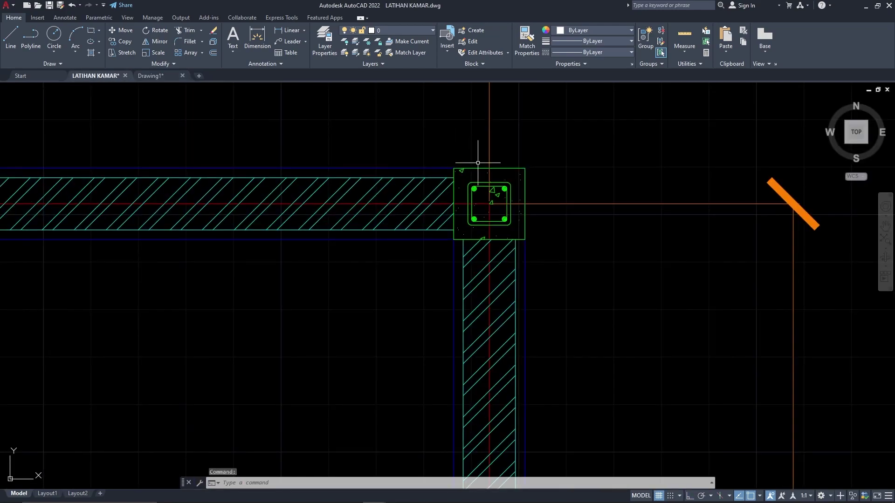
pyautogui.scroll(1, 510, 170)
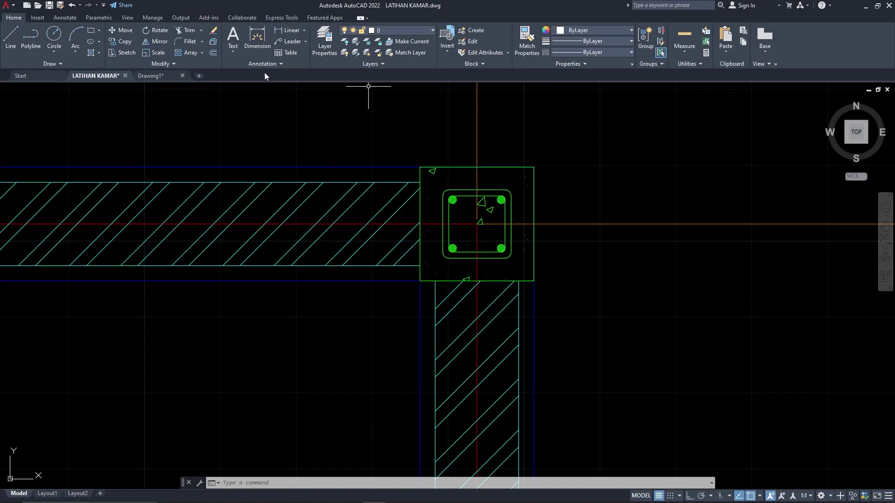
pyautogui.click(150, 76)
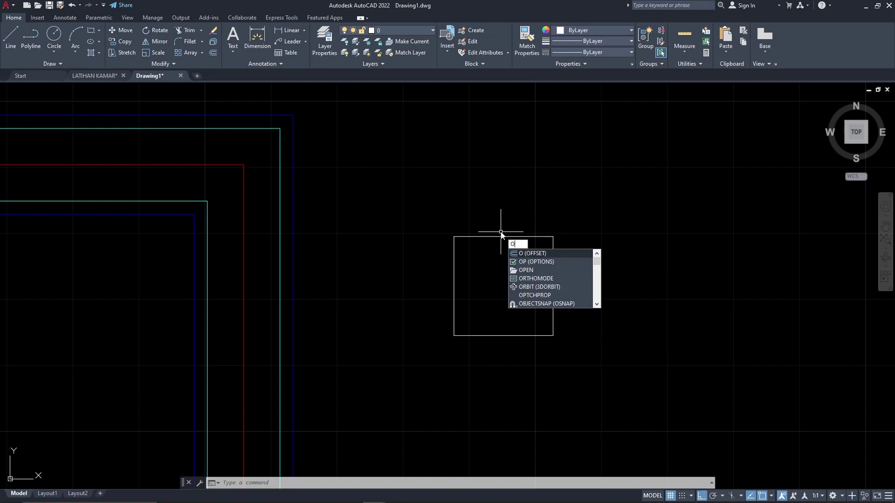
pyautogui.press('Return')
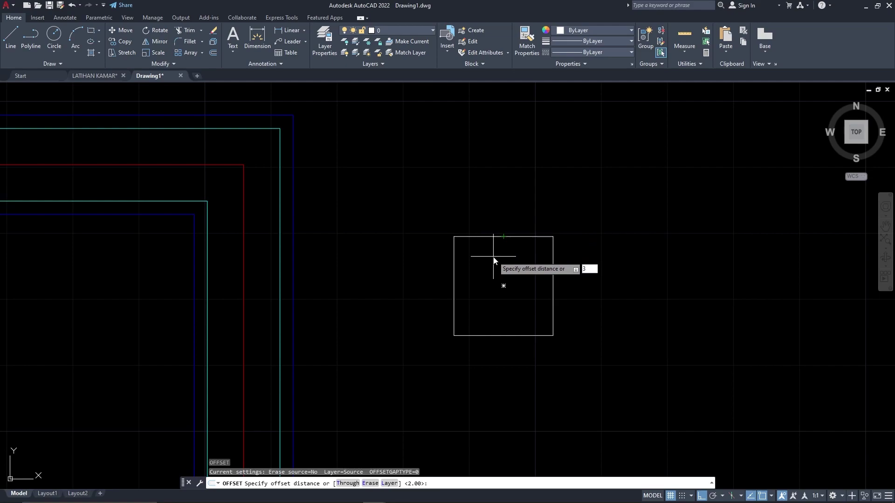
pyautogui.press('Return')
pyautogui.click(451, 268)
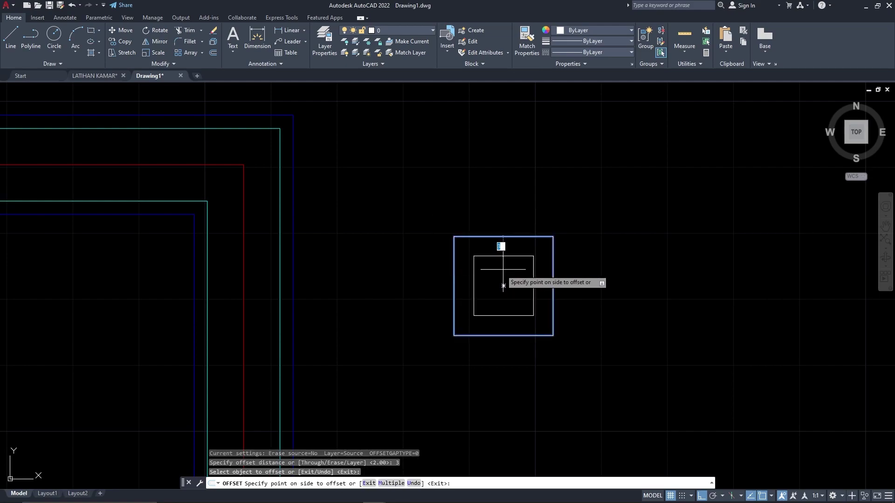
pyautogui.click(508, 278)
pyautogui.press('Return')
# Offset the column's inner square inward by 0.8.
pyautogui.scroll(5, 471, 261)
pyautogui.moveTo(471, 266)
pyautogui.mouseDown(button='middle')
pyautogui.moveTo(410, 185)
pyautogui.moveTo(439, 210)
pyautogui.moveTo(436, 227)
pyautogui.mouseUp(button='middle')
pyautogui.scroll(-2, 436, 209)
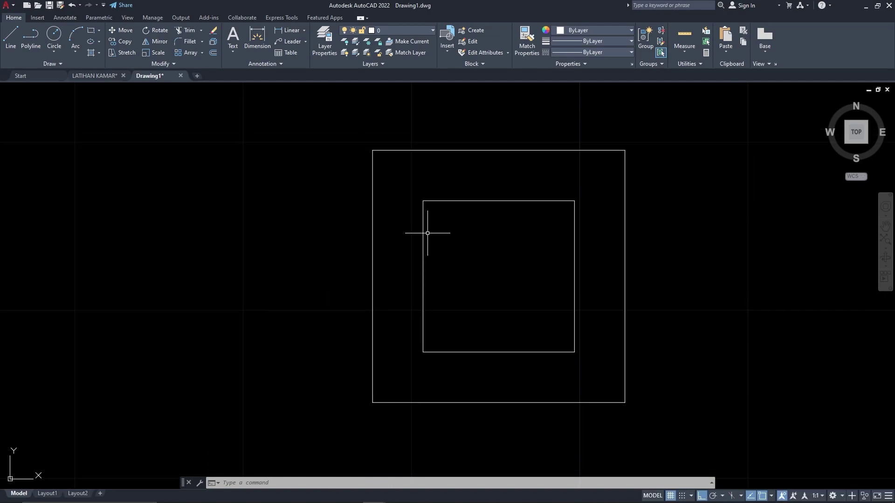
pyautogui.write('o')
pyautogui.press('Return')
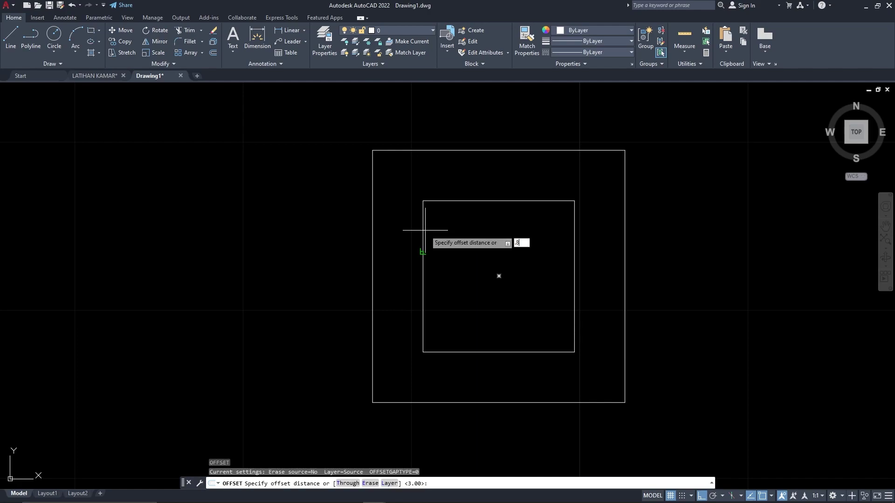
pyautogui.press('Return')
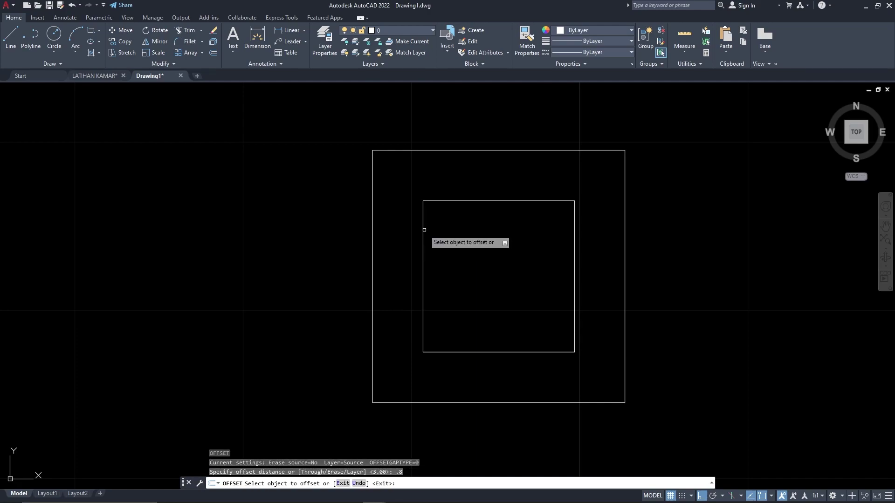
pyautogui.click(424, 230)
pyautogui.click(474, 235)
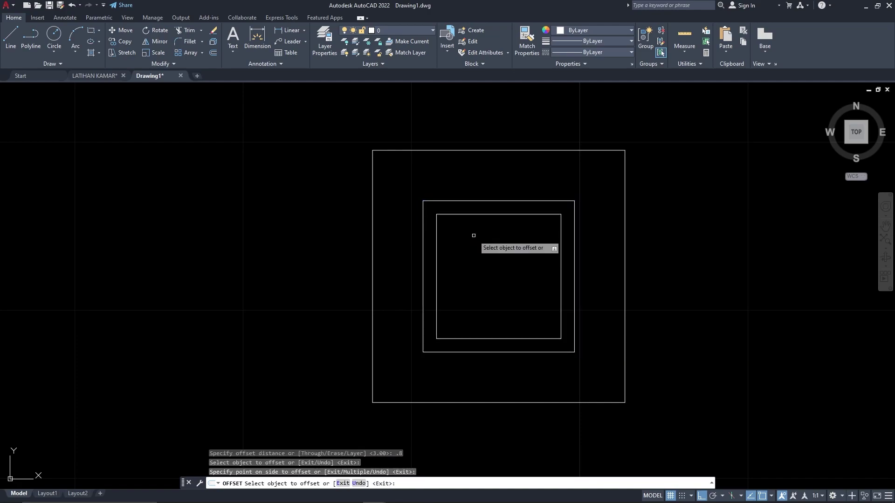
pyautogui.press('Return')
# Draw a circle of radius 0.6 centered on the innermost square's upper-left corner.
pyautogui.scroll(2, 450, 219)
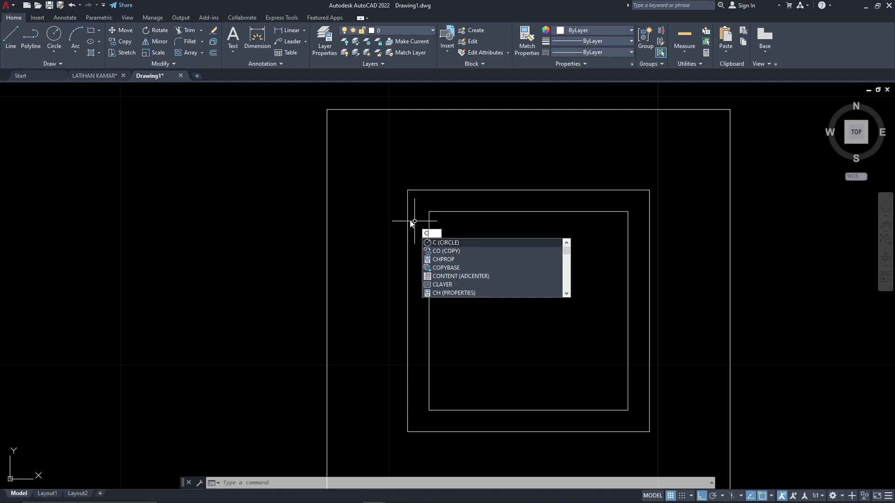
pyautogui.press('Return')
pyautogui.click(429, 212)
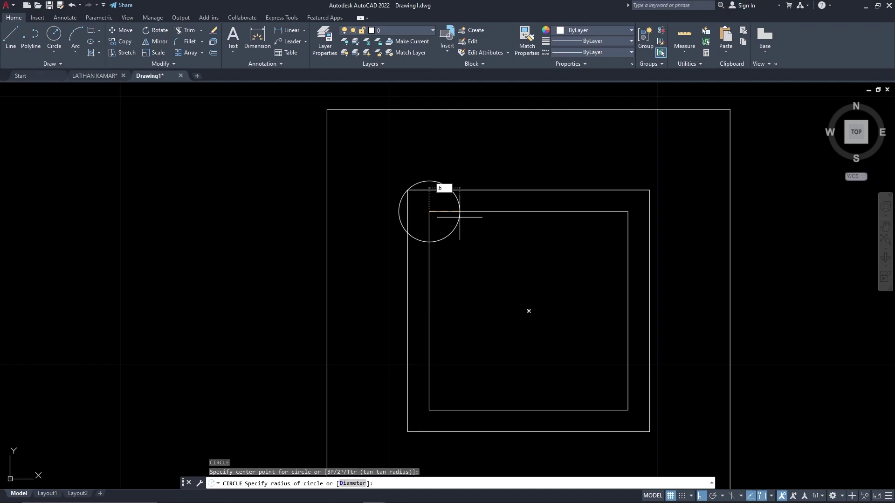
pyautogui.press('Return')
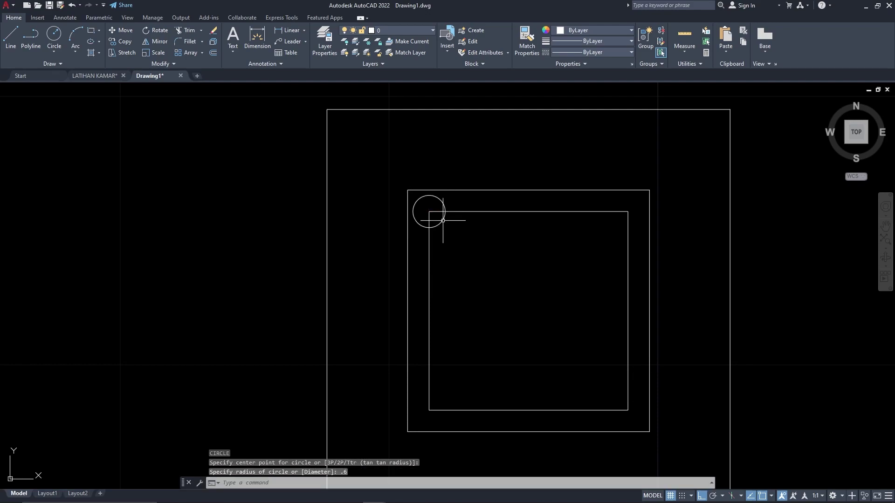
# Move the circle horizontally so its left quadrant point sits on the innermost square's upper-left corner.
pyautogui.click(462, 237)
pyautogui.click(440, 219)
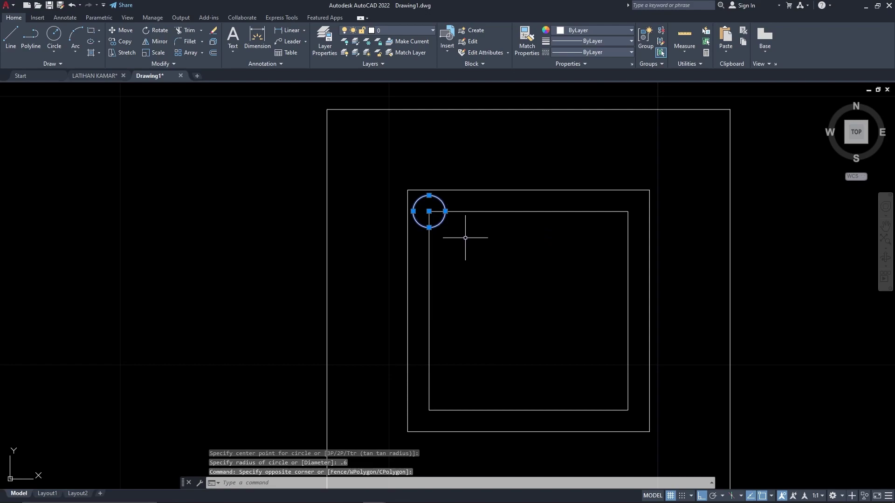
pyautogui.write('m')
pyautogui.press('Return')
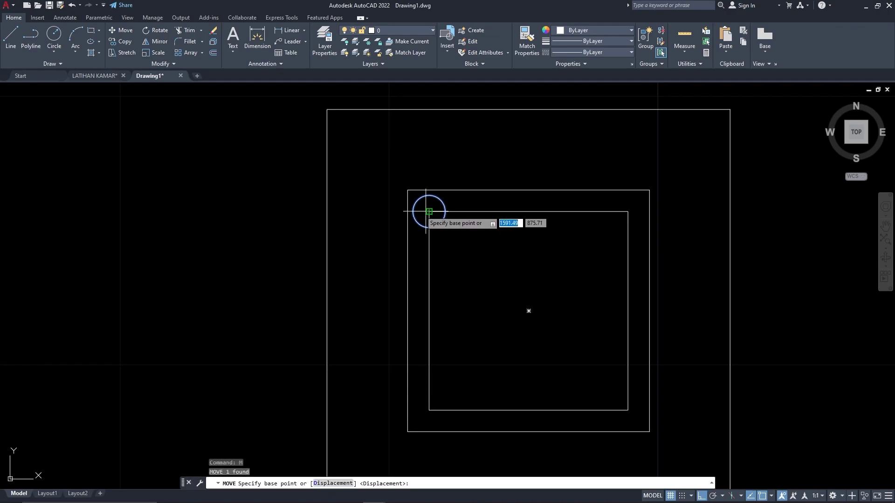
pyautogui.click(413, 211)
pyautogui.click(428, 212)
# Move the circle down so its top quadrant point touches the innermost square's upper edge.
pyautogui.click(445, 202)
pyautogui.click(434, 196)
pyautogui.press('space')
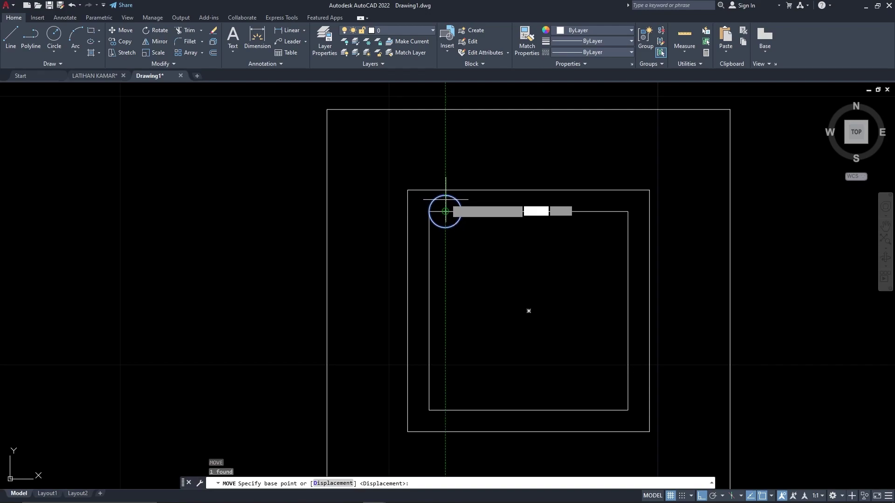
pyautogui.click(445, 195)
pyautogui.click(446, 211)
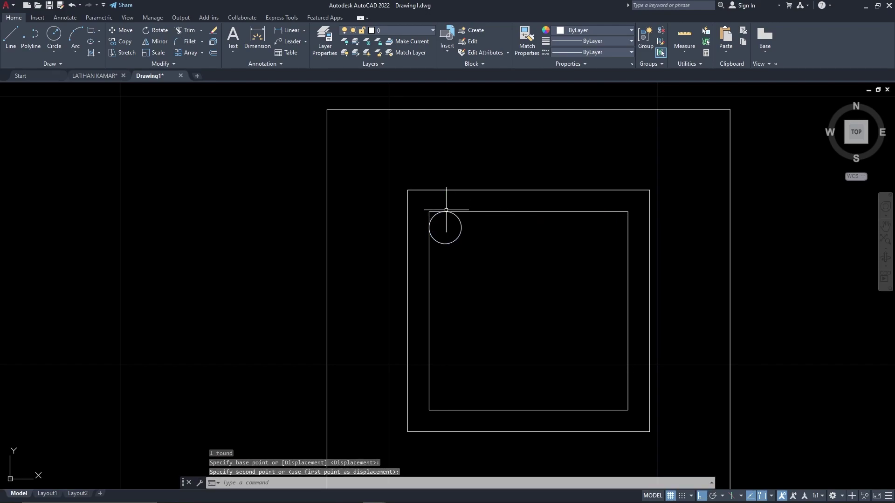
# Offset the corner circle outward by 0.8.
pyautogui.scroll(2, 453, 221)
pyautogui.scroll(-2, 447, 217)
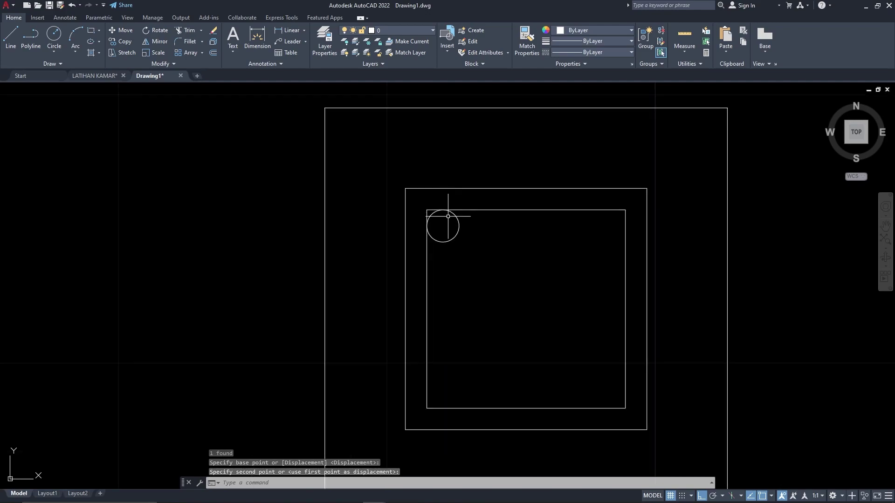
pyautogui.click(481, 255)
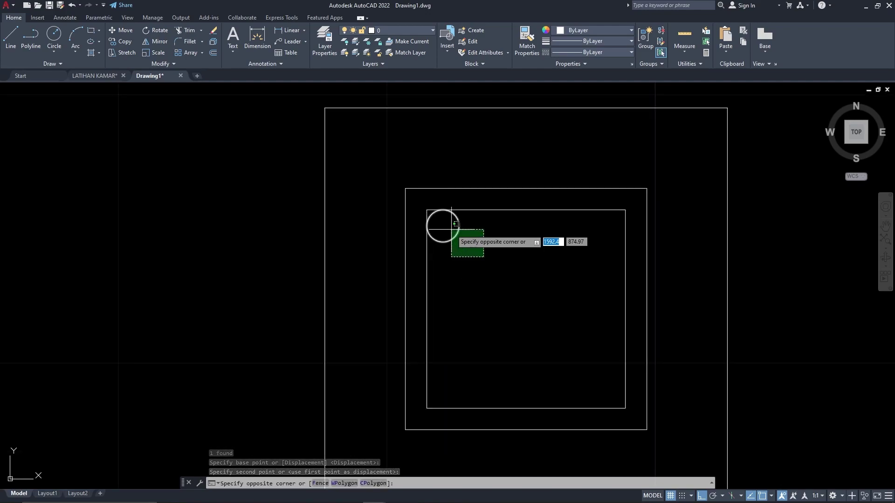
pyautogui.click(471, 236)
pyautogui.scroll(2, 452, 225)
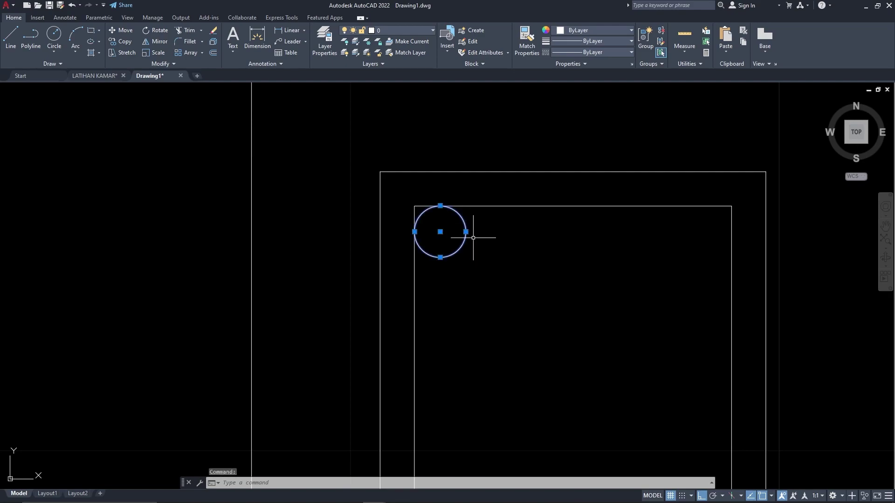
pyautogui.write('f')
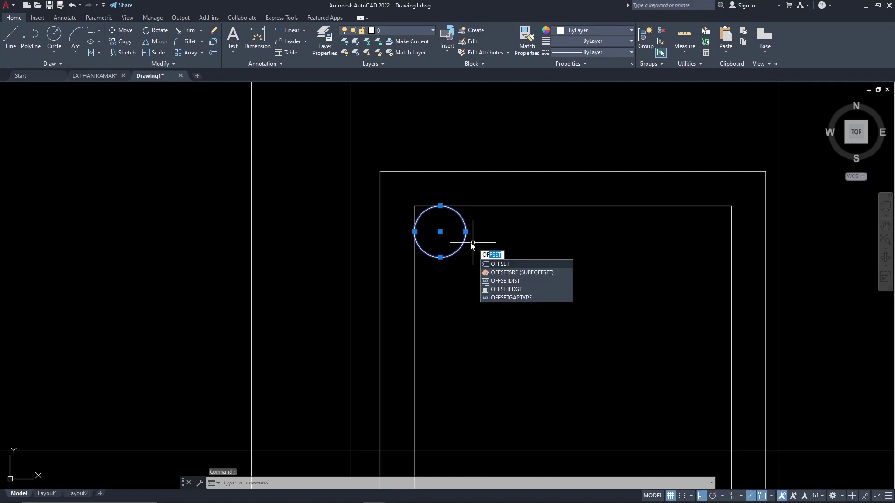
pyautogui.press('Return')
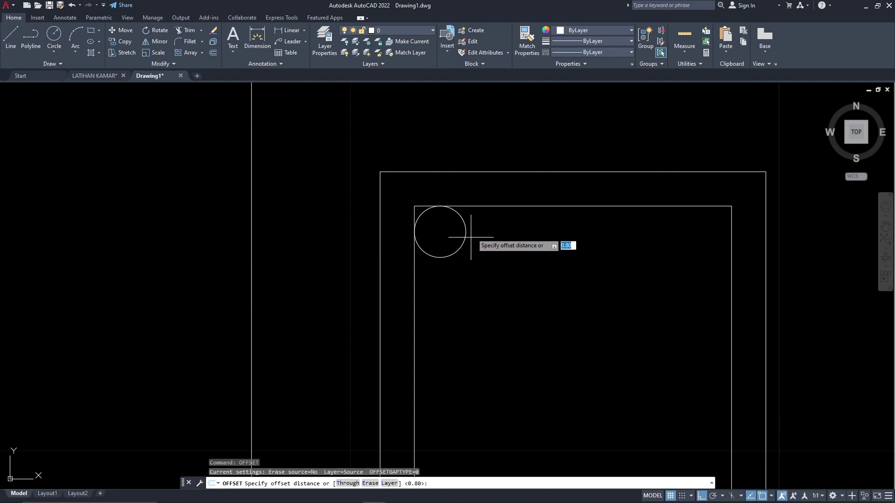
pyautogui.press('Return')
pyautogui.click(458, 214)
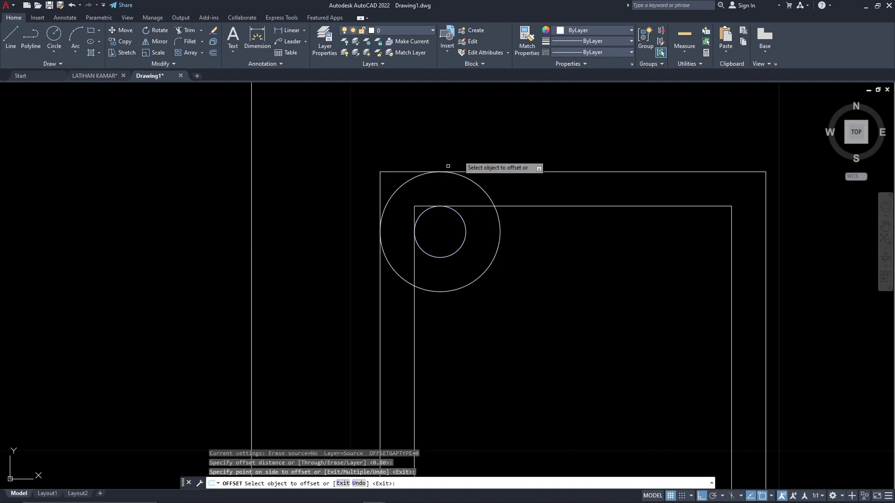
pyautogui.click(440, 199)
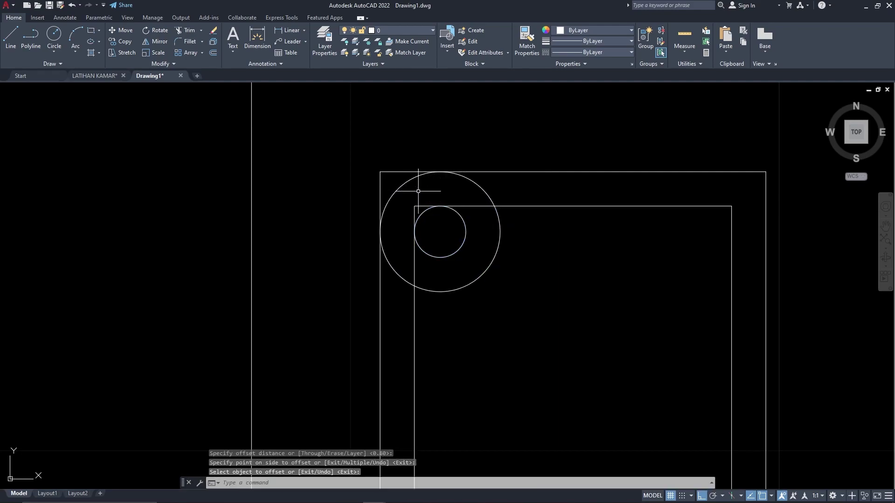
pyautogui.scroll(-3, 459, 160)
pyautogui.scroll(3, 458, 168)
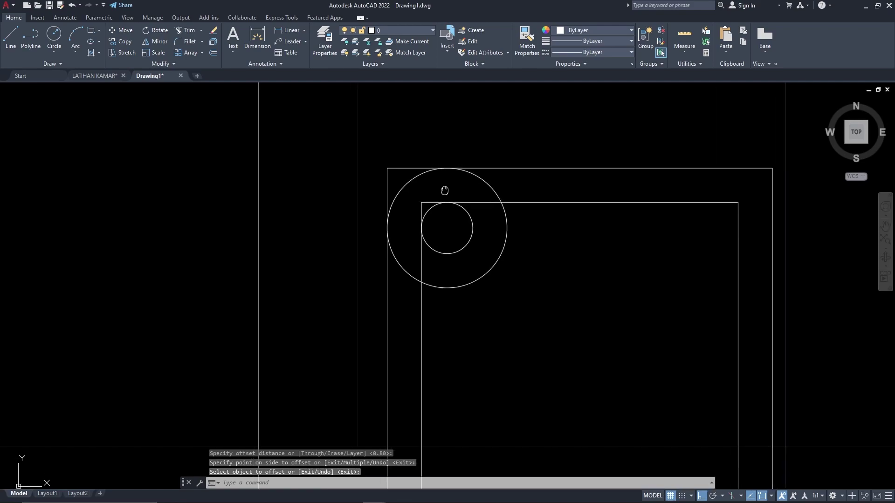
pyautogui.scroll(-2, 454, 175)
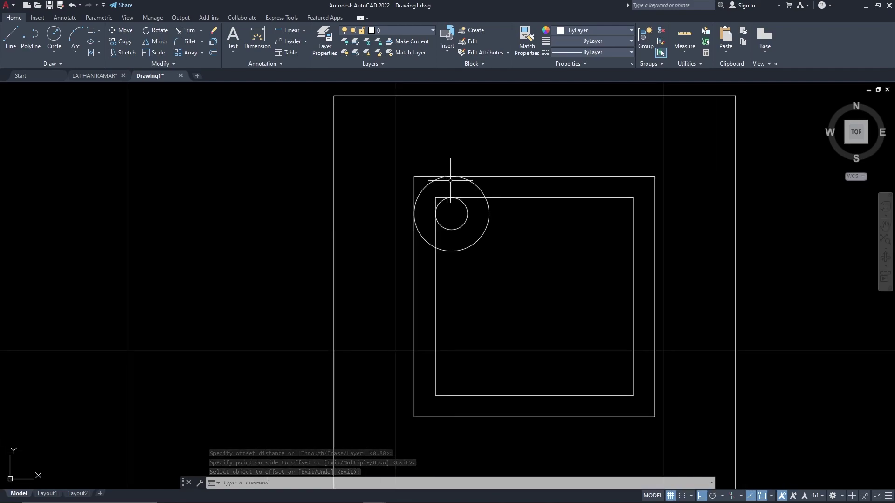
pyautogui.scroll(2, 450, 172)
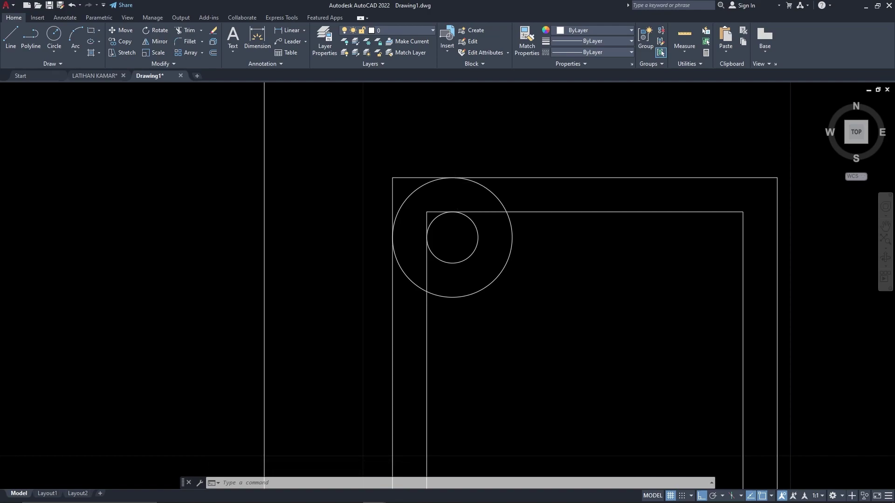
# Mirror the two concentric corner circles across the column's vertical centerline, keeping the source circles.
pyautogui.scroll(-2, 455, 182)
pyautogui.click(501, 253)
pyautogui.click(457, 205)
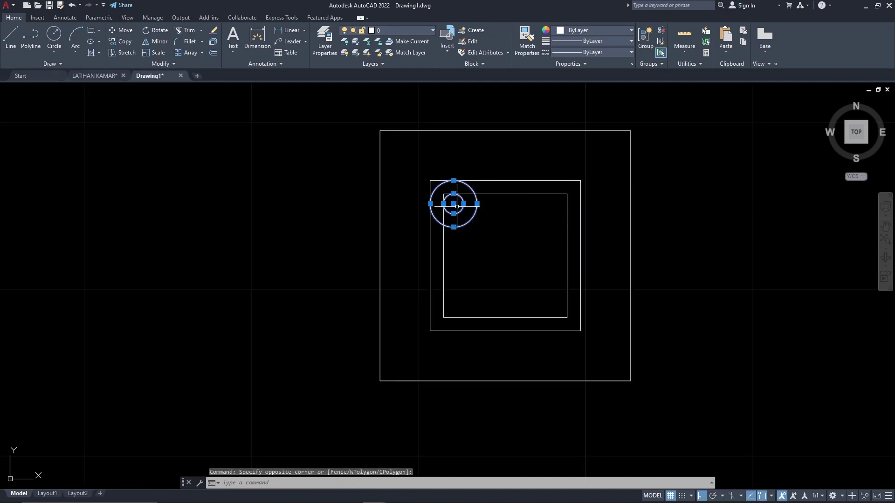
pyautogui.scroll(2, 465, 210)
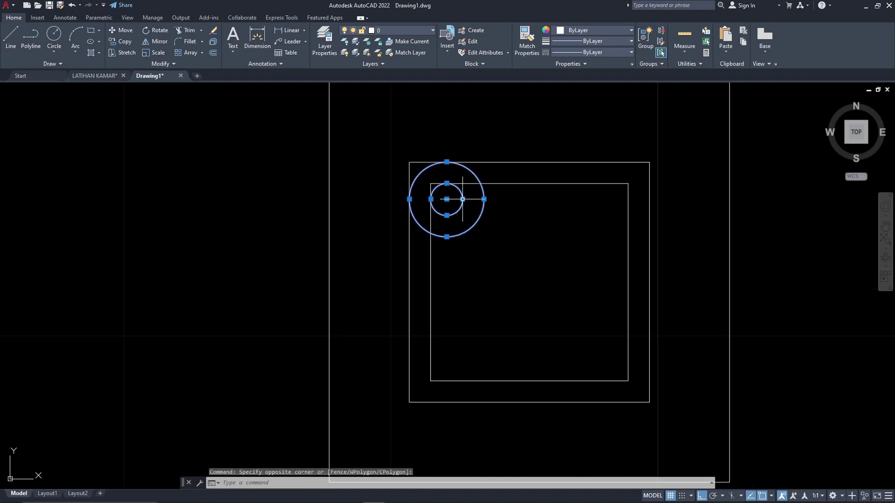
pyautogui.scroll(2, 446, 173)
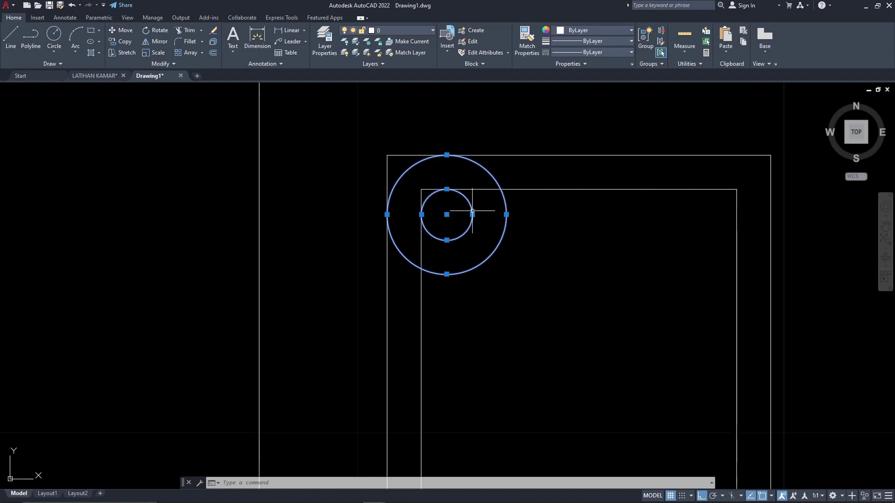
pyautogui.scroll(-2, 499, 205)
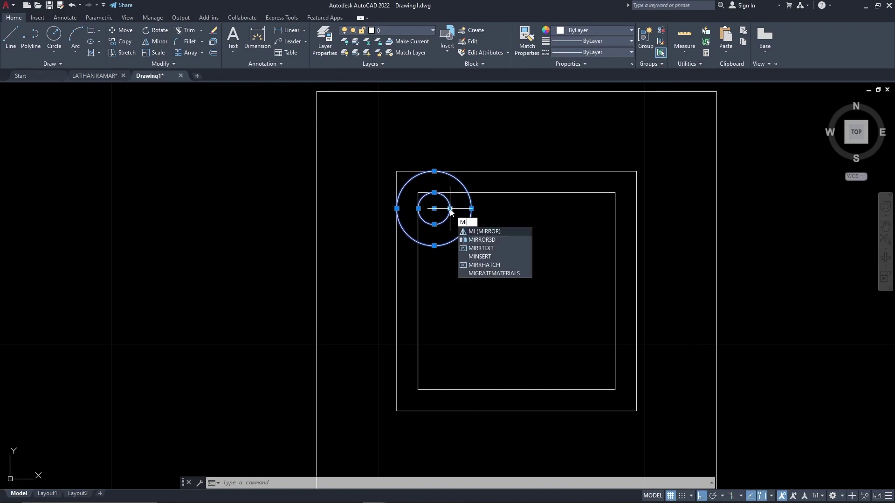
pyautogui.press('Return')
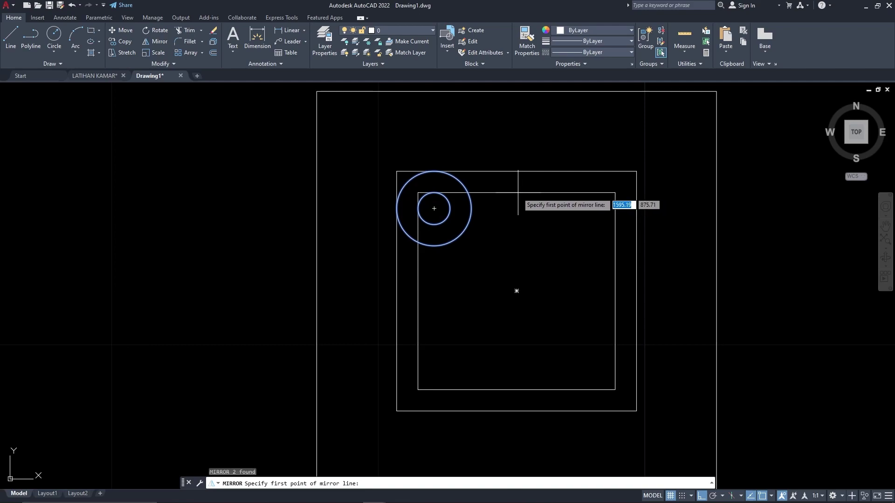
pyautogui.click(523, 192)
pyautogui.click(518, 173)
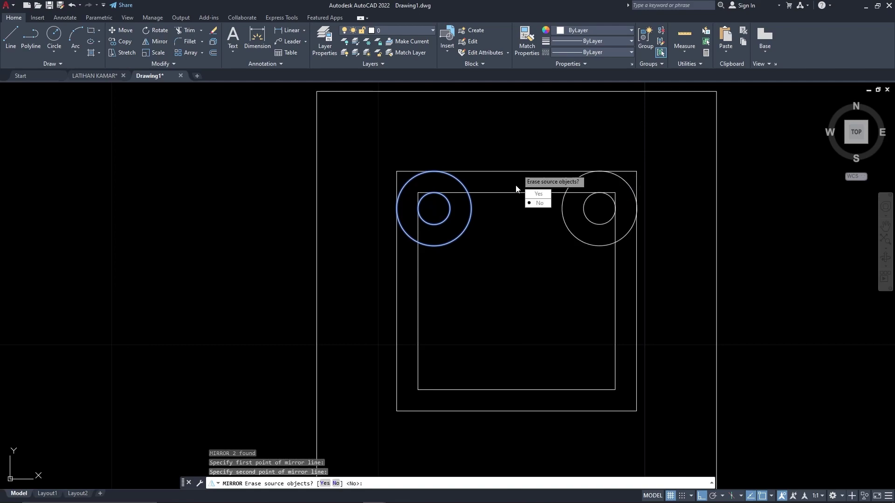
pyautogui.press('Return')
# Mirror both upper circle pairs across the column's horizontal centerline, keeping the source circles.
pyautogui.click(365, 143)
pyautogui.click(672, 297)
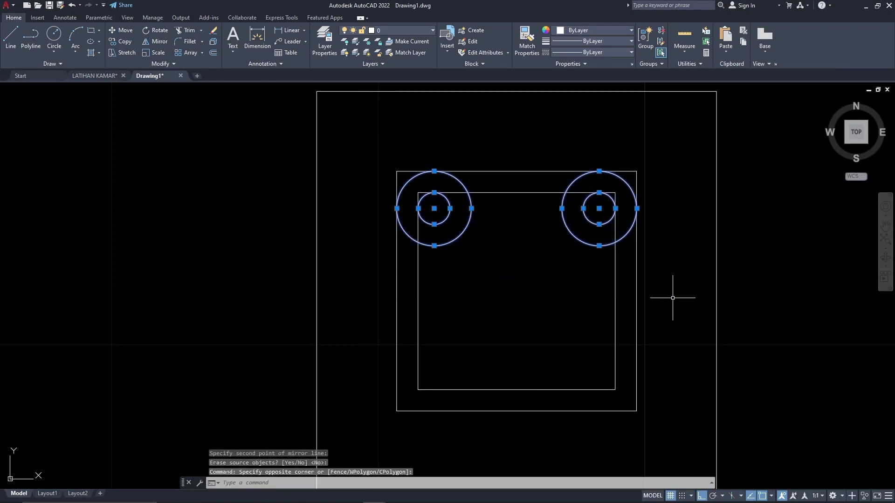
pyautogui.press('Return')
pyautogui.click(516, 291)
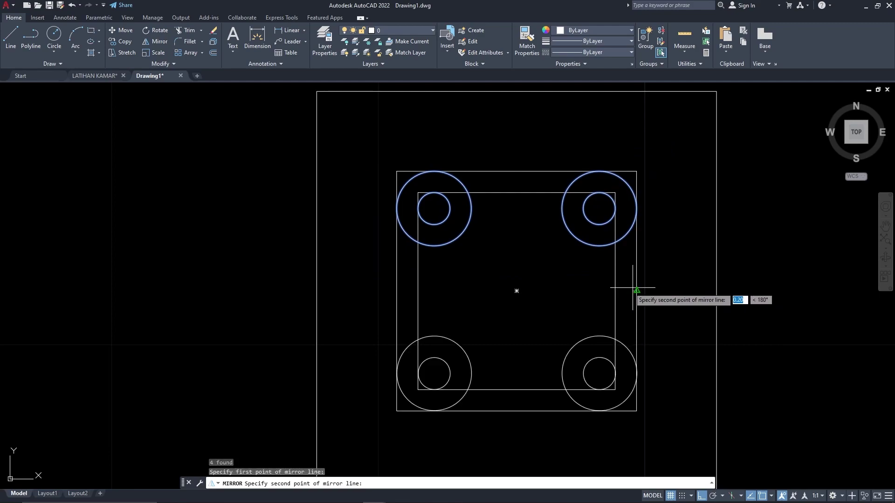
pyautogui.click(605, 287)
pyautogui.press('Return')
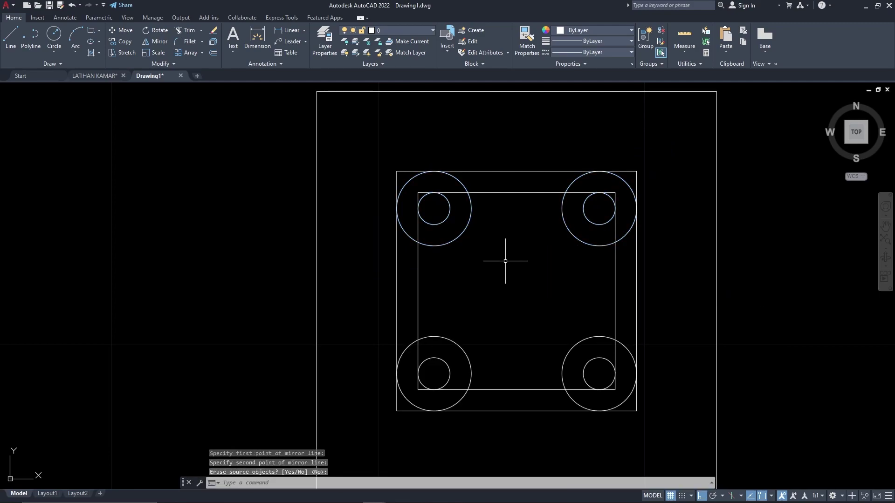
# Trim the middle square's two upper corners back to the large circles, using the inner squares and all circles as cutting edges.
pyautogui.scroll(-2, 619, 361)
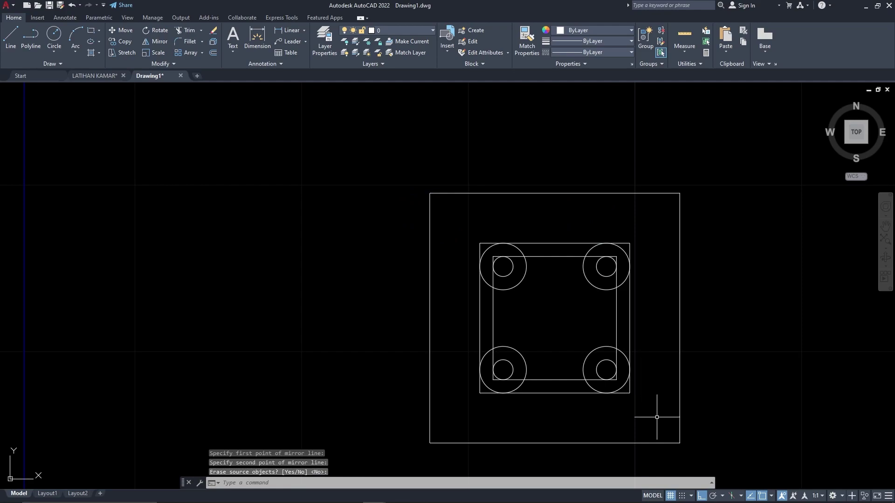
pyautogui.click(658, 388)
pyautogui.click(452, 206)
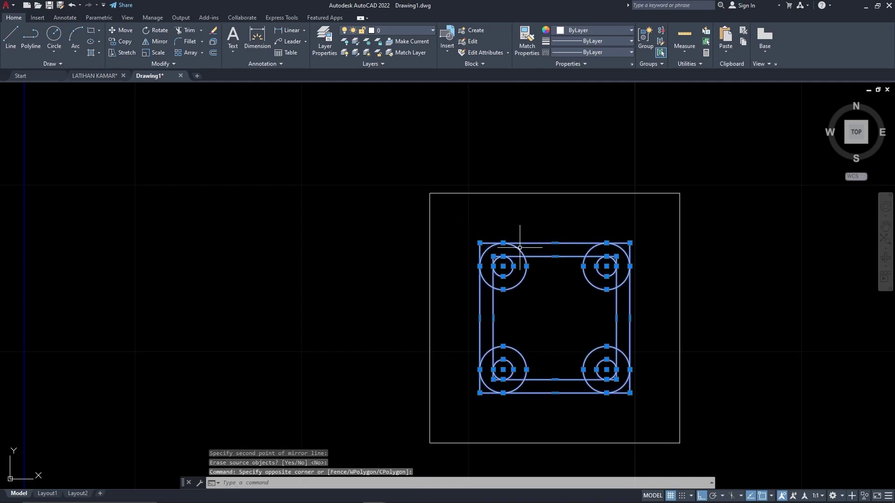
pyautogui.press('Return')
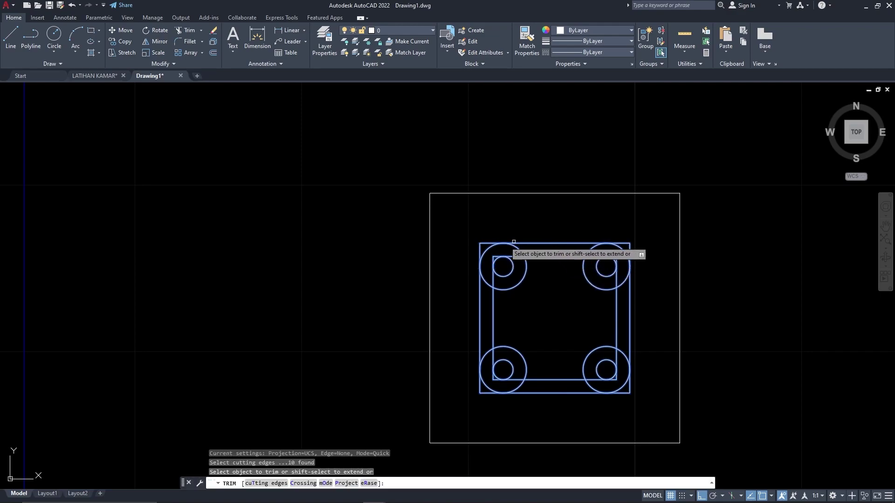
pyautogui.scroll(4, 496, 238)
pyautogui.click(481, 230)
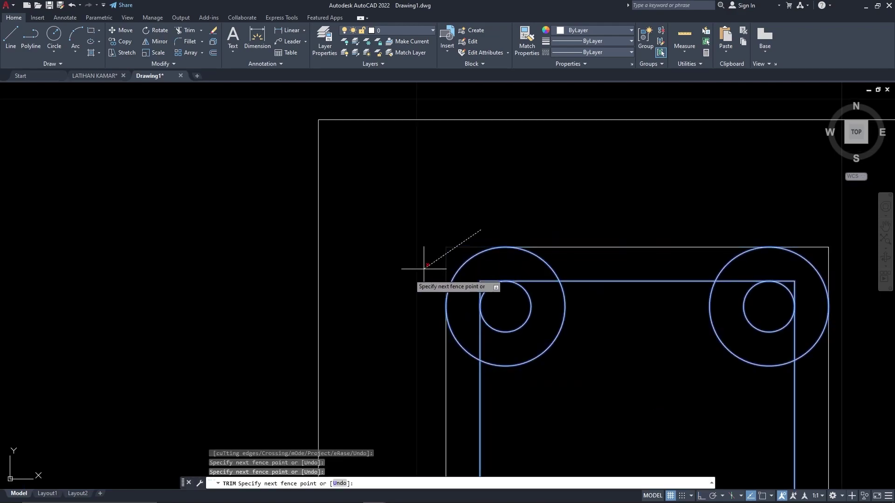
pyautogui.click(411, 274)
pyautogui.scroll(2, 517, 236)
pyautogui.moveTo(517, 237); pyautogui.dragTo(415, 226, button='middle')
pyautogui.scroll(-2, 417, 226)
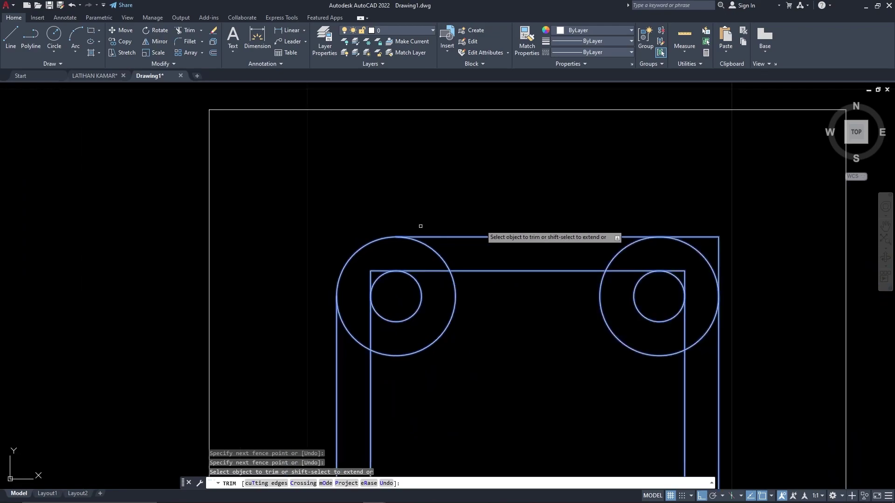
pyautogui.click(688, 225)
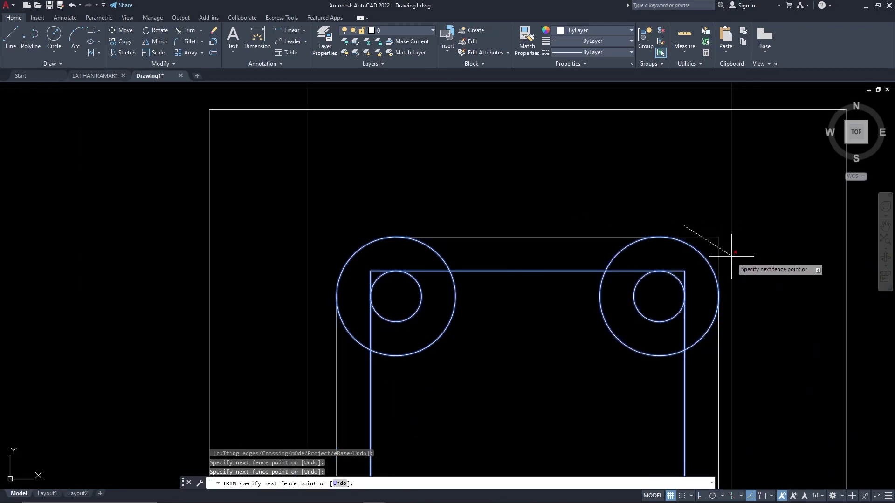
pyautogui.click(729, 252)
# Trim the middle square's two lower corners back to the large circles.
pyautogui.scroll(-3, 668, 240)
pyautogui.scroll(3, 654, 354)
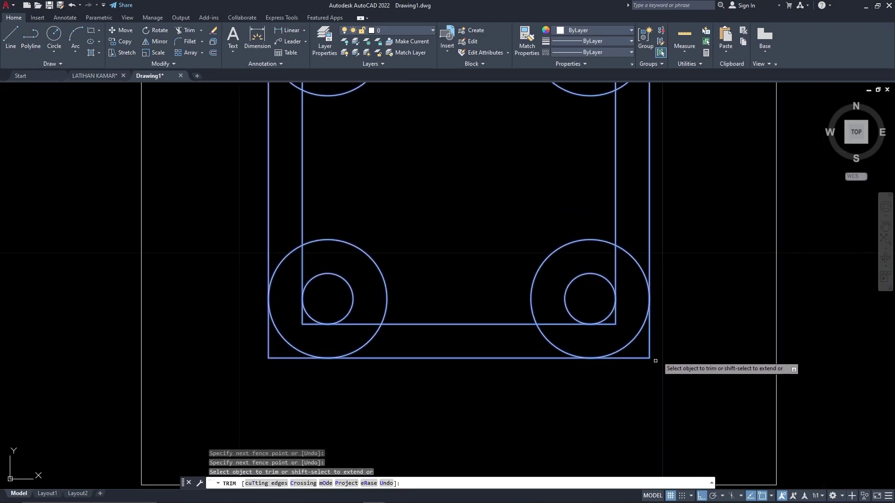
pyautogui.click(664, 333)
pyautogui.click(609, 365)
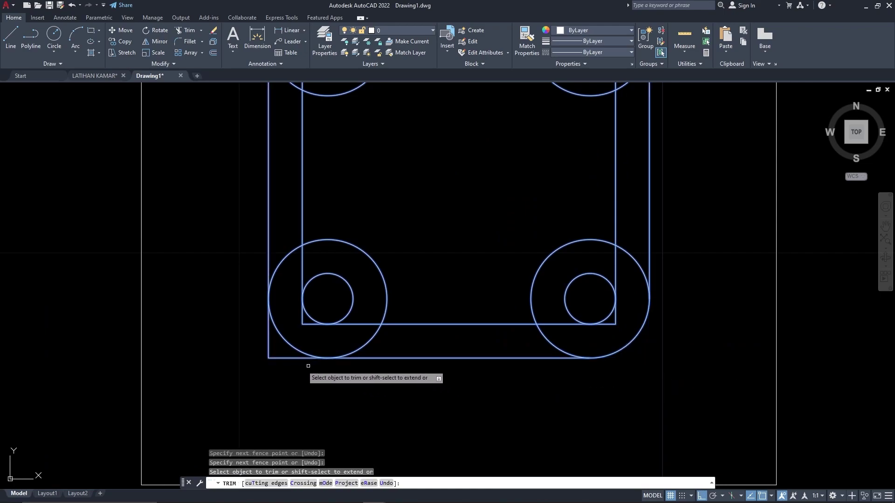
pyautogui.click(301, 380)
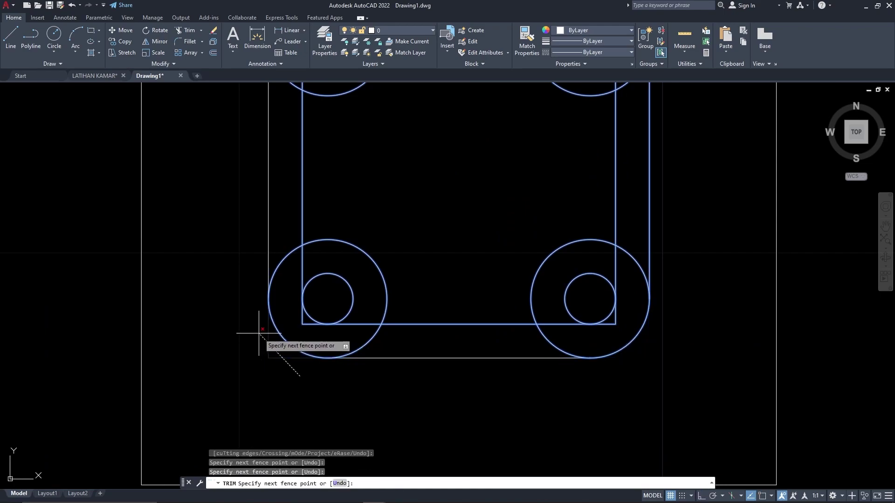
pyautogui.click(245, 336)
# Trim the innermost square's upper-left corner and the inward-facing arcs of both circles there, keeping the outer rounded bends.
pyautogui.moveTo(408, 365); pyautogui.dragTo(483, 418, button='middle')
pyautogui.moveTo(479, 225); pyautogui.dragTo(541, 374, button='middle')
pyautogui.click(420, 279)
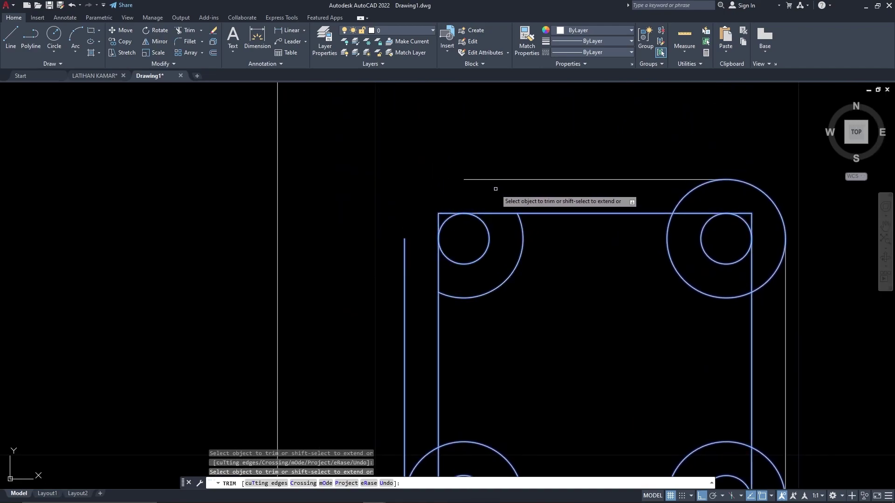
pyautogui.hotkey('ctrl', 'z')
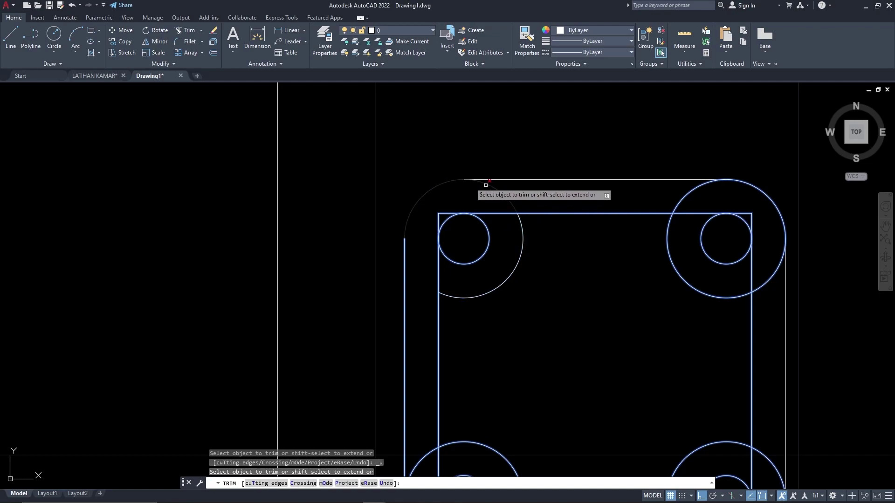
pyautogui.click(437, 218)
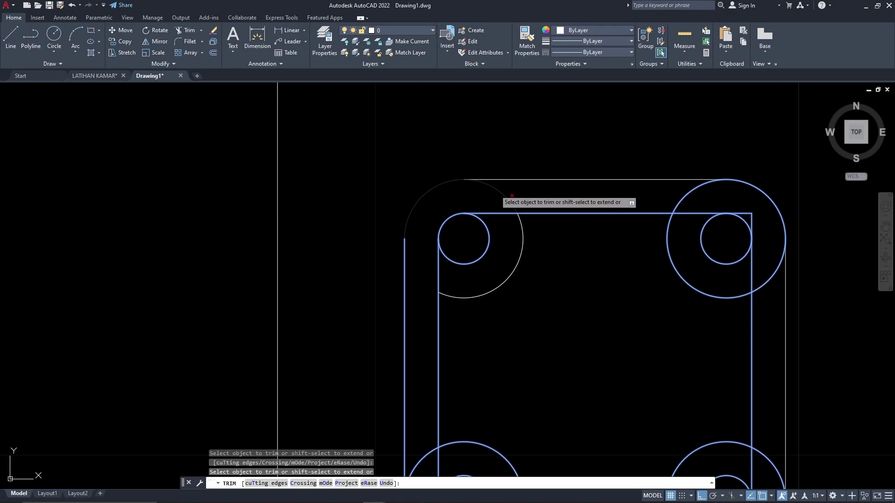
pyautogui.click(523, 235)
pyautogui.click(484, 221)
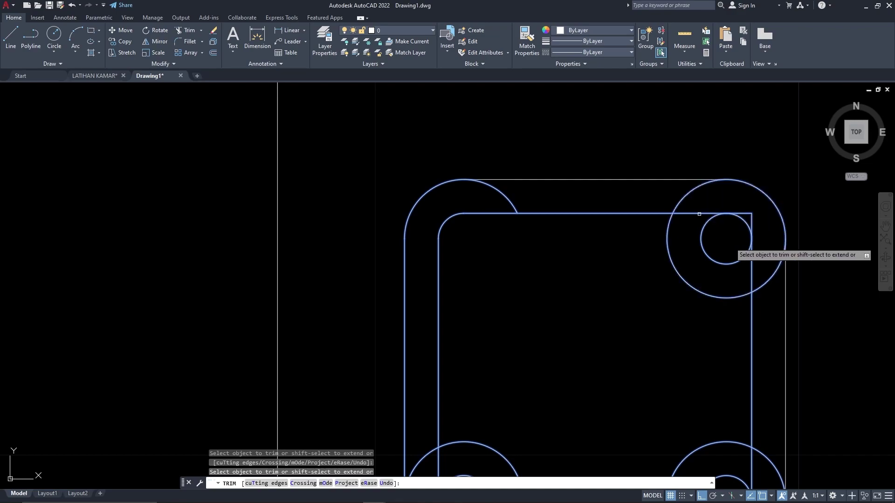
# Trim the innermost square's upper-right corner and the inward-facing arcs of both circles there.
pyautogui.click(673, 260)
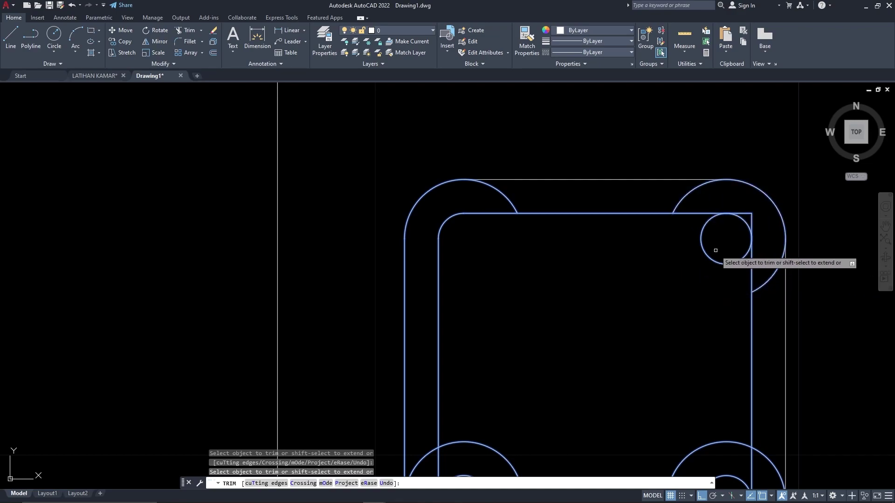
pyautogui.click(761, 224)
pyautogui.click(724, 204)
pyautogui.press('Return')
# Trim the innermost square's lower-right corner and the inward-facing arcs of both circles there.
pyautogui.scroll(-6, 724, 204)
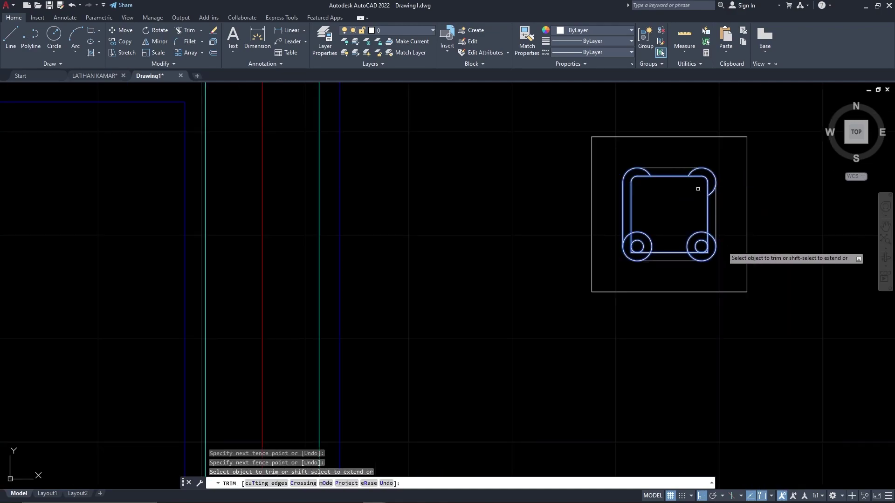
pyautogui.scroll(6, 722, 251)
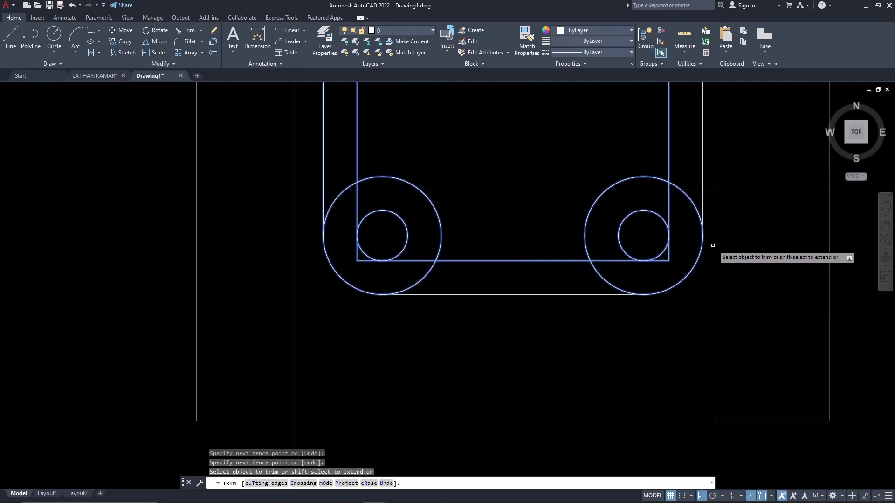
pyautogui.click(649, 177)
pyautogui.click(649, 214)
pyautogui.click(676, 251)
pyautogui.click(657, 270)
pyautogui.press('Return')
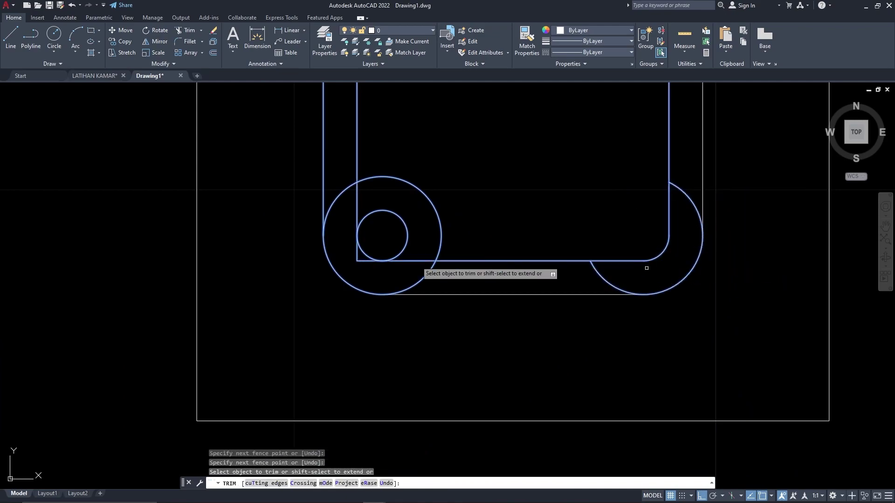
# Trim the innermost square's lower-left corner, the inward-facing circle arcs there and the leftover large-circle arc beside the stirrup's left edge.
pyautogui.click(372, 270)
pyautogui.click(353, 251)
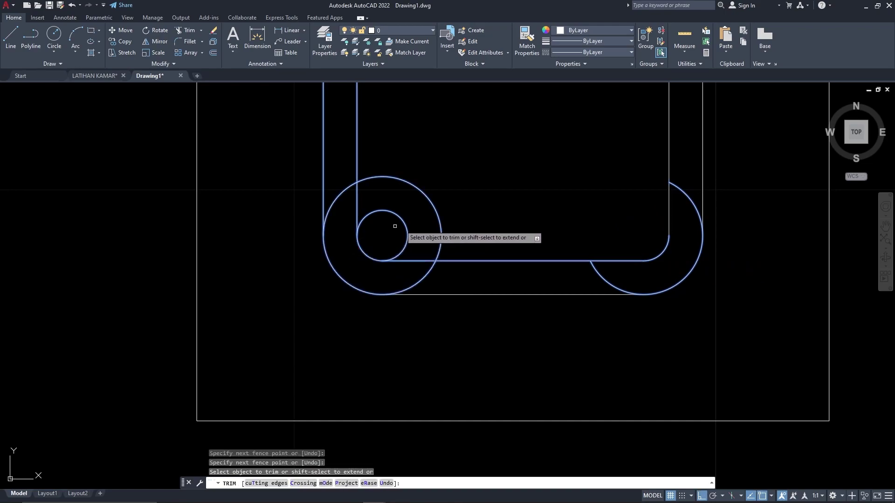
pyautogui.click(404, 223)
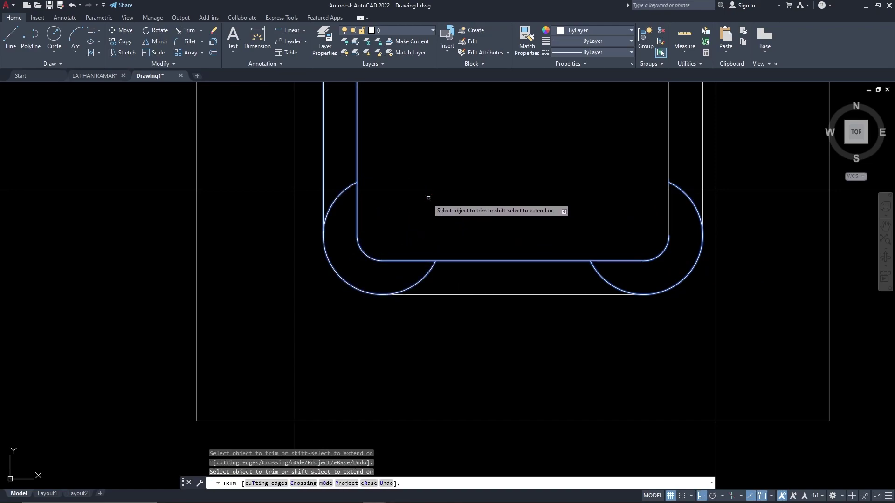
pyautogui.click(340, 201)
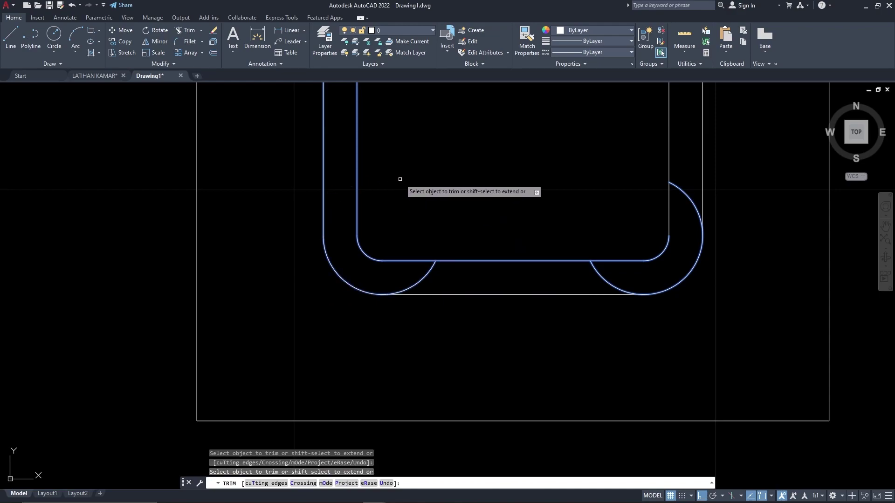
pyautogui.press('Return')
# Trim the leftover large-circle arc inside the stirrup's upper-left corner, using the outer top line as the cutting edge.
pyautogui.moveTo(404, 176); pyautogui.dragTo(472, 340, button='middle')
pyautogui.scroll(-2, 471, 200)
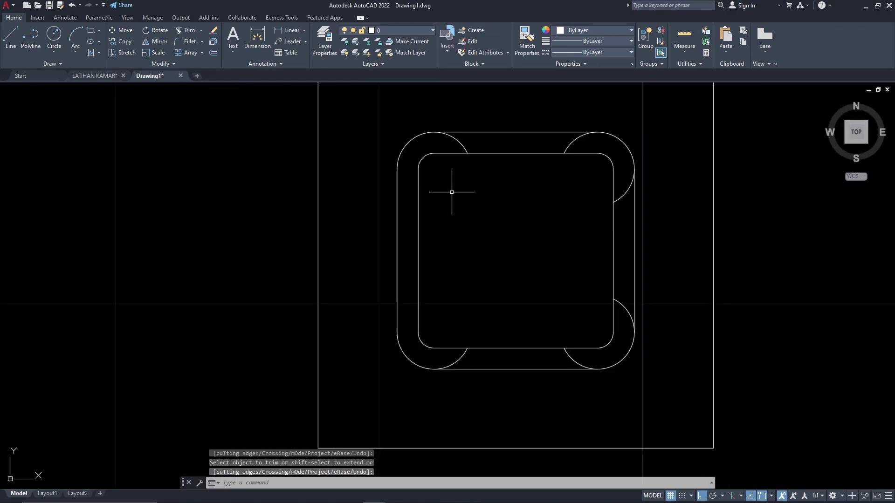
pyautogui.click(481, 176)
pyautogui.click(463, 179)
pyautogui.scroll(4, 441, 115)
pyautogui.click(475, 161)
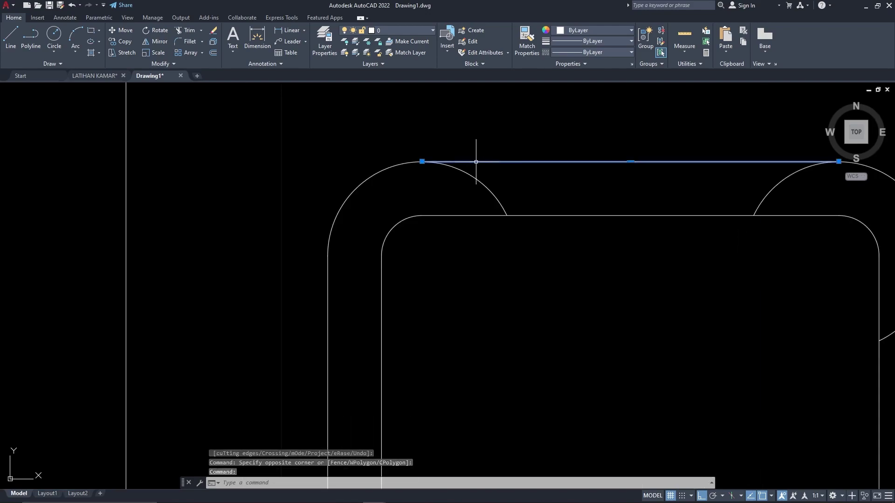
pyautogui.press('Return')
pyautogui.click(493, 175)
pyautogui.click(449, 185)
pyautogui.press('Return')
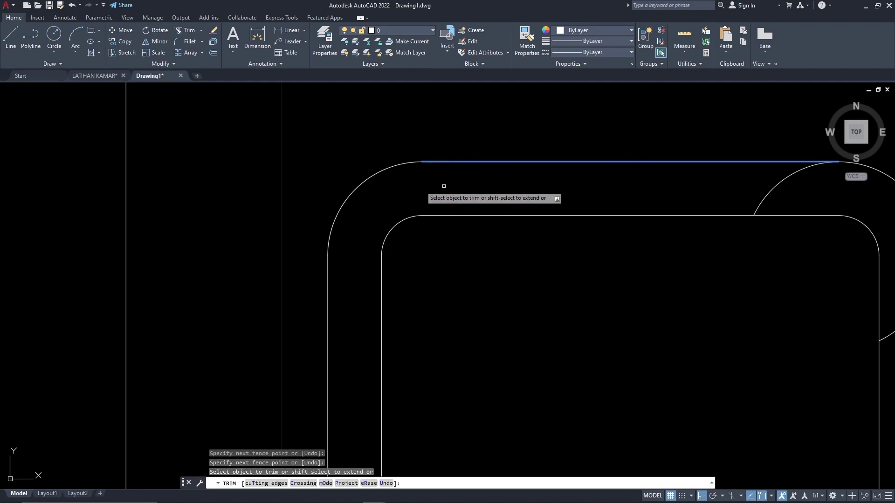
# Trim the leftover large-circle arc below the stirrup's top line at the upper-right corner.
pyautogui.scroll(-2, 405, 184)
pyautogui.press('Return')
pyautogui.press('Return')
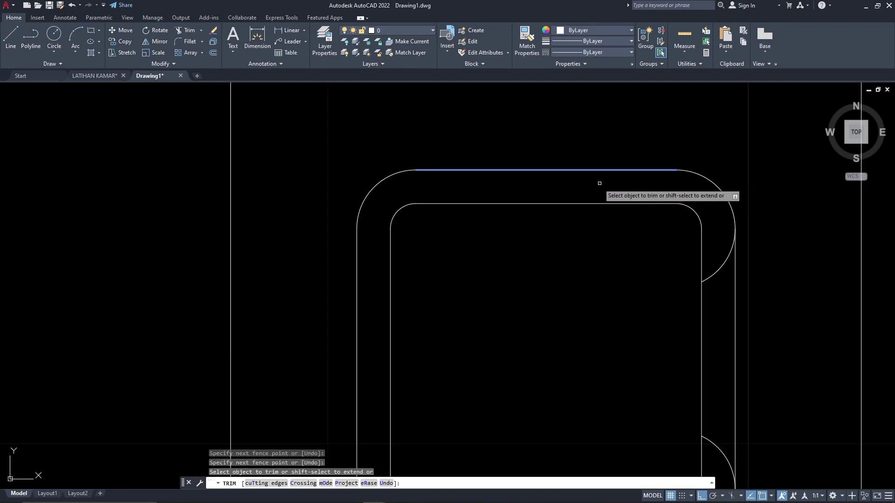
pyautogui.press('Return')
# Trim the two leftover large-circle arcs between the inner and outer lines along the stirrup's right side.
pyautogui.moveTo(739, 285); pyautogui.dragTo(717, 218)
pyautogui.scroll(-3, 717, 207)
pyautogui.click(718, 313)
pyautogui.scroll(4, 713, 336)
pyautogui.press('Return')
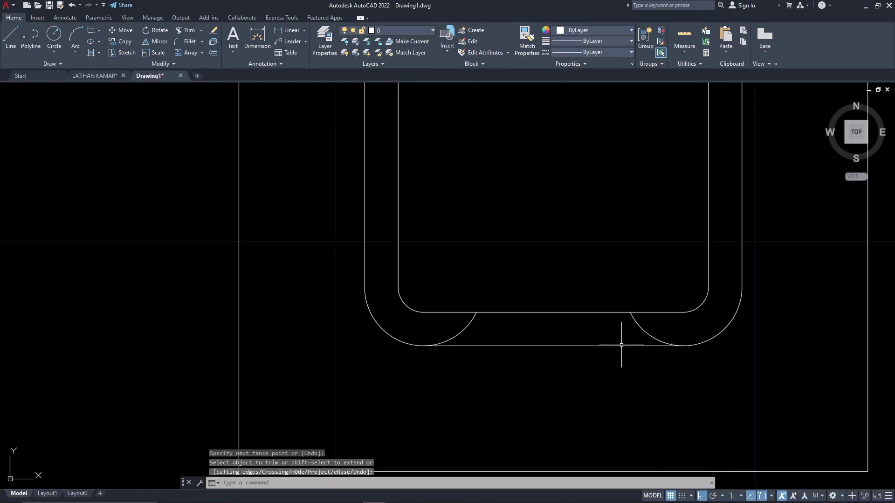
# Trim the two leftover large-circle arcs along the stirrup's bottom side, using the outer bottom line as the cutting edge.
pyautogui.click(616, 346)
pyautogui.press('Return')
pyautogui.moveTo(673, 326); pyautogui.dragTo(447, 321)
pyautogui.scroll(-3, 524, 279)
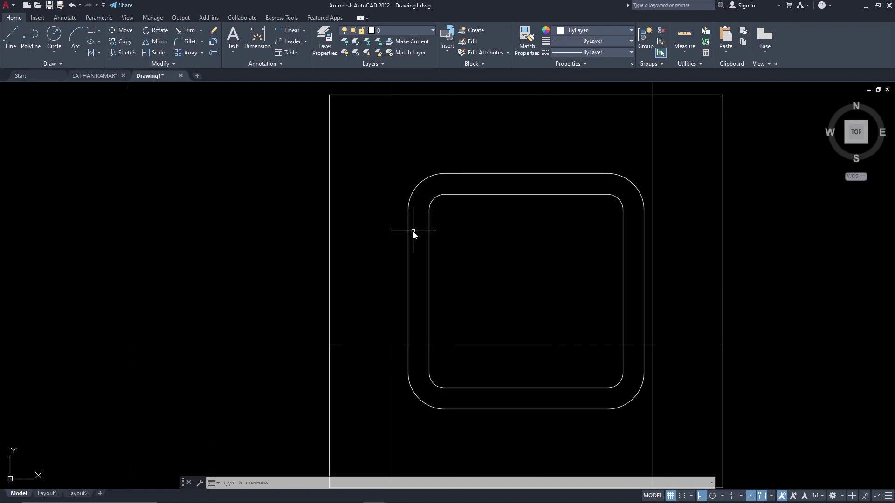
# Draw a 0.6 radius bar circle centered on the stirrup's upper-left bend, reaching the inner top line.
pyautogui.write('c')
pyautogui.press('Return')
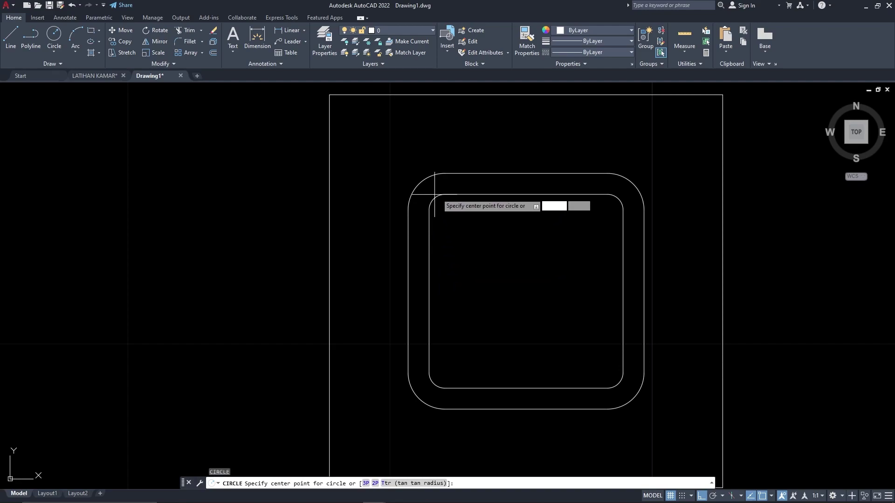
pyautogui.click(445, 210)
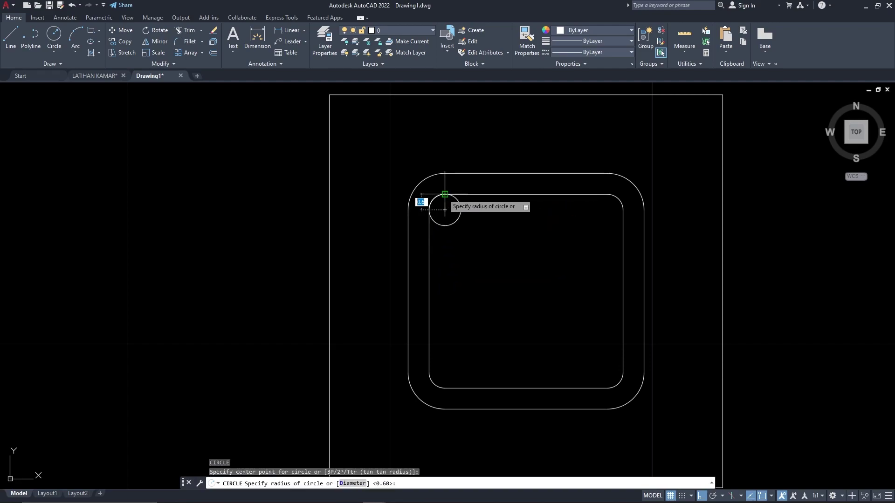
pyautogui.click(444, 194)
# Mirror the bar circle about the stirrup's vertical centerline into the upper-right corner, keeping the original.
pyautogui.click(494, 232)
pyautogui.click(426, 207)
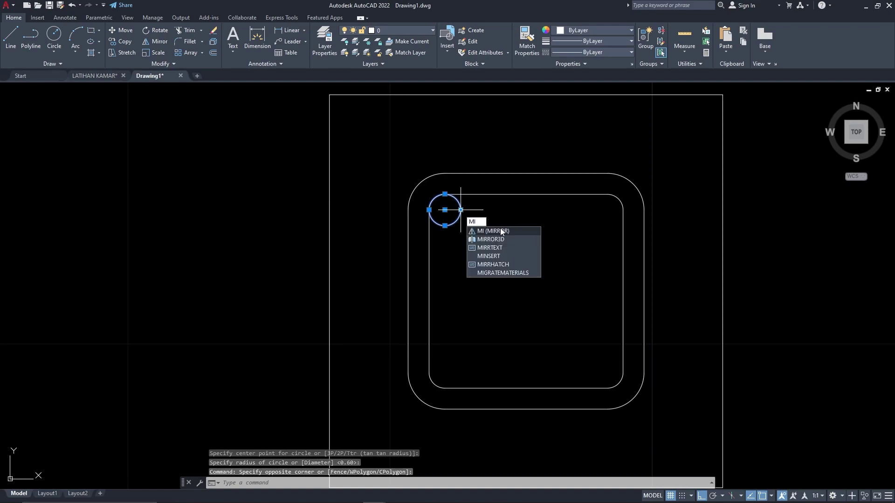
pyautogui.click(500, 230)
pyautogui.click(525, 194)
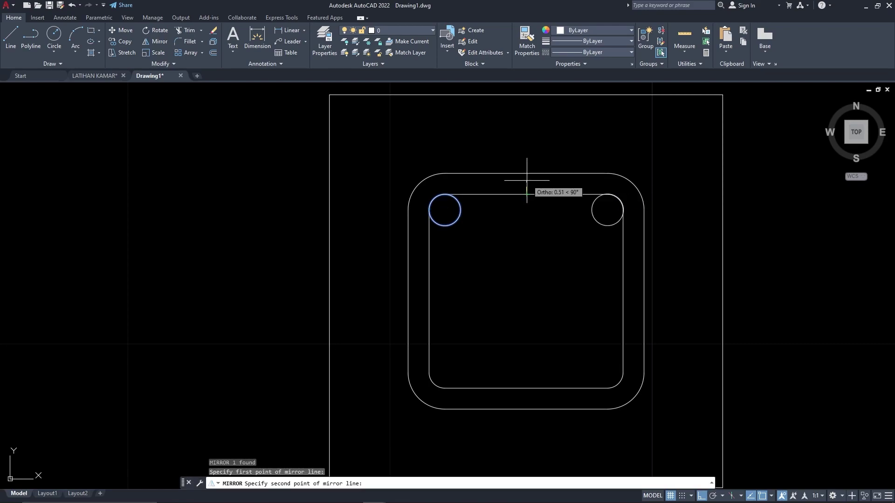
pyautogui.click(527, 177)
pyautogui.press('Return')
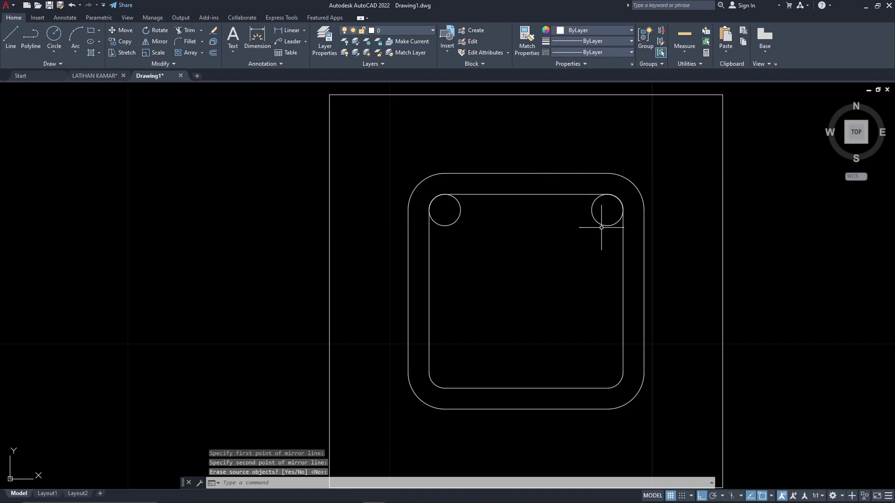
# Mirror the two upper bar circles about the stirrup's horizontal centerline into the lower corners, keeping the originals.
pyautogui.click(615, 249)
pyautogui.click(434, 196)
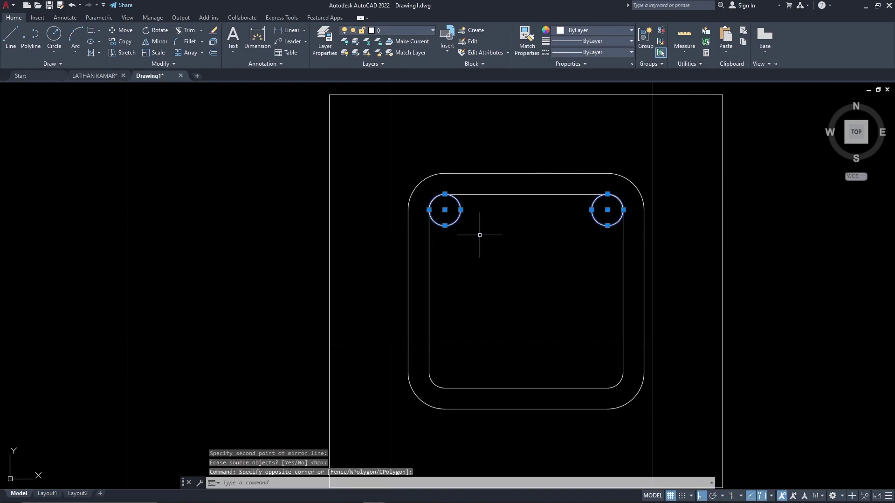
pyautogui.write('mi')
pyautogui.click(516, 256)
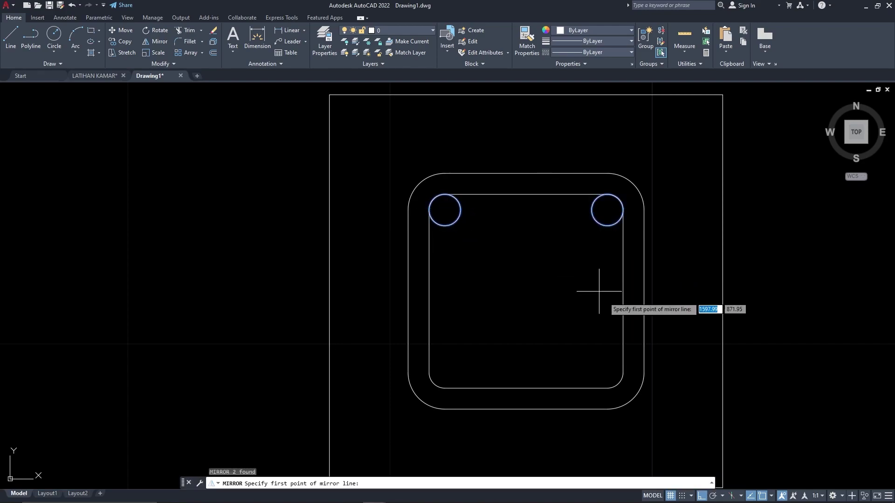
pyautogui.click(621, 293)
pyautogui.click(627, 298)
pyautogui.press('Return')
pyautogui.scroll(-4, 555, 252)
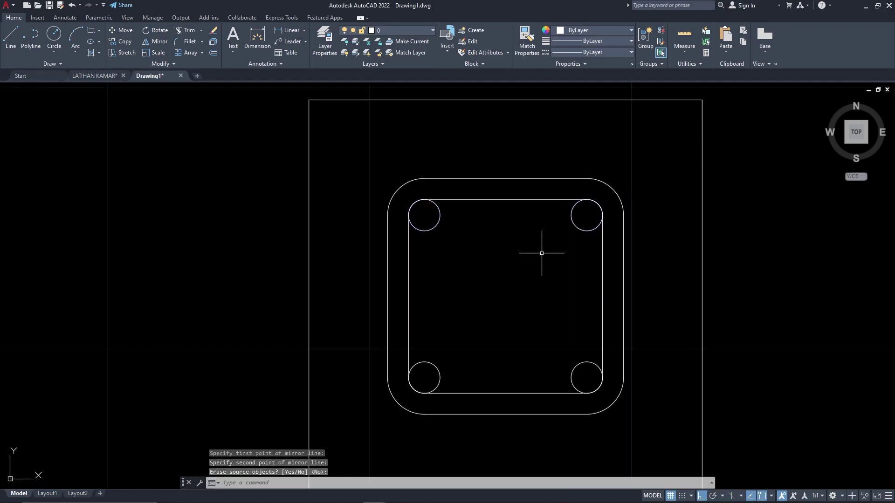
pyautogui.moveTo(510, 183); pyautogui.dragTo(515, 190, button='middle')
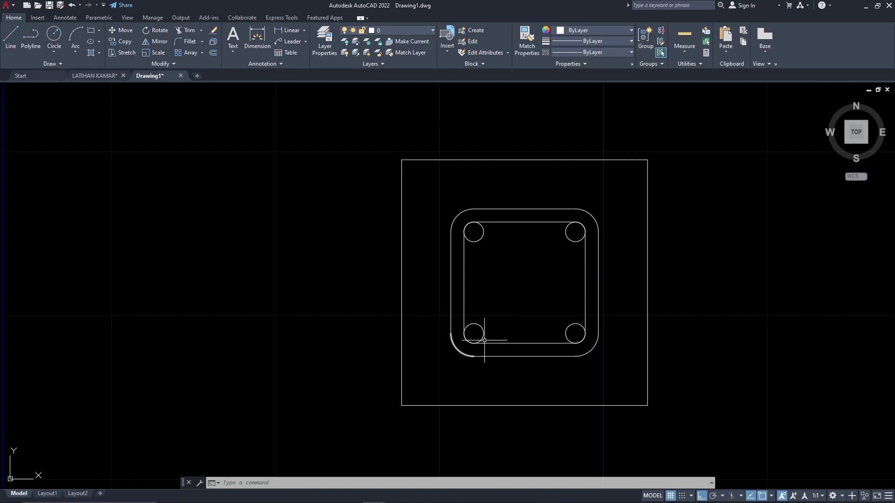
pyautogui.moveTo(499, 329); pyautogui.dragTo(457, 324, button='middle')
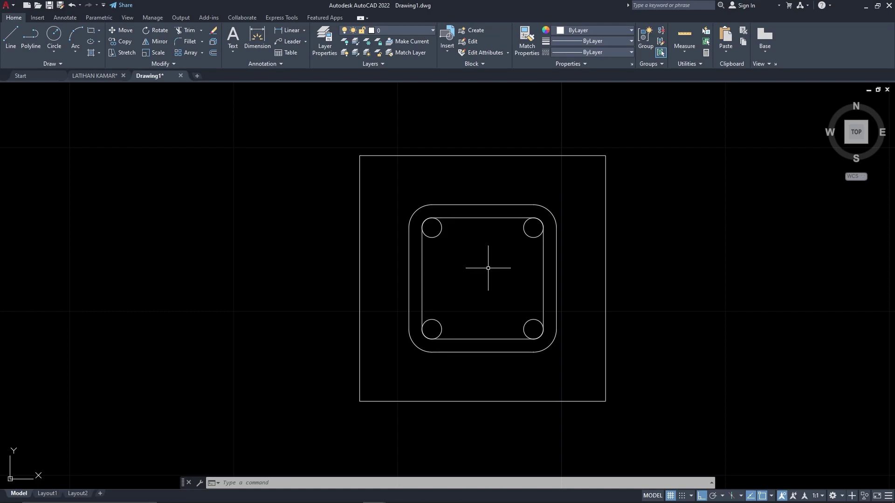
pyautogui.moveTo(433, 204); pyautogui.dragTo(401, 201, button='middle')
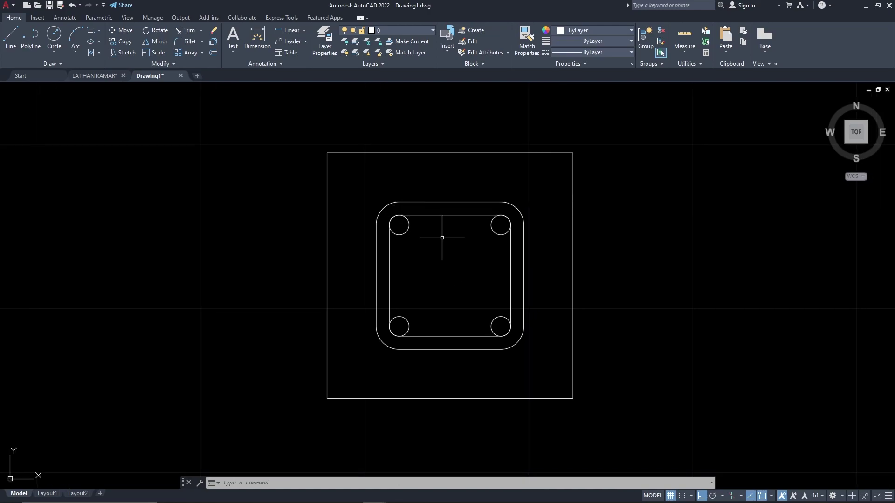
pyautogui.moveTo(471, 280); pyautogui.dragTo(455, 285, button='middle')
pyautogui.scroll(-2, 452, 272)
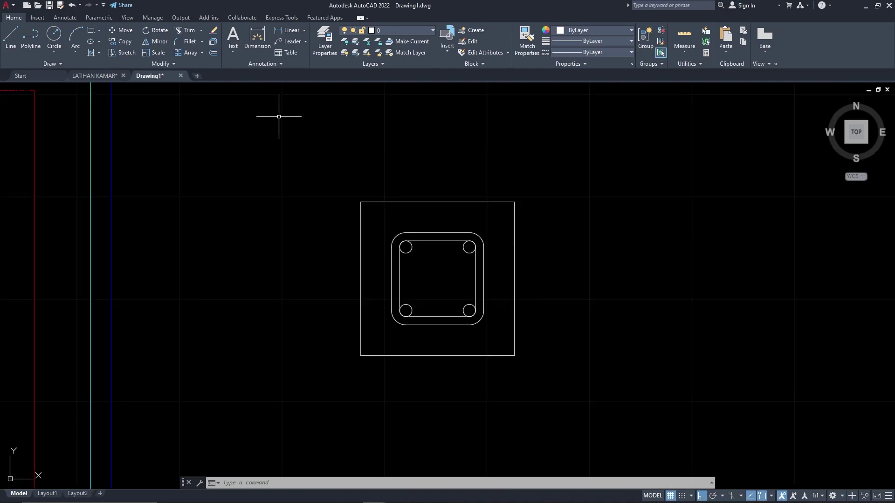
# Hatch the area between the column outline and the stirrup with the AR-CONC pattern at scale 0.05.
pyautogui.write('a')
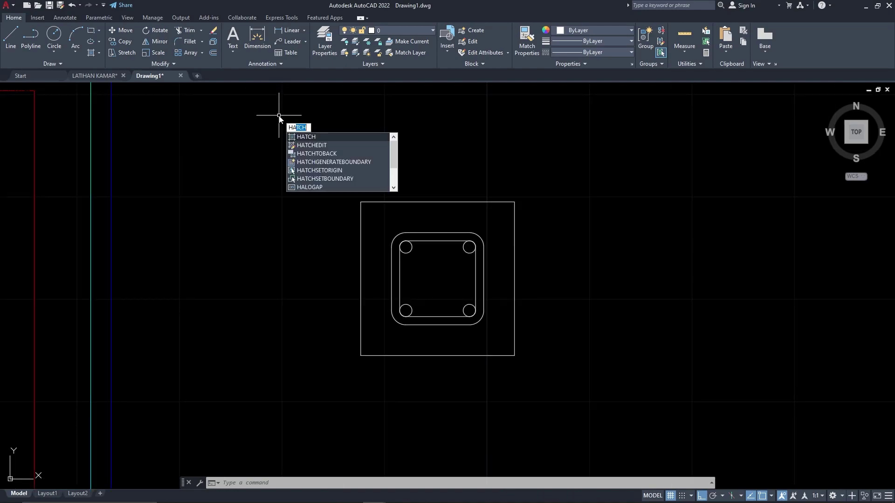
pyautogui.press('Return')
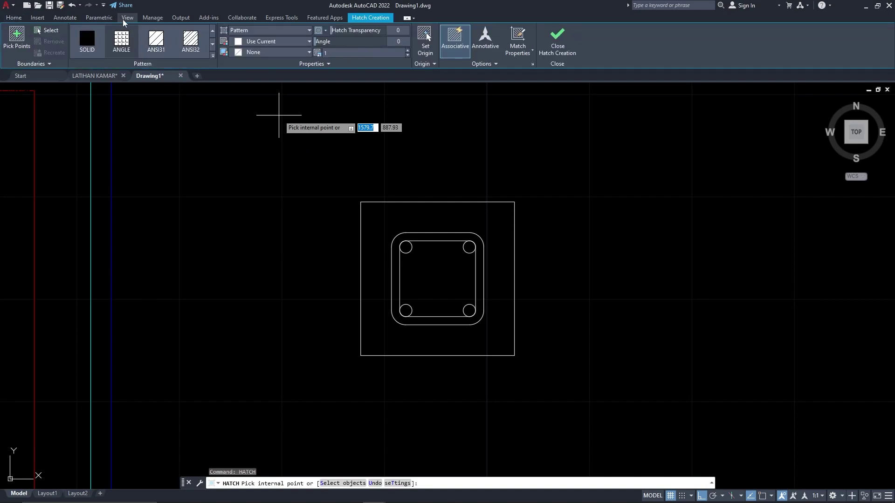
pyautogui.click(212, 56)
pyautogui.click(194, 140)
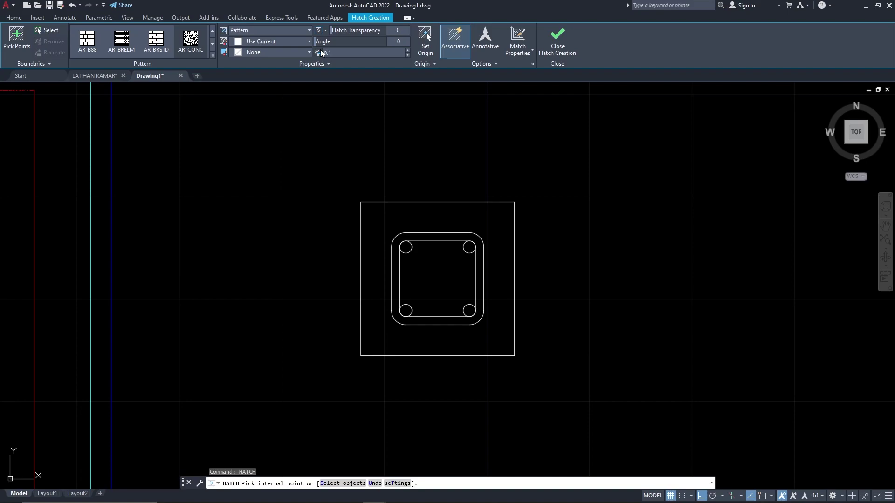
pyautogui.click(456, 291)
pyautogui.click(440, 263)
pyautogui.click(446, 216)
pyautogui.click(435, 266)
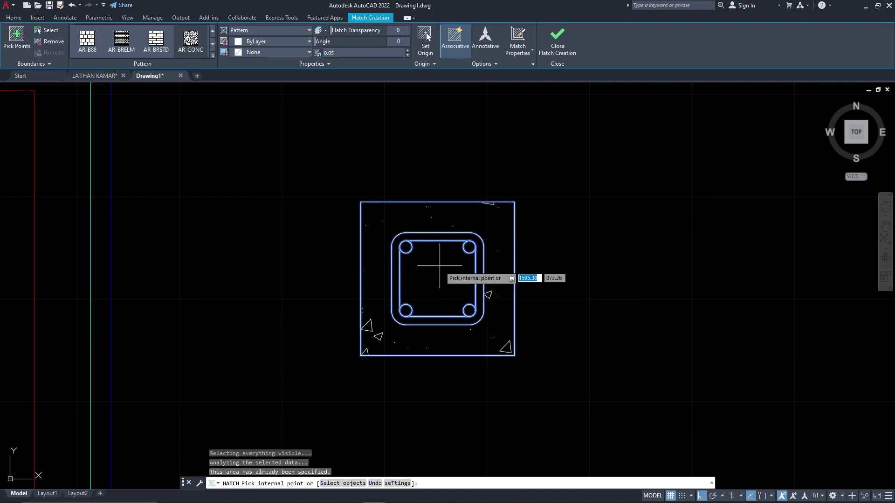
pyautogui.press('Return')
# Hatch the area inside the stirrup around the bar circles with the same AR-CONC pattern at scale 0.05.
pyautogui.press('space')
pyautogui.click(454, 278)
pyautogui.press('Return')
# Hatch the four corner bar circles with the ANSI31 pattern at scale 0.05.
pyautogui.scroll(2, 465, 278)
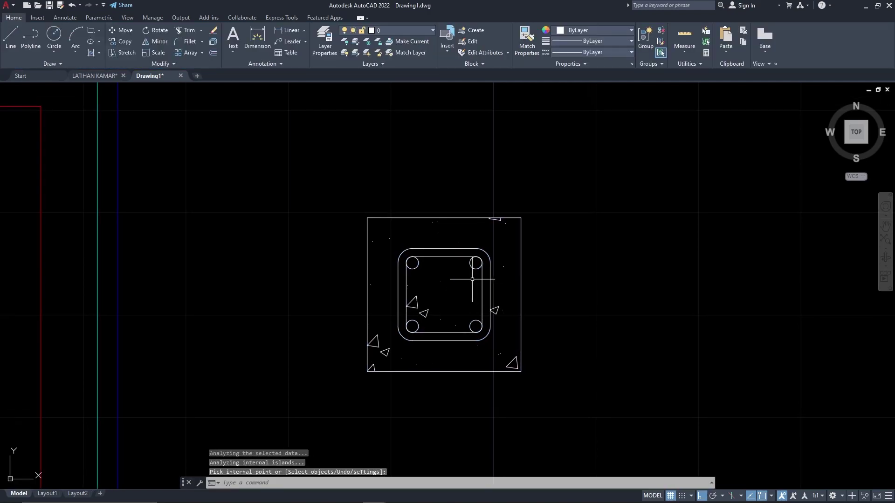
pyautogui.scroll(2, 388, 254)
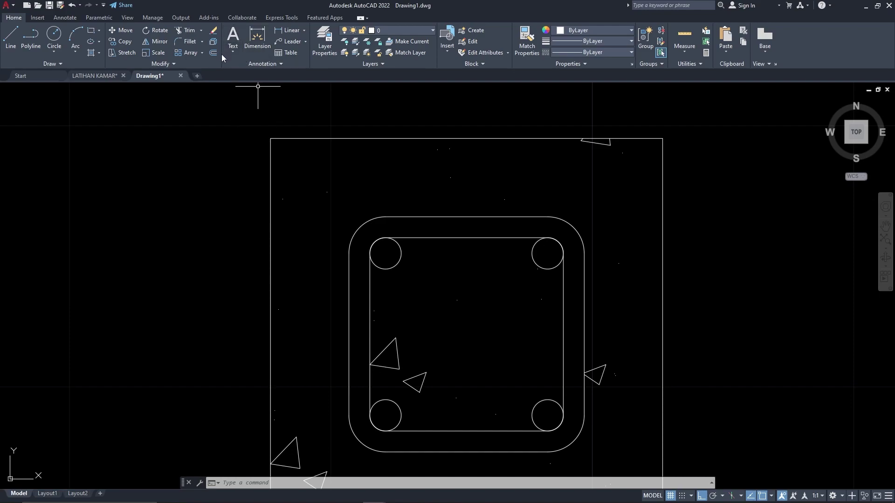
pyautogui.write('h')
pyautogui.press('Return')
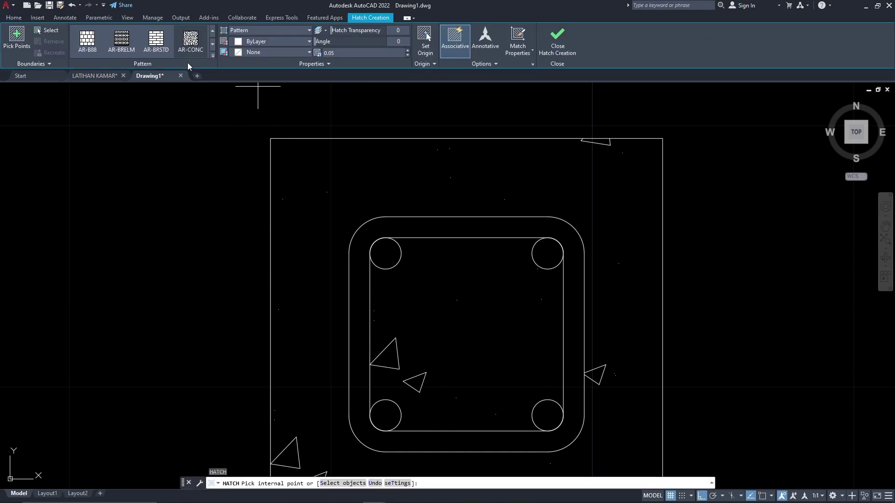
pyautogui.click(213, 56)
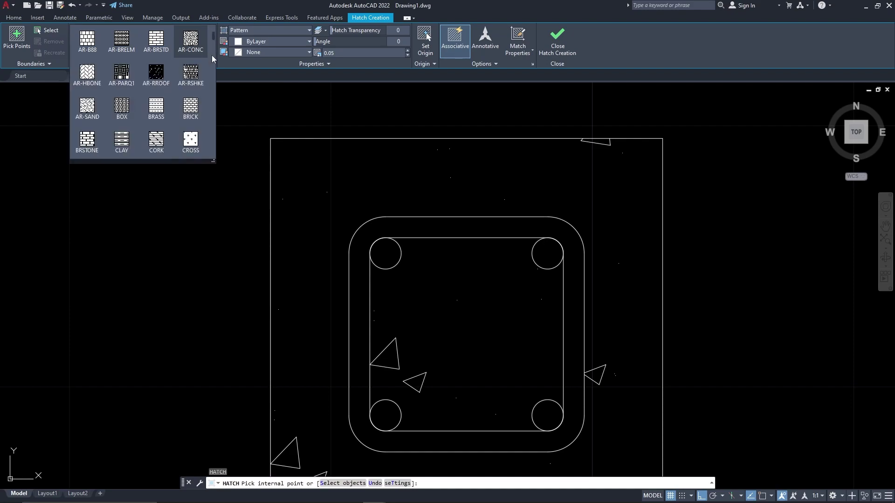
pyautogui.scroll(-1, 192, 84)
pyautogui.scroll(-1, 191, 81)
pyautogui.scroll(-1, 192, 79)
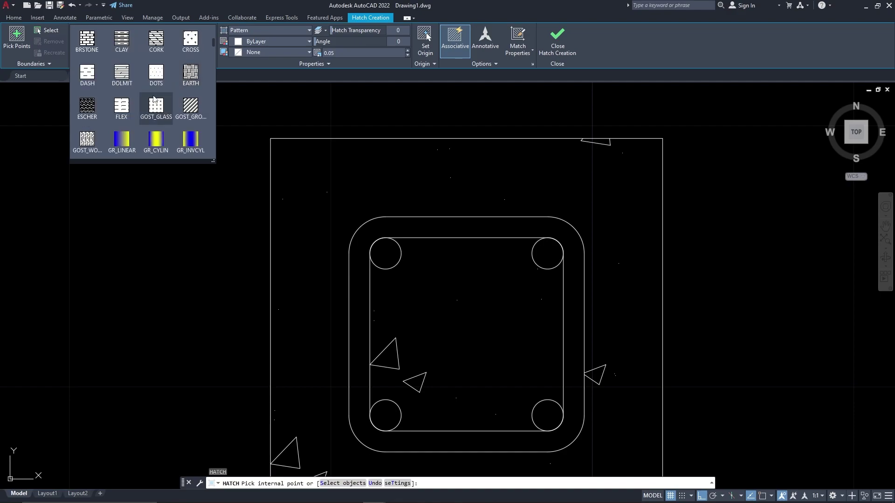
pyautogui.scroll(2, 155, 98)
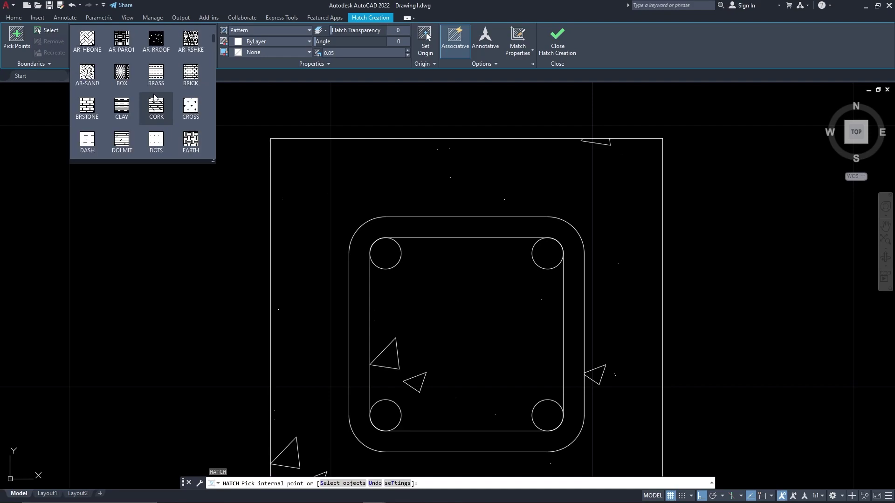
pyautogui.scroll(1, 156, 97)
pyautogui.scroll(1, 157, 96)
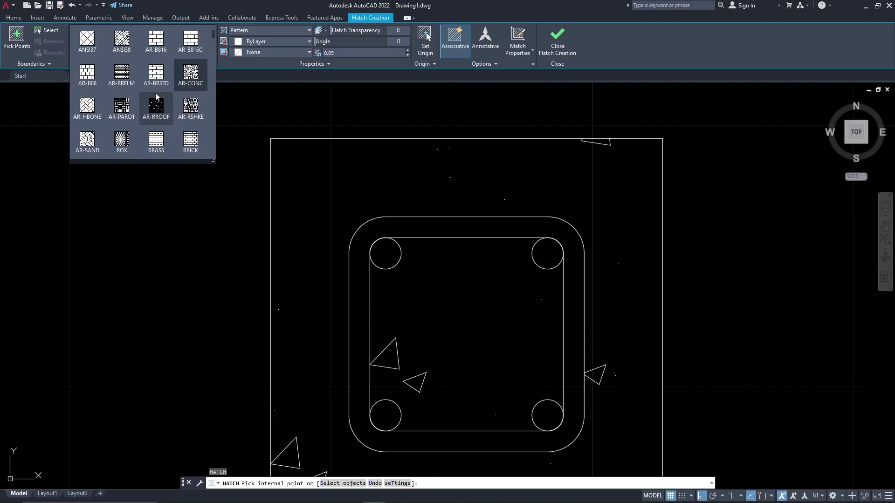
pyautogui.scroll(1, 156, 96)
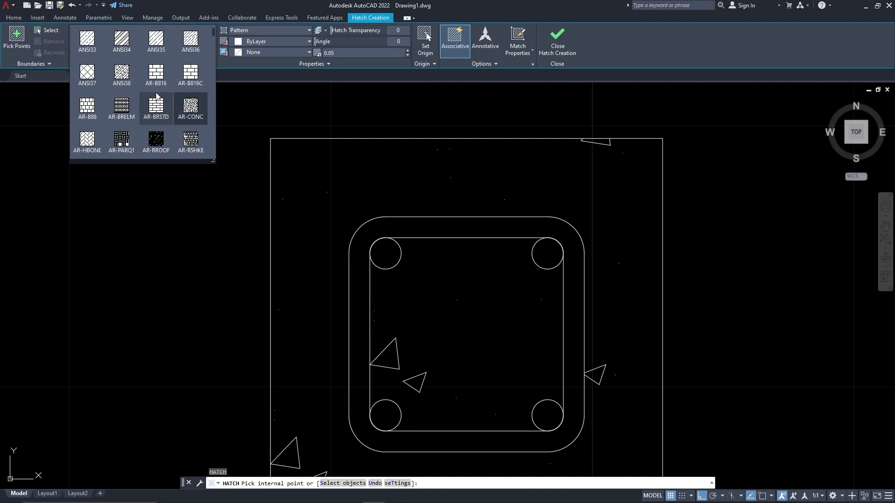
pyautogui.scroll(1, 156, 97)
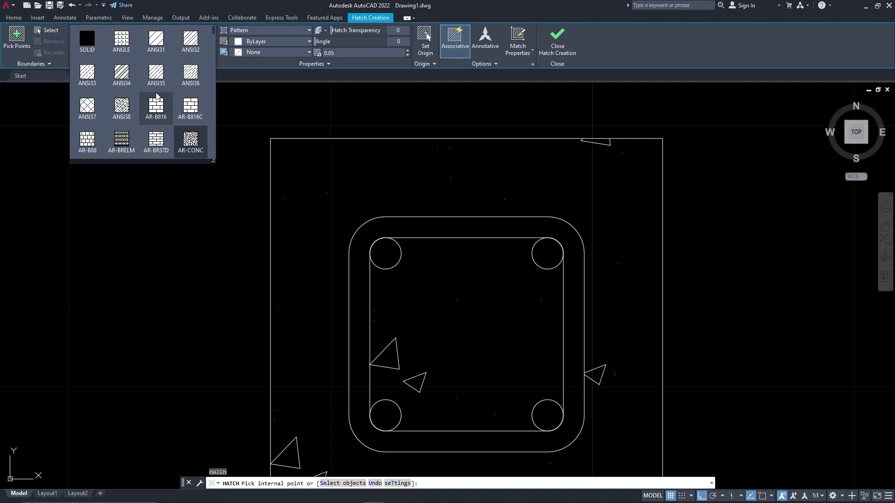
pyautogui.click(158, 43)
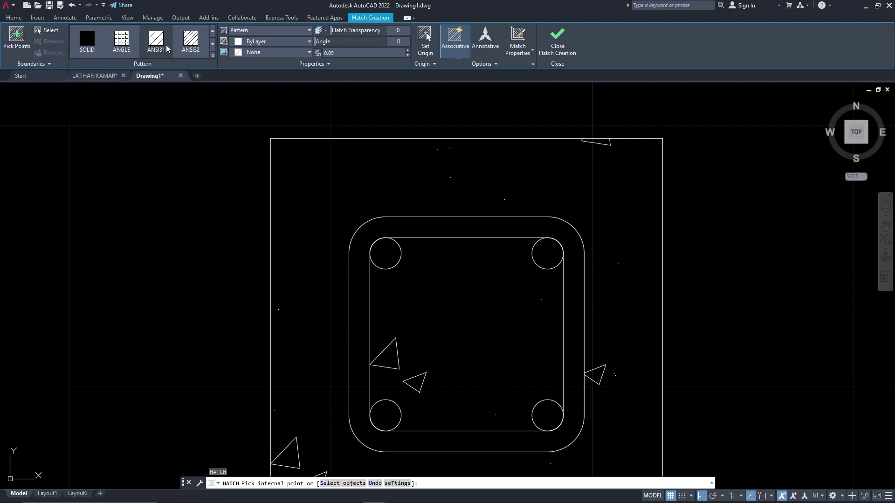
pyautogui.click(385, 250)
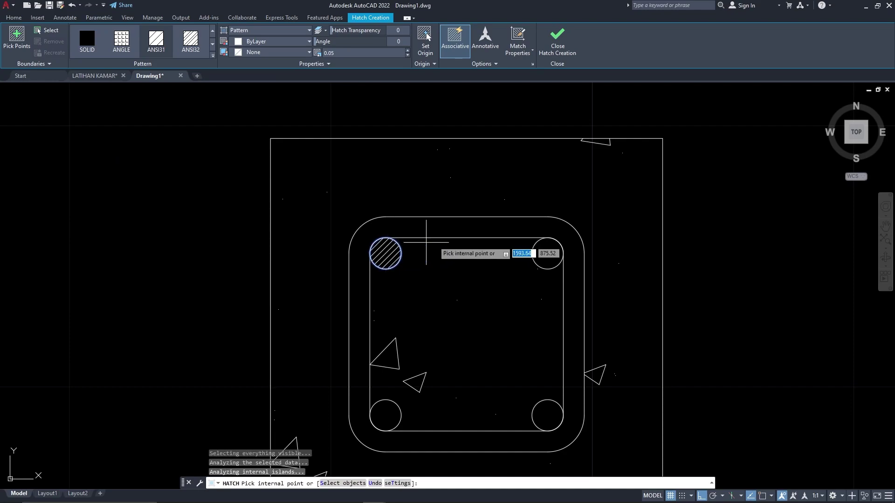
pyautogui.click(546, 254)
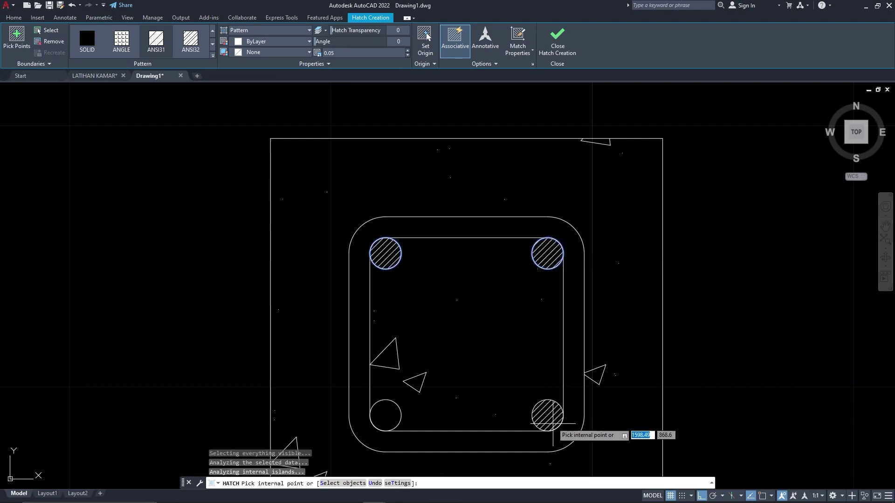
pyautogui.click(558, 411)
pyautogui.click(393, 416)
pyautogui.press('Return')
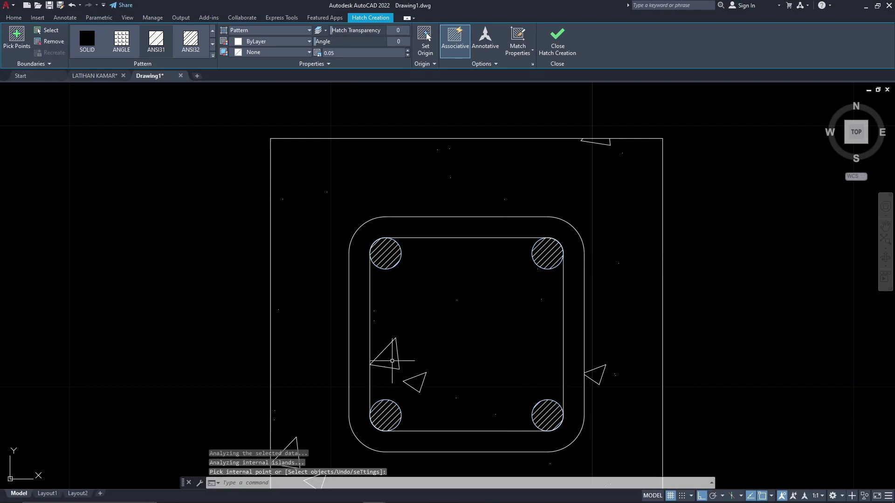
# Assign the complete column detail, including its hatches, to the kolom layer and group all of its objects.
pyautogui.scroll(-5, 400, 303)
pyautogui.moveTo(408, 250); pyautogui.dragTo(443, 240, button='middle')
pyautogui.scroll(4, 459, 284)
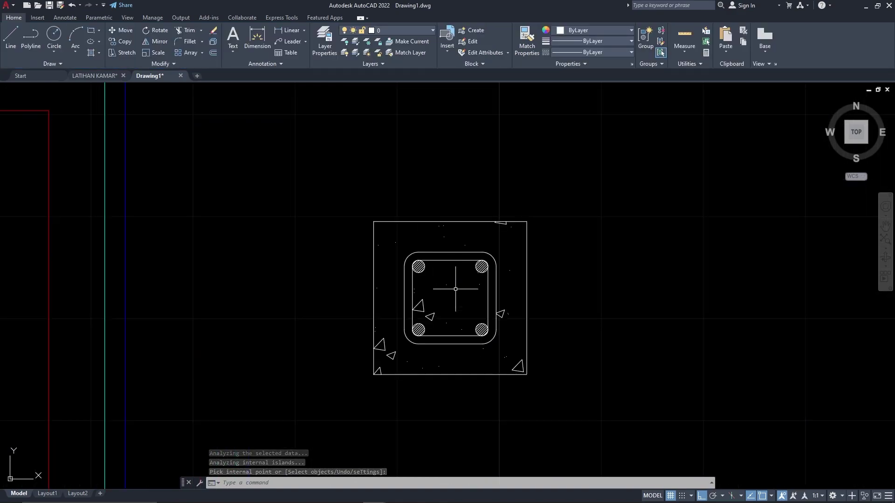
pyautogui.scroll(-2, 459, 281)
pyautogui.click(619, 426)
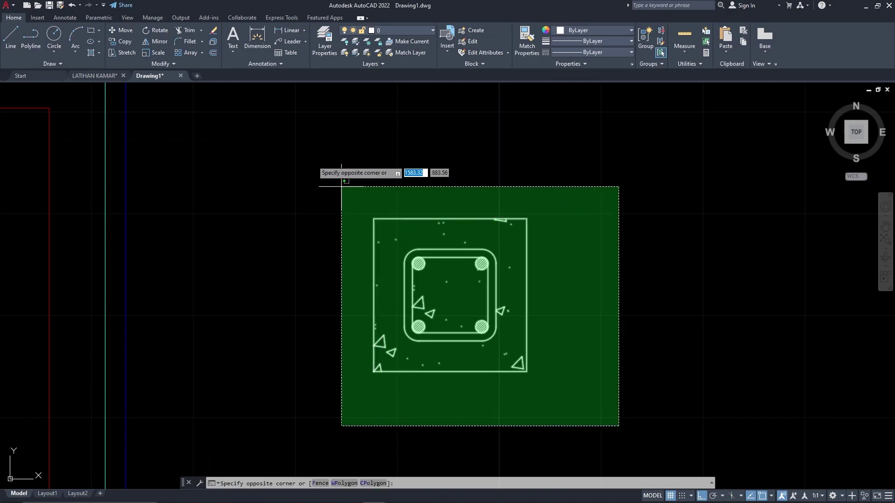
pyautogui.click(271, 123)
pyautogui.click(377, 30)
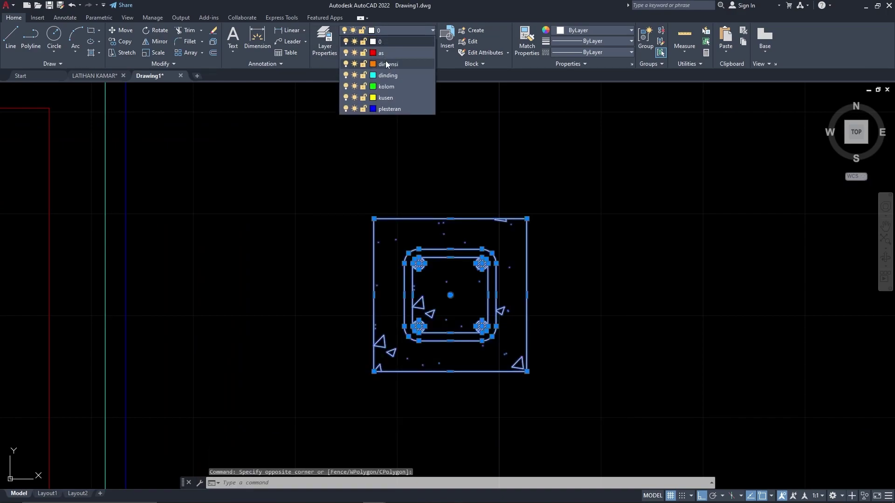
pyautogui.click(386, 86)
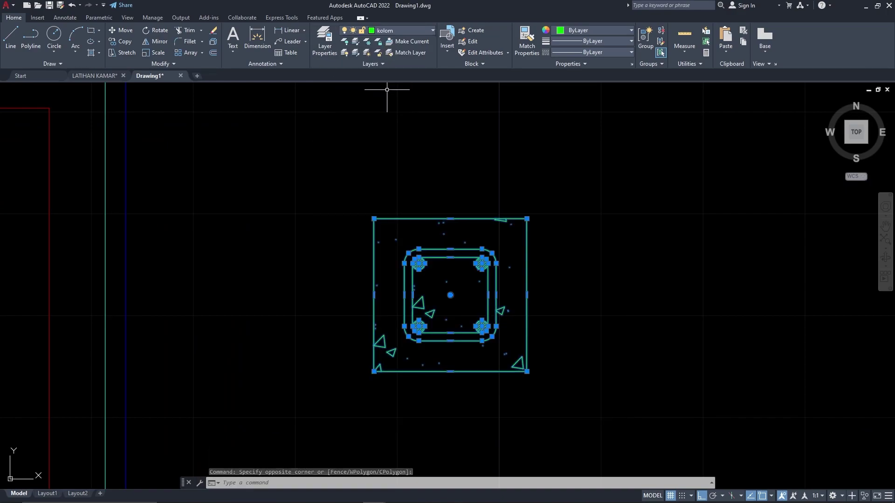
pyautogui.write('G')
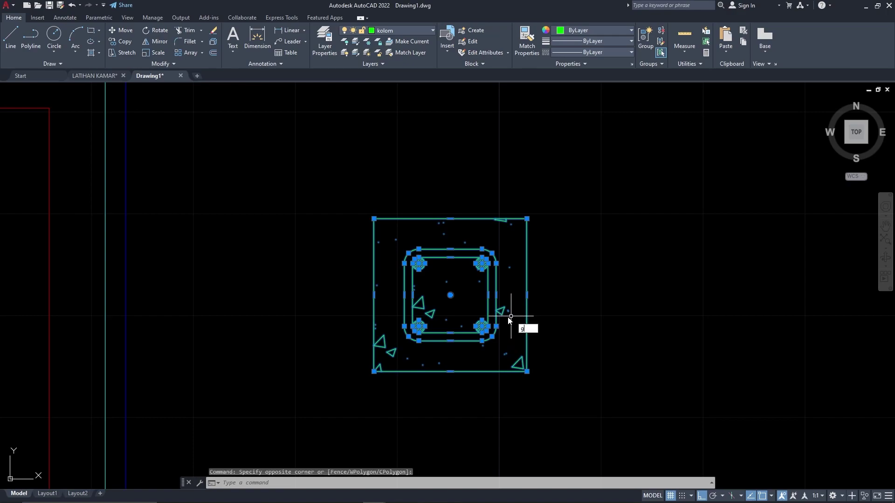
pyautogui.press('Return')
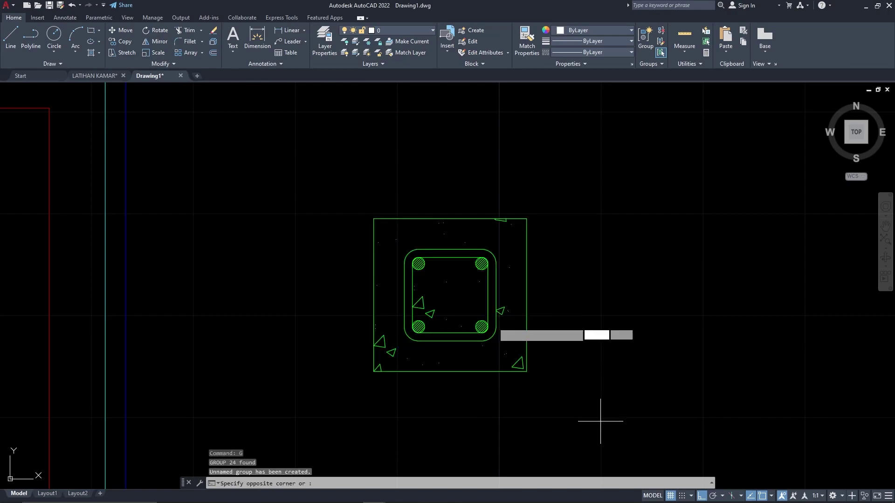
# Move the grouped column by its center onto the axis line intersection at the room's upper-right corner, with Ortho off.
pyautogui.click(461, 289)
pyautogui.write('M')
pyautogui.press('Return')
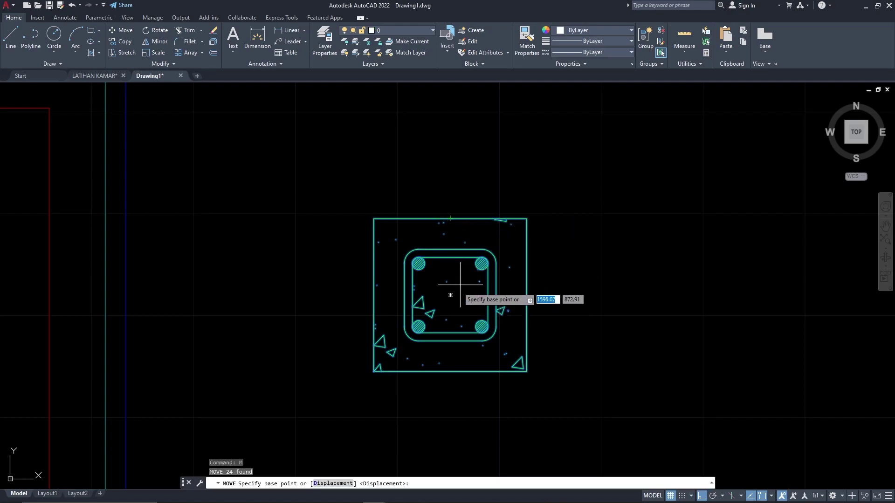
pyautogui.click(450, 294)
pyautogui.scroll(-4, 531, 280)
pyautogui.press('F8')
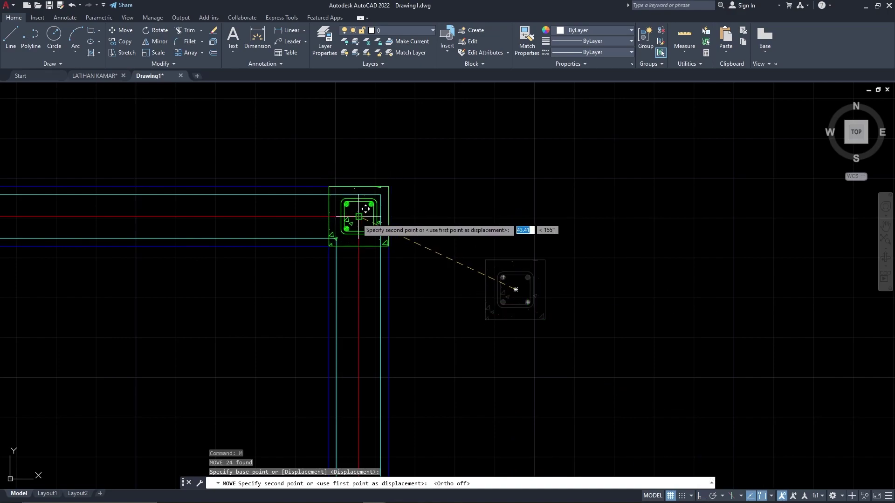
pyautogui.click(361, 203)
# Copy the column group from its center to the axis line intersection at the room's upper-left corner.
pyautogui.scroll(-8, 519, 184)
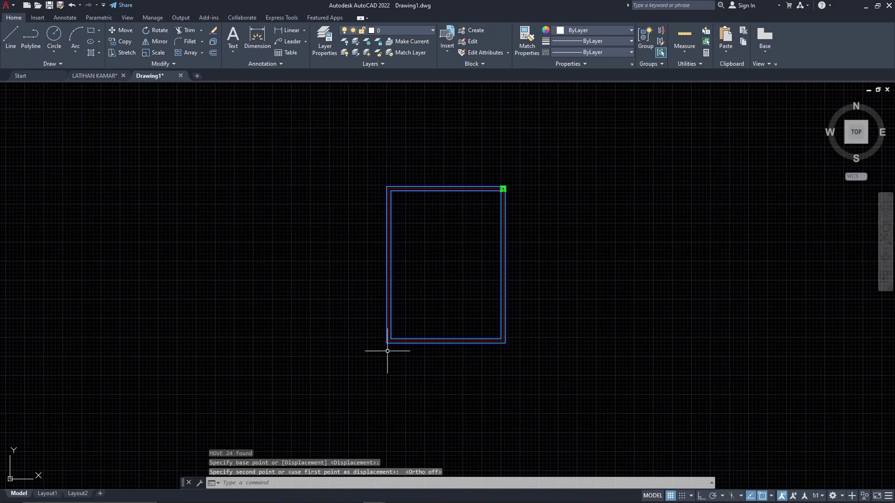
pyautogui.scroll(4, 501, 168)
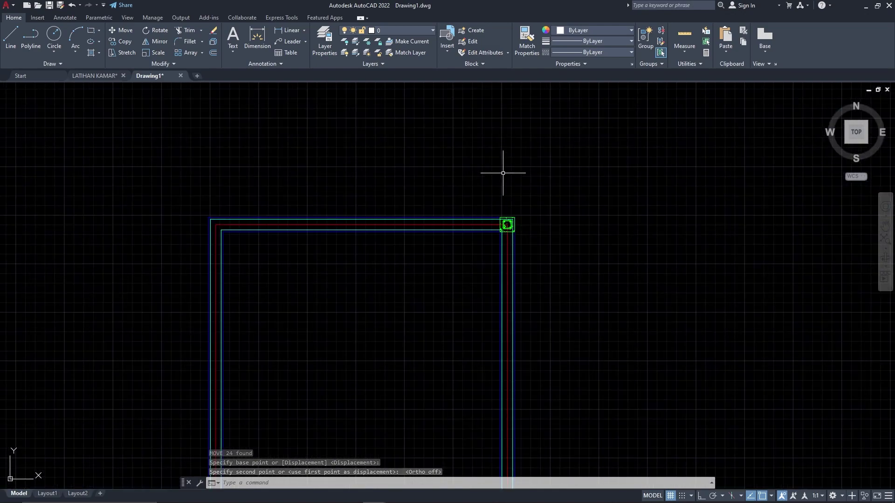
pyautogui.click(474, 192)
pyautogui.click(520, 229)
pyautogui.scroll(5, 518, 227)
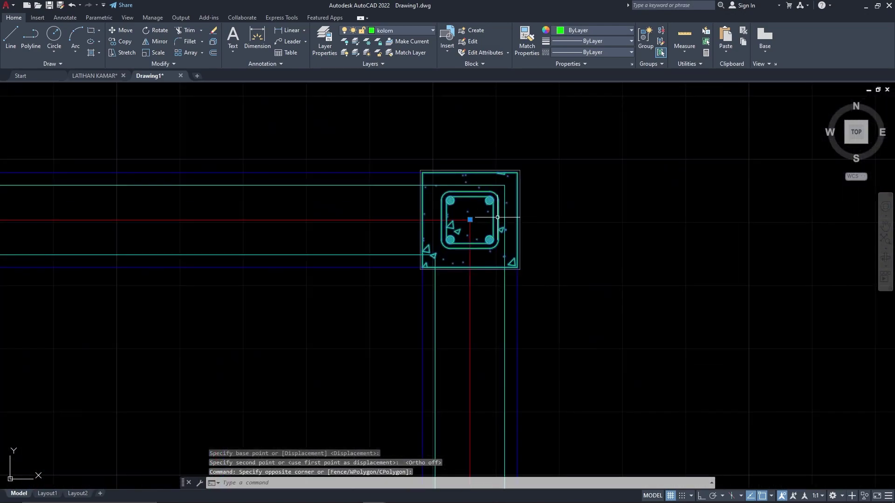
pyautogui.write('c')
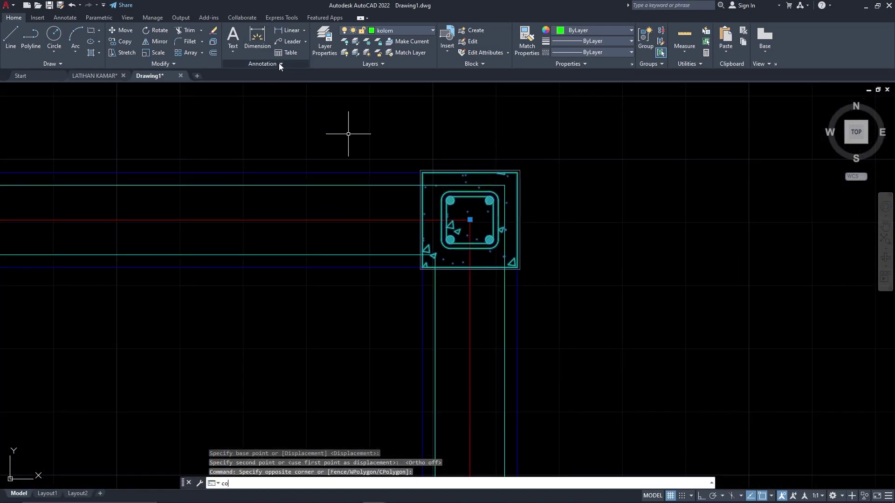
pyautogui.write('o')
pyautogui.press('Return')
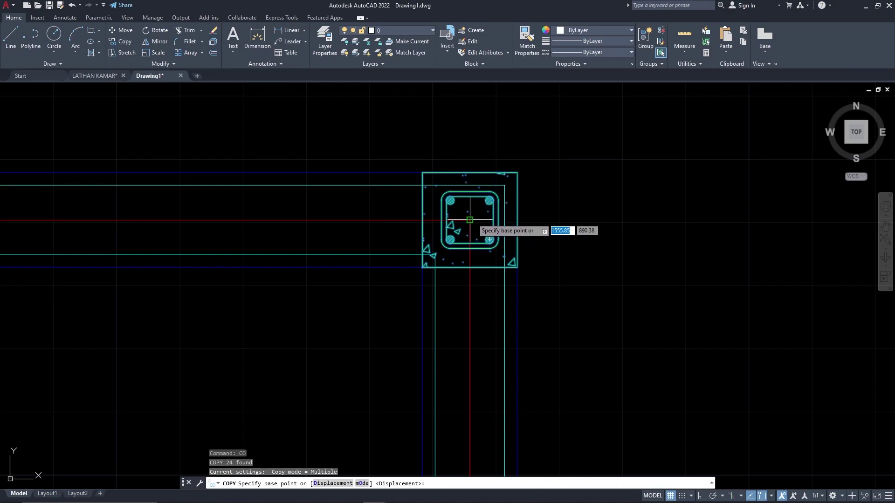
pyautogui.click(469, 220)
pyautogui.scroll(-5, 620, 209)
pyautogui.scroll(5, 131, 205)
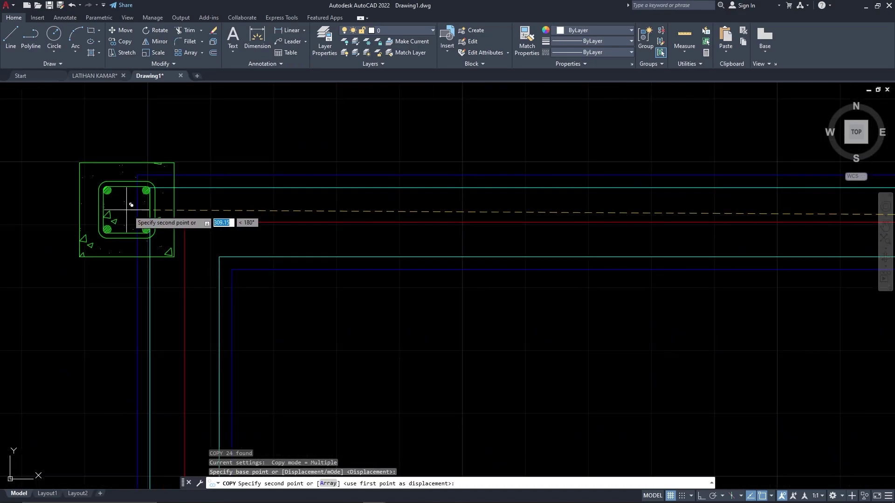
pyautogui.click(185, 222)
# Place further column copies on the axis line intersections at the room's lower-left and lower-right corners.
pyautogui.scroll(-5, 293, 168)
pyautogui.scroll(-3, 333, 209)
pyautogui.scroll(6, 310, 289)
pyautogui.scroll(4, 278, 243)
pyautogui.click(300, 224)
pyautogui.scroll(-2, 188, 265)
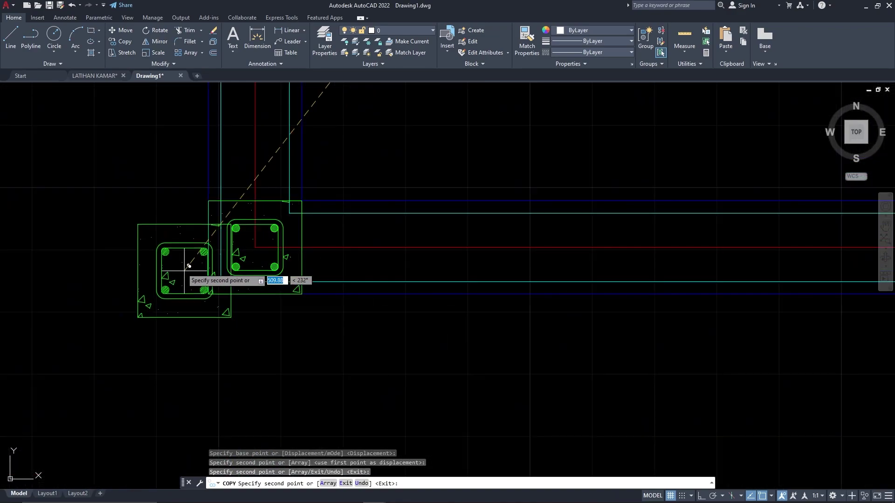
pyautogui.scroll(-3, 187, 272)
pyautogui.scroll(5, 350, 256)
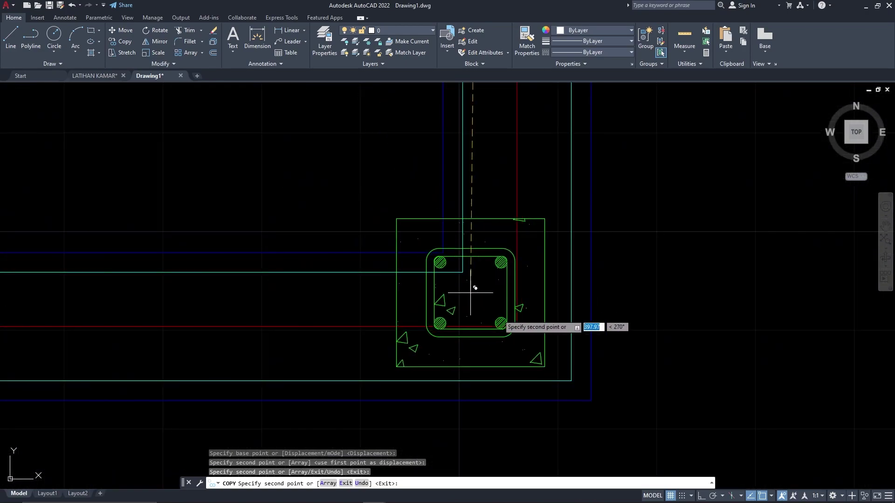
pyautogui.click(516, 326)
pyautogui.scroll(-3, 557, 265)
pyautogui.press('Return')
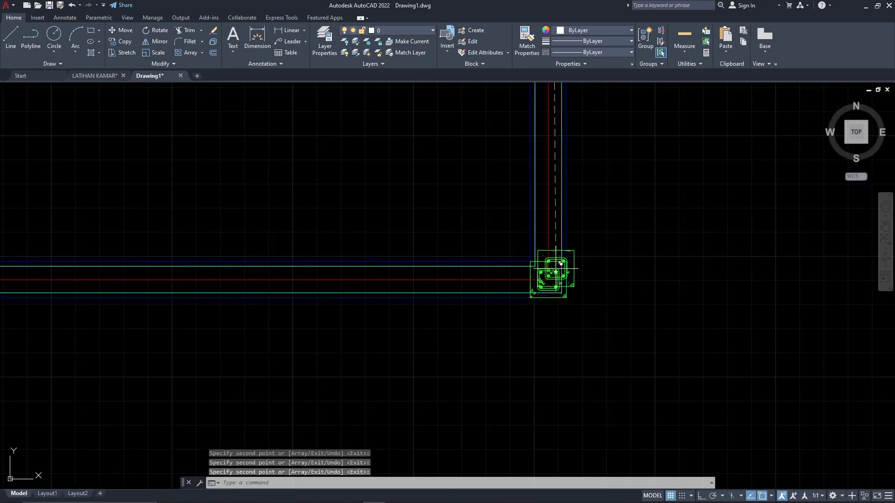
# Examine how the wall, plaster and axis lines run through the placed corner columns, especially the upper-left one.
pyautogui.moveTo(521, 206); pyautogui.dragTo(555, 311, button='middle')
pyautogui.scroll(-2, 525, 280)
pyautogui.moveTo(542, 176); pyautogui.dragTo(605, 275, button='middle')
pyautogui.scroll(-2, 582, 252)
pyautogui.moveTo(580, 235); pyautogui.dragTo(511, 319, button='middle')
pyautogui.scroll(2, 449, 166)
pyautogui.scroll(-2, 461, 157)
pyautogui.moveTo(377, 87); pyautogui.dragTo(363, 216, button='middle')
pyautogui.scroll(8, 256, 225)
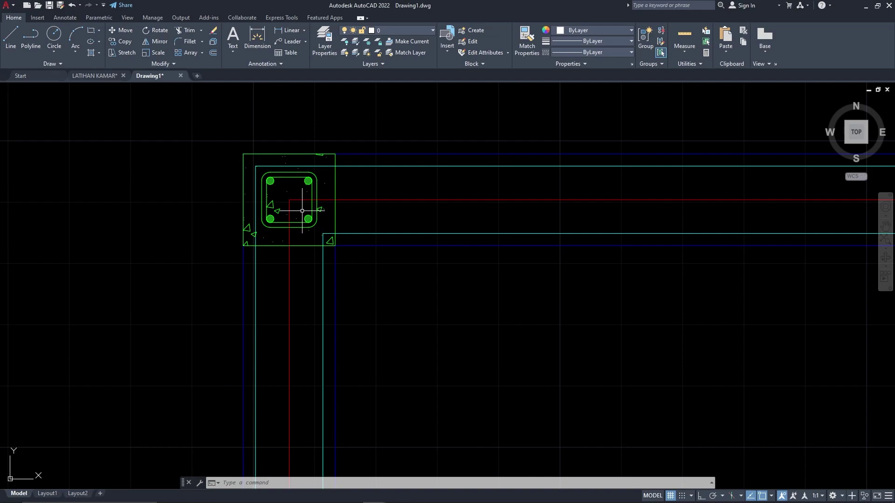
pyautogui.moveTo(320, 198); pyautogui.dragTo(315, 219, button='middle')
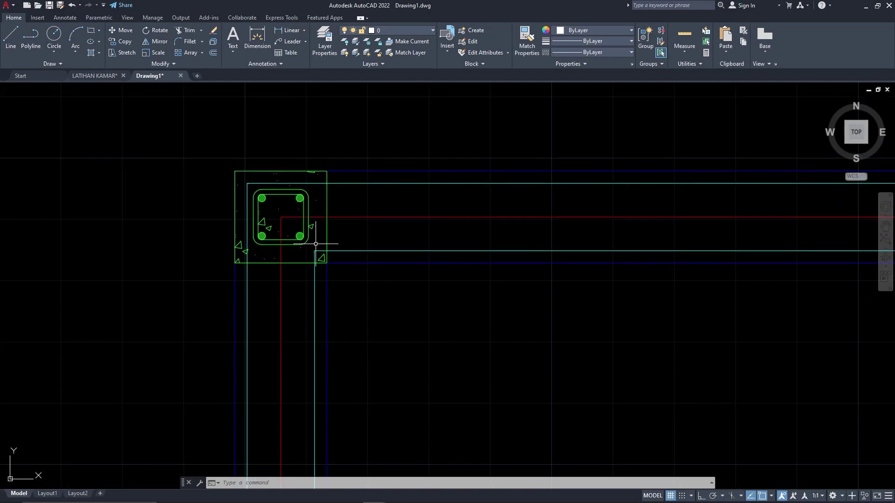
pyautogui.scroll(2, 320, 245)
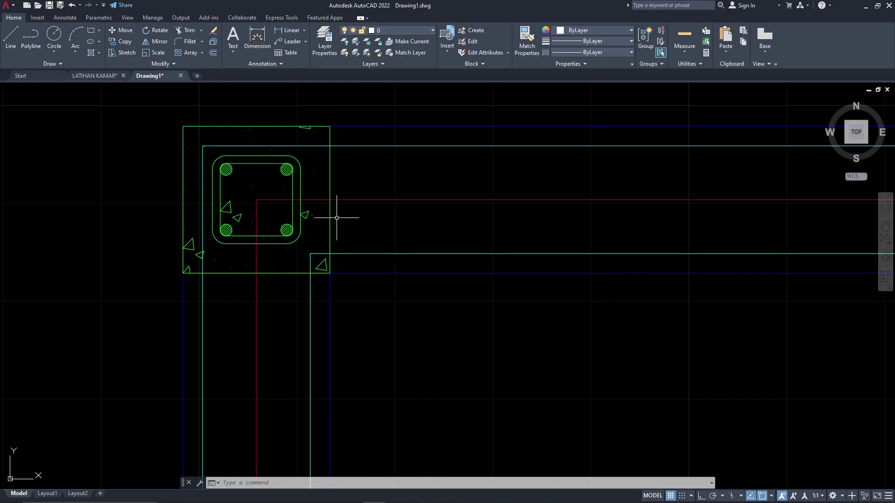
pyautogui.scroll(-8, 313, 157)
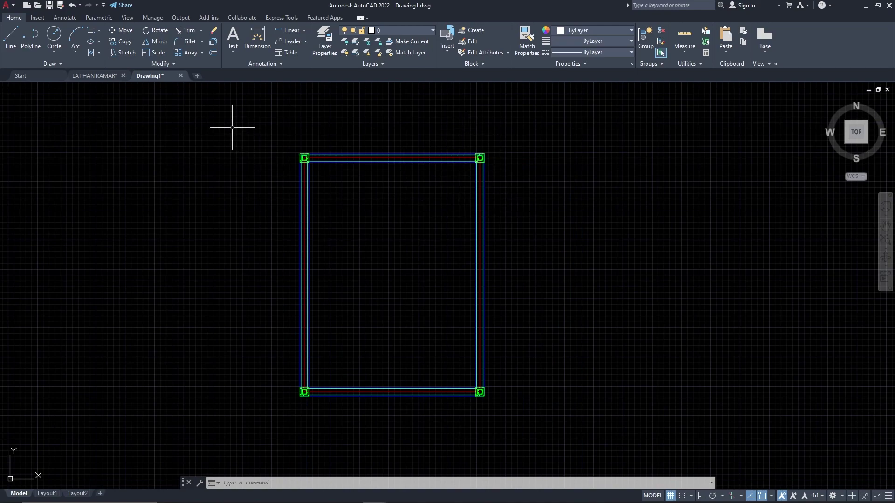
# Trim the cyan wall lines inside the lower-left column, using all four corner columns as cutting edges.
pyautogui.click(254, 123)
pyautogui.click(341, 180)
pyautogui.click(457, 127)
pyautogui.click(501, 183)
pyautogui.click(272, 362)
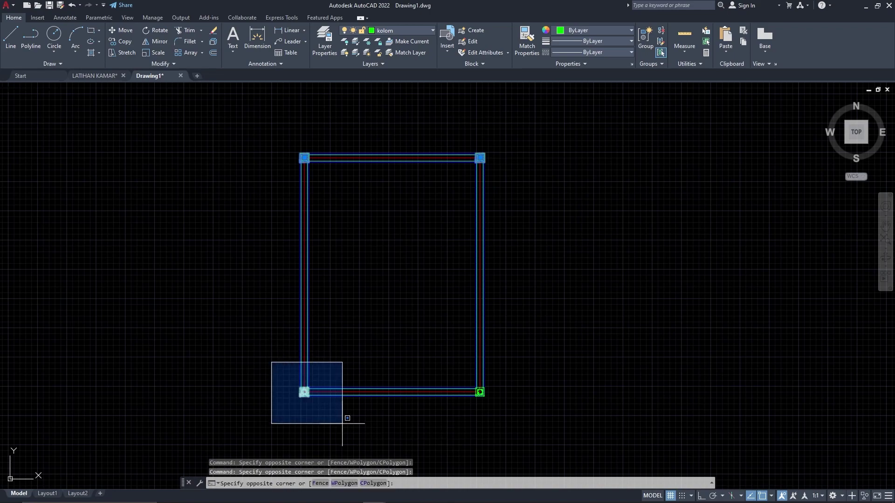
pyautogui.click(341, 421)
pyautogui.click(435, 364)
pyautogui.click(505, 406)
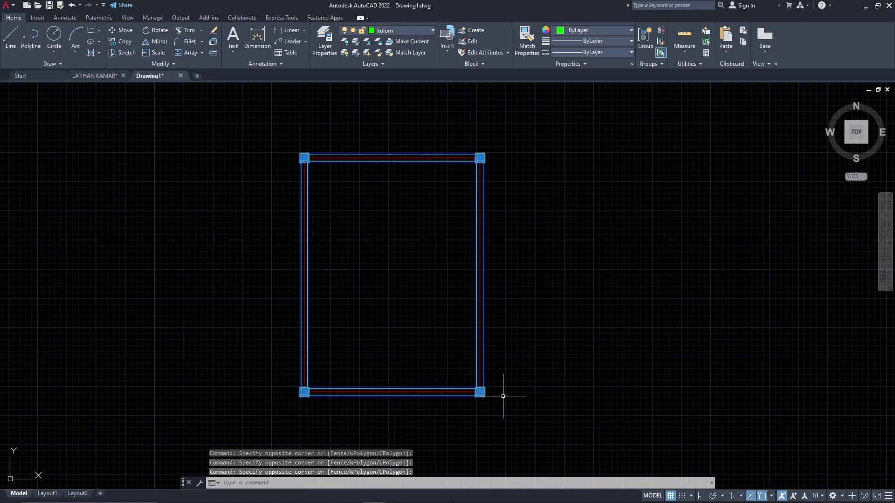
pyautogui.press('Return')
pyautogui.scroll(8, 306, 394)
pyautogui.moveTo(322, 345); pyautogui.dragTo(344, 278, button='middle')
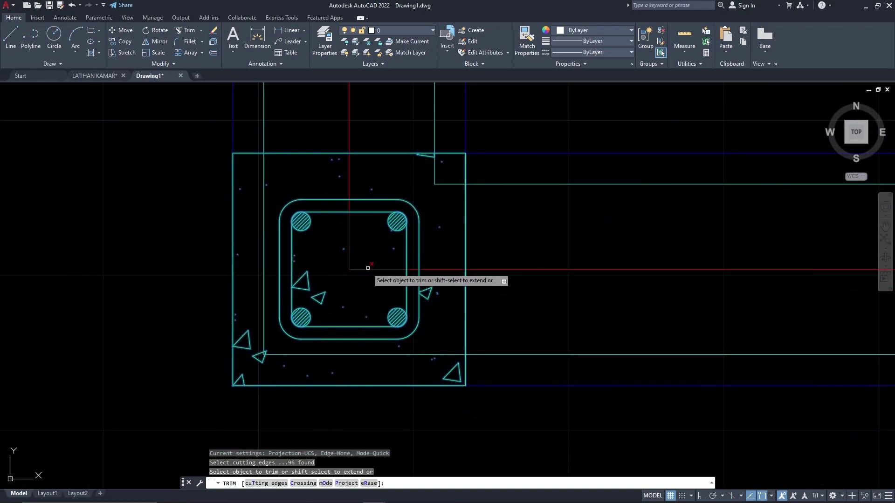
pyautogui.click(453, 184)
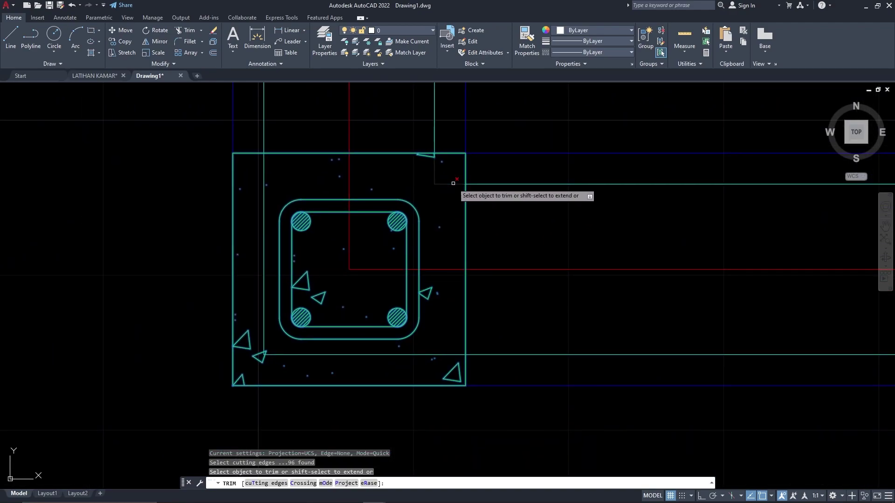
pyautogui.scroll(10, 433, 151)
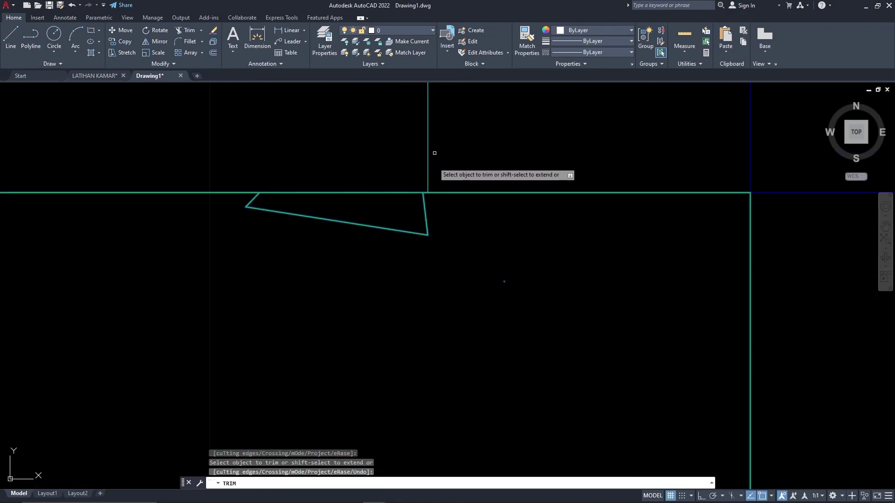
pyautogui.scroll(-8, 433, 160)
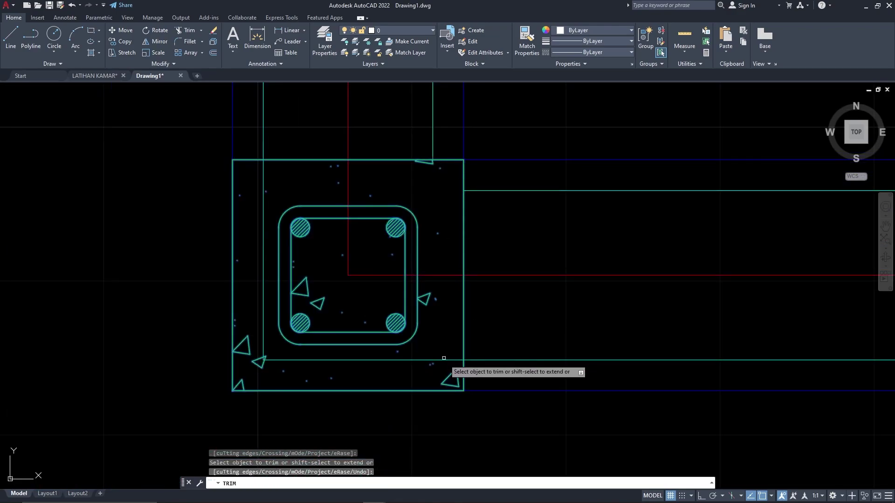
pyautogui.scroll(12, 377, 395)
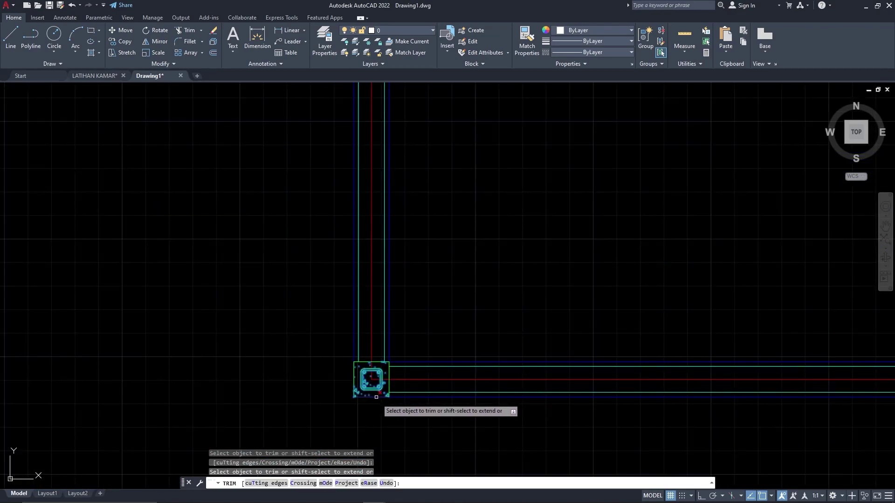
# Trim the cyan wall lines running inside the upper-left and upper-right columns, keeping the red axis lines.
pyautogui.scroll(-6, 376, 164)
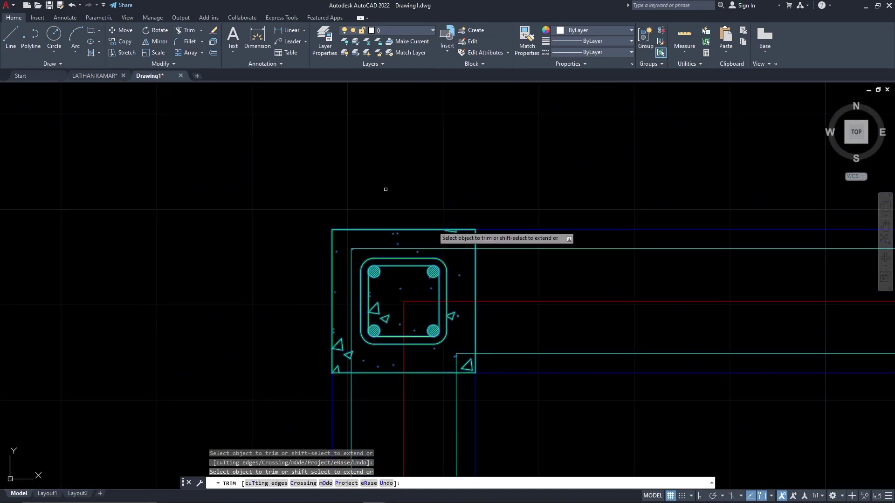
pyautogui.click(456, 250)
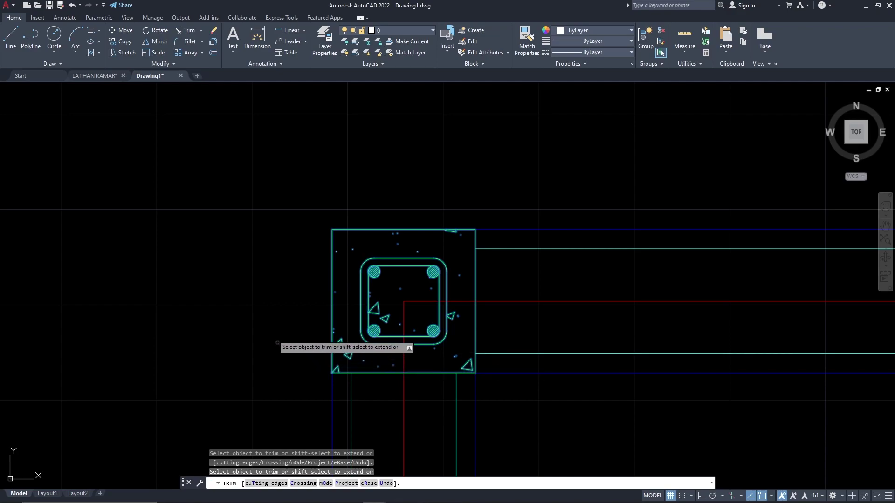
pyautogui.scroll(-8, 268, 331)
pyautogui.scroll(10, 559, 325)
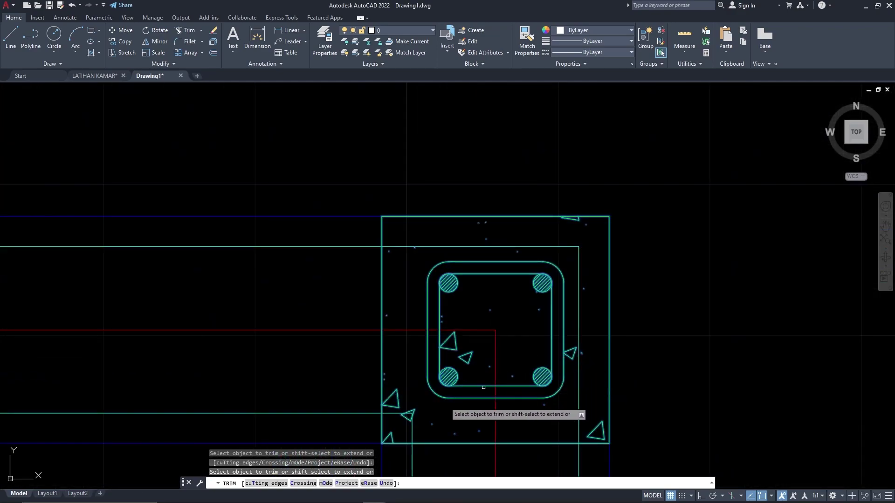
pyautogui.click(411, 431)
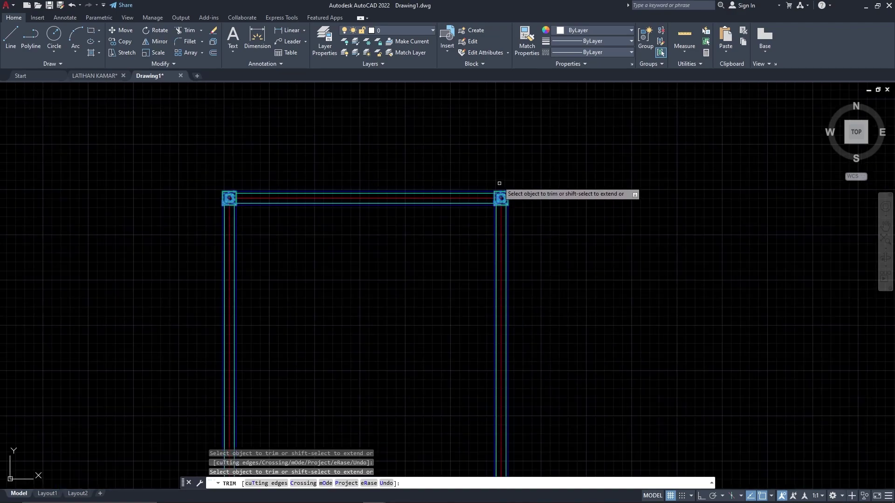
# Trim the cyan wall lines inside the lower-right column and finish trimming.
pyautogui.scroll(-4, 499, 191)
pyautogui.scroll(8, 504, 318)
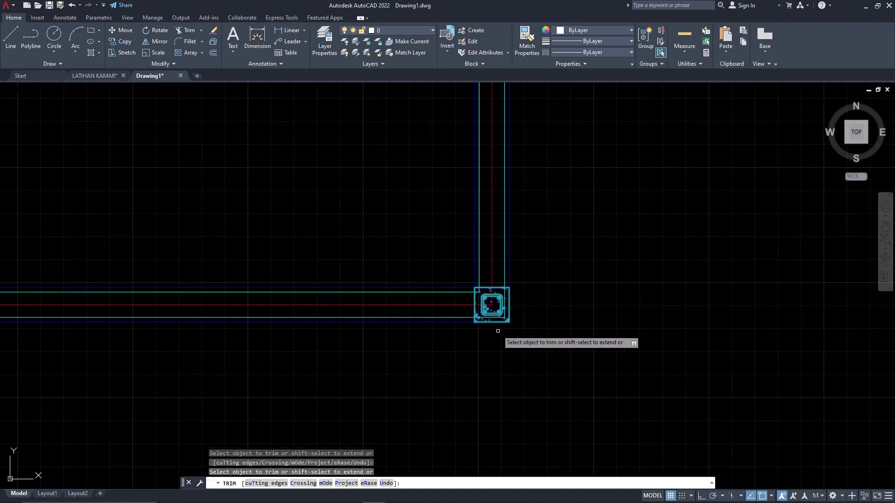
pyautogui.click(514, 287)
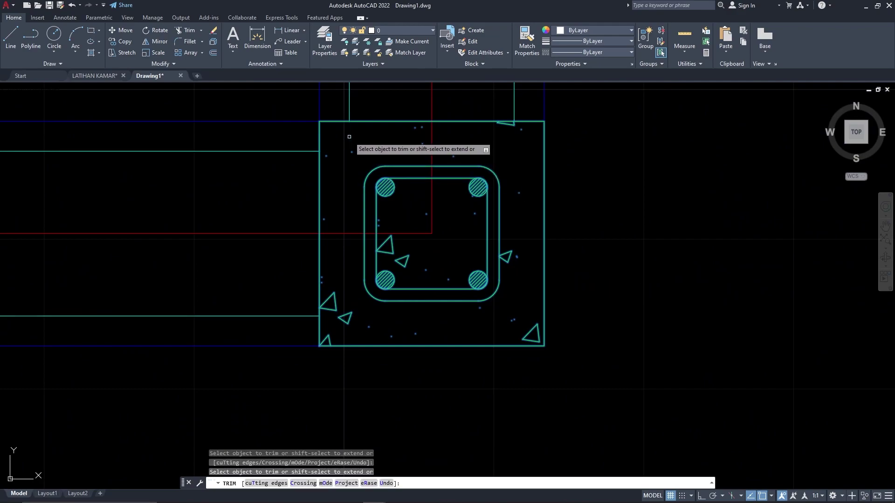
pyautogui.scroll(-5, 480, 236)
pyautogui.press('Return')
# Check the trimmed wall lines around the corner columns across the whole room plan.
pyautogui.scroll(3, 476, 230)
pyautogui.scroll(-2, 549, 298)
pyautogui.scroll(-2, 551, 254)
pyautogui.moveTo(551, 254); pyautogui.dragTo(639, 359, button='middle')
pyautogui.scroll(-2, 551, 247)
pyautogui.moveTo(536, 237)
pyautogui.mouseDown(button='middle')
pyautogui.moveTo(555, 250)
pyautogui.moveTo(523, 294)
pyautogui.mouseUp(button='middle')
pyautogui.scroll(-4, 464, 237)
pyautogui.scroll(2, 481, 228)
pyautogui.scroll(4, 527, 231)
pyautogui.click(595, 236)
pyautogui.scroll(-2, 587, 238)
pyautogui.moveTo(497, 330); pyautogui.dragTo(516, 284, button='middle')
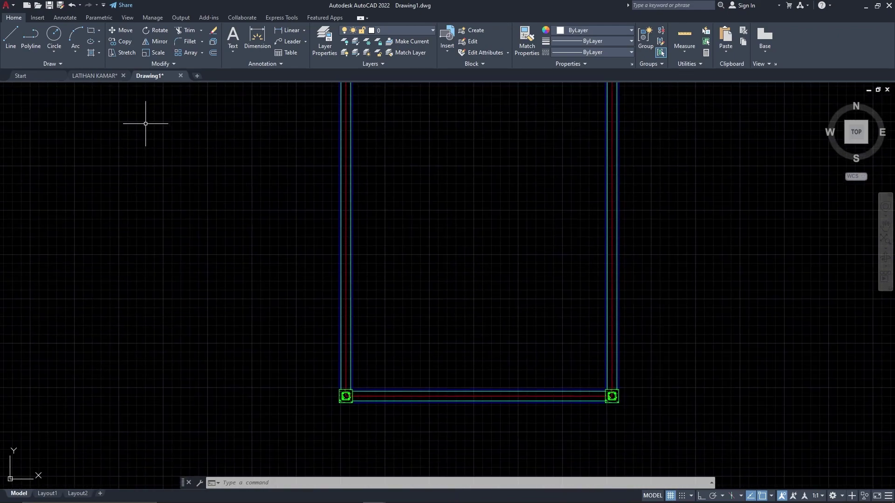
# Switch to the LATIHAN KAMAR drawing and examine the door and its frame posts beside the lower-left column.
pyautogui.click(99, 74)
pyautogui.scroll(-8, 577, 196)
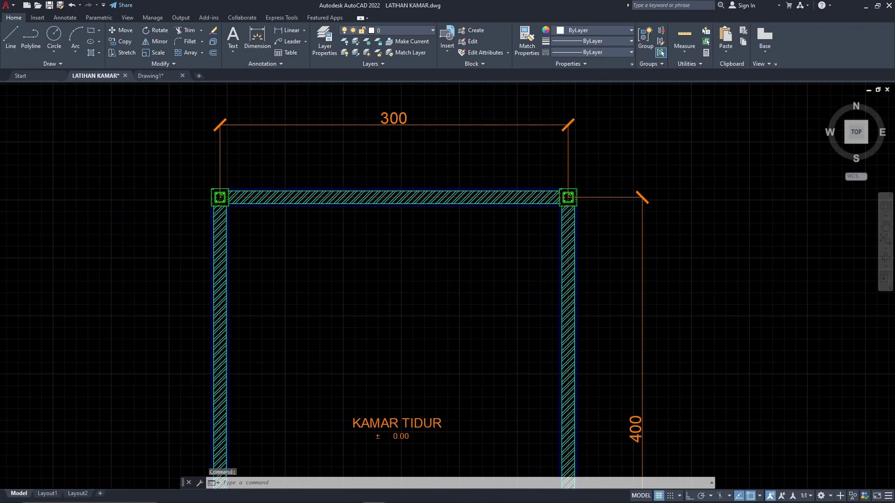
pyautogui.scroll(2, 483, 351)
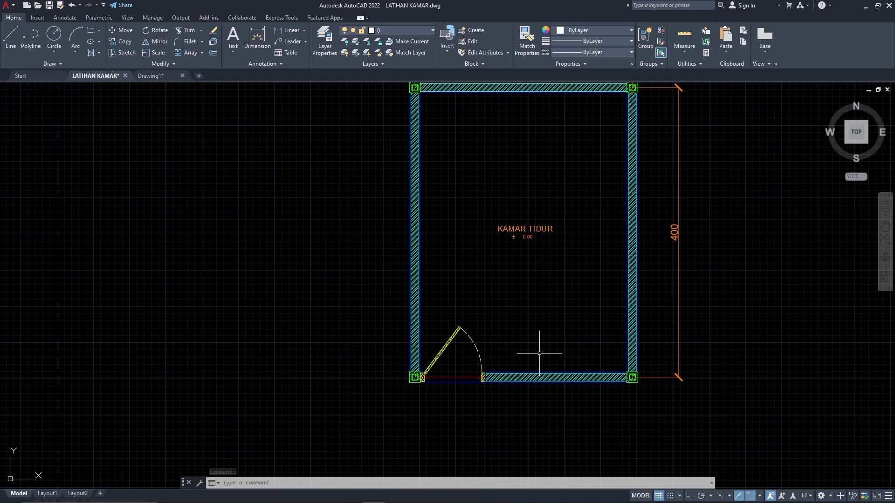
pyautogui.scroll(6, 483, 372)
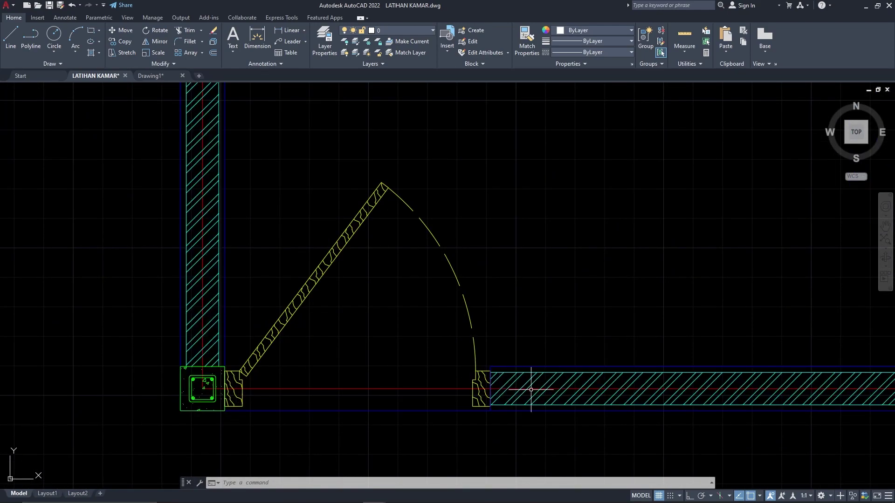
# Return to Drawing1 and draw a 6 by 12 rectangle in the empty space below the room plan for the door frame post.
pyautogui.click(154, 76)
pyautogui.moveTo(439, 340)
pyautogui.mouseDown(button='middle')
pyautogui.moveTo(449, 191)
pyautogui.moveTo(433, 224)
pyautogui.moveTo(428, 266)
pyautogui.moveTo(452, 184)
pyautogui.moveTo(475, 212)
pyautogui.mouseUp(button='middle')
pyautogui.scroll(-1, 450, 158)
pyautogui.scroll(1, 384, 261)
pyautogui.scroll(1, 434, 211)
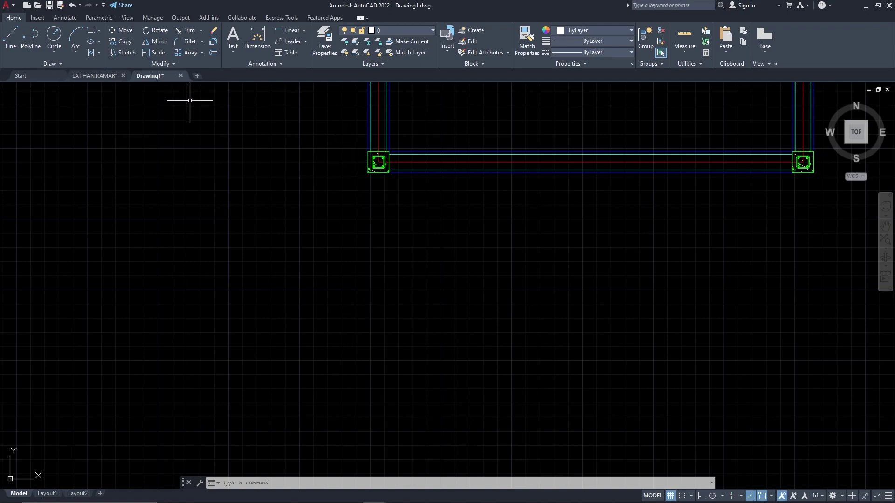
pyautogui.moveTo(342, 370); pyautogui.dragTo(366, 342, button='middle')
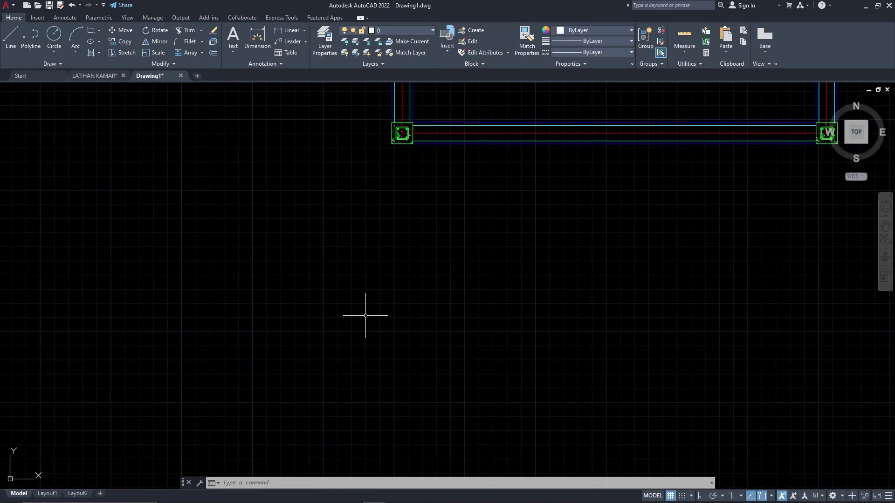
pyautogui.press('Return')
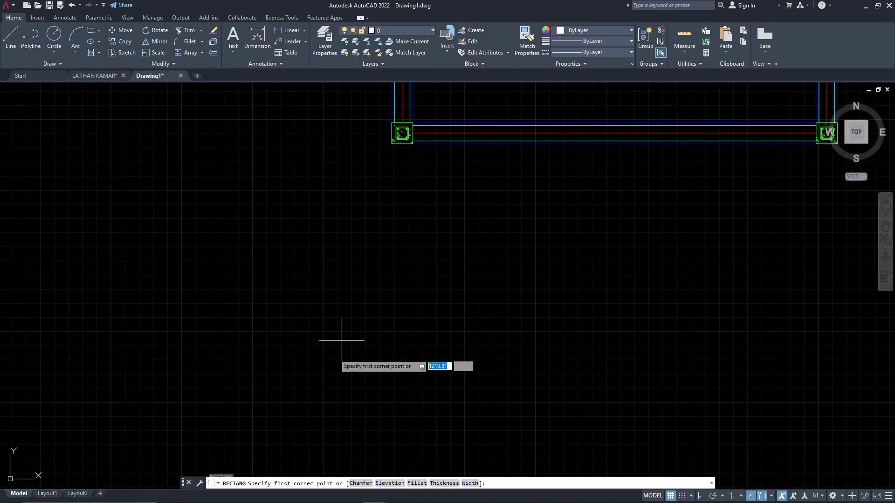
pyautogui.click(330, 386)
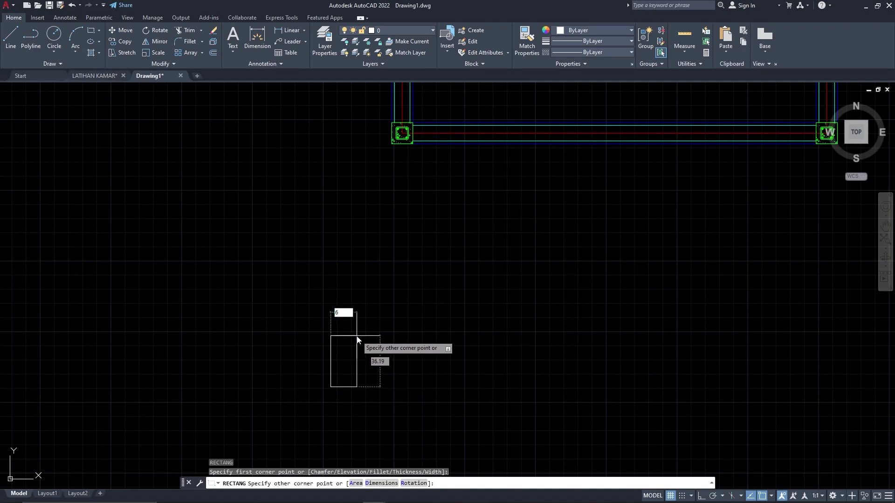
pyautogui.press('Tab')
pyautogui.write('12')
pyautogui.press('Return')
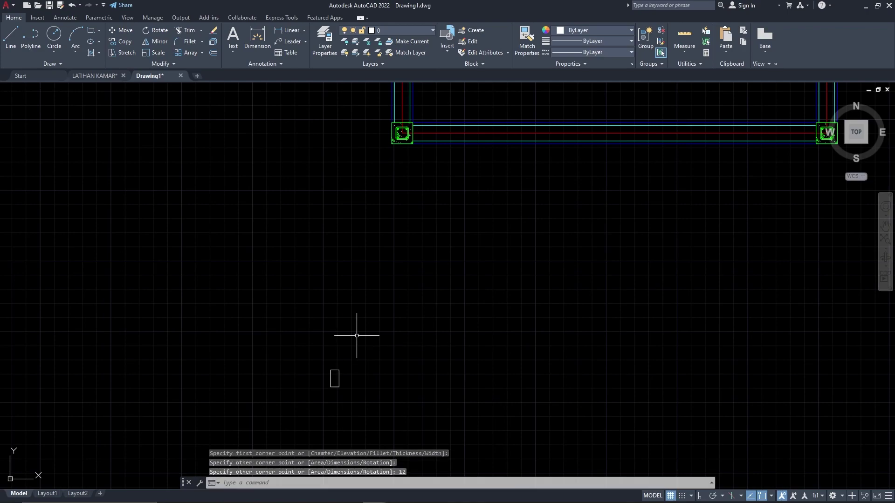
# Examine the notch in the upper corner of the door frame post in the LATIHAN KAMAR drawing.
pyautogui.scroll(5, 340, 380)
pyautogui.moveTo(343, 374); pyautogui.dragTo(409, 340, button='middle')
pyautogui.write('l')
pyautogui.press('Return')
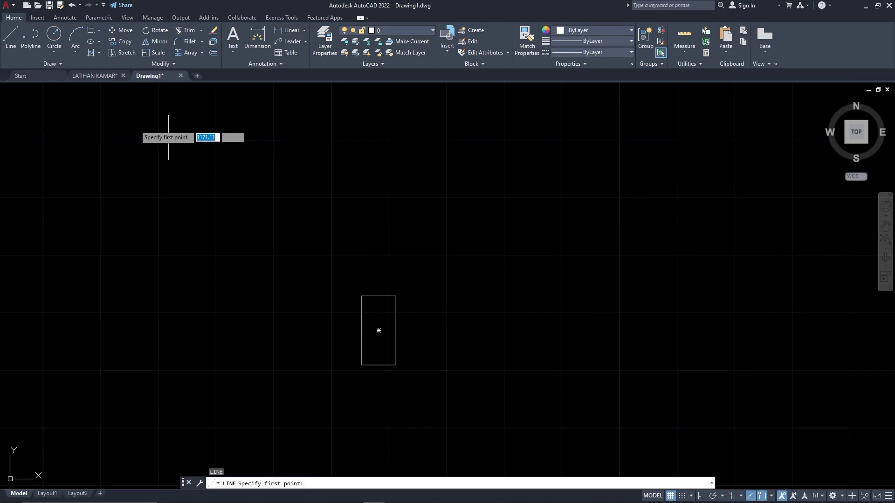
pyautogui.click(99, 74)
pyautogui.scroll(6, 239, 379)
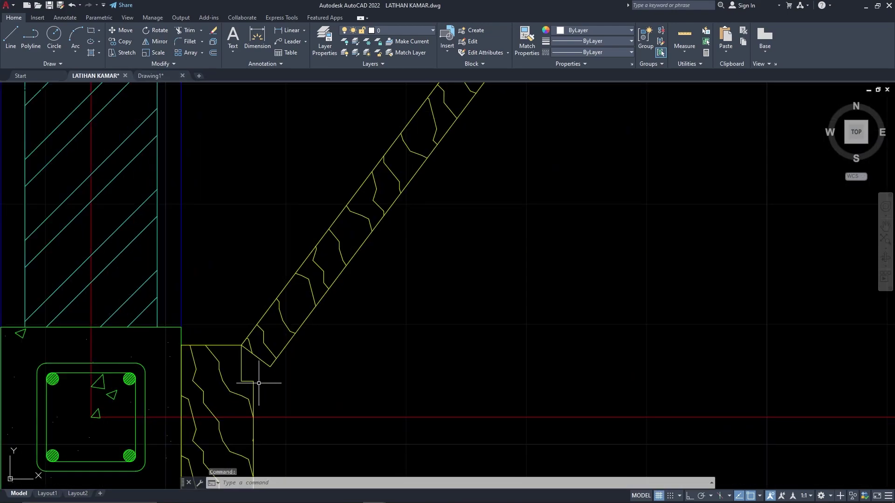
# In Drawing1, draw notch lines from the rectangle's upper-right corner: 1 left, 3 down with Ortho on, and back to the right edge.
pyautogui.click(154, 75)
pyautogui.scroll(6, 390, 293)
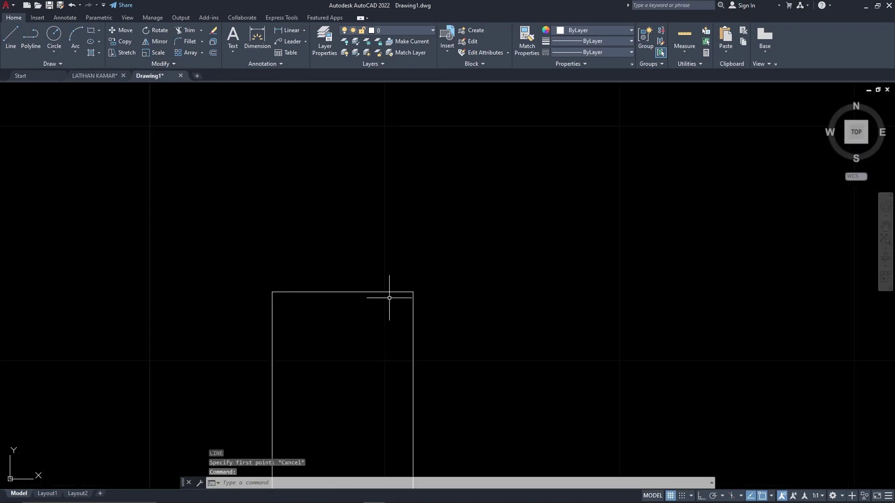
pyautogui.press('space')
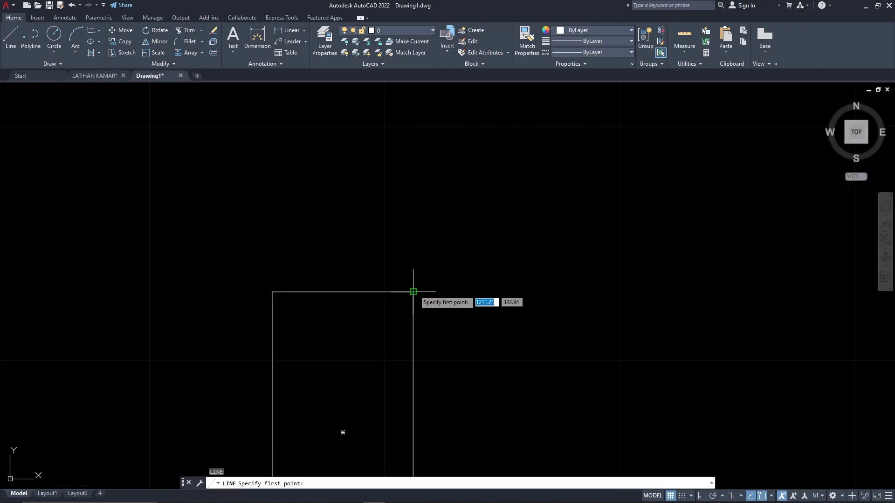
pyautogui.click(412, 292)
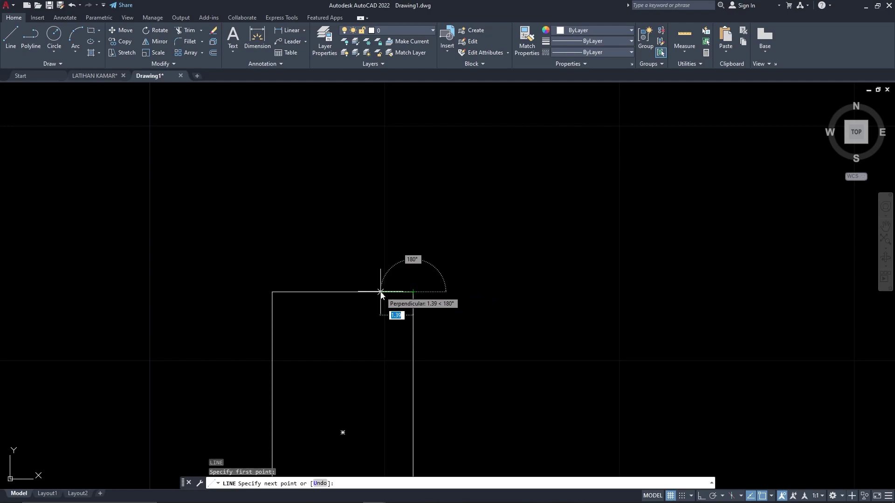
pyautogui.press('Return')
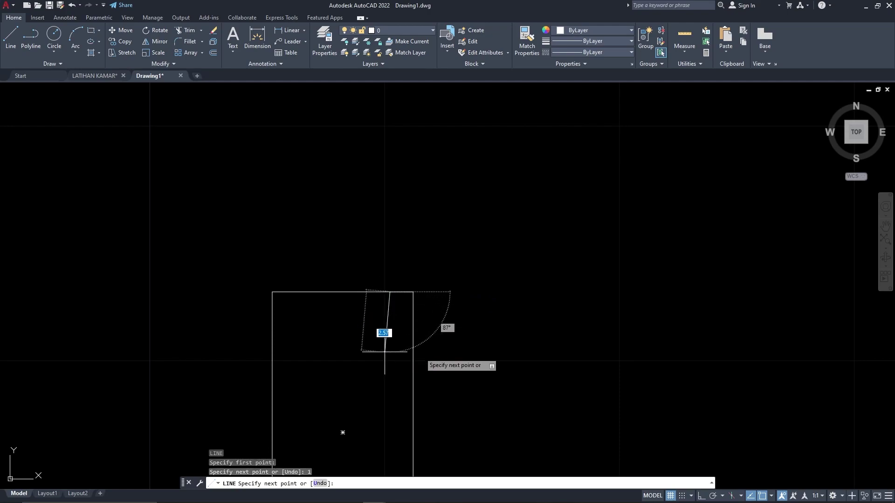
pyautogui.click(703, 496)
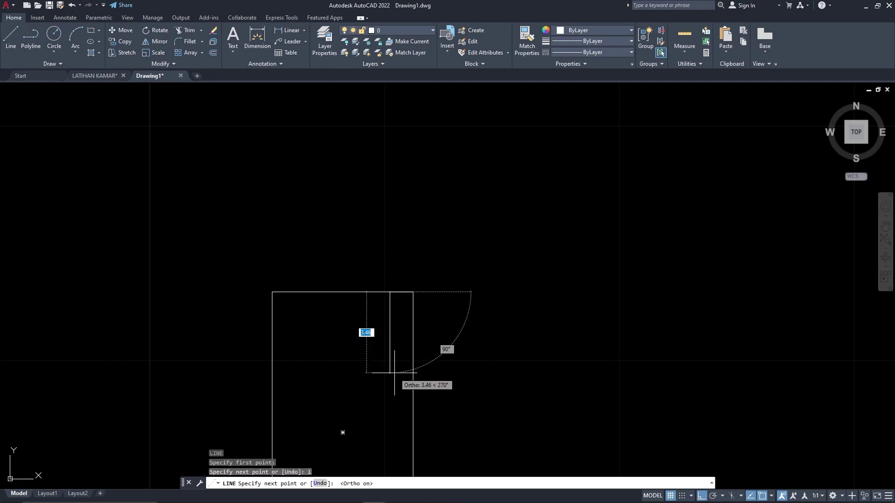
pyautogui.press('Return')
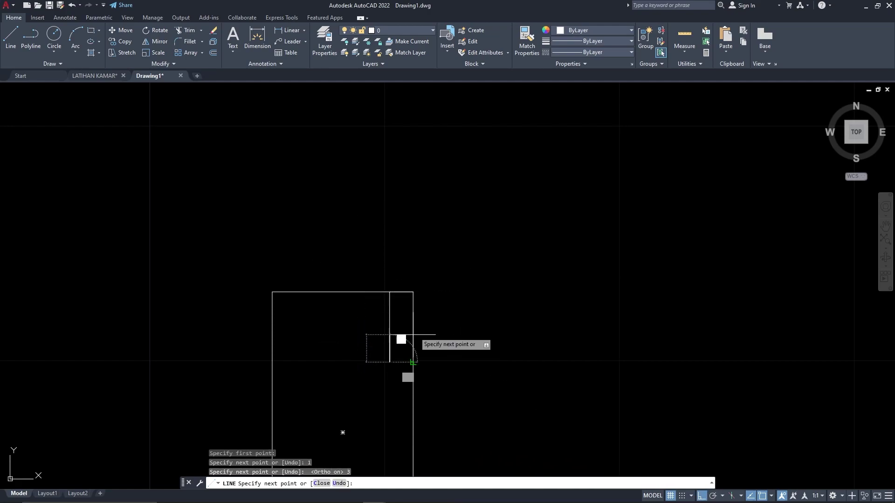
pyautogui.click(411, 362)
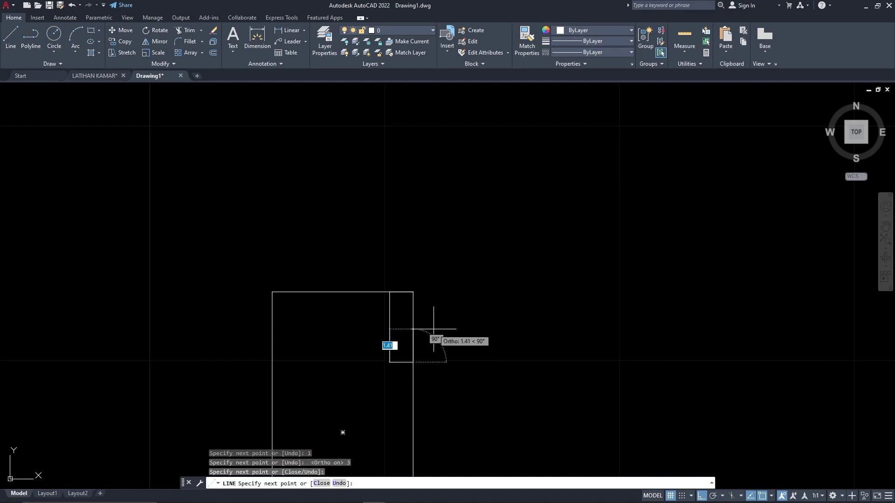
pyautogui.press('Return')
# Delete the short line overlapping the rectangle's top edge and trim away the rectangle's upper-right corner along the notch lines.
pyautogui.click(401, 292)
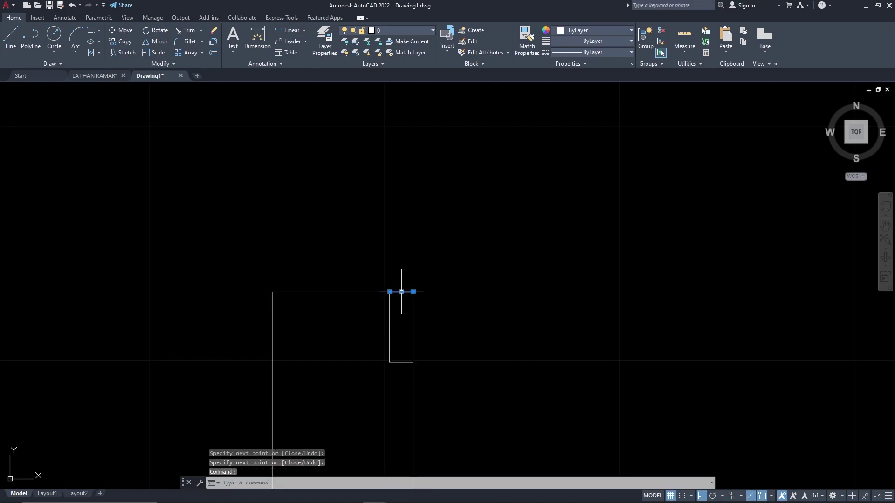
pyautogui.press('Delete')
pyautogui.scroll(-4, 436, 272)
pyautogui.click(473, 336)
pyautogui.click(393, 248)
pyautogui.write('tr')
pyautogui.press('Return')
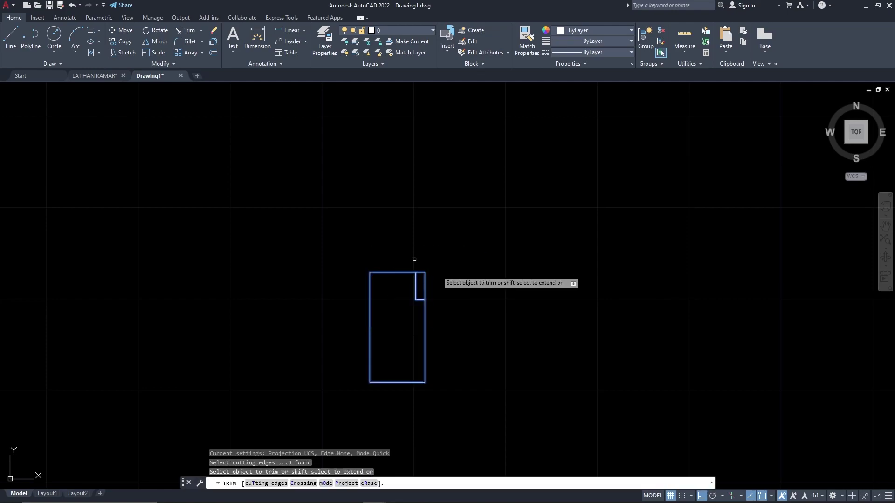
pyautogui.click(414, 259)
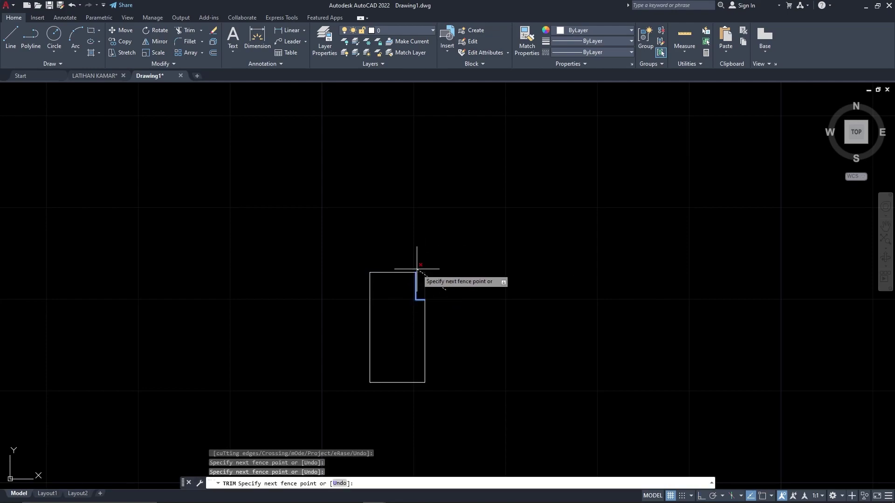
pyautogui.press('Return')
pyautogui.press('Return')
pyautogui.moveTo(437, 278)
pyautogui.mouseDown(button='middle')
pyautogui.moveTo(416, 308)
pyautogui.moveTo(416, 299)
pyautogui.mouseUp(button='middle')
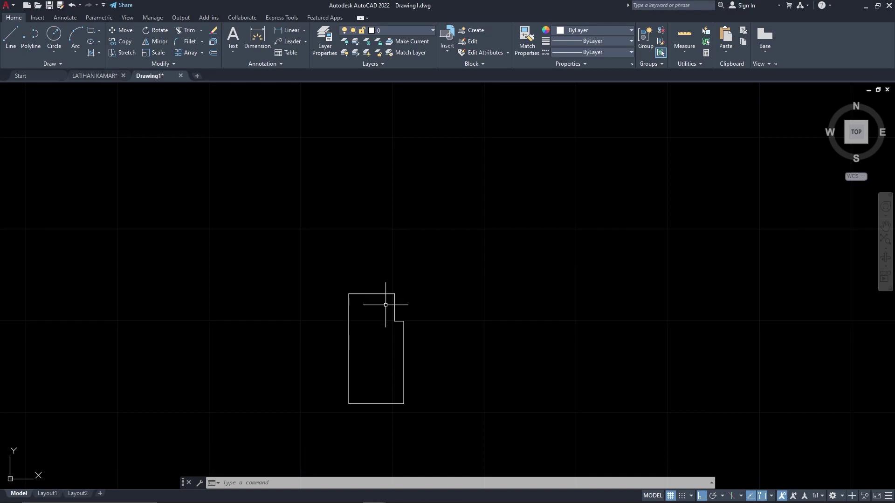
# Draw an 80 by 3 rectangle for the door leaf, starting from the inner notch corner of the frame profile.
pyautogui.scroll(-3, 345, 309)
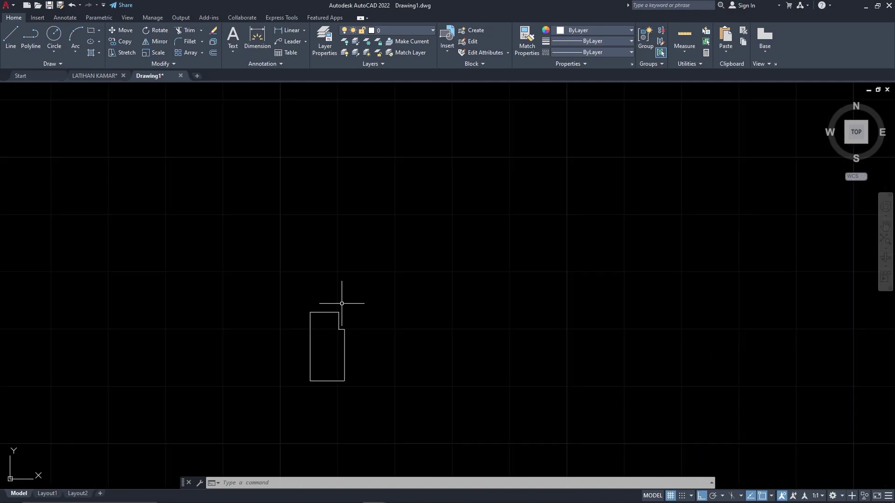
pyautogui.moveTo(361, 304); pyautogui.dragTo(358, 323, button='middle')
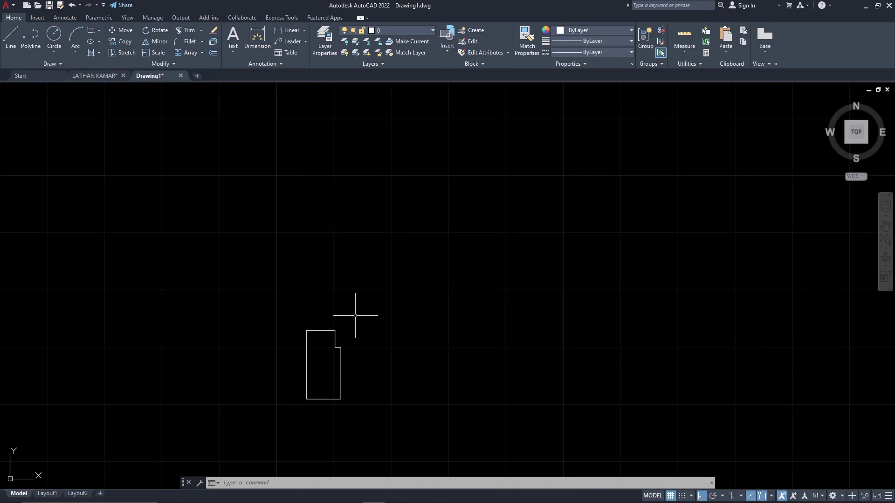
pyautogui.moveTo(354, 330); pyautogui.dragTo(356, 317, button='middle')
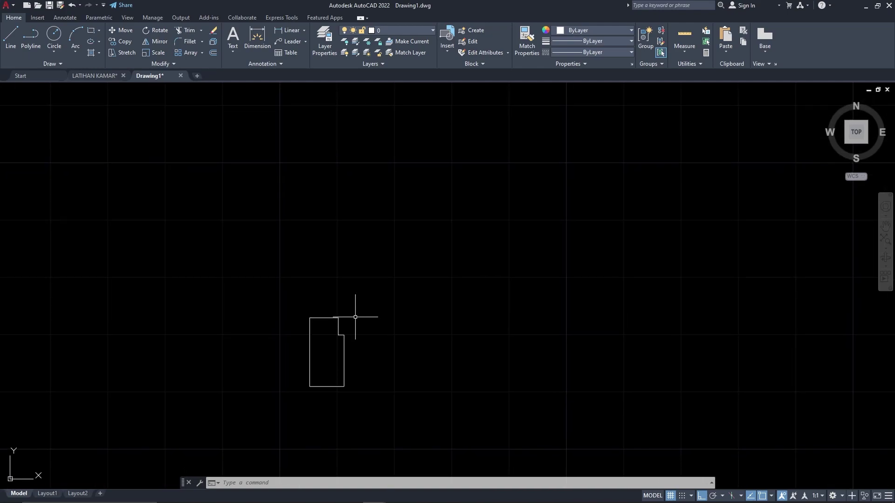
pyautogui.write('c')
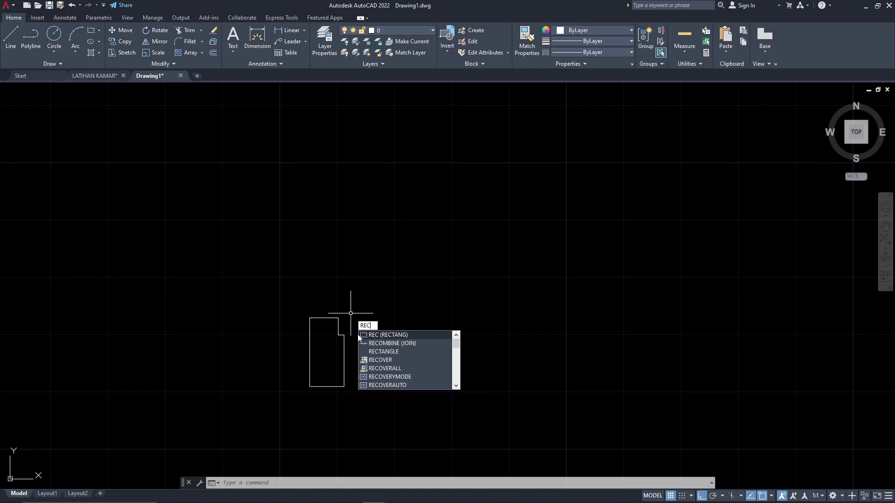
pyautogui.click(376, 336)
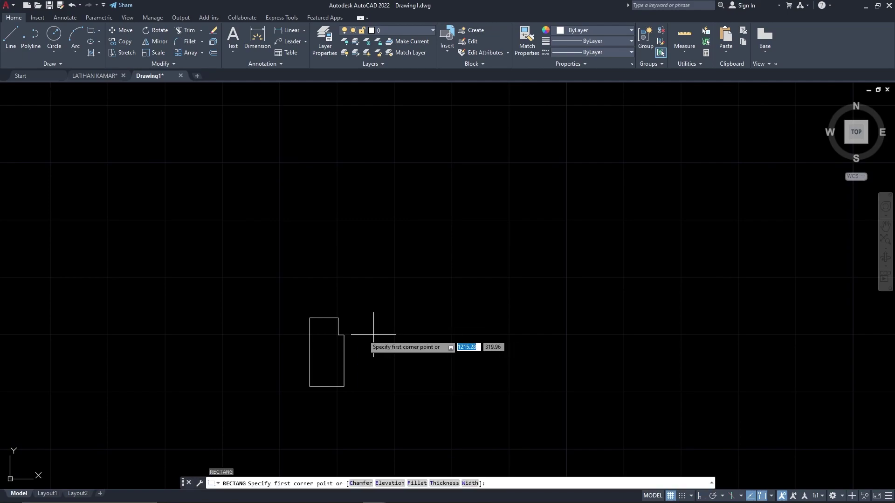
pyautogui.click(339, 334)
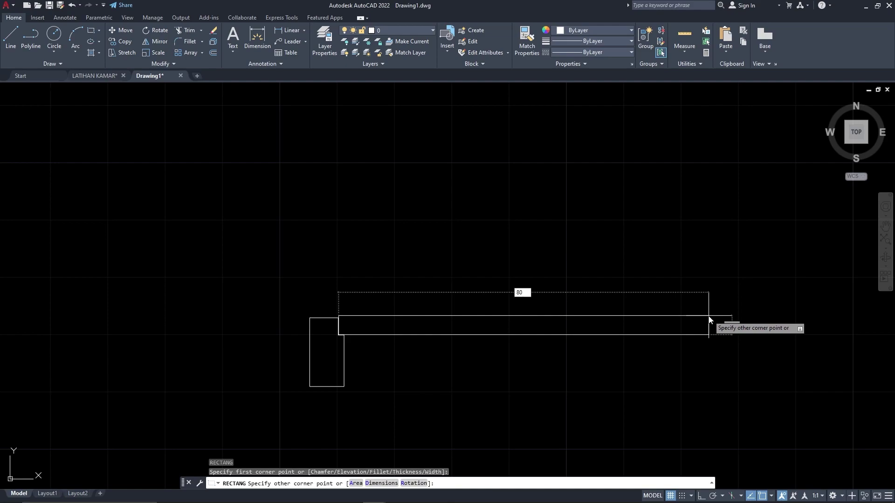
pyautogui.press('Tab')
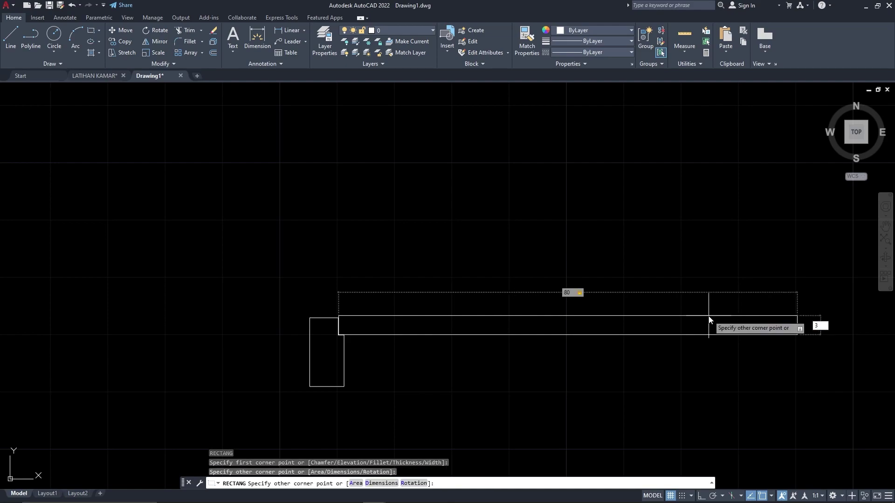
pyautogui.press('Return')
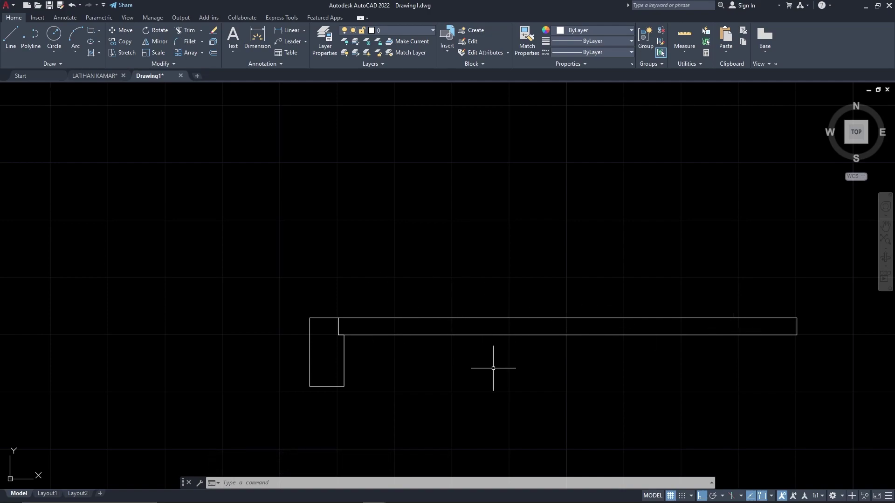
# Mirror the notched frame profile about the vertical line through the door leaf's midpoint, keeping the original.
pyautogui.moveTo(499, 325); pyautogui.dragTo(446, 287, button='middle')
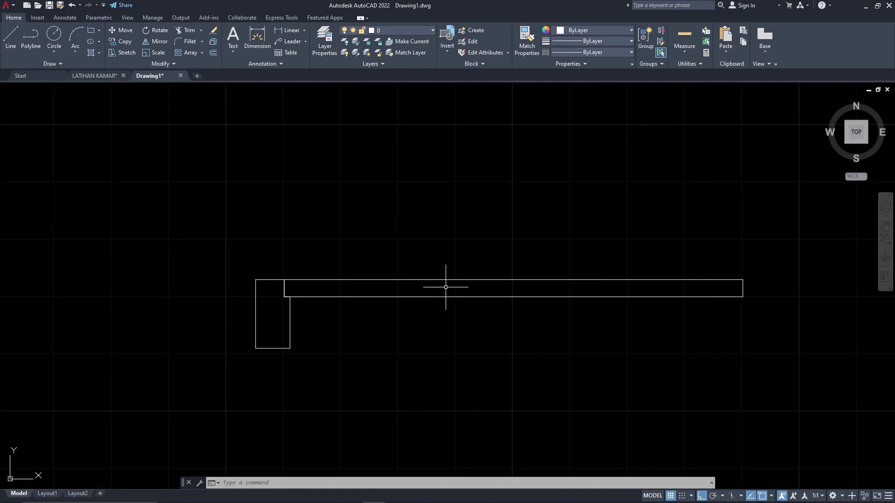
pyautogui.click(175, 234)
pyautogui.click(317, 389)
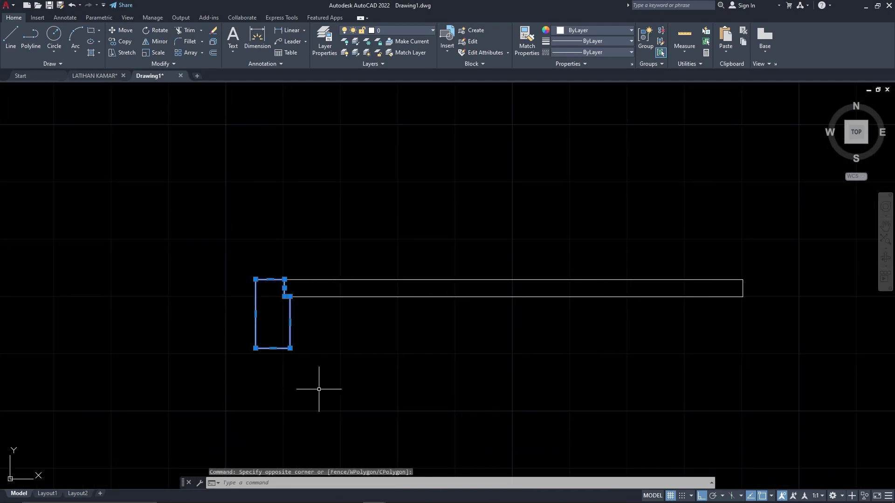
pyautogui.write('mi')
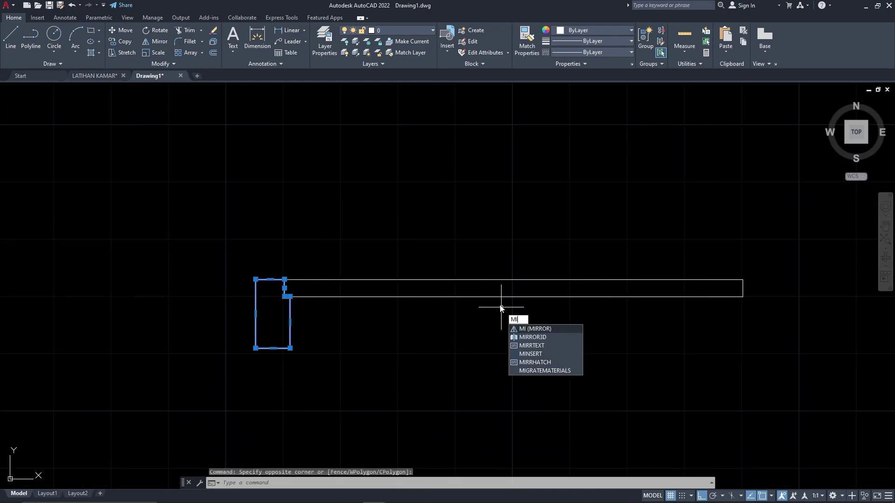
pyautogui.press('Return')
pyautogui.click(513, 296)
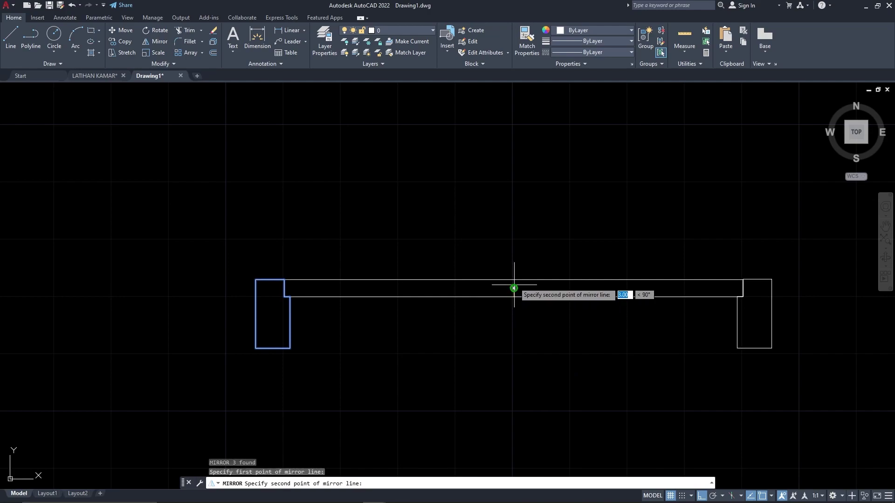
pyautogui.click(514, 315)
pyautogui.press('Return')
pyautogui.scroll(5, 746, 285)
pyautogui.scroll(-7, 739, 251)
pyautogui.moveTo(739, 252)
pyautogui.mouseDown(button='middle')
pyautogui.moveTo(671, 270)
pyautogui.moveTo(595, 256)
pyautogui.mouseUp(button='middle')
pyautogui.scroll(6, 561, 305)
pyautogui.moveTo(561, 305); pyautogui.dragTo(569, 298, button='middle')
pyautogui.scroll(-2, 624, 319)
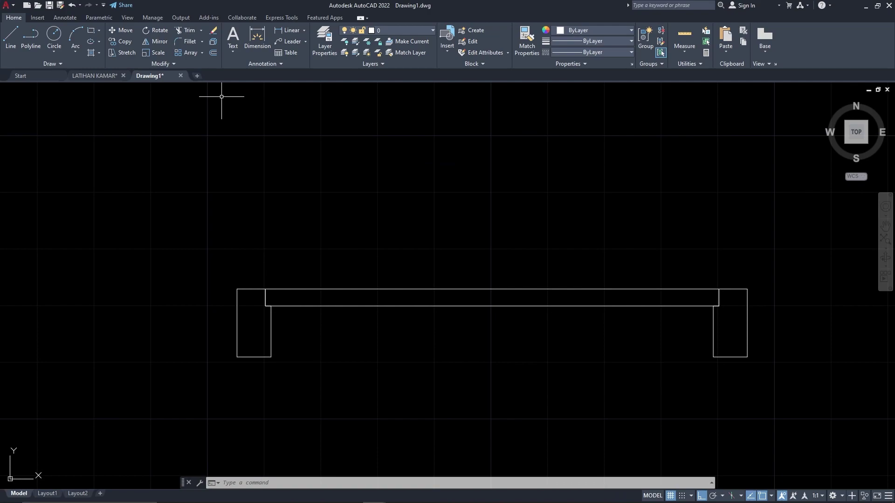
# Hatch both frame profiles and the door leaf together with the GOST_WOOD pattern at angle 45 and scale 0.5.
pyautogui.press('Return')
pyautogui.click(213, 56)
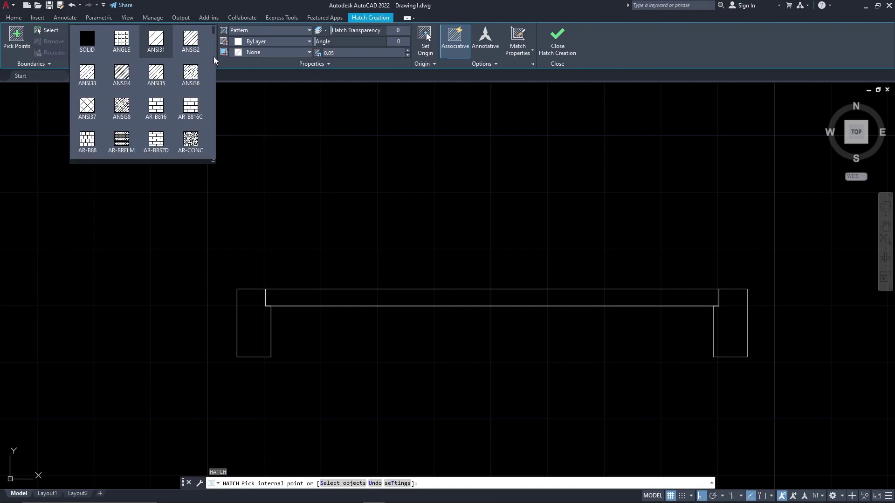
pyautogui.scroll(-3, 192, 83)
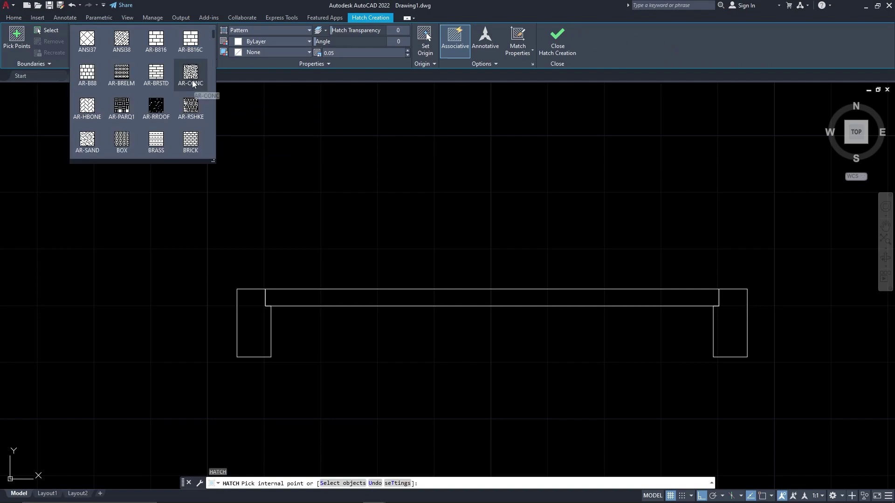
pyautogui.scroll(-1, 191, 82)
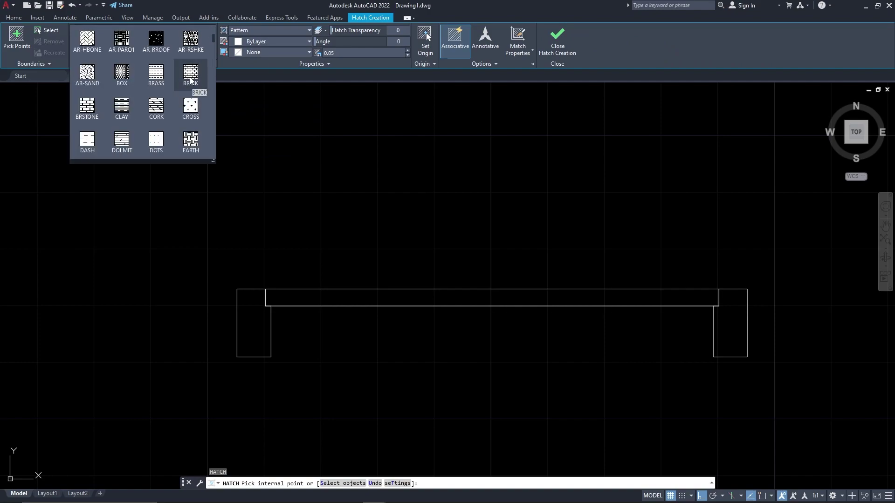
pyautogui.scroll(-1, 191, 81)
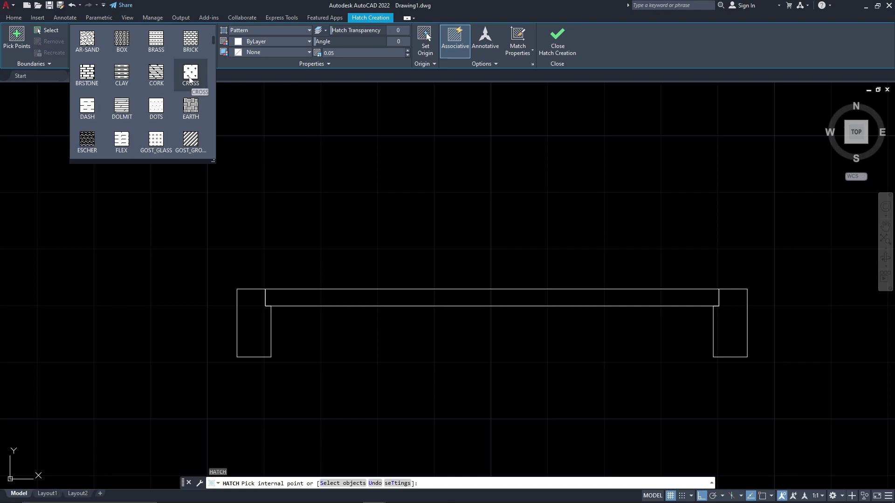
pyautogui.scroll(-1, 191, 81)
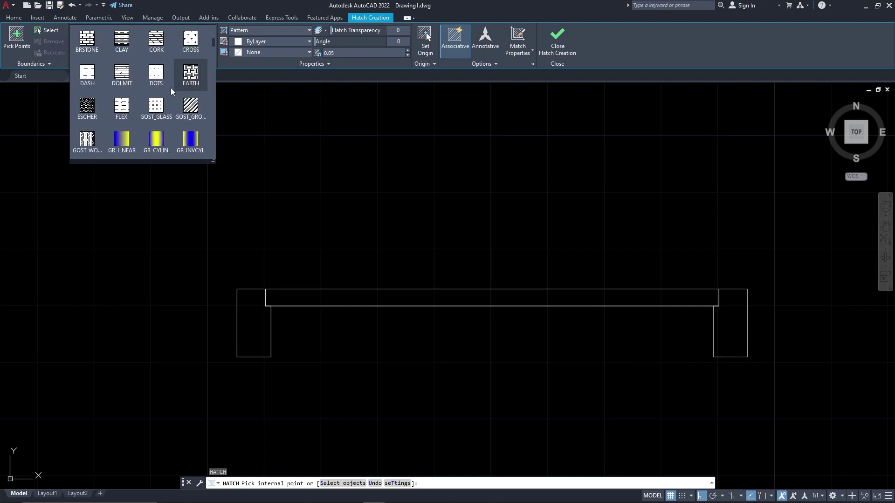
pyautogui.click(87, 140)
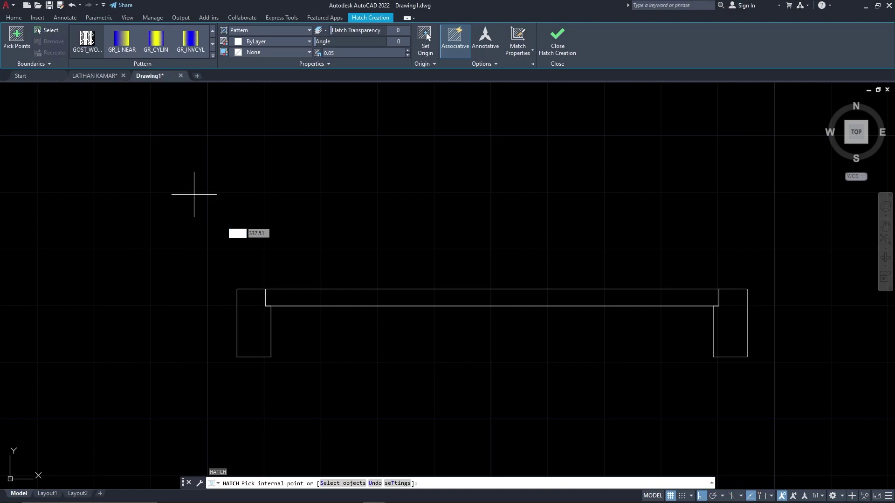
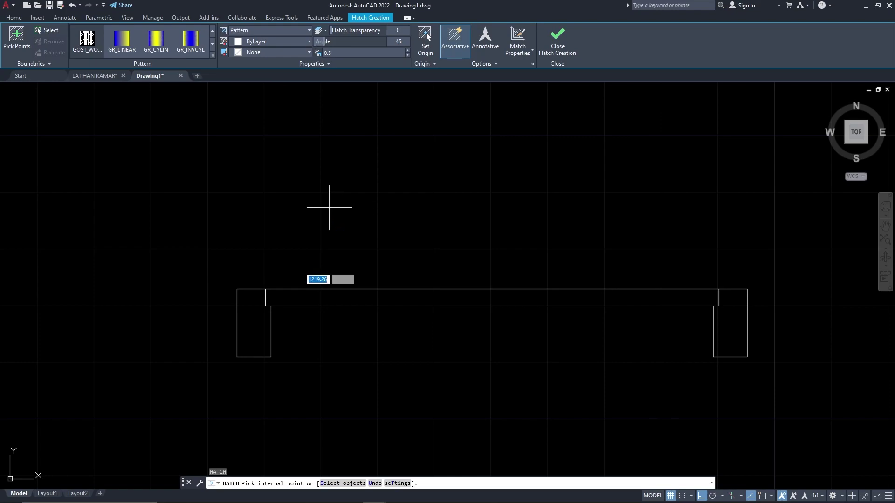
pyautogui.click(269, 323)
pyautogui.click(296, 297)
pyautogui.click(728, 313)
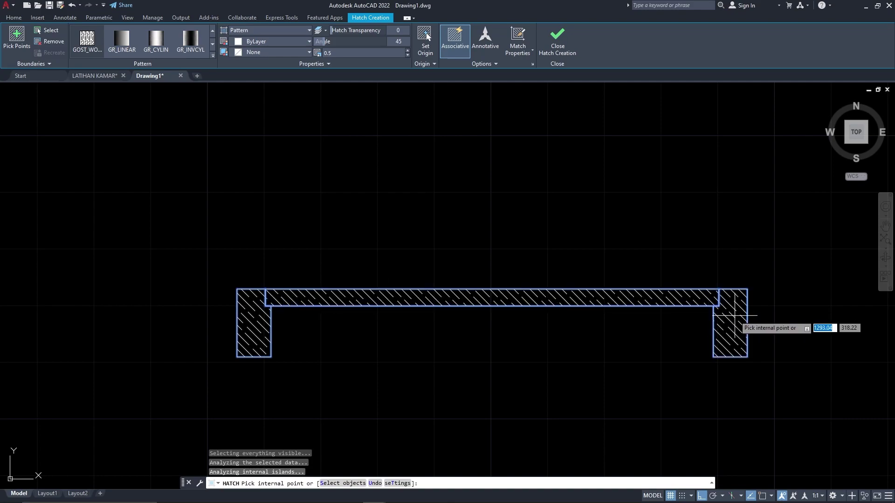
pyautogui.press('Return')
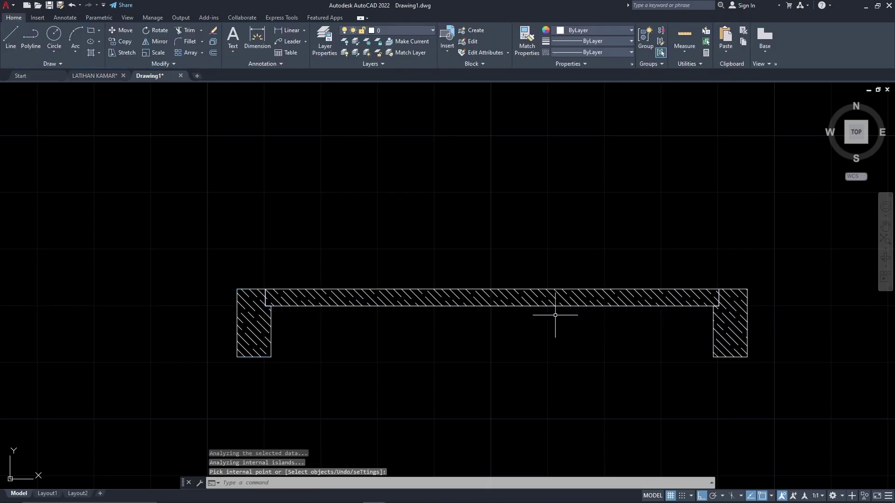
# Undo the combined hatch on the frame profiles and door leaf.
pyautogui.moveTo(515, 307); pyautogui.dragTo(527, 327, button='middle')
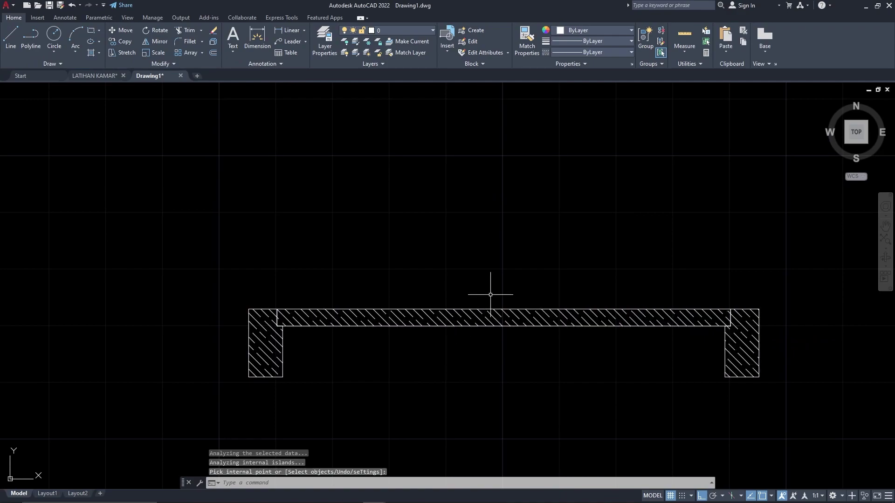
pyautogui.click(524, 367)
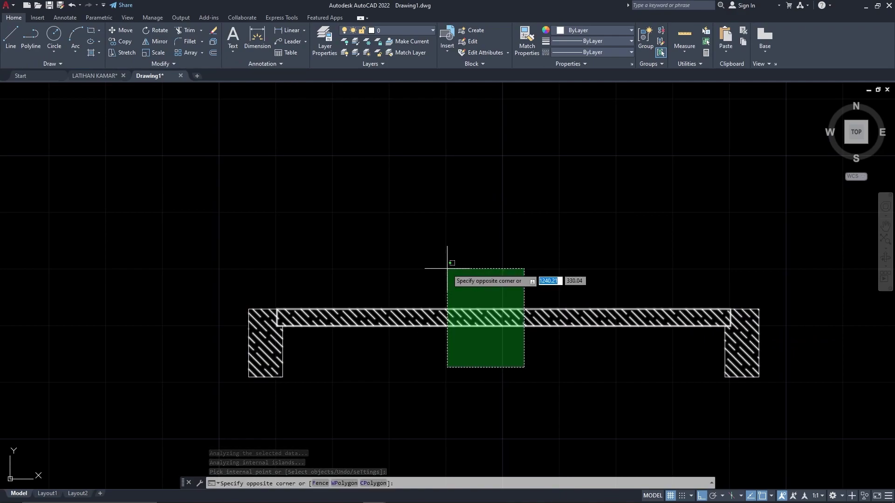
pyautogui.hotkey('ctrl', 'z')
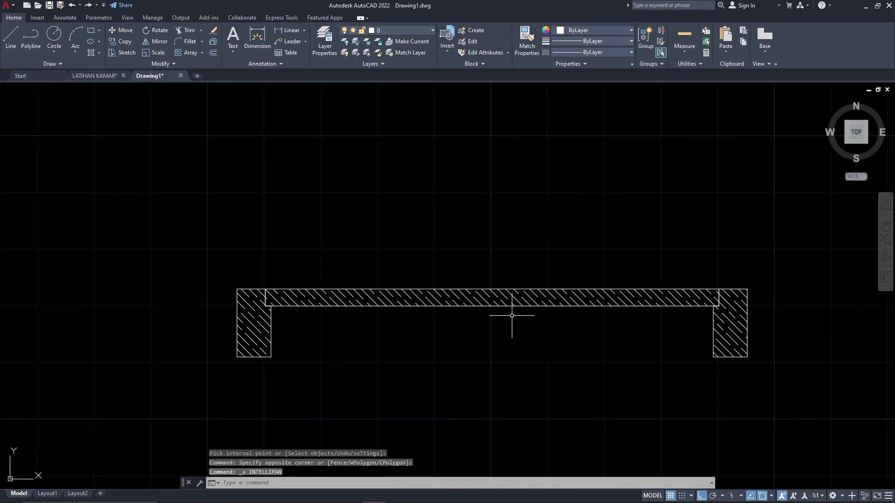
pyautogui.hotkey('ctrl', 'z')
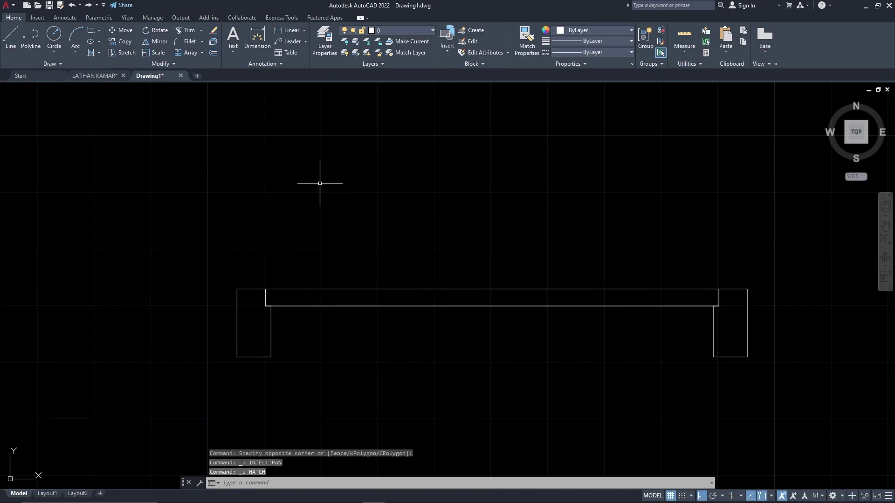
# Hatch only the two frame profiles with the GOST_WOOD pattern at angle 45 and scale 0.5.
pyautogui.press('Return')
pyautogui.click(251, 326)
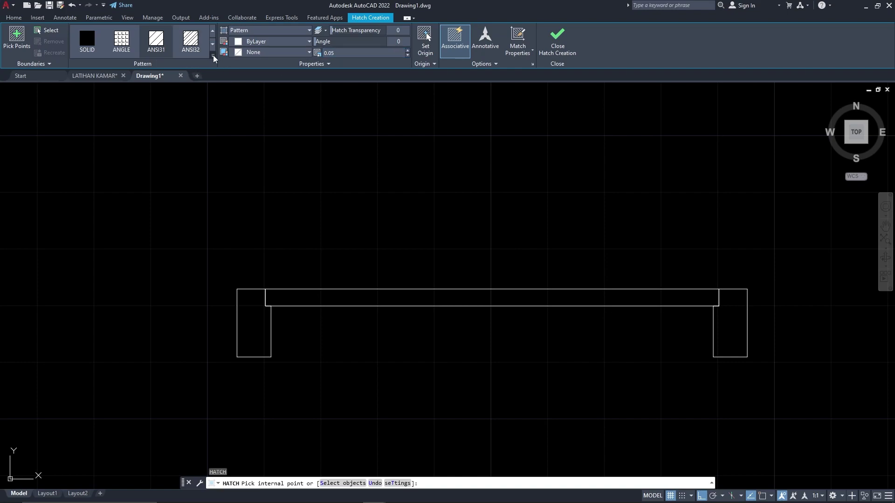
pyautogui.click(214, 57)
pyautogui.scroll(-5, 124, 113)
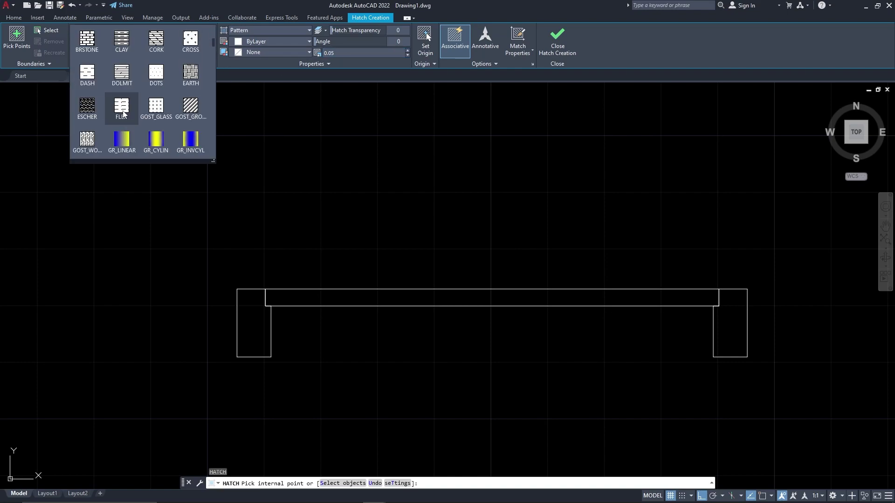
pyautogui.click(95, 140)
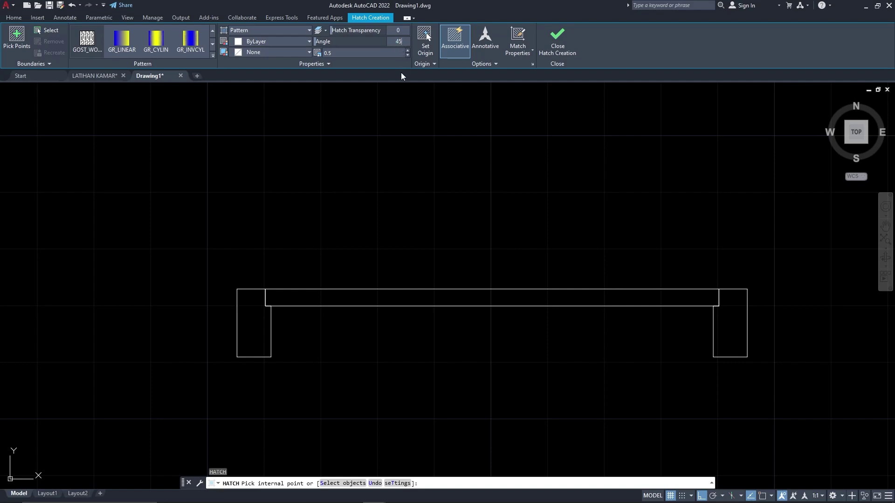
pyautogui.click(261, 319)
pyautogui.click(736, 321)
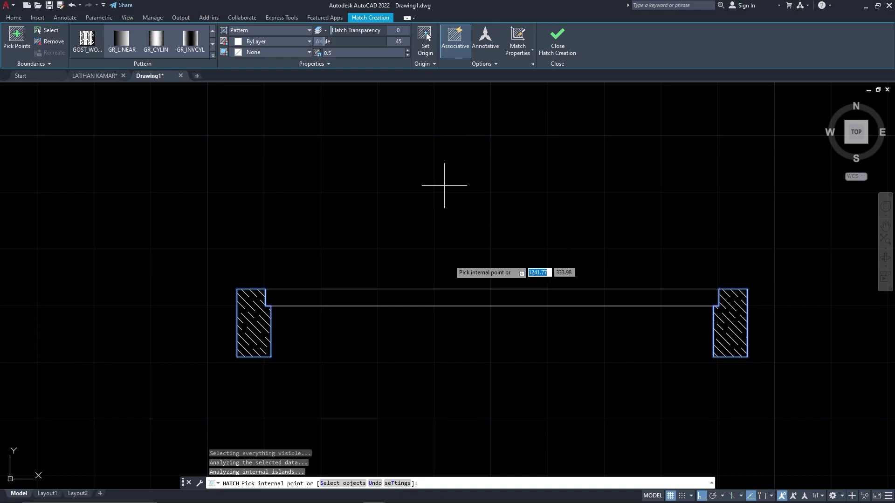
pyautogui.press('Return')
# Hatch the door leaf separately with the same wood pattern, angle and scale.
pyautogui.press('Return')
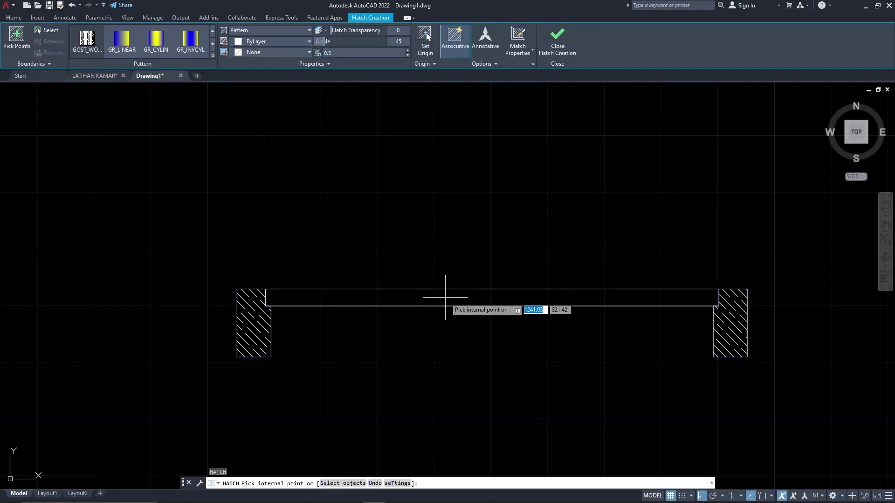
pyautogui.click(445, 297)
pyautogui.press('Return')
# Rotate the door leaf and its hatch freely, with Ortho off, counterclockwise about the upper hinge corner to a partly open position.
pyautogui.click(563, 338)
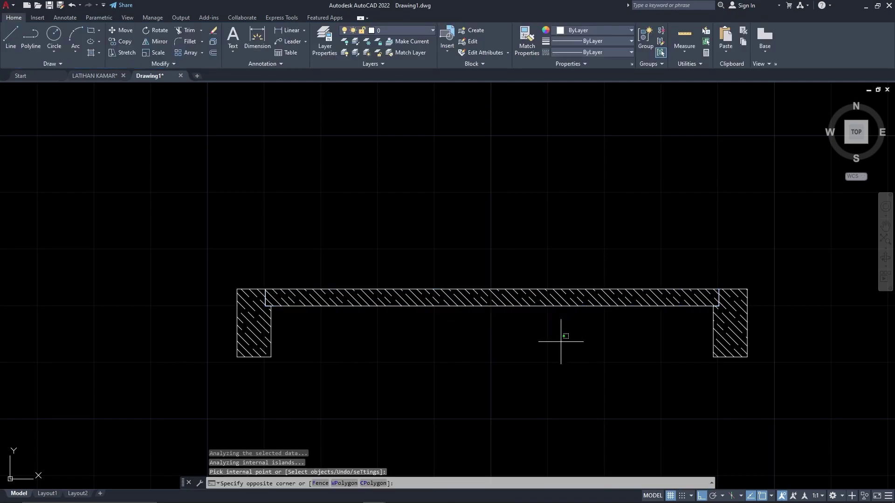
pyautogui.click(498, 242)
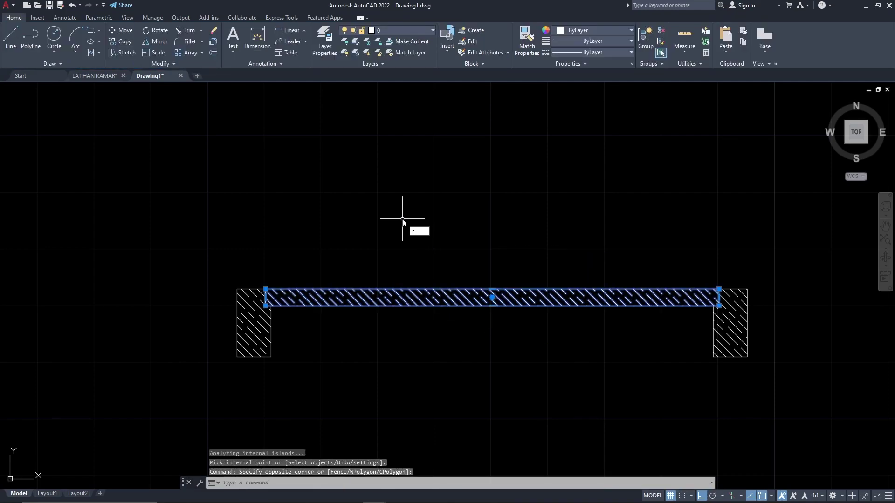
pyautogui.press('Return')
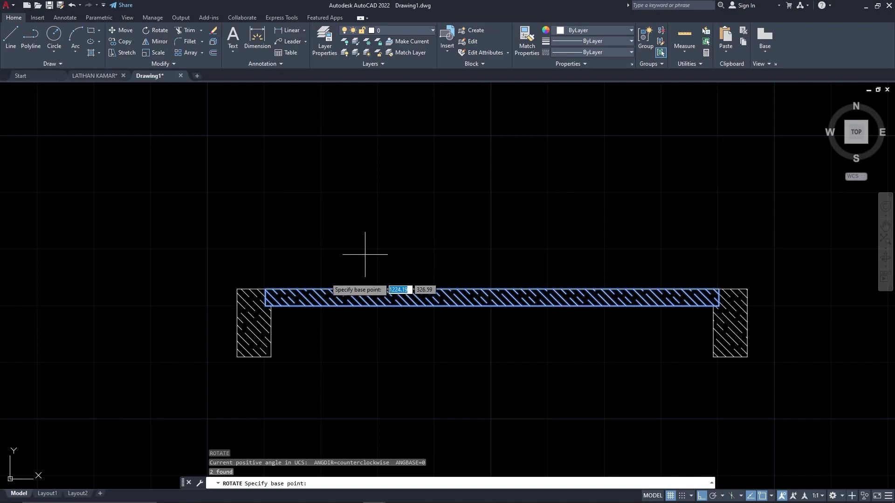
pyautogui.click(266, 289)
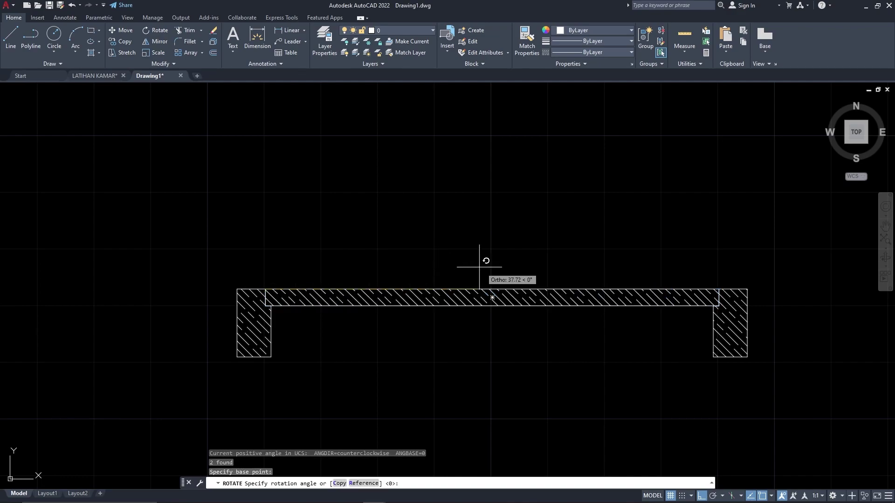
pyautogui.click(706, 495)
pyautogui.scroll(-8, 446, 358)
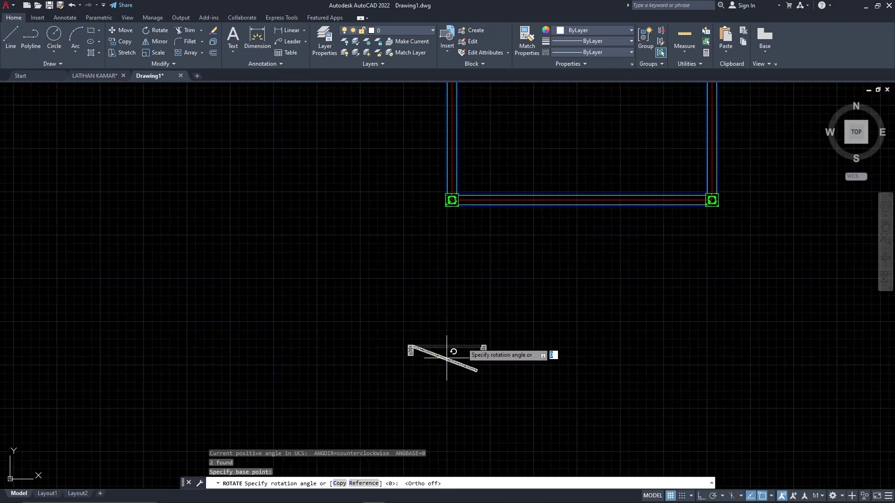
pyautogui.scroll(4, 472, 296)
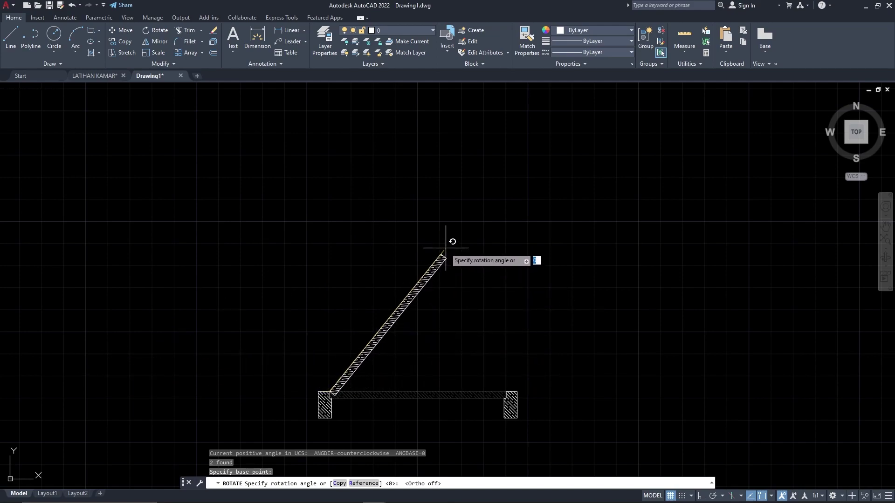
pyautogui.click(448, 242)
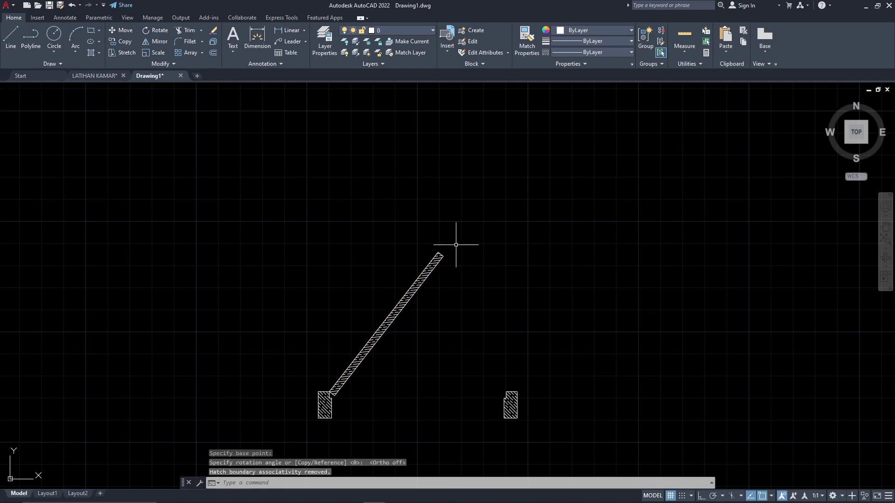
pyautogui.scroll(2, 457, 302)
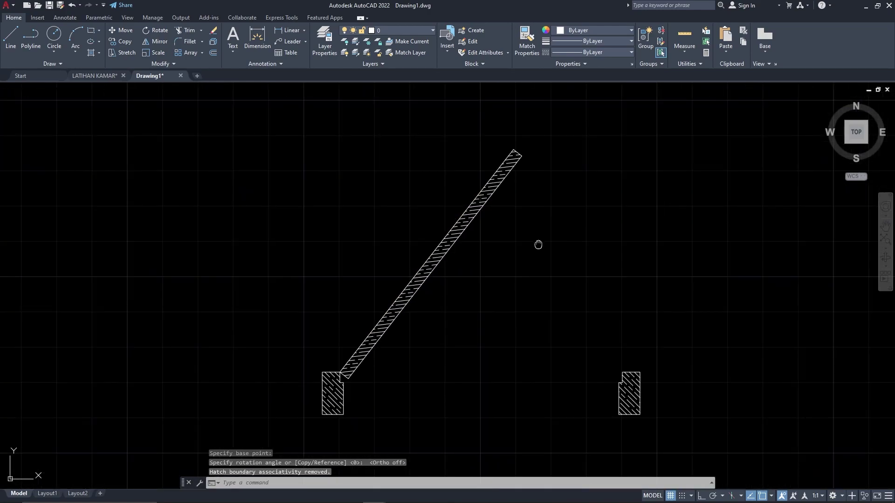
# Draw a circle centred on the leaf's hinge corner and passing through the upper inner corner of the opposite frame profile.
pyautogui.moveTo(538, 243); pyautogui.dragTo(487, 276, button='middle')
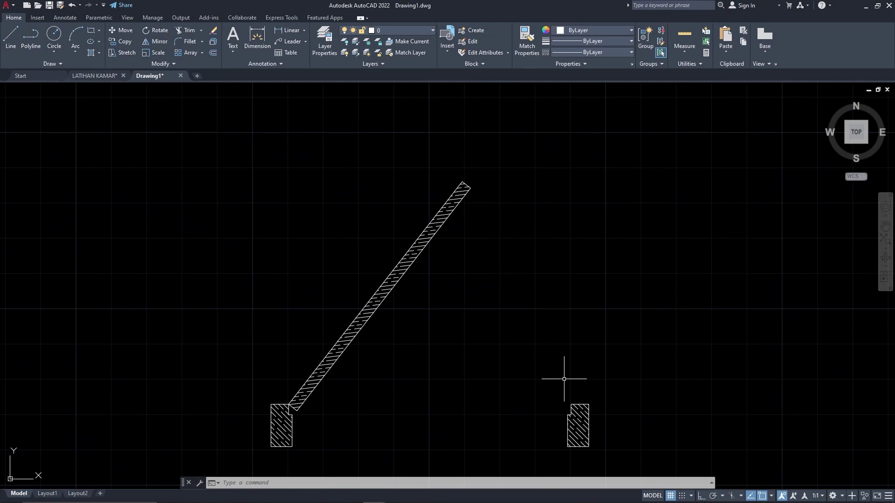
pyautogui.moveTo(473, 255); pyautogui.dragTo(476, 225, button='middle')
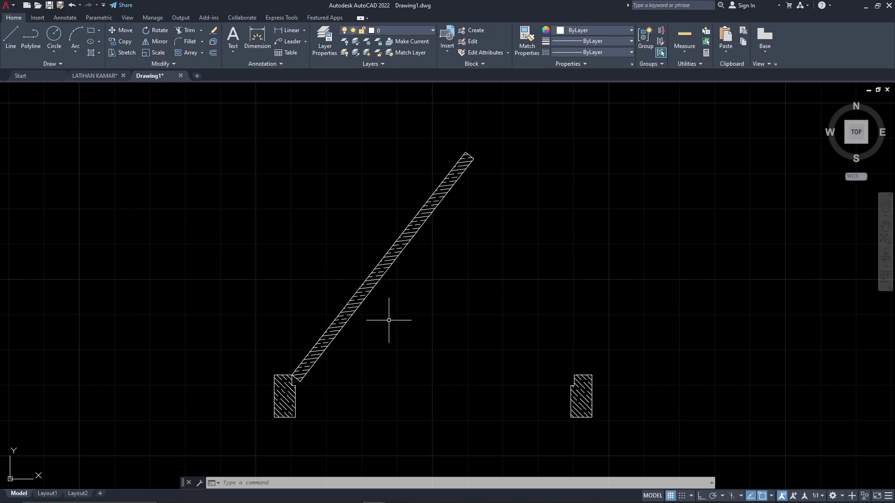
pyautogui.write('ci')
pyautogui.press('Return')
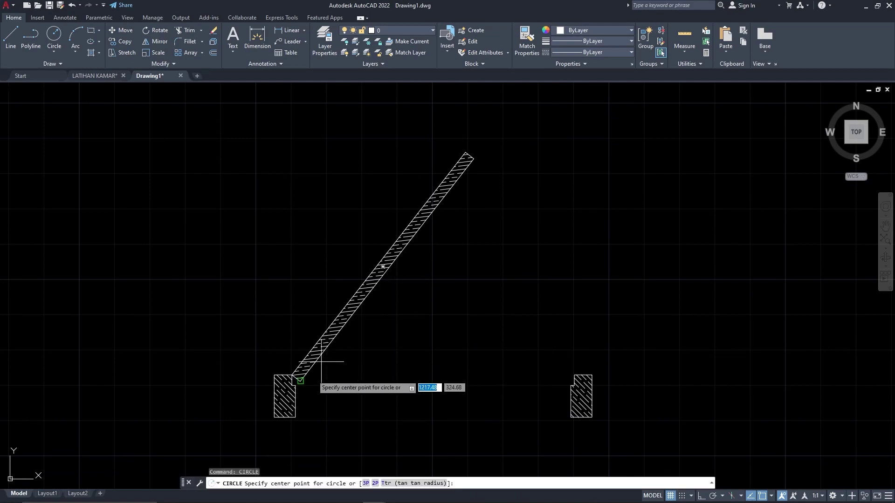
pyautogui.click(292, 374)
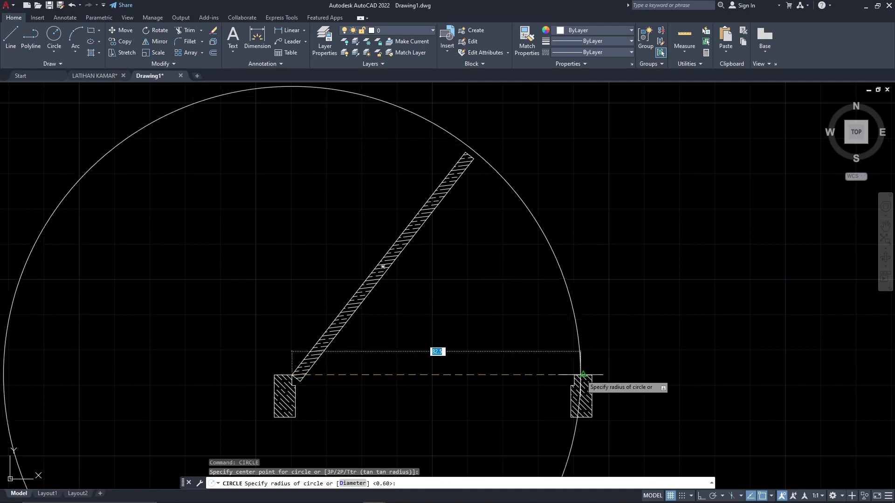
pyautogui.click(574, 374)
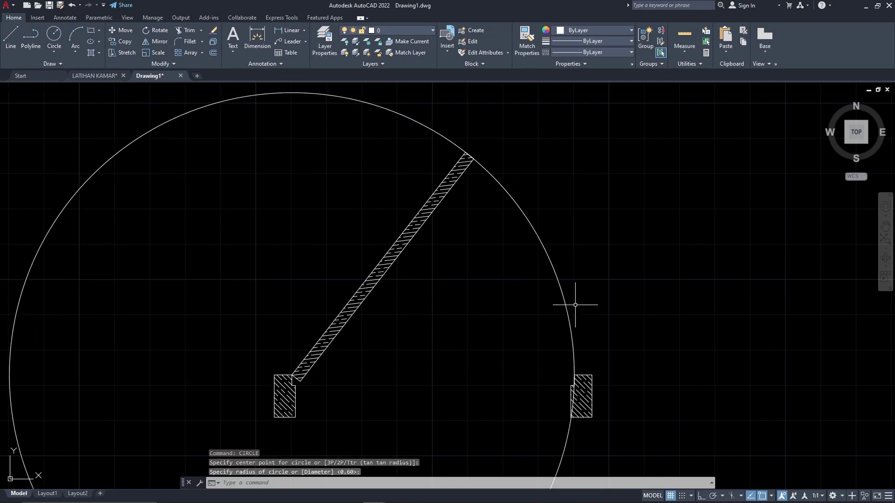
# Trim away the large outer part of the circle, using the selected door leaf and frame profiles as cutting edges.
pyautogui.scroll(-2, 509, 186)
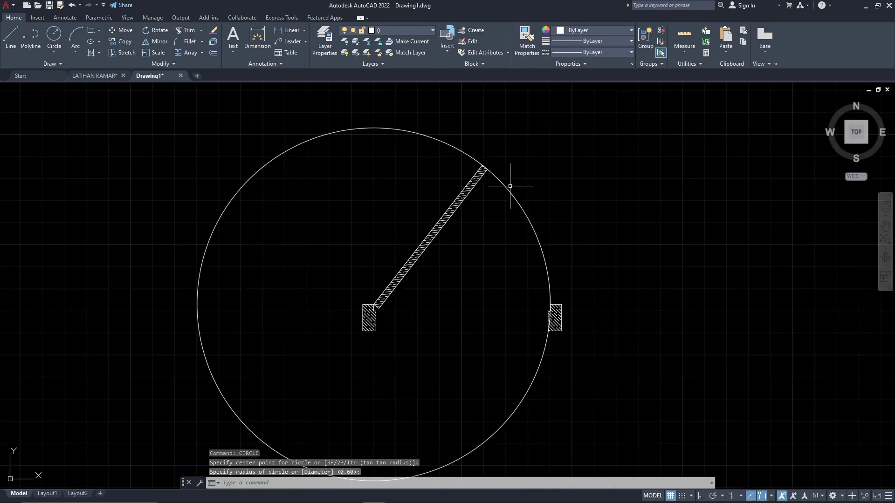
pyautogui.click(646, 375)
pyautogui.click(308, 140)
pyautogui.write('tr')
pyautogui.press('Return')
pyautogui.click(308, 139)
# Trim the leftover circle pieces at the strike-side frame's rebate and the free end of the door leaf, leaving only the swing arc.
pyautogui.scroll(8, 553, 313)
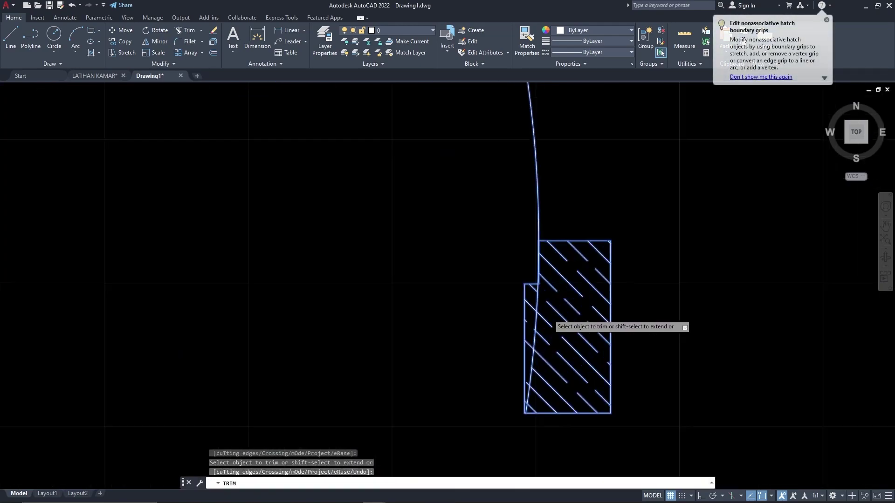
pyautogui.click(530, 292)
pyautogui.scroll(8, 530, 267)
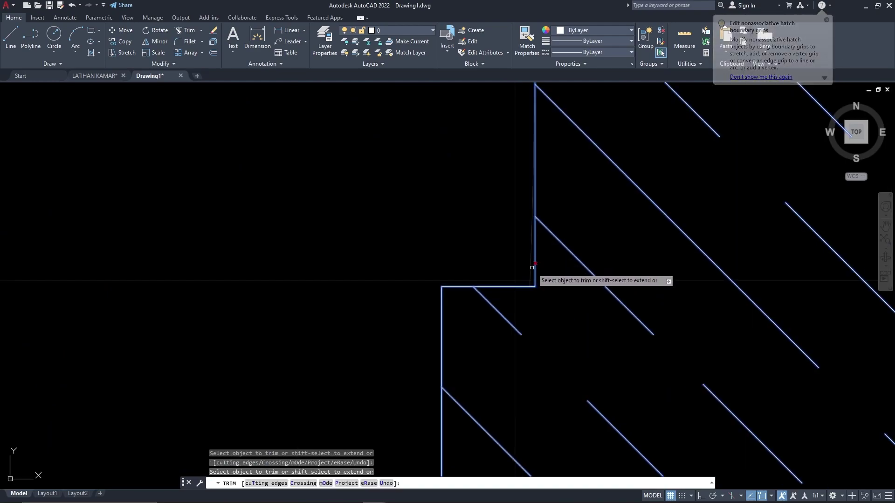
pyautogui.scroll(-10, 555, 322)
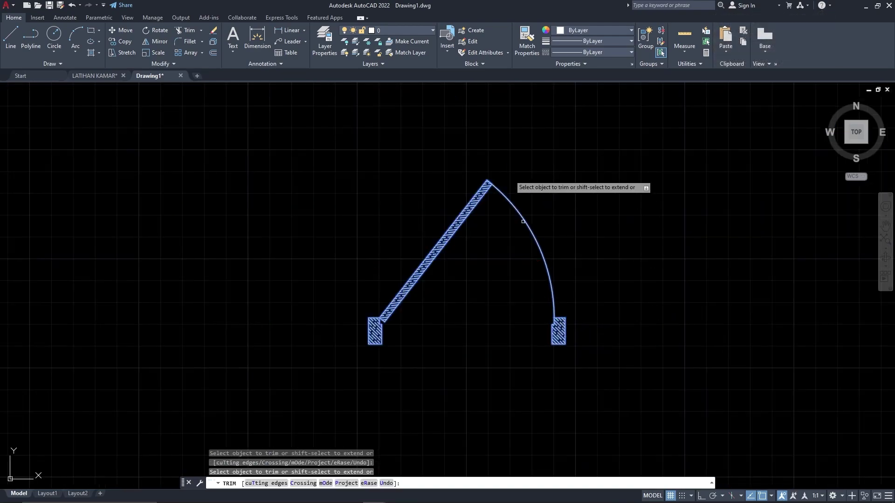
pyautogui.scroll(5, 489, 174)
pyautogui.scroll(3, 531, 252)
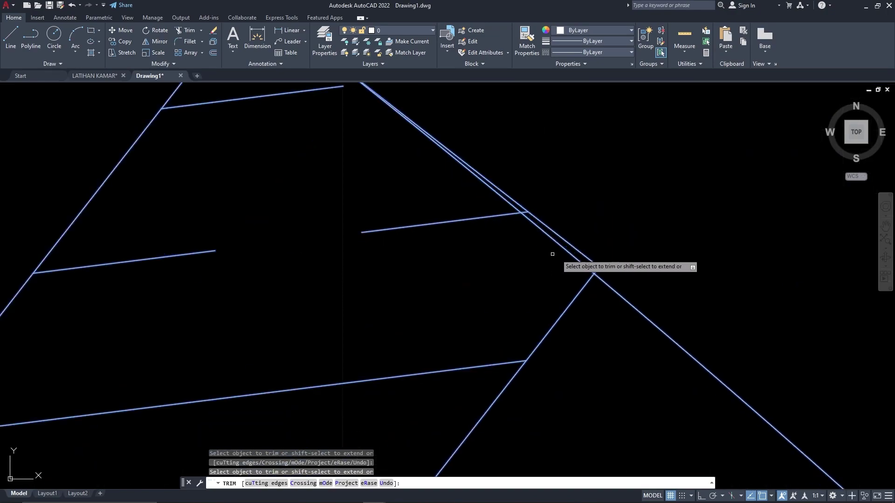
pyautogui.click(566, 253)
pyautogui.scroll(-8, 458, 208)
pyautogui.press('Return')
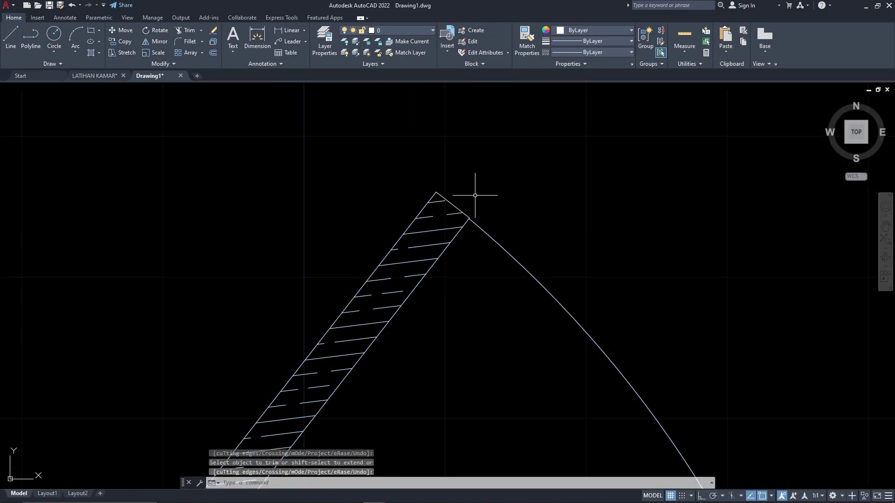
# Load the ACAD_ISO02W100 ISO dash linetype from acadiso.lin into the drawing.
pyautogui.scroll(-8, 478, 191)
pyautogui.click(498, 220)
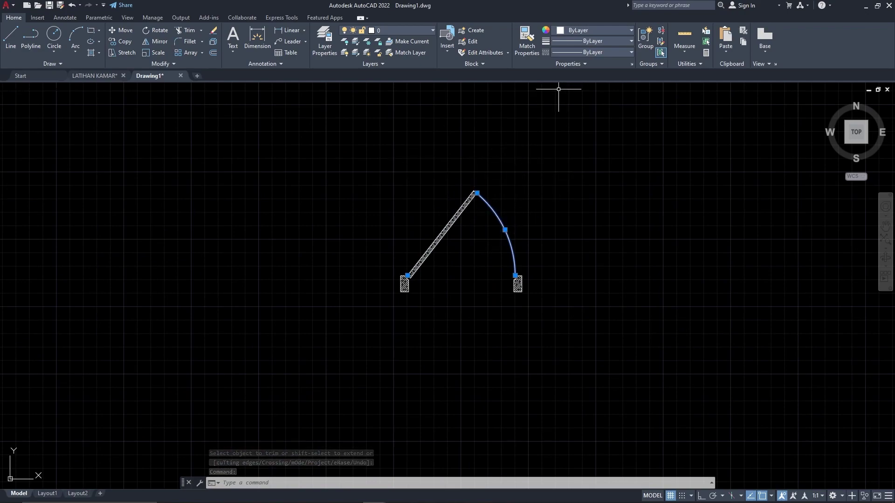
pyautogui.click(593, 52)
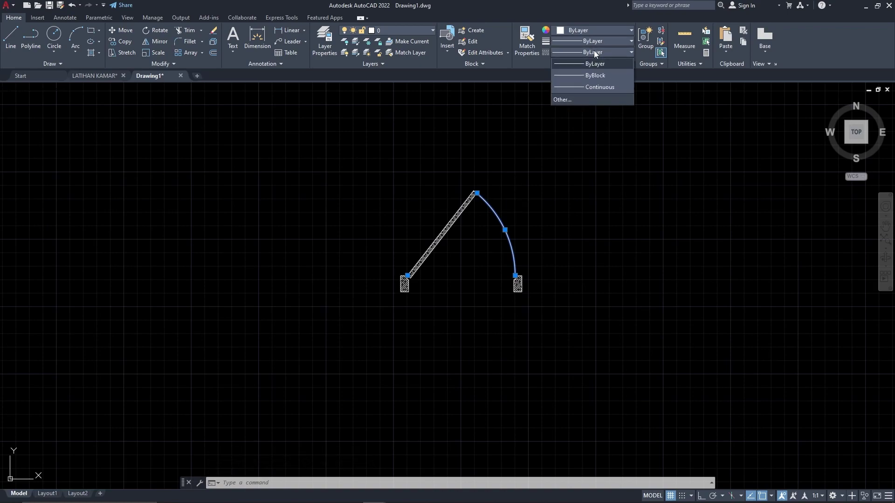
pyautogui.click(591, 48)
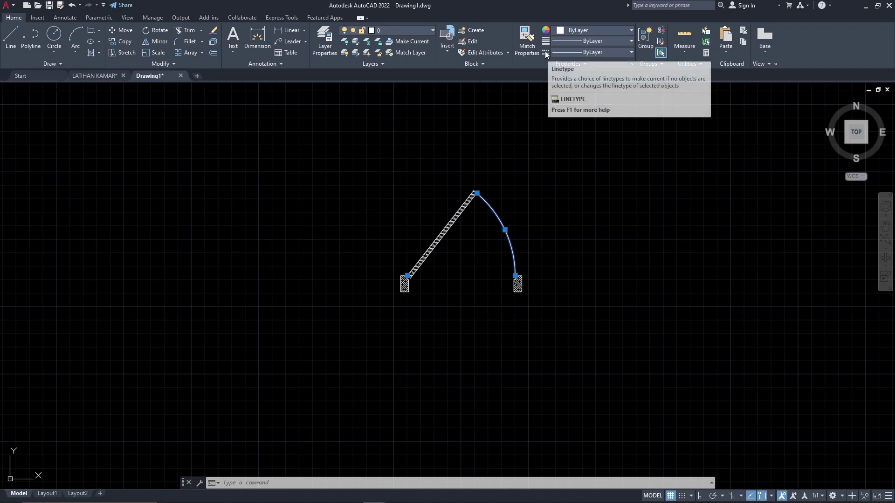
pyautogui.click(585, 51)
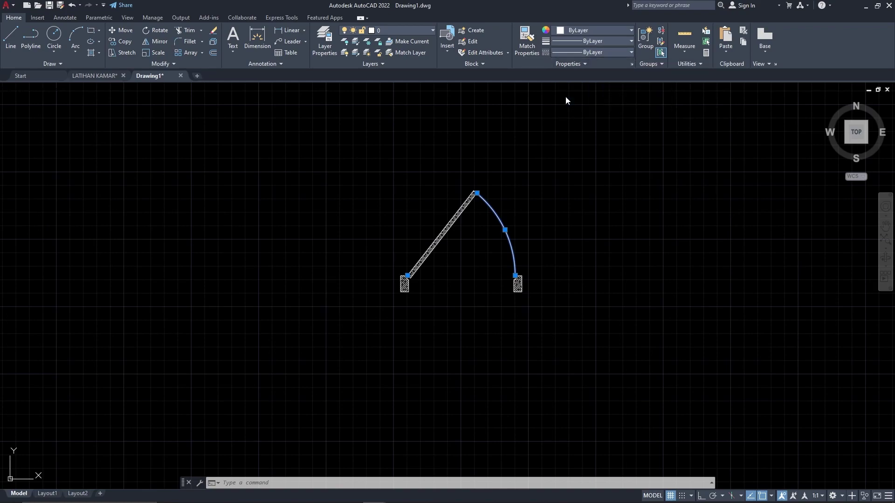
pyautogui.click(564, 100)
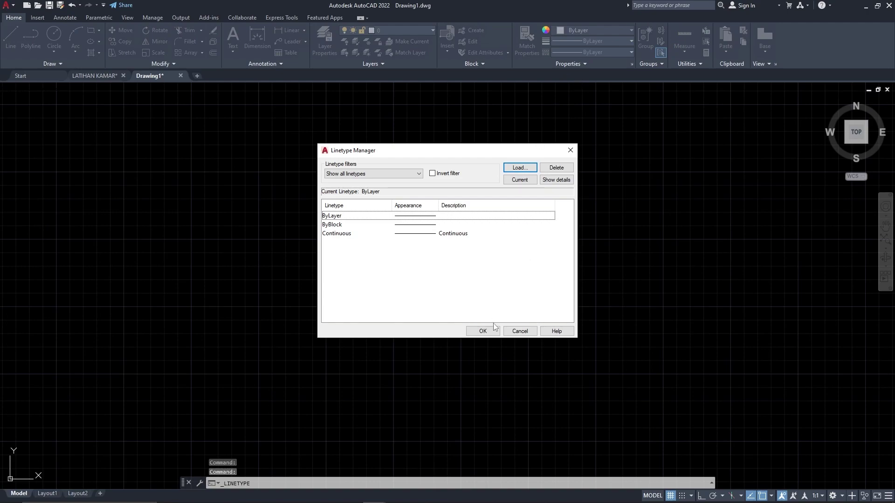
pyautogui.click(517, 168)
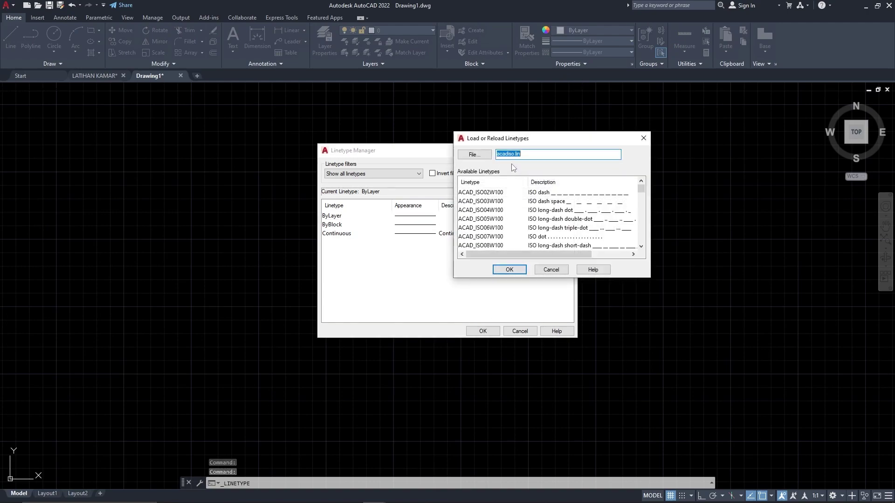
pyautogui.click(565, 194)
pyautogui.click(519, 272)
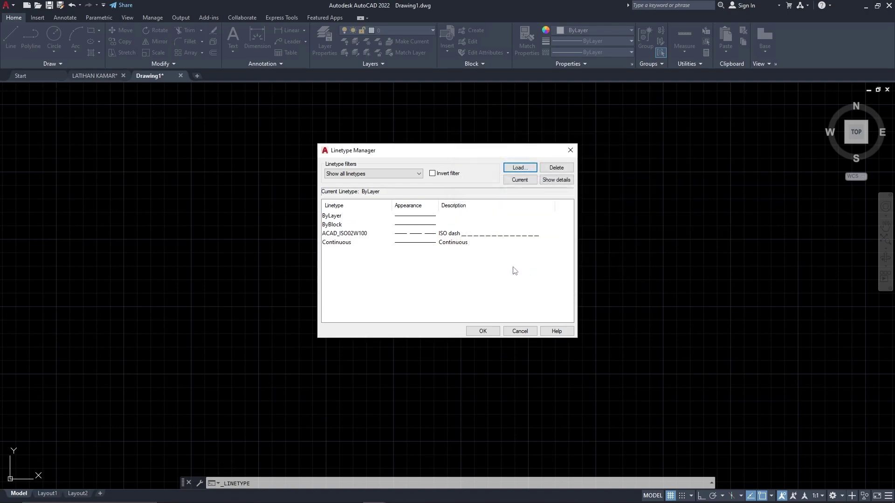
pyautogui.click(423, 235)
pyautogui.click(479, 332)
# Assign the ACAD_ISO02W100 linetype to the door's swing arc.
pyautogui.click(518, 232)
pyautogui.click(488, 220)
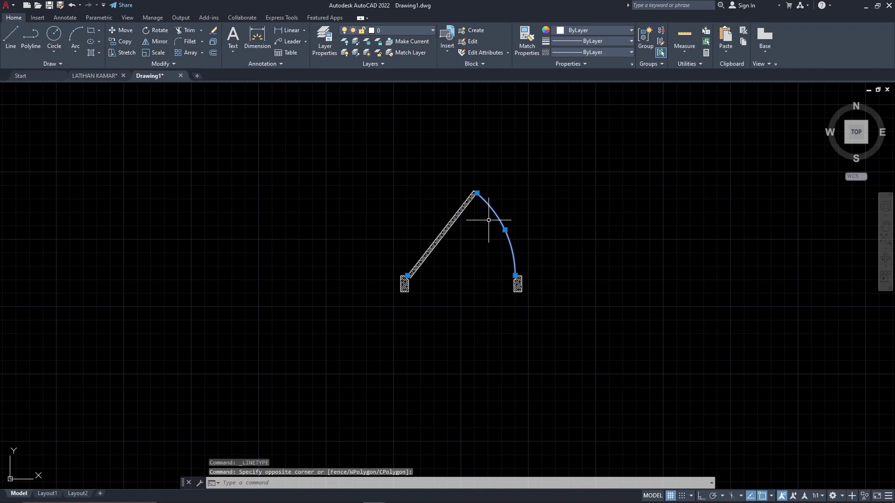
pyautogui.click(606, 54)
pyautogui.click(596, 87)
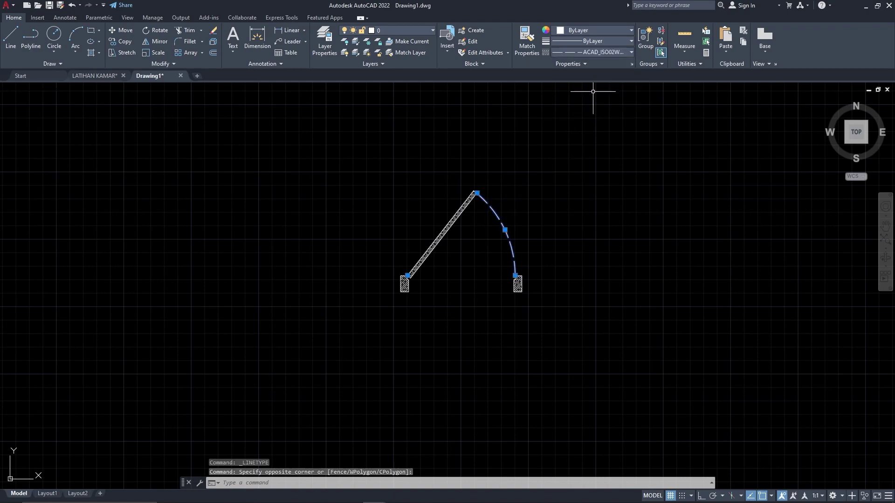
pyautogui.press('Escape')
# Put the whole door, including frames, leaf, hatches and swing arc, on the kusen layer.
pyautogui.click(605, 341)
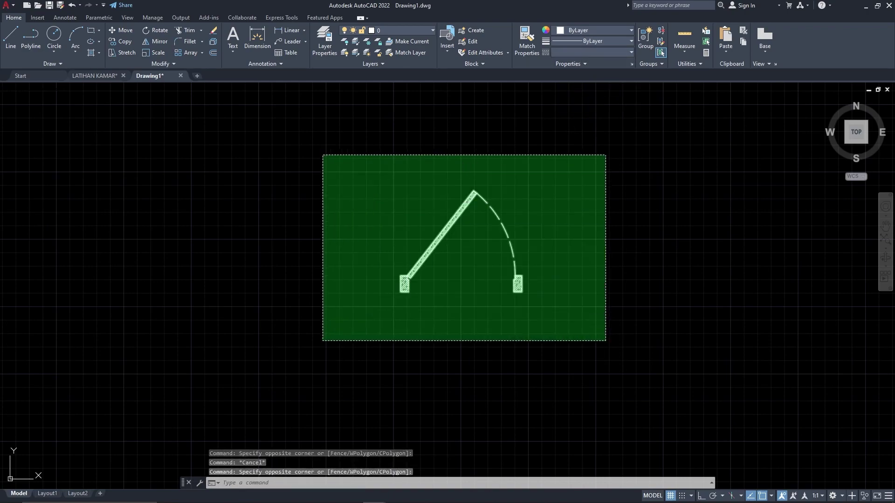
pyautogui.click(320, 150)
pyautogui.click(412, 31)
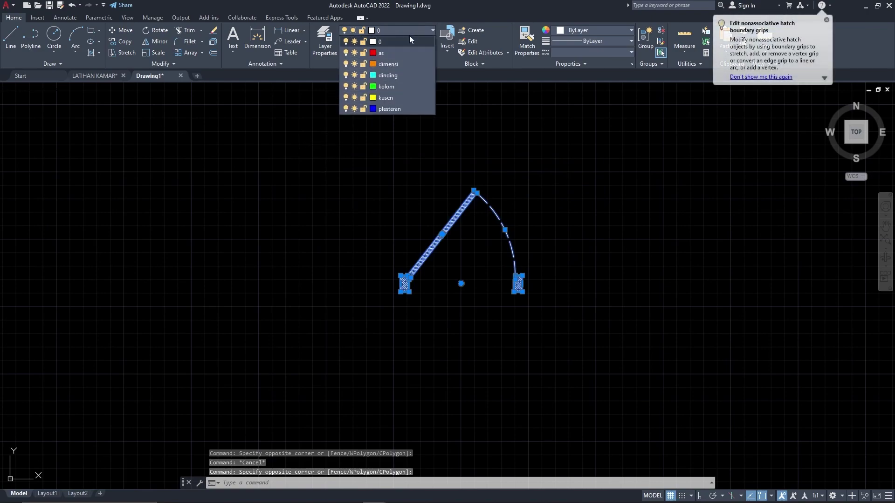
pyautogui.click(379, 97)
pyautogui.press('Escape')
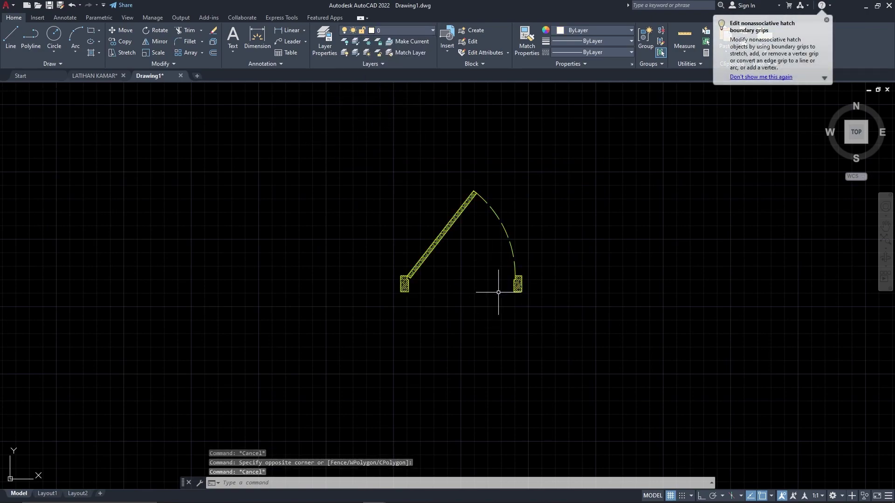
# Group the frame profiles, door leaf, hatches and swing arc into one unnamed group.
pyautogui.scroll(4, 498, 292)
pyautogui.scroll(2, 519, 280)
pyautogui.scroll(-4, 524, 248)
pyautogui.moveTo(523, 247); pyautogui.dragTo(519, 250, button='middle')
pyautogui.click(645, 387)
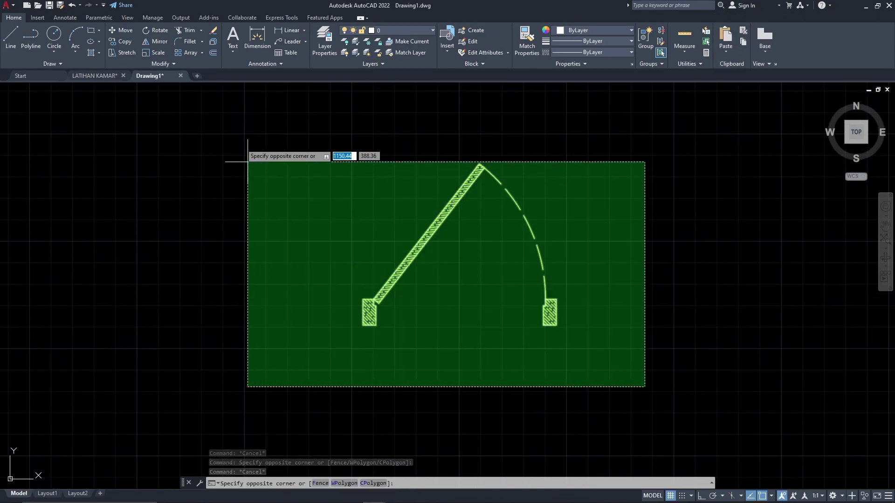
pyautogui.click(237, 128)
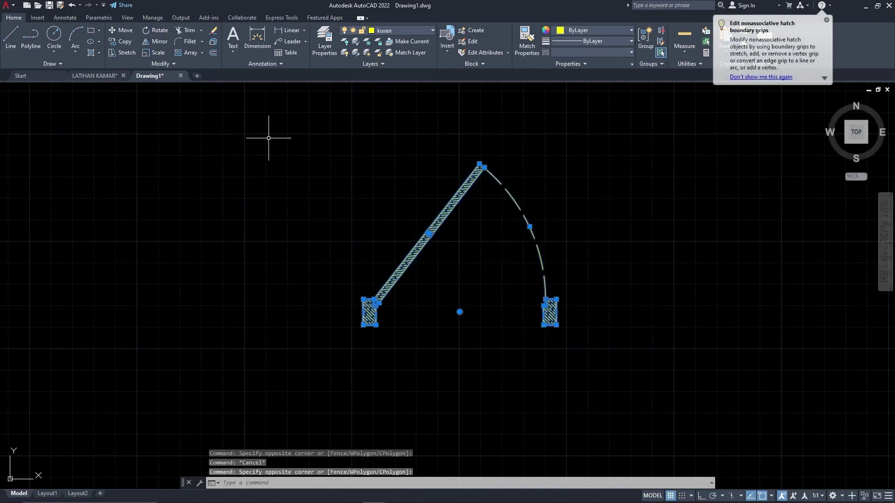
pyautogui.write('G')
pyautogui.press('Return')
# Move the door group from the left frame's outer edge midpoint to the midpoint of the column's right face.
pyautogui.click(443, 372)
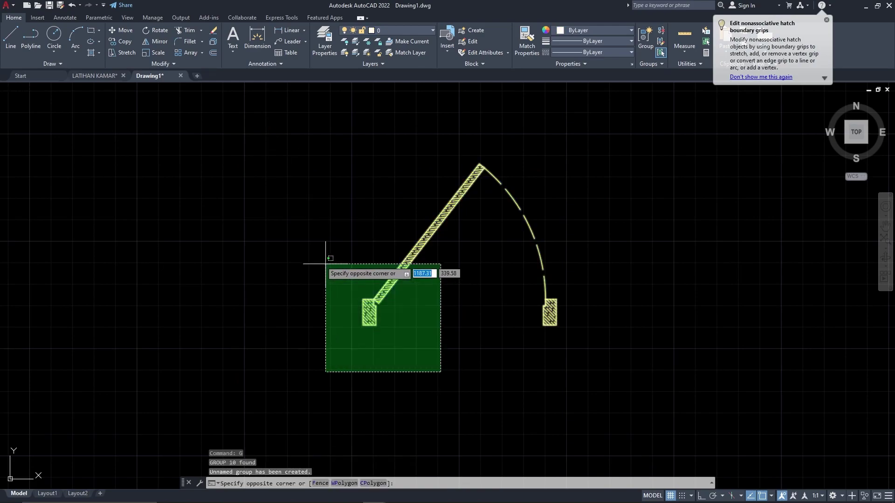
pyautogui.click(321, 260)
pyautogui.write('m')
pyautogui.press('Return')
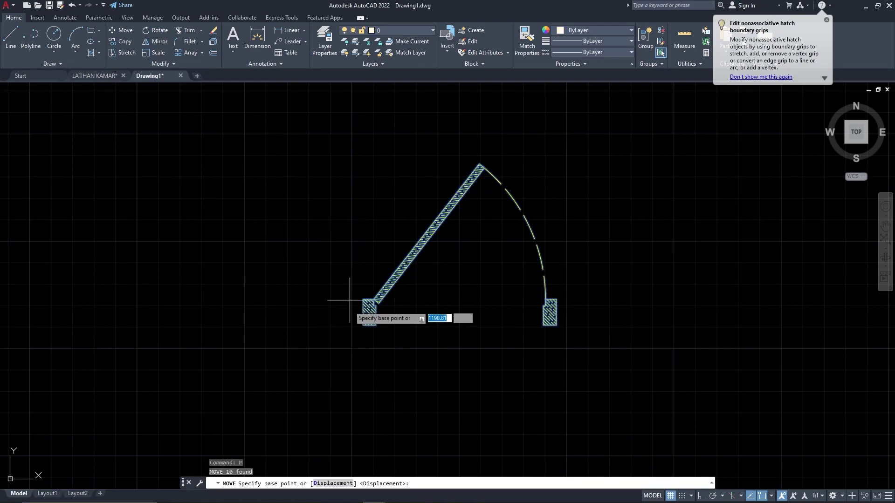
pyautogui.click(363, 311)
pyautogui.scroll(-5, 443, 334)
pyautogui.scroll(8, 463, 293)
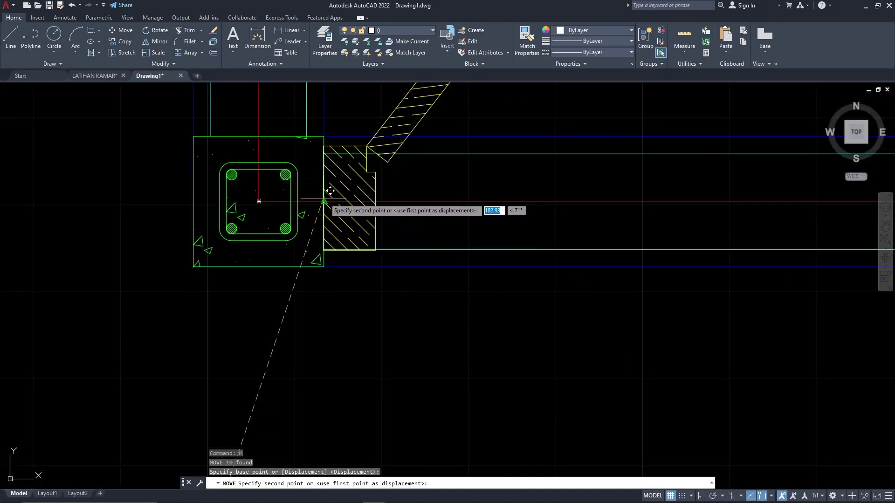
pyautogui.click(325, 202)
pyautogui.scroll(-5, 322, 210)
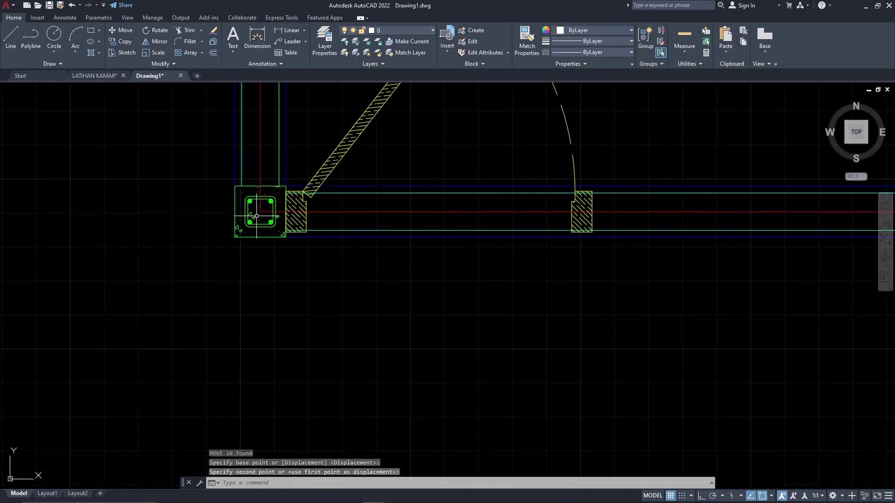
# Turn on Ortho and draw a vertical line along the right frame's outer face, from the upper to the lower plaster line.
pyautogui.scroll(6, 471, 205)
pyautogui.scroll(-8, 523, 144)
pyautogui.scroll(4, 449, 146)
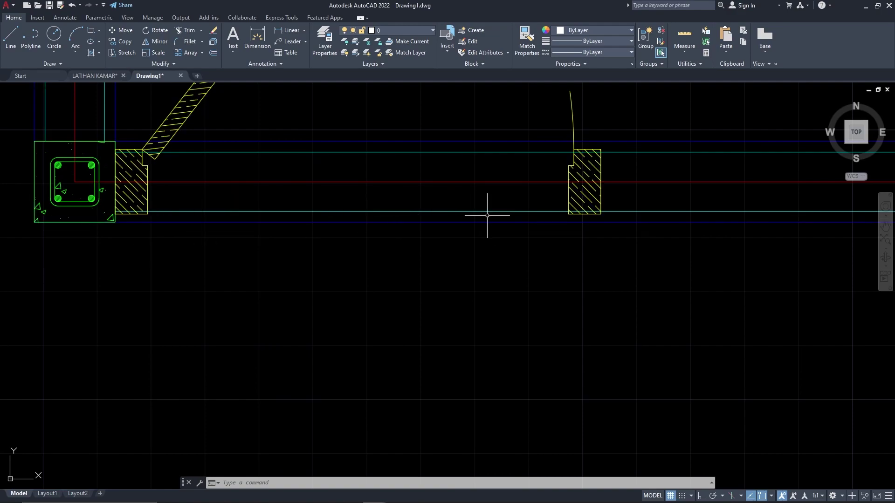
pyautogui.moveTo(512, 182); pyautogui.dragTo(508, 270, button='middle')
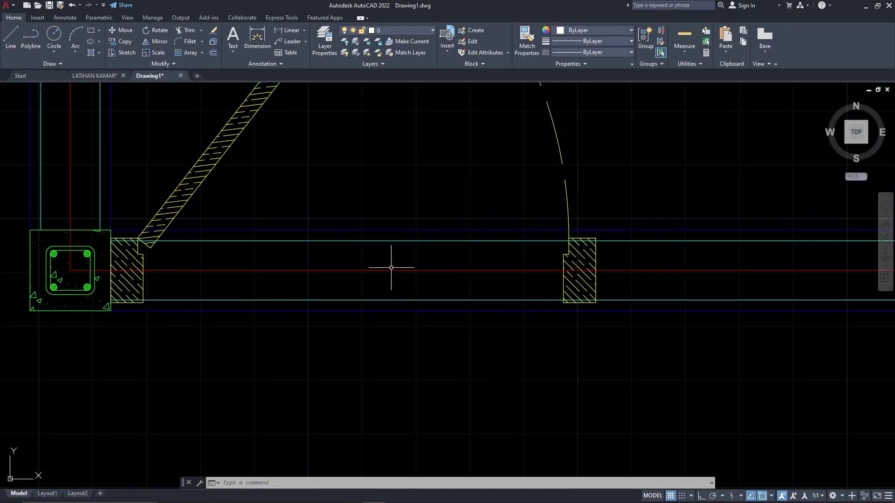
pyautogui.moveTo(479, 206); pyautogui.dragTo(493, 220, button='middle')
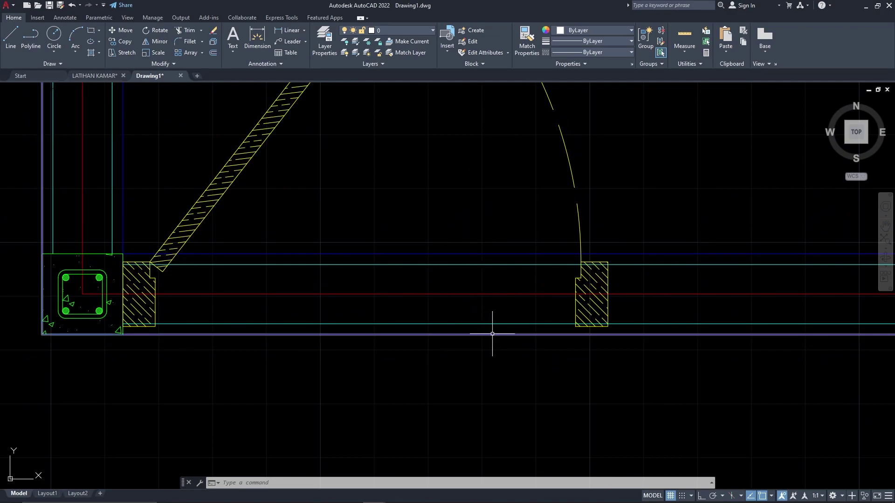
pyautogui.moveTo(597, 269); pyautogui.dragTo(513, 255, button='middle')
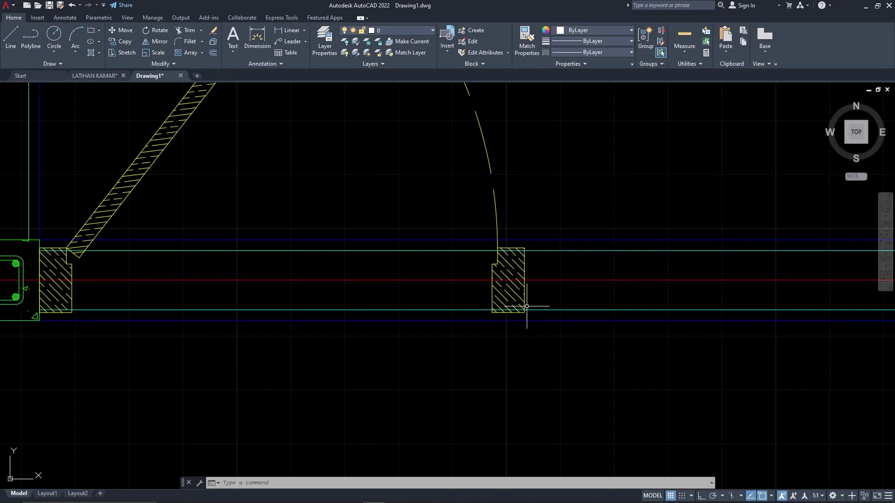
pyautogui.press('Return')
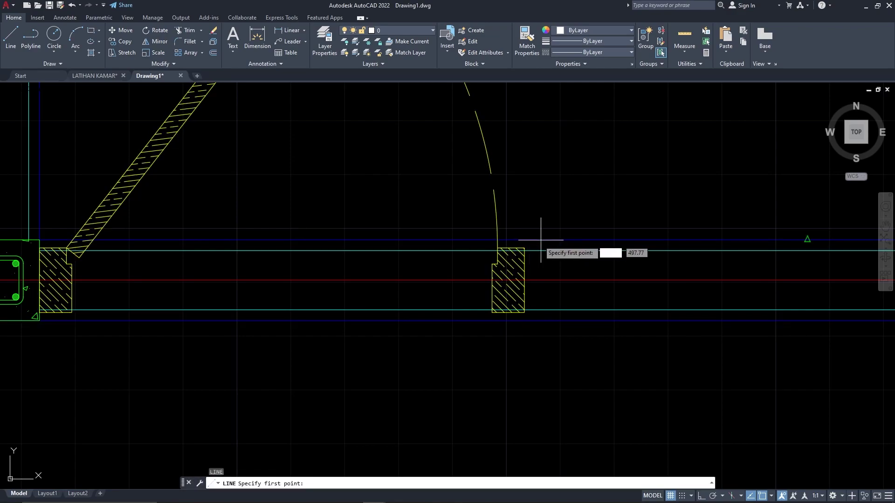
pyautogui.click(524, 240)
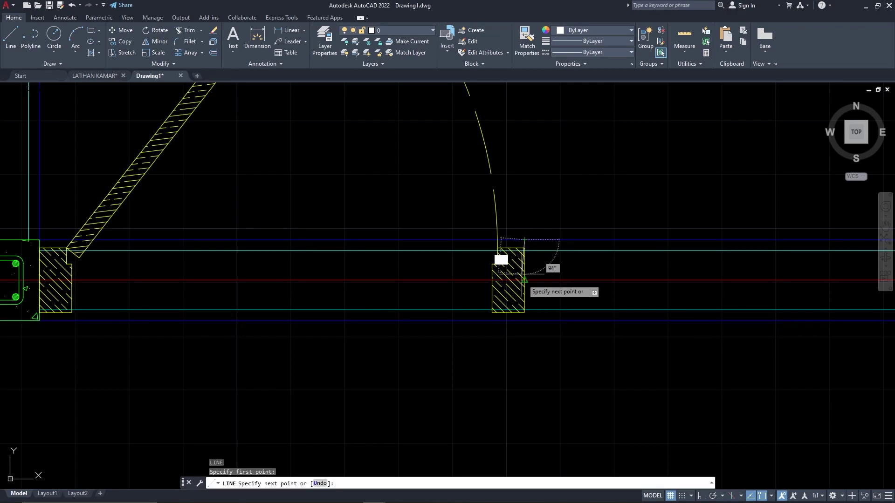
pyautogui.click(701, 496)
pyautogui.click(525, 320)
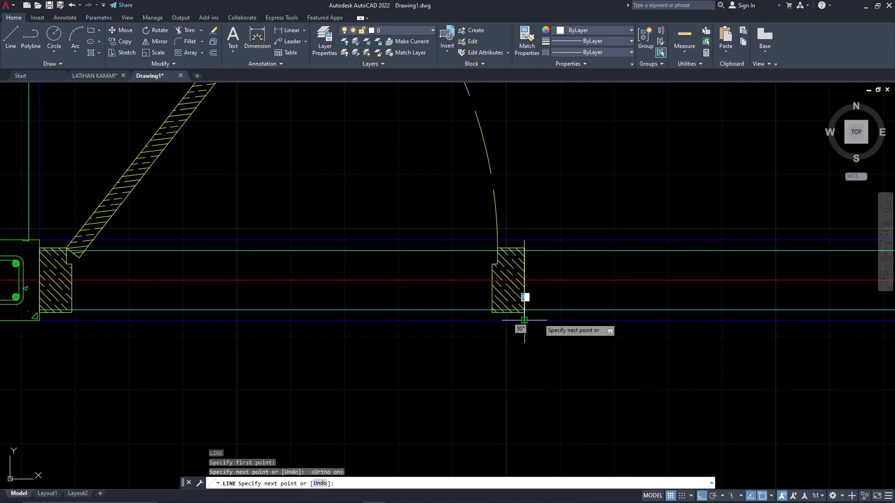
pyautogui.press('Return')
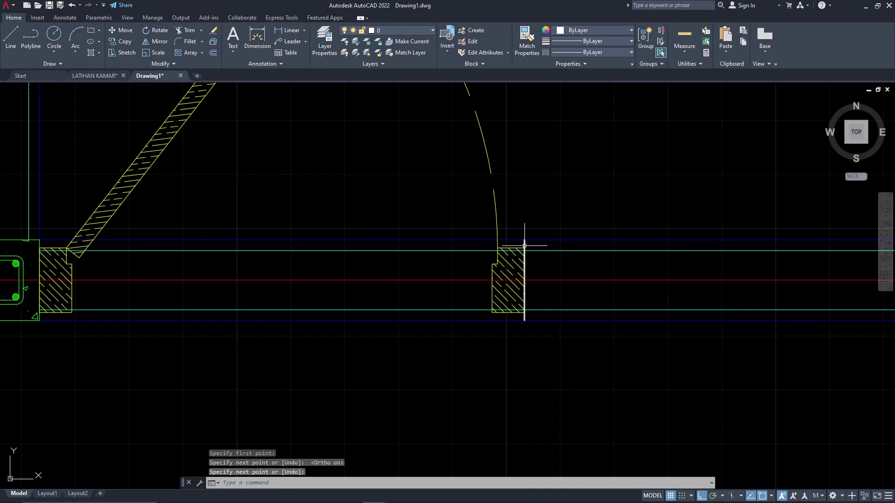
# Put the new vertical line at the right frame on the plesteran layer.
pyautogui.click(524, 245)
pyautogui.click(398, 30)
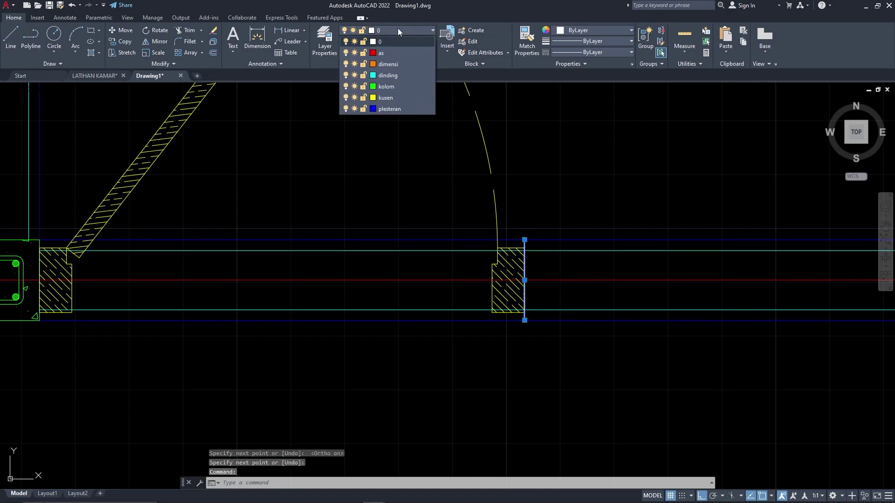
pyautogui.click(399, 108)
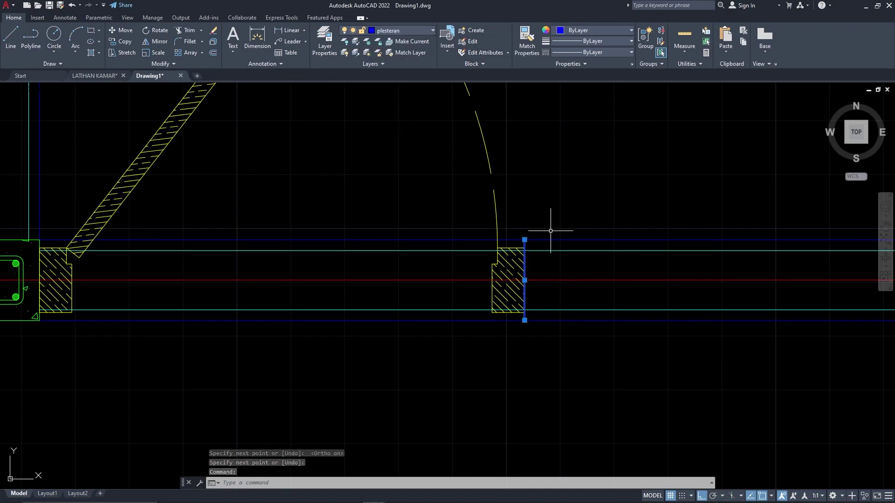
pyautogui.press('Escape')
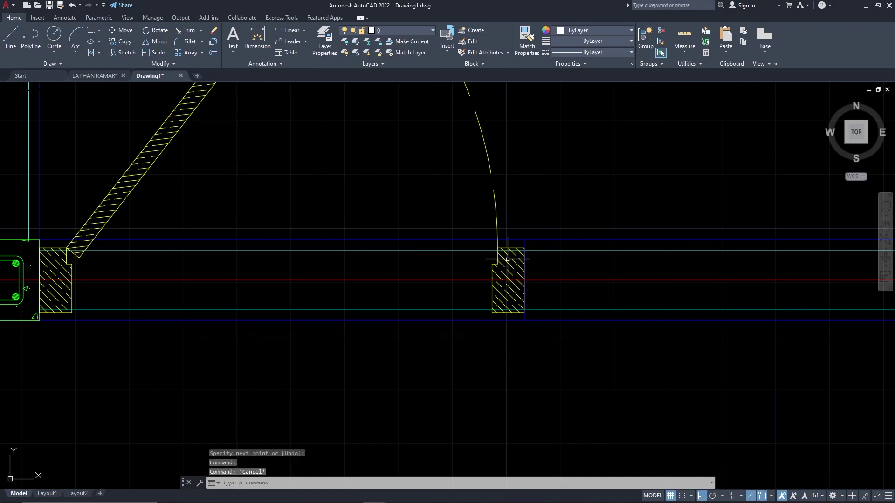
# Trim the plaster and wall lines at the left frame, using the door group and column as cutting edges.
pyautogui.click(494, 261)
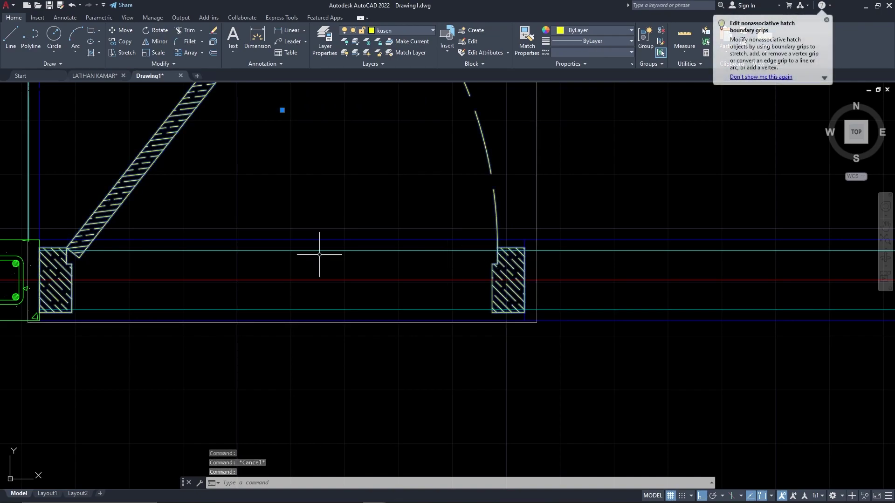
pyautogui.click(40, 246)
pyautogui.moveTo(55, 231); pyautogui.dragTo(189, 218, button='middle')
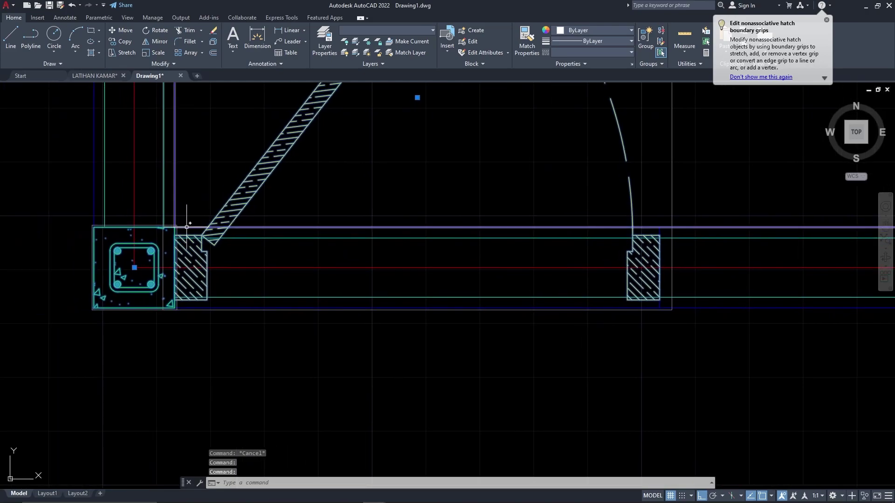
pyautogui.write('tr')
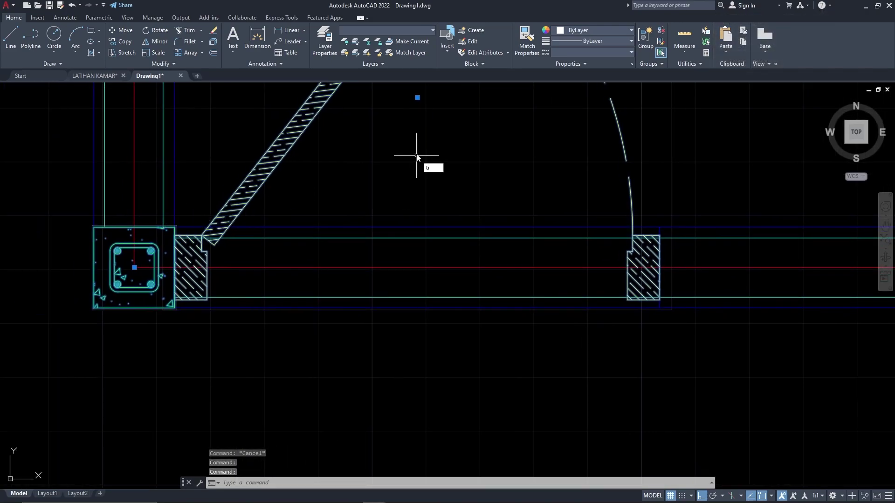
pyautogui.press('Return')
pyautogui.click(209, 228)
pyautogui.scroll(6, 181, 238)
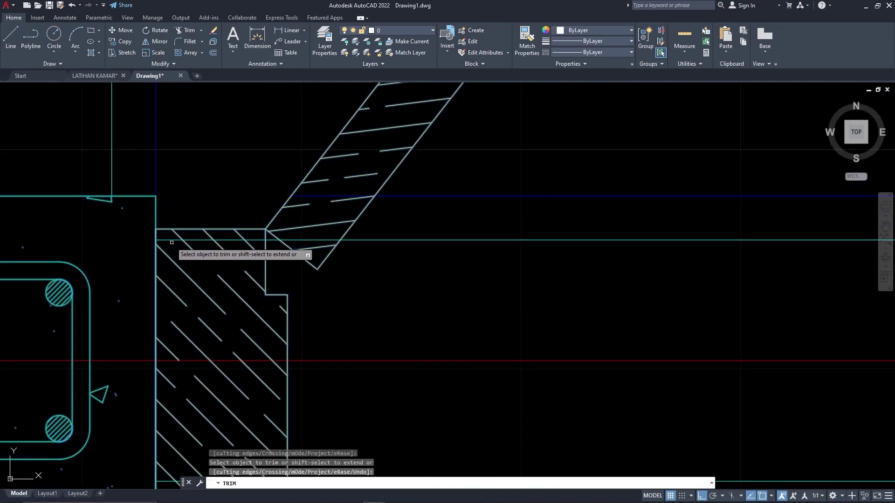
pyautogui.scroll(-5, 171, 238)
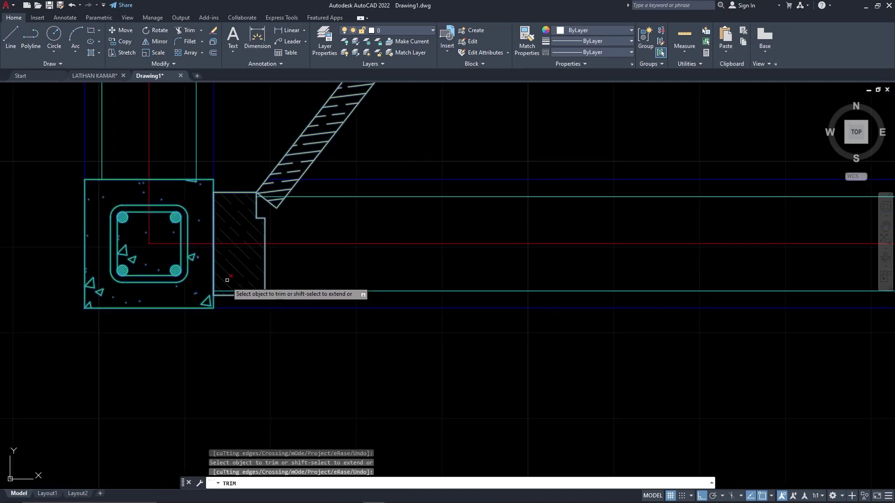
pyautogui.scroll(5, 230, 288)
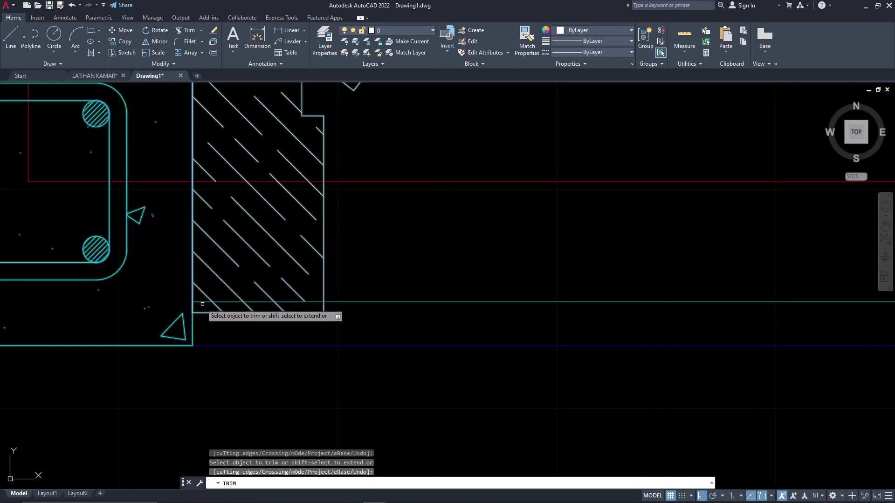
pyautogui.scroll(-6, 200, 303)
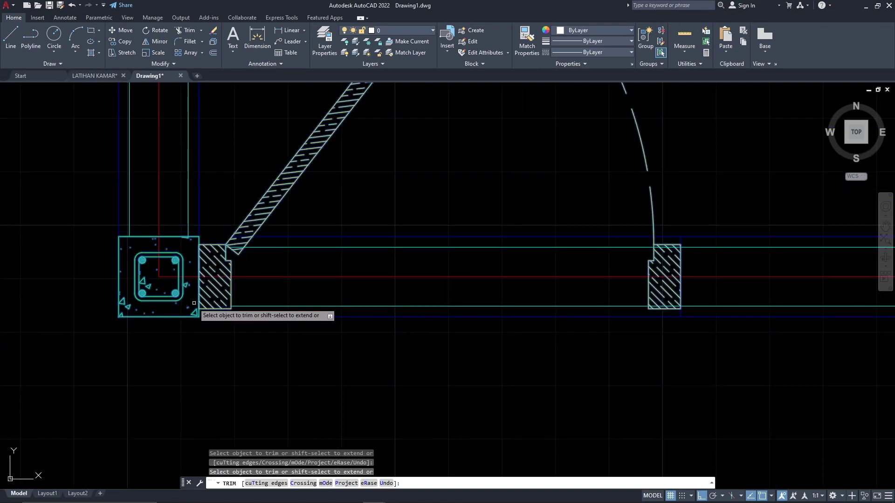
# Trim the upper plaster line and both wall lines where they cross the right frame.
pyautogui.scroll(-2, 263, 244)
pyautogui.scroll(4, 502, 243)
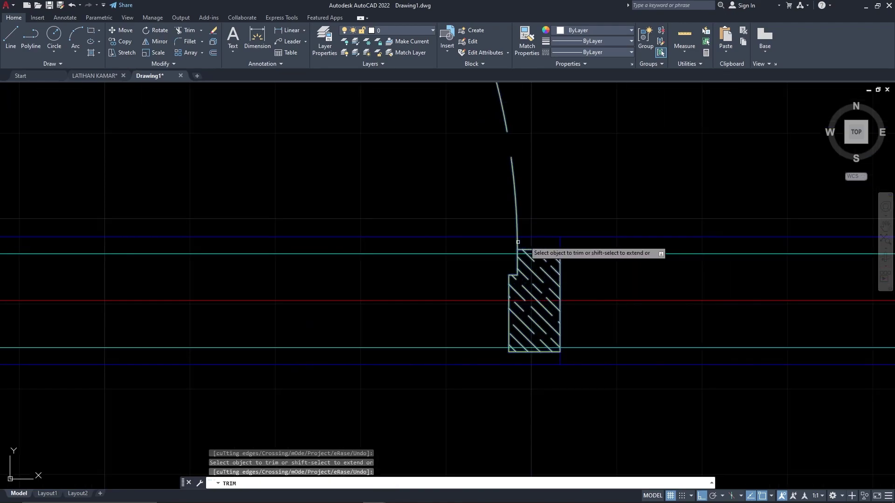
pyautogui.click(544, 254)
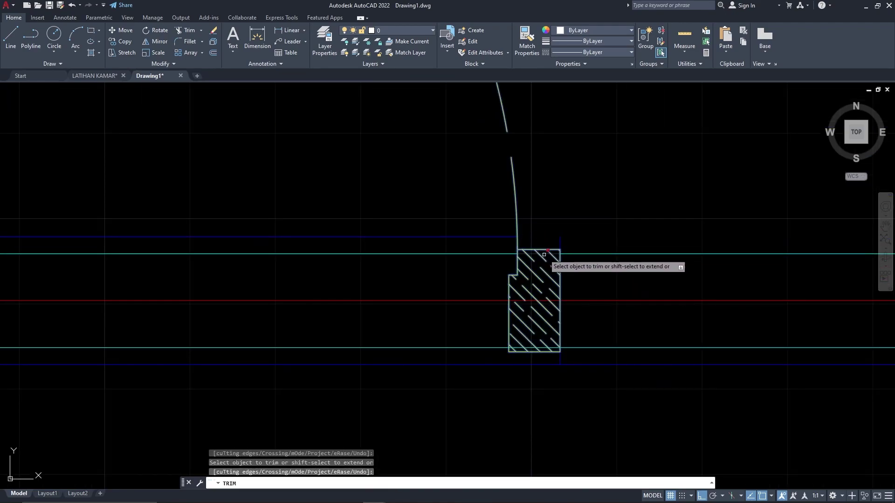
pyautogui.click(555, 348)
pyautogui.press('Return')
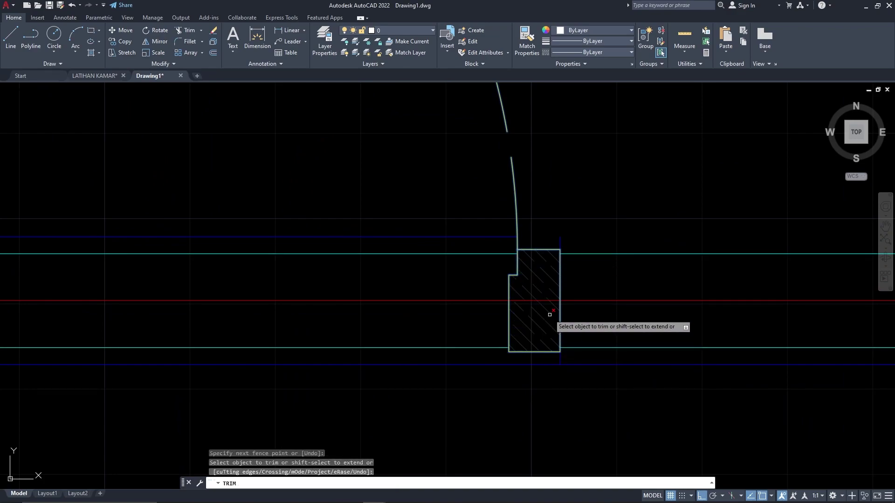
# Trim the upper plaster line and both wall lines across the door opening between the two frames.
pyautogui.scroll(-3, 525, 262)
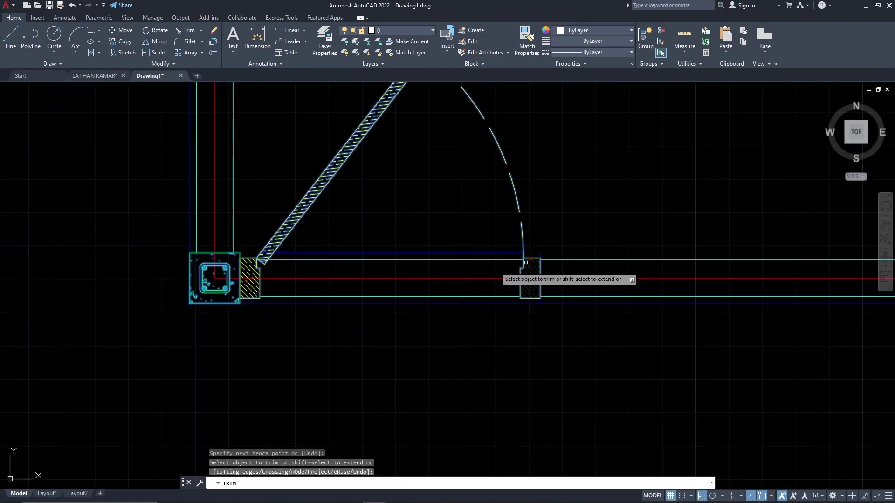
pyautogui.click(467, 254)
pyautogui.click(467, 259)
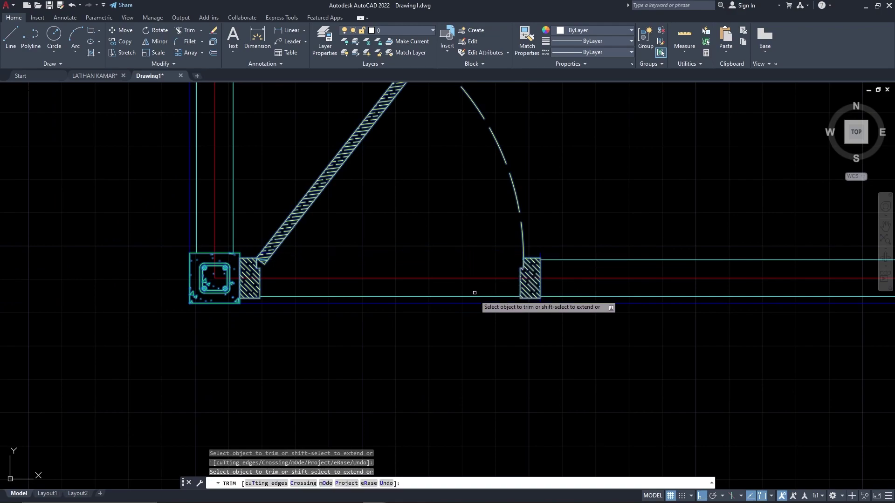
pyautogui.click(475, 296)
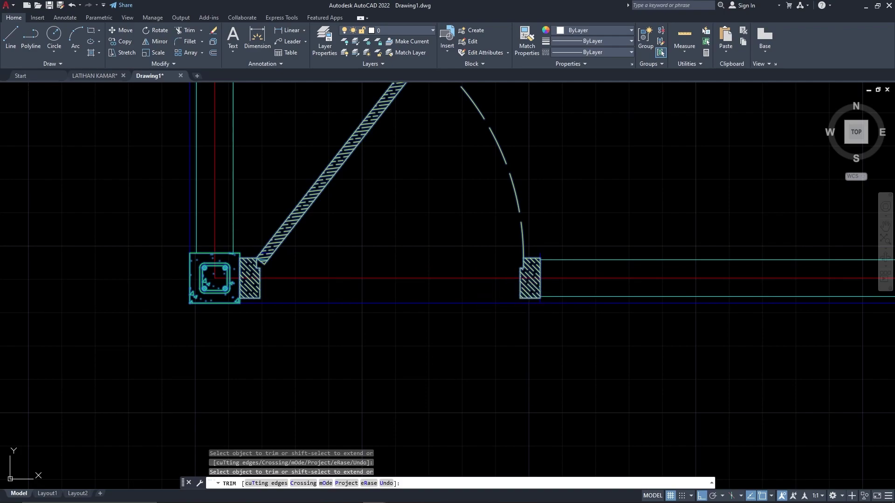
pyautogui.press('Return')
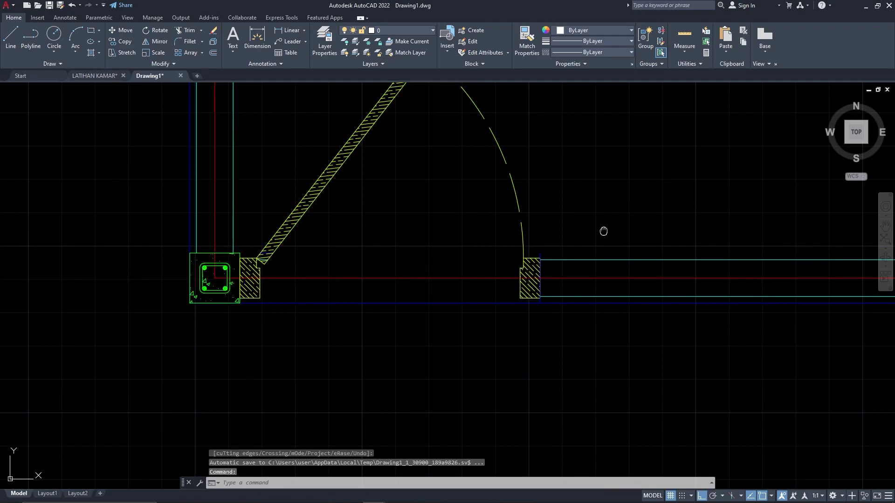
# Check the vertical plaster line at the right frame and undo the whole trim of the wall and plaster lines.
pyautogui.moveTo(605, 231); pyautogui.dragTo(423, 236, button='middle')
pyautogui.scroll(5, 359, 256)
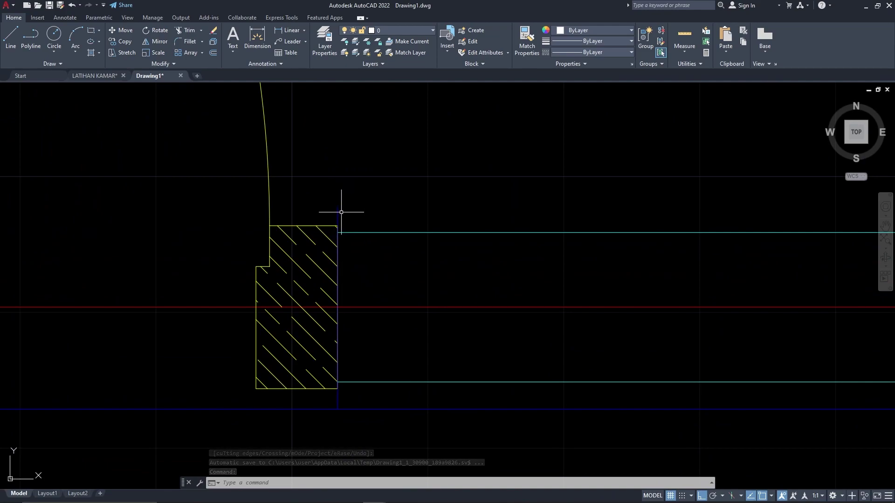
pyautogui.scroll(4, 343, 210)
pyautogui.click(392, 203)
pyautogui.click(318, 167)
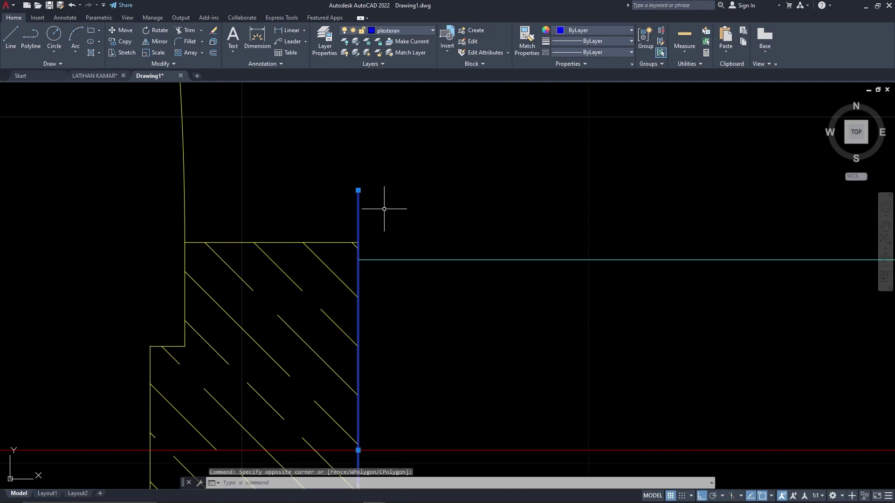
pyautogui.scroll(-4, 383, 209)
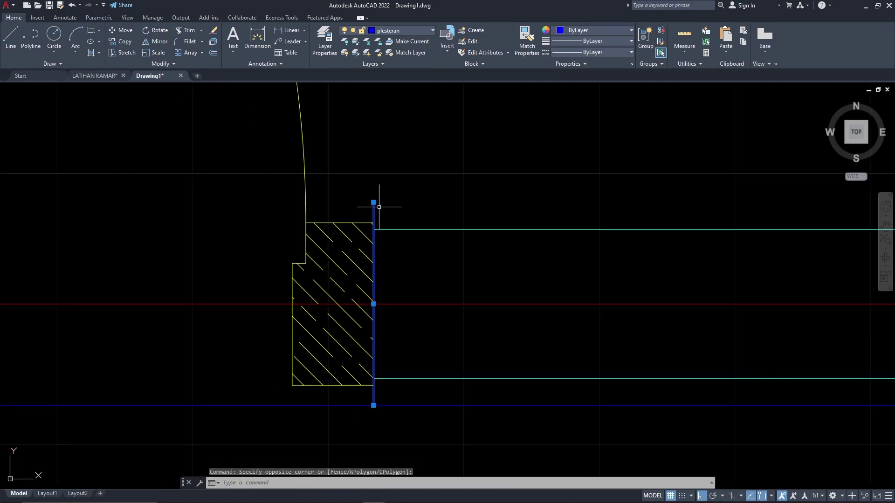
pyautogui.press('Escape')
pyautogui.hotkey('ctrl', 'z')
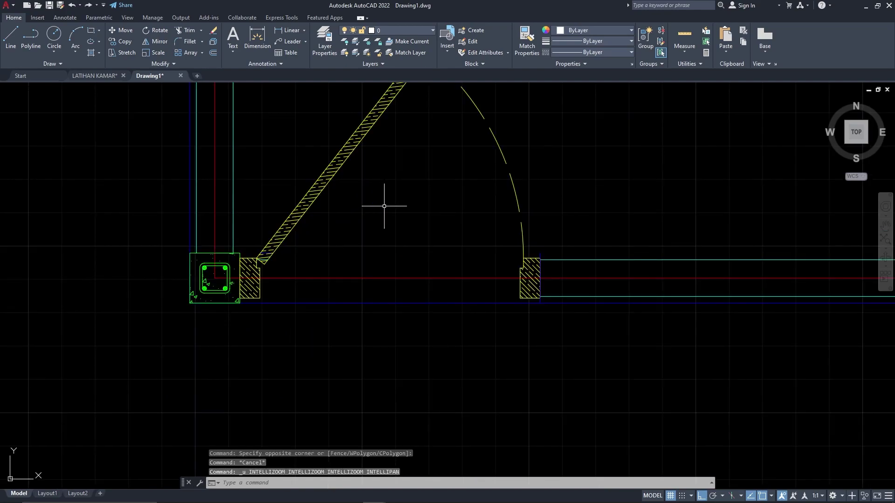
pyautogui.hotkey('ctrl', 'z')
# Trim the upper plaster line and both wall lines at the right frame, using the door group, column and vertical plaster line as cutting edges.
pyautogui.click(638, 206)
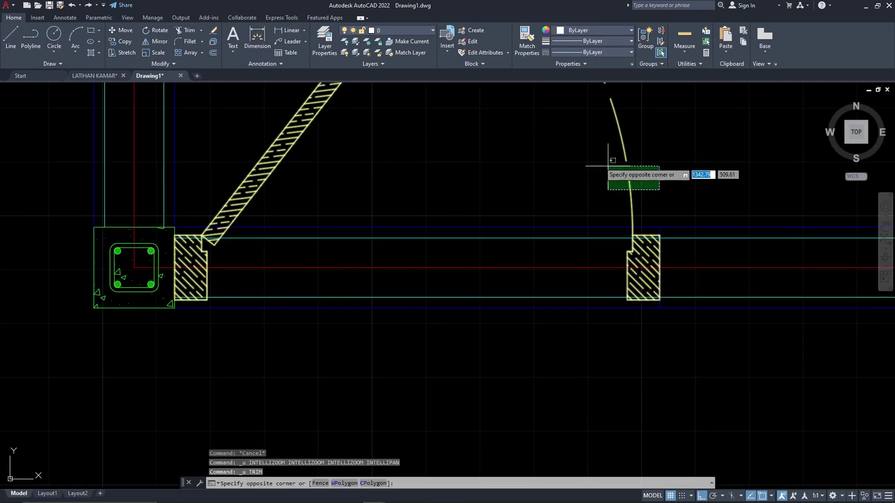
pyautogui.click(609, 174)
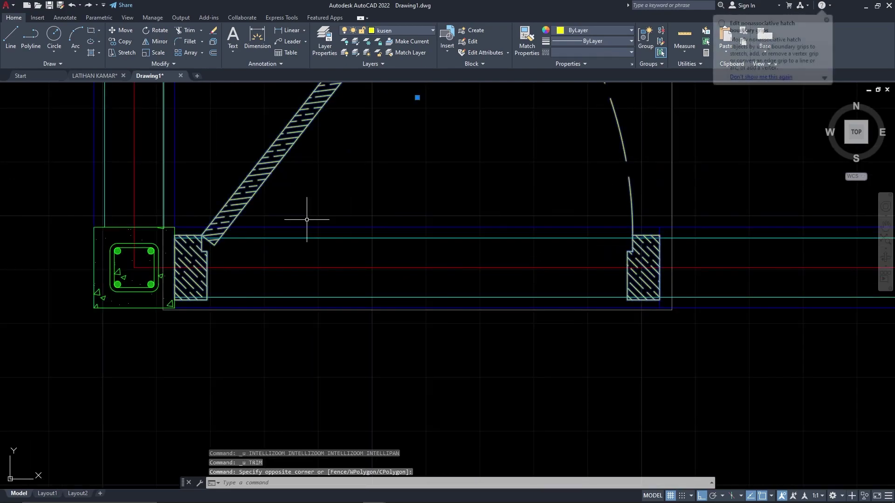
pyautogui.click(175, 229)
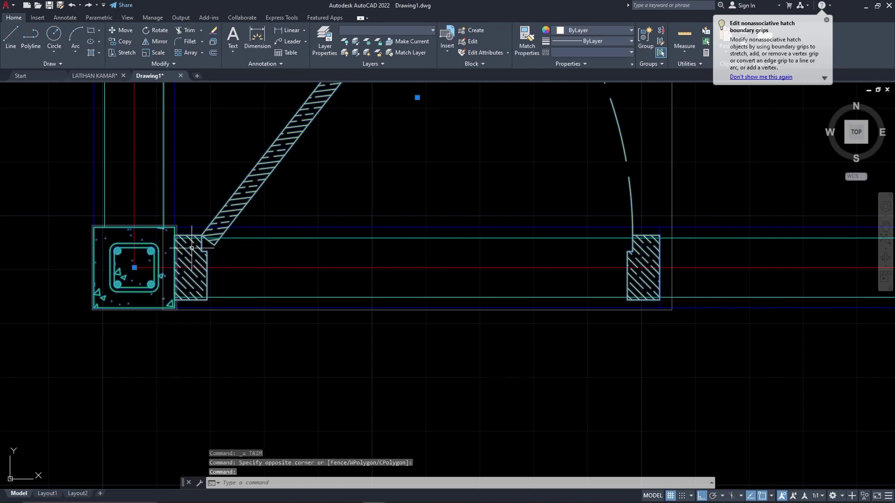
pyautogui.scroll(6, 673, 230)
pyautogui.click(636, 241)
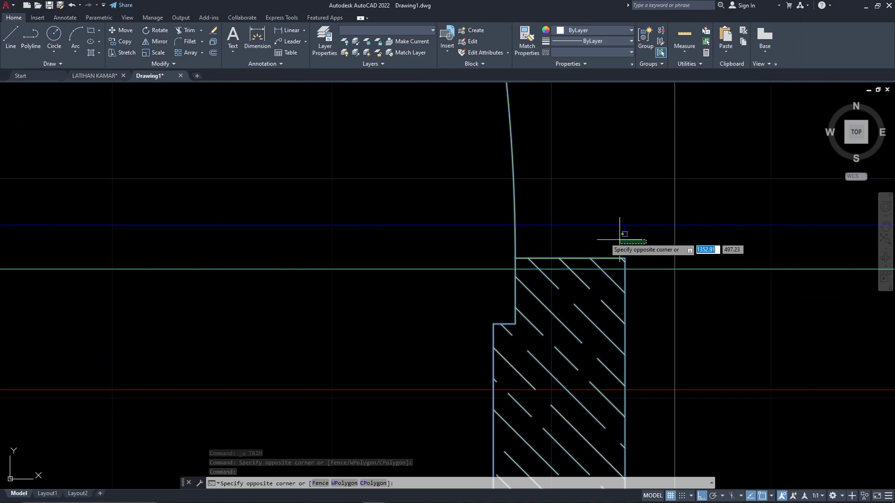
pyautogui.click(599, 232)
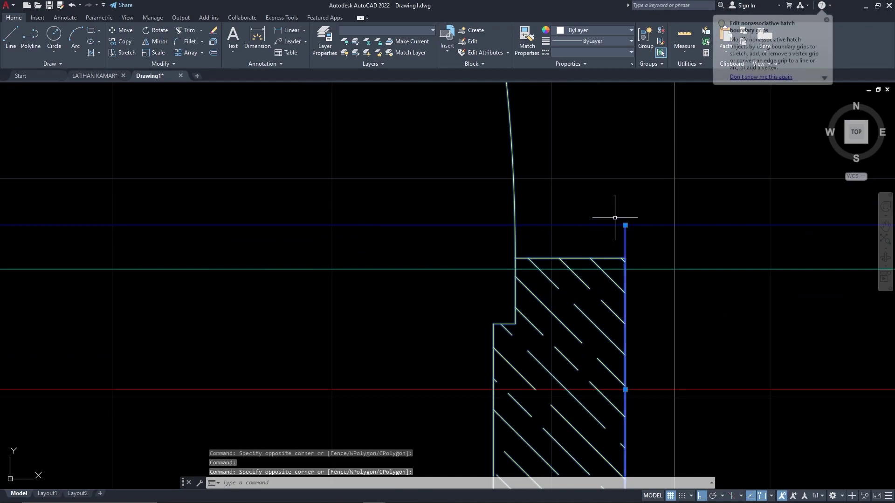
pyautogui.press('Return')
pyautogui.click(573, 226)
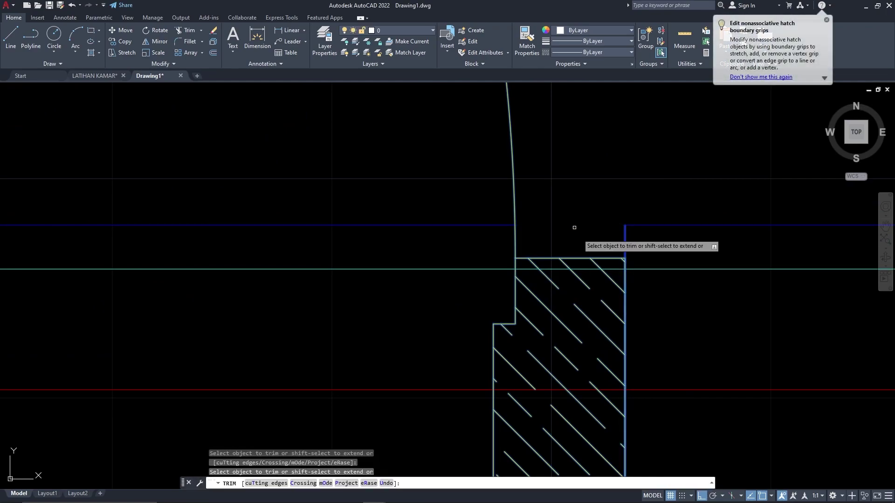
pyautogui.scroll(-3, 591, 211)
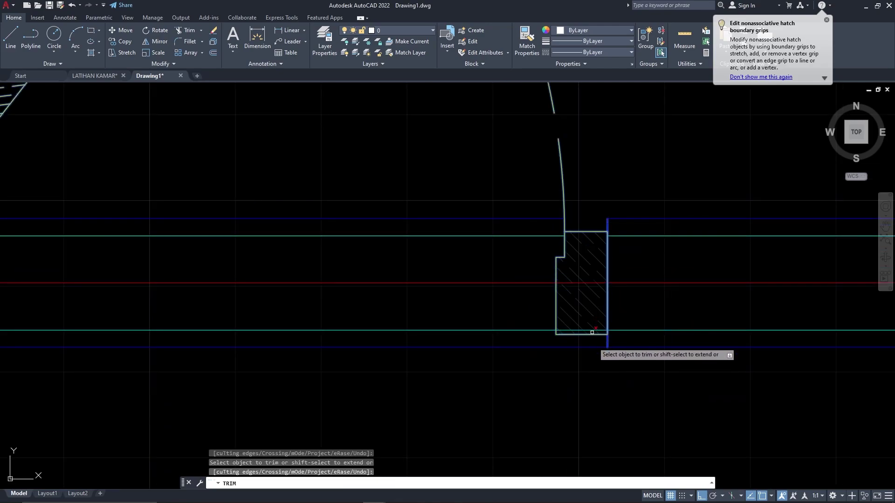
pyautogui.scroll(6, 593, 341)
pyautogui.click(631, 300)
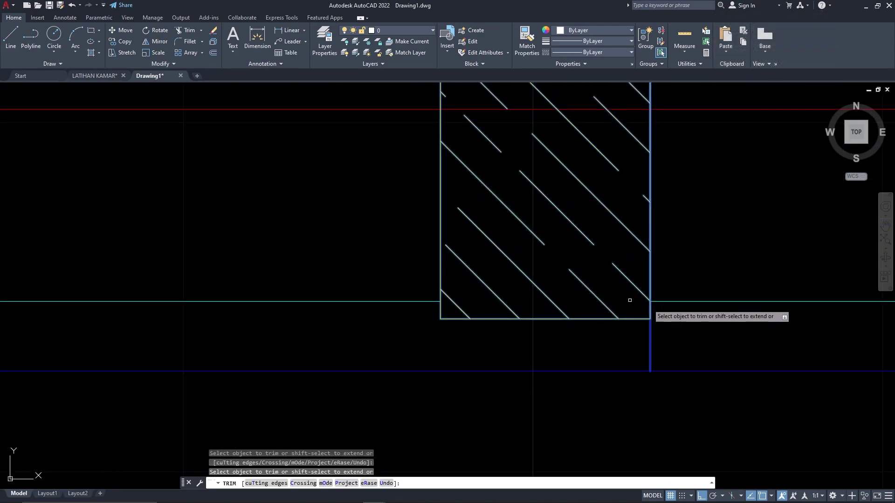
pyautogui.scroll(-8, 677, 303)
pyautogui.scroll(-2, 678, 303)
# Trim the upper plaster line and both wall lines where they cross the left frame beside the column.
pyautogui.scroll(6, 390, 269)
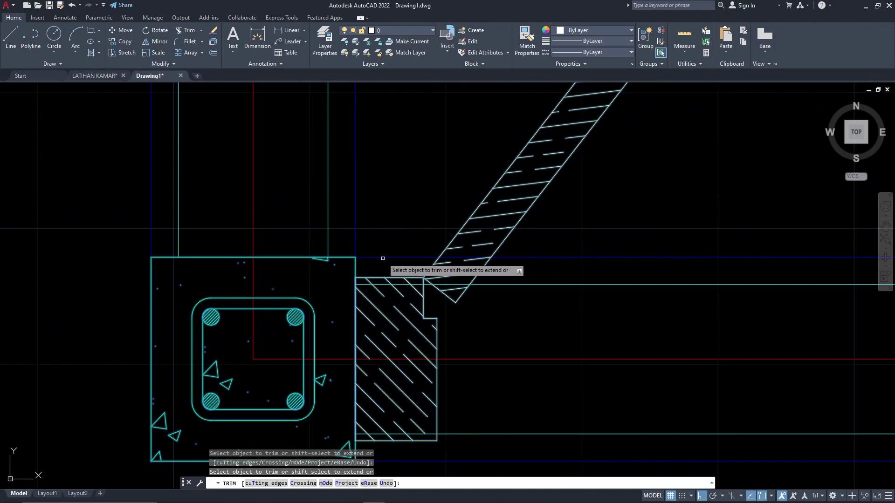
pyautogui.click(396, 434)
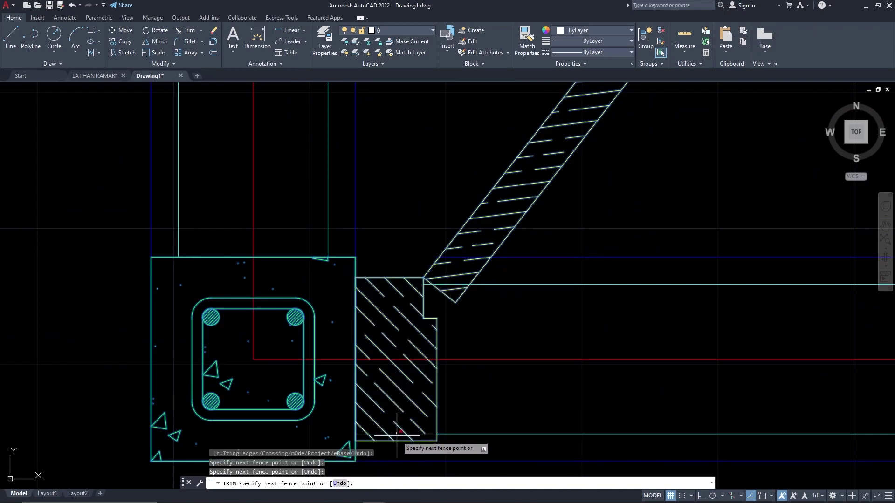
pyautogui.press('Return')
# Trim the upper plaster line and both wall lines across the opening between the door leaf and the right frame.
pyautogui.scroll(-4, 322, 368)
pyautogui.moveTo(643, 379); pyautogui.dragTo(564, 355, button='middle')
pyautogui.click(564, 355)
pyautogui.click(585, 392)
pyautogui.press('Return')
pyautogui.click(577, 339)
pyautogui.click(569, 290)
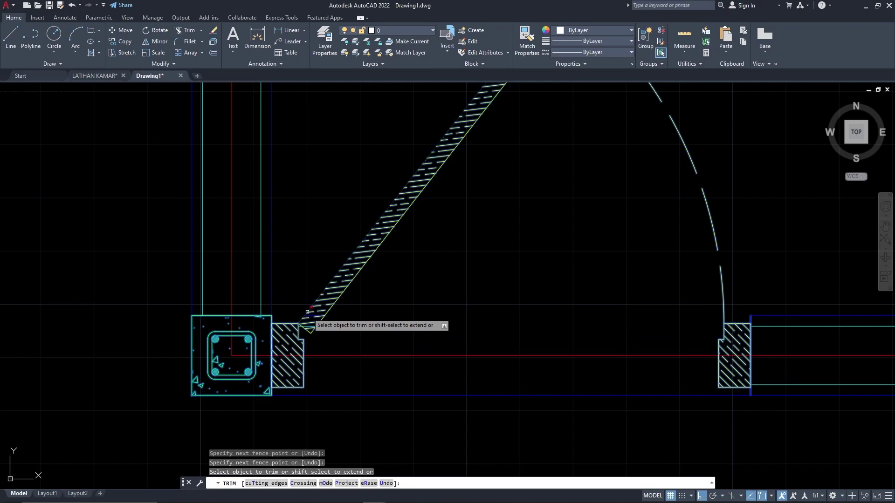
# Trim the leftover plaster and wall line pieces inside the door leaf and at the left frame, and finish the trim.
pyautogui.scroll(4, 307, 311)
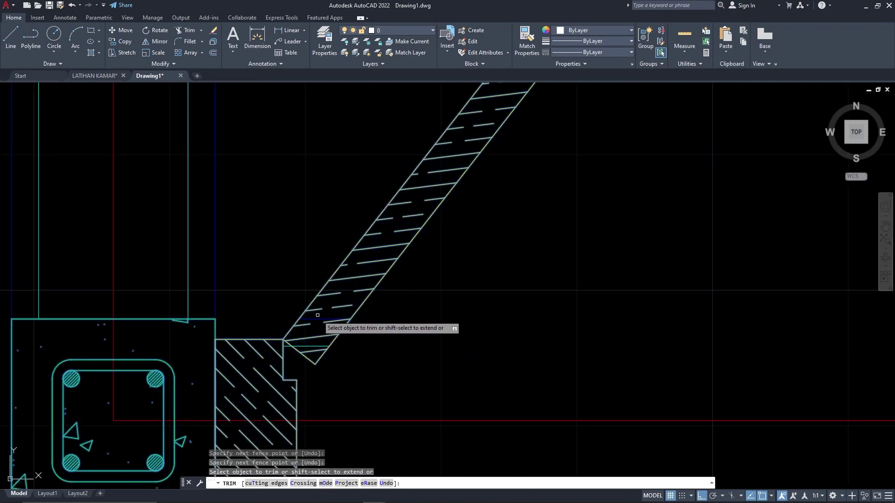
pyautogui.click(311, 348)
pyautogui.click(311, 344)
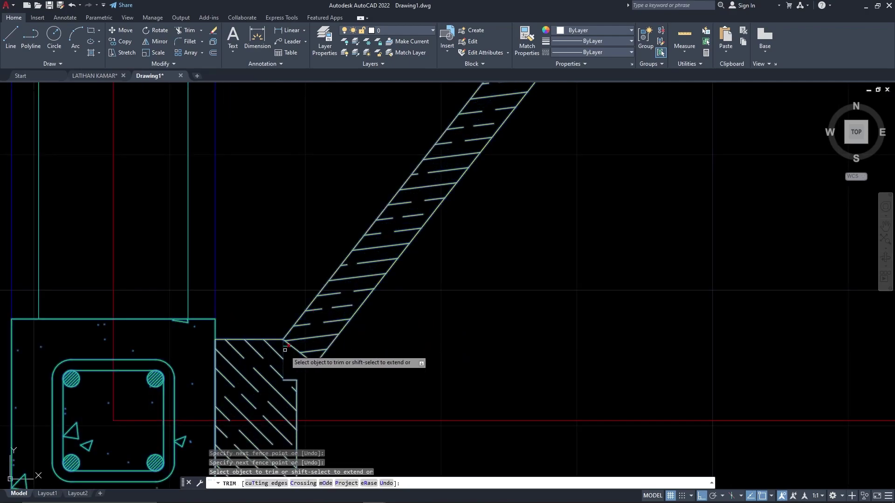
pyautogui.scroll(8, 285, 349)
pyautogui.click(286, 328)
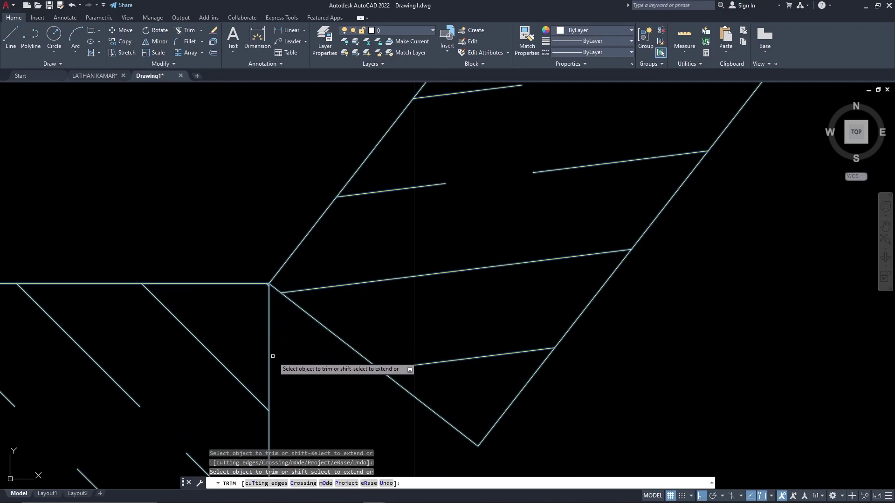
pyautogui.scroll(-10, 272, 356)
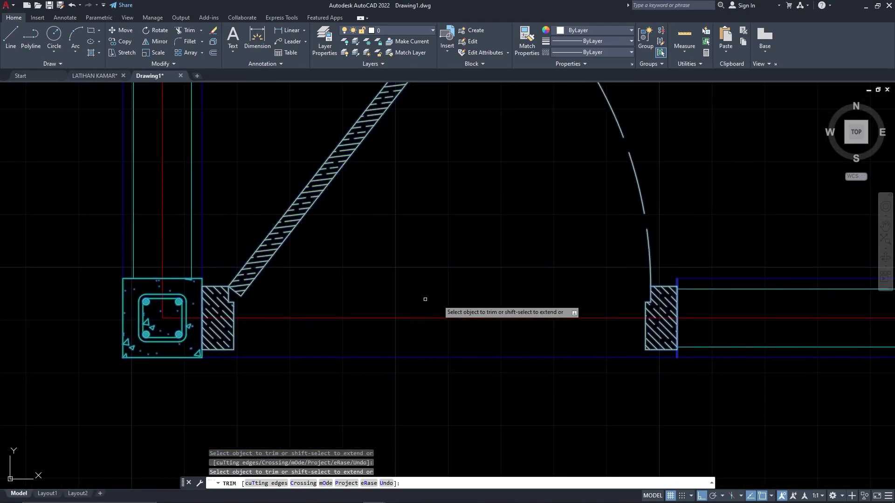
pyautogui.scroll(6, 643, 308)
pyautogui.scroll(-8, 580, 238)
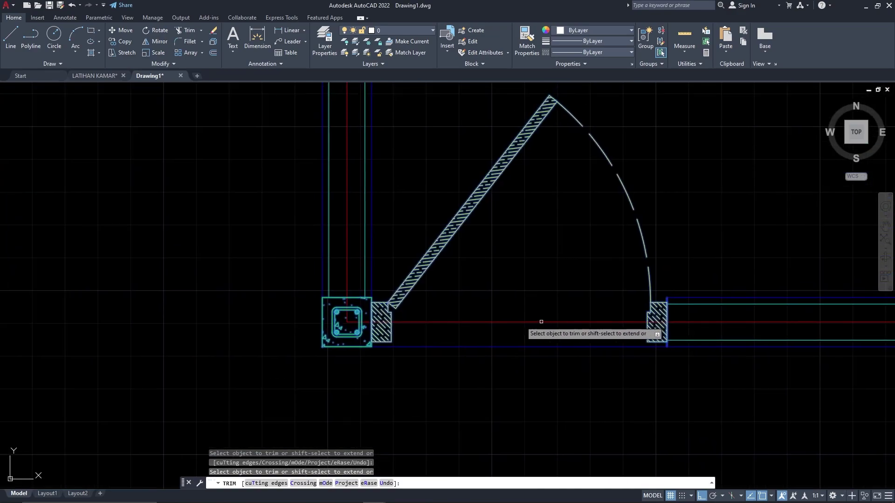
pyautogui.press('Return')
# Examine the wall, plaster and centre lines along the side walls of the room.
pyautogui.moveTo(555, 315); pyautogui.dragTo(452, 285, button='middle')
pyautogui.scroll(-5, 455, 280)
pyautogui.scroll(2, 515, 310)
pyautogui.scroll(-5, 543, 374)
pyautogui.scroll(5, 567, 292)
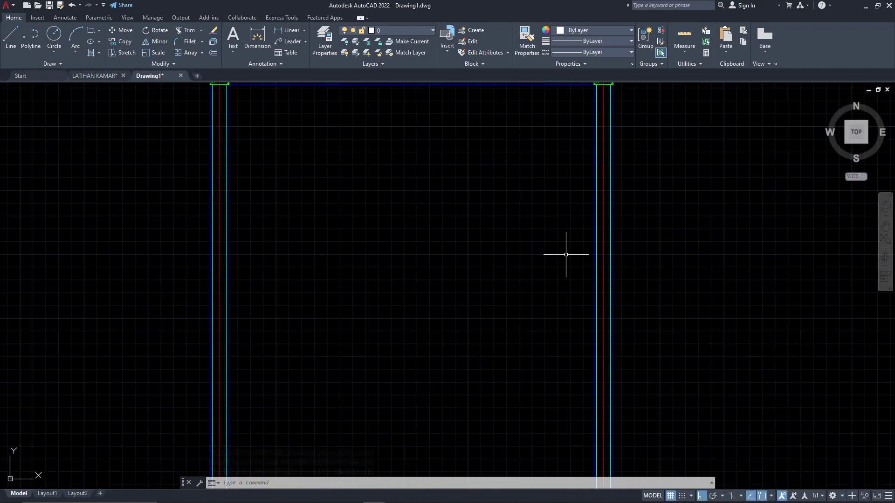
pyautogui.scroll(-4, 565, 254)
pyautogui.scroll(4, 442, 277)
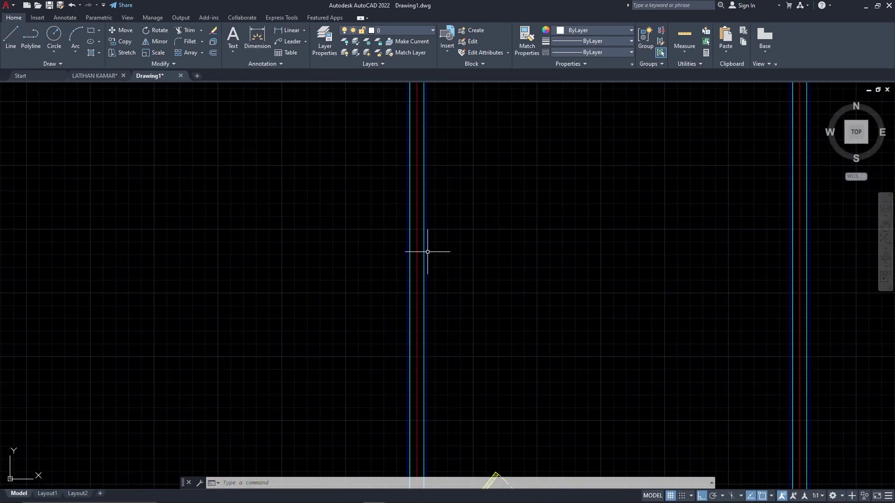
pyautogui.scroll(7, 432, 211)
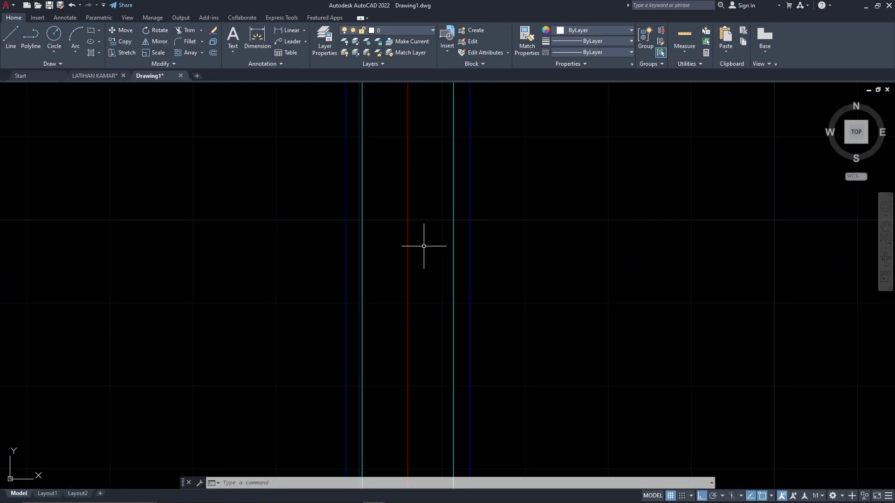
pyautogui.scroll(-3, 403, 219)
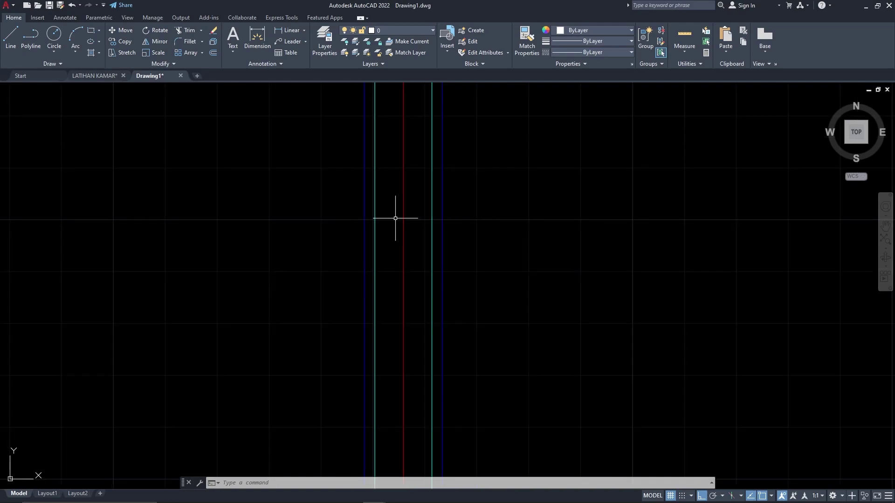
# Turn off the "as" layer to hide the red centre lines of the walls.
pyautogui.click(396, 30)
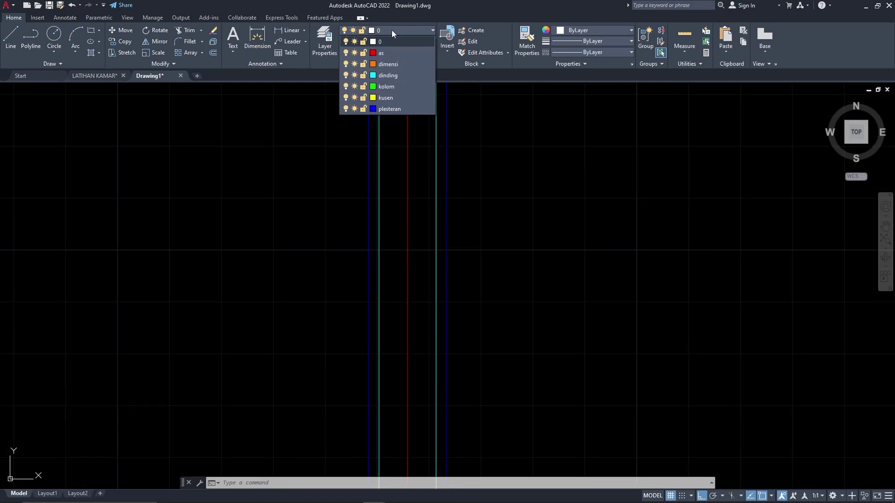
pyautogui.click(346, 53)
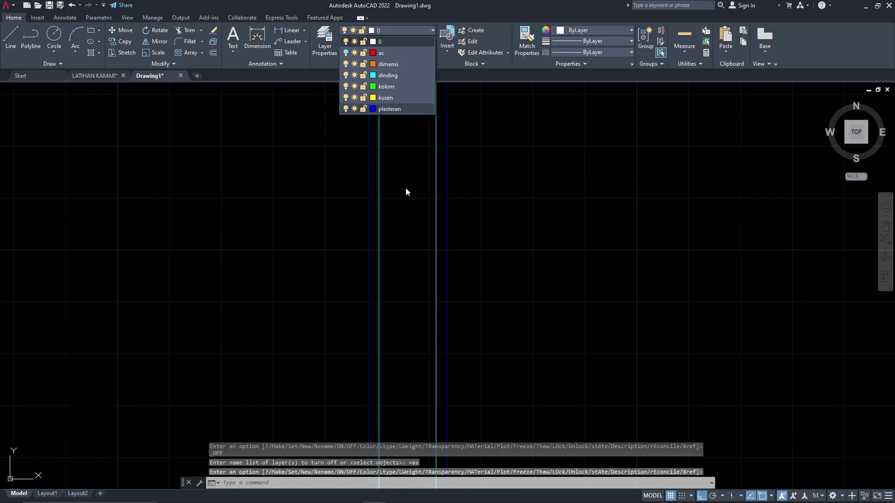
pyautogui.click(419, 191)
# Start a hatch for the top wall with the ANSI32 pattern at angle 0 and scale 1.
pyautogui.moveTo(486, 177); pyautogui.dragTo(449, 263, button='middle')
pyautogui.scroll(-5, 449, 264)
pyautogui.moveTo(536, 217); pyautogui.dragTo(404, 347, button='middle')
pyautogui.write('h')
pyautogui.press('Return')
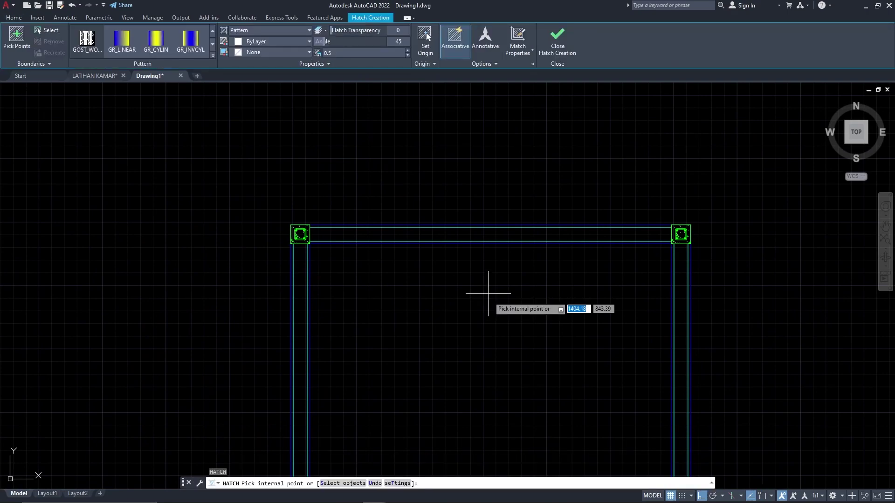
pyautogui.click(213, 56)
pyautogui.scroll(8, 168, 102)
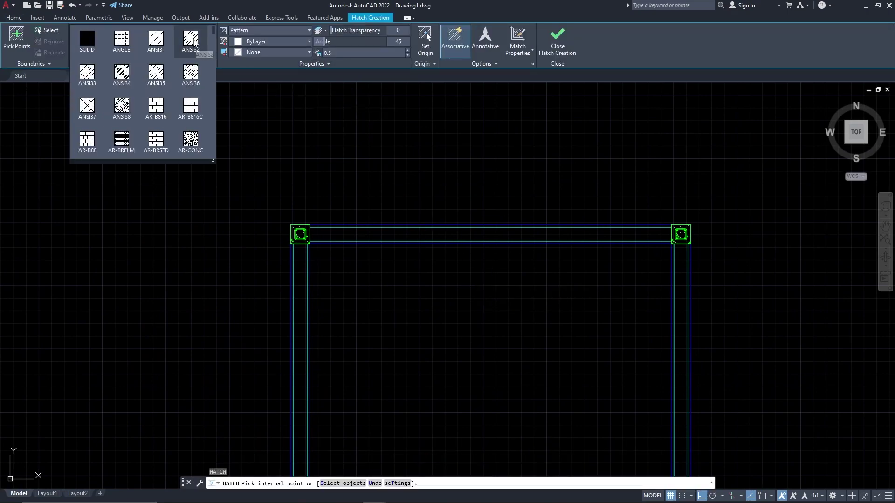
pyautogui.click(194, 42)
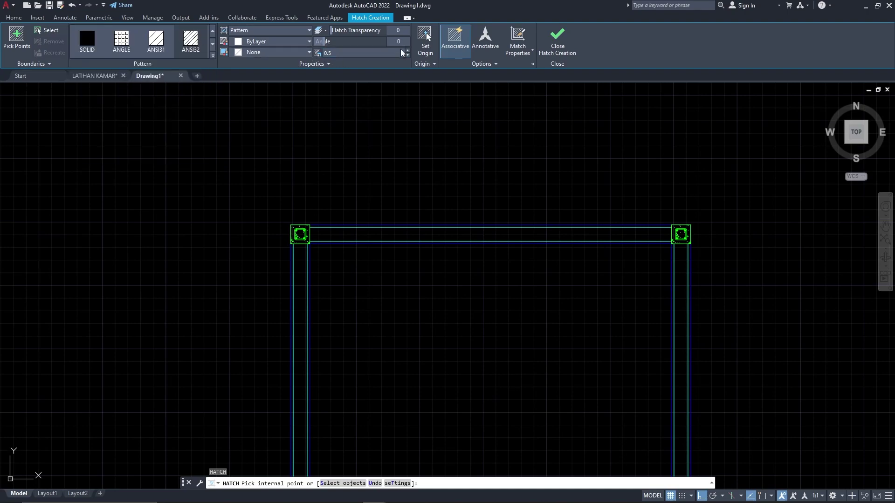
pyautogui.click(359, 53)
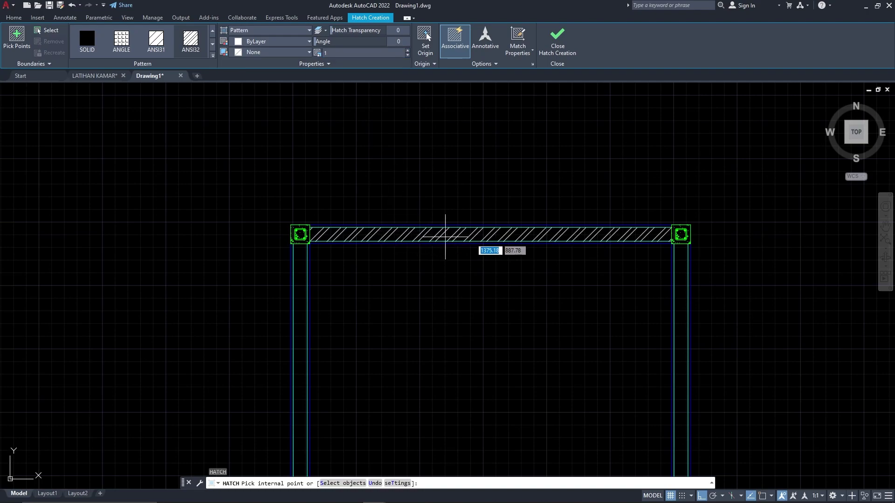
# Preview the hatch inside the top wall and set the hatch scale to 0.5.
pyautogui.scroll(4, 513, 235)
pyautogui.scroll(-4, 513, 235)
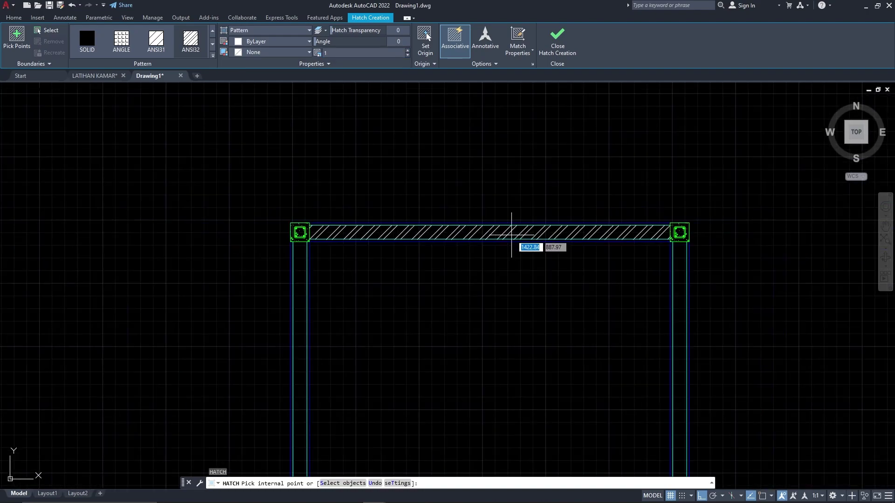
pyautogui.scroll(2, 511, 235)
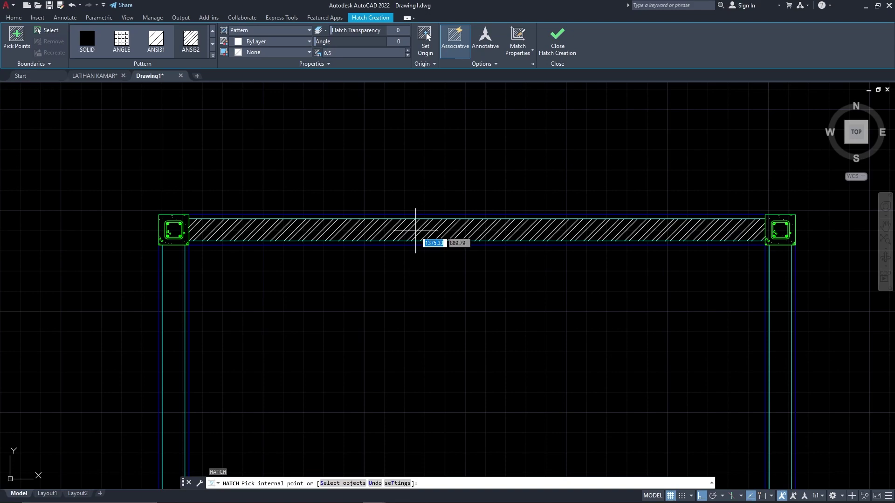
pyautogui.moveTo(389, 160); pyautogui.dragTo(360, 186, button='middle')
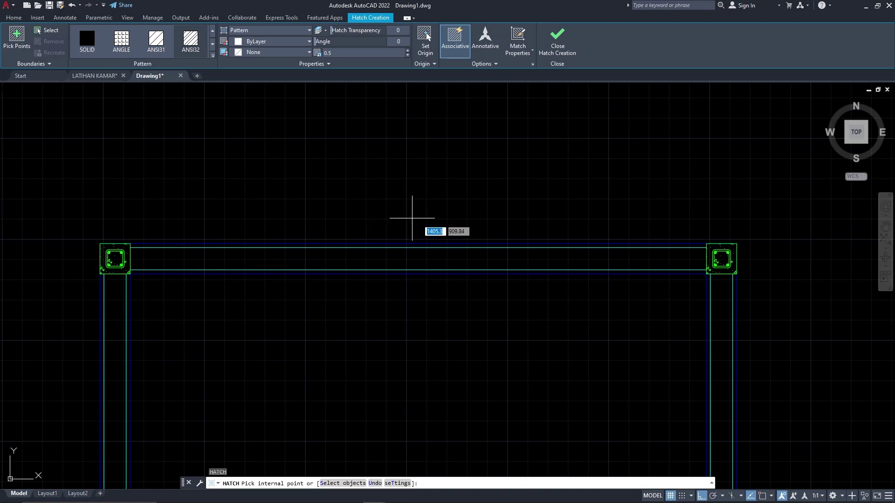
pyautogui.moveTo(461, 195); pyautogui.dragTo(450, 198, button='middle')
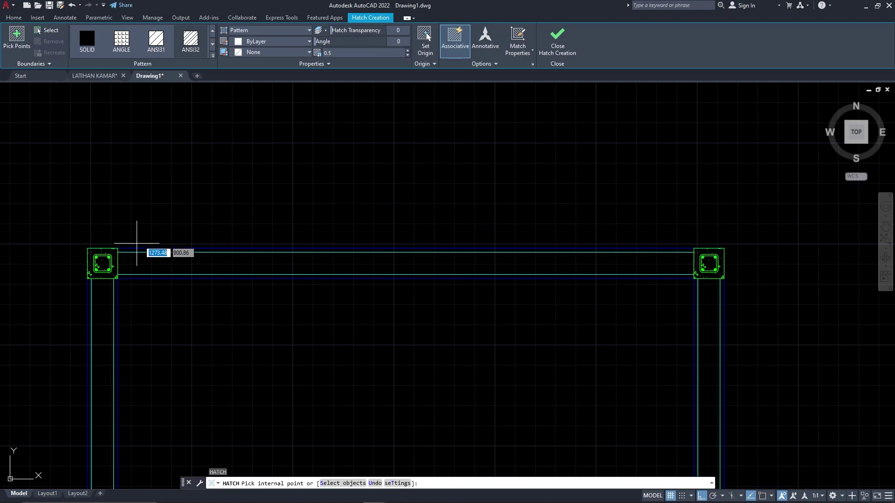
pyautogui.scroll(2, 231, 210)
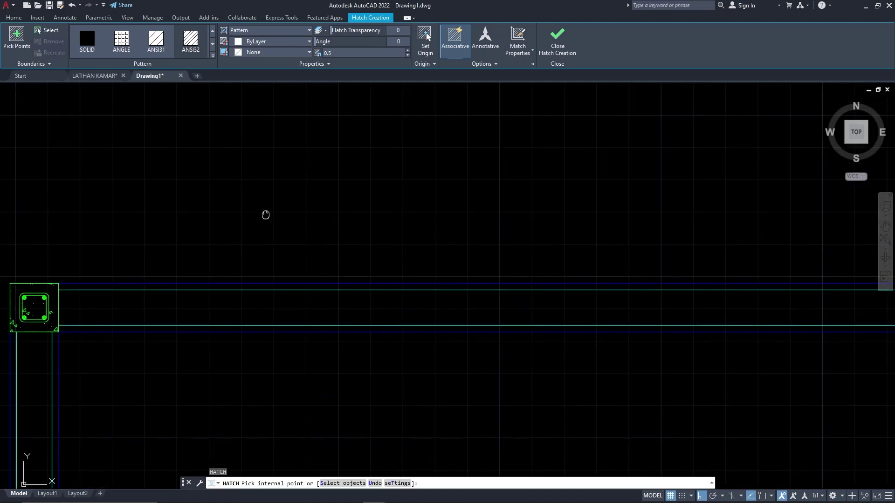
pyautogui.scroll(-5, 293, 205)
pyautogui.moveTo(375, 157); pyautogui.dragTo(388, 191, button='middle')
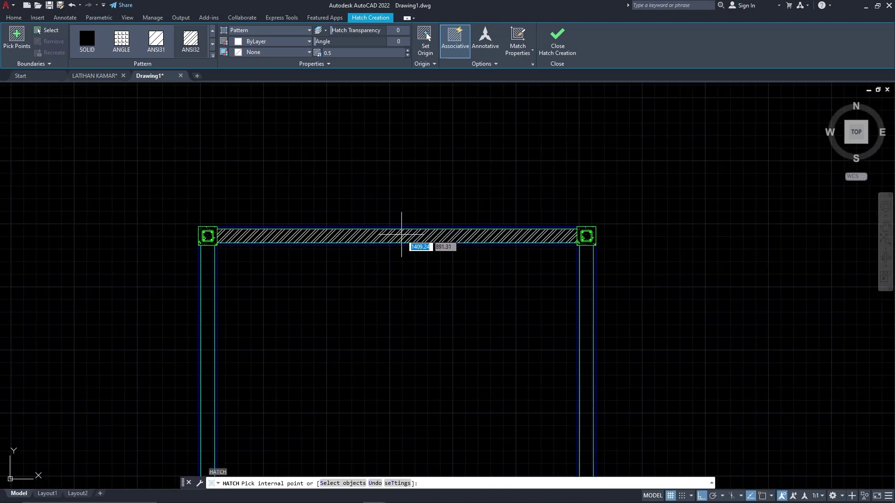
pyautogui.scroll(2, 402, 234)
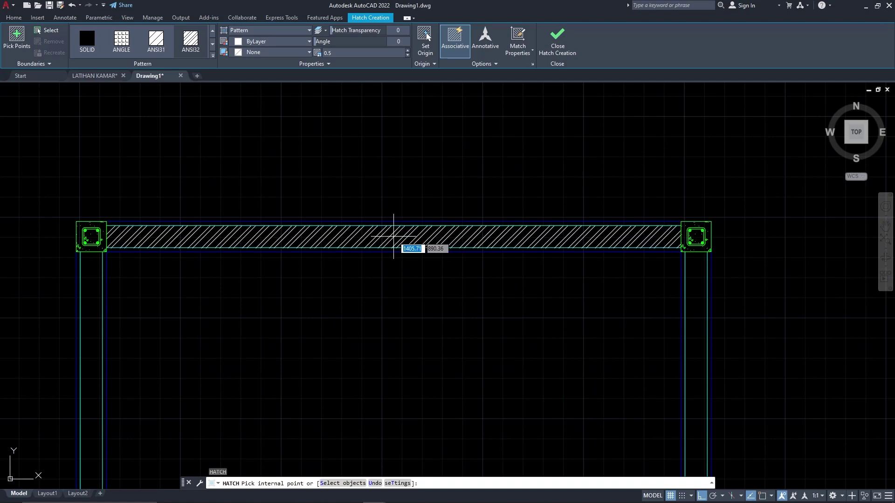
pyautogui.moveTo(356, 174); pyautogui.dragTo(434, 204, button='middle')
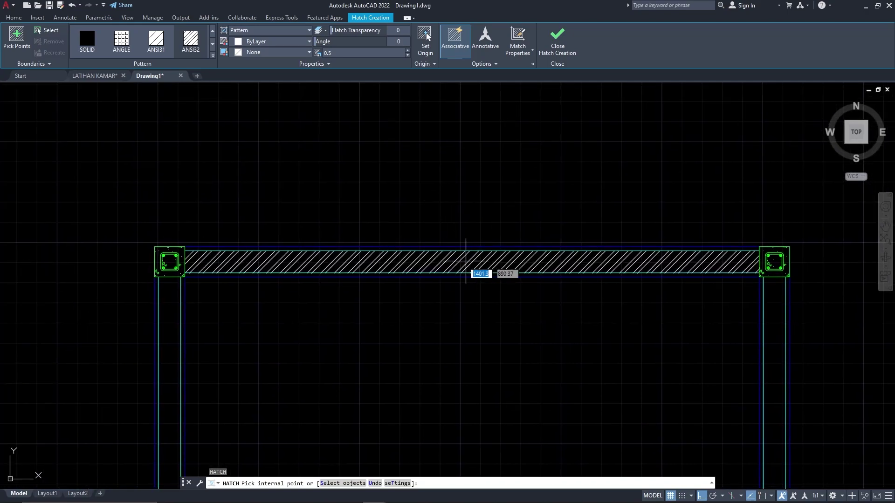
pyautogui.moveTo(359, 186)
pyautogui.mouseDown(button='middle')
pyautogui.moveTo(393, 200)
pyautogui.moveTo(598, 135)
pyautogui.moveTo(519, 170)
pyautogui.mouseUp(button='middle')
pyautogui.scroll(4, 400, 205)
pyautogui.scroll(-2, 596, 138)
pyautogui.click(497, 238)
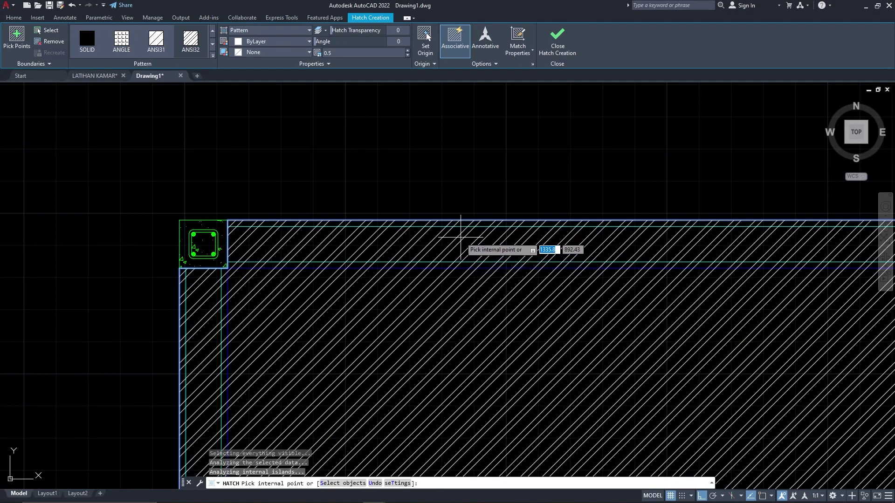
pyautogui.hotkey('ctrl', 'z')
# Apply the prepared hatch to the strip between the top wall's two cyan lines.
pyautogui.moveTo(499, 198); pyautogui.dragTo(312, 209, button='middle')
pyautogui.scroll(-2, 329, 210)
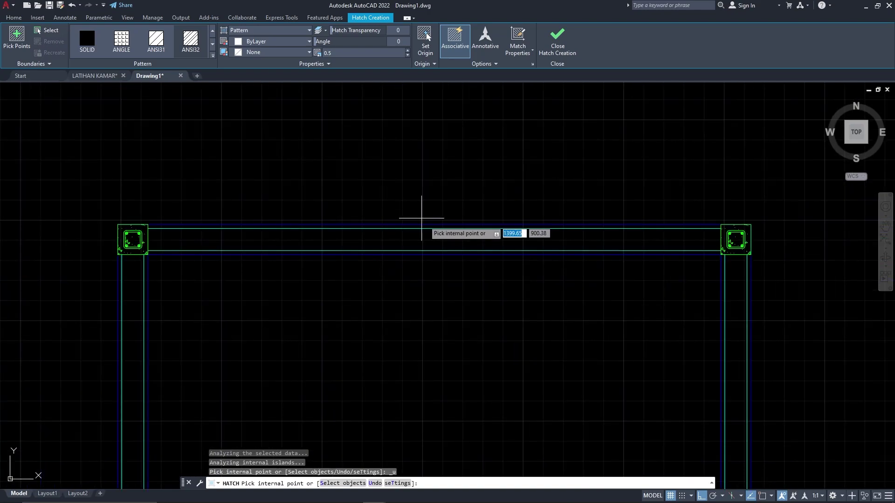
pyautogui.click(434, 238)
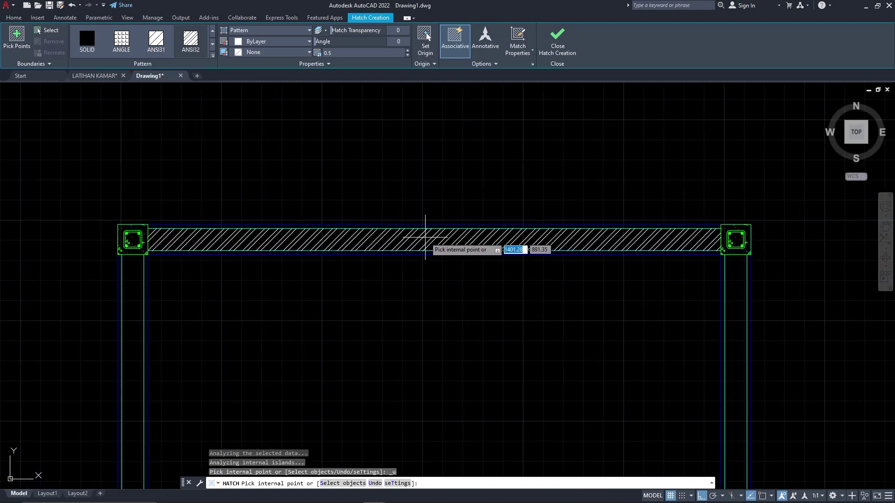
pyautogui.click(424, 238)
# Add the right wall, the bottom wall beside the door and the left wall to the hatch, and finish it.
pyautogui.moveTo(554, 236); pyautogui.dragTo(388, 141, button='middle')
pyautogui.scroll(-2, 395, 142)
pyautogui.moveTo(511, 214); pyautogui.dragTo(508, 138, button='middle')
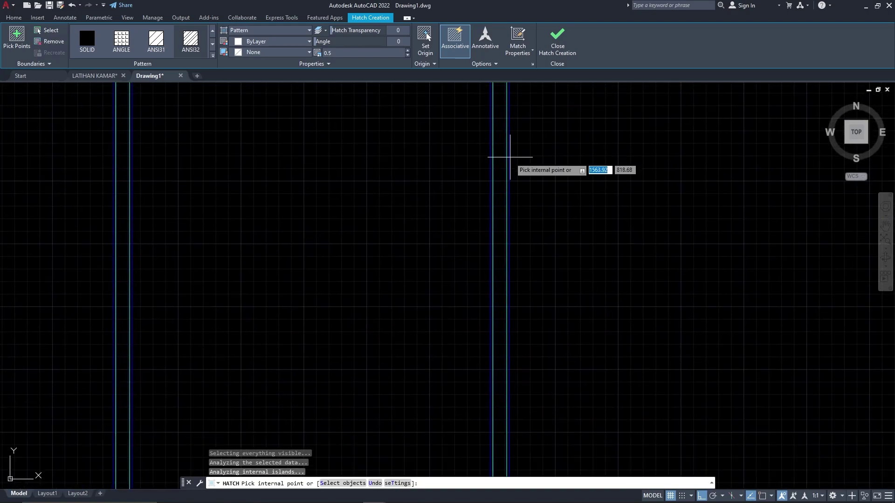
pyautogui.scroll(-2, 510, 156)
pyautogui.click(505, 177)
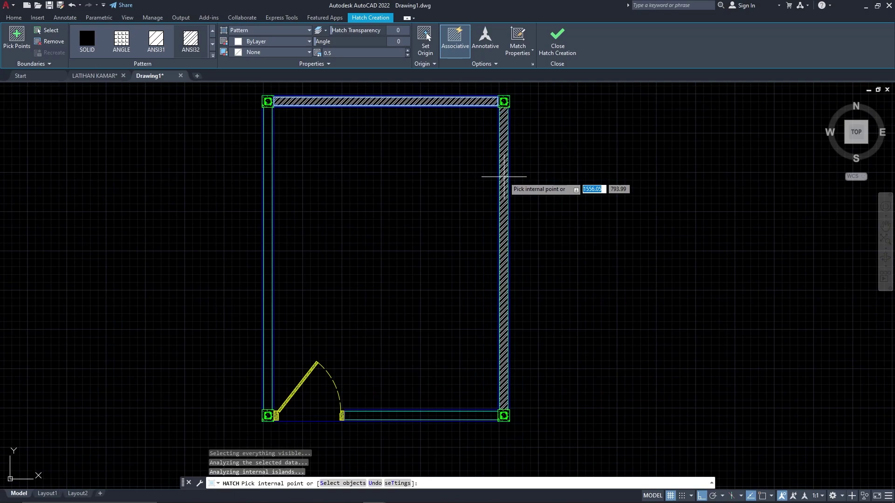
pyautogui.click(436, 415)
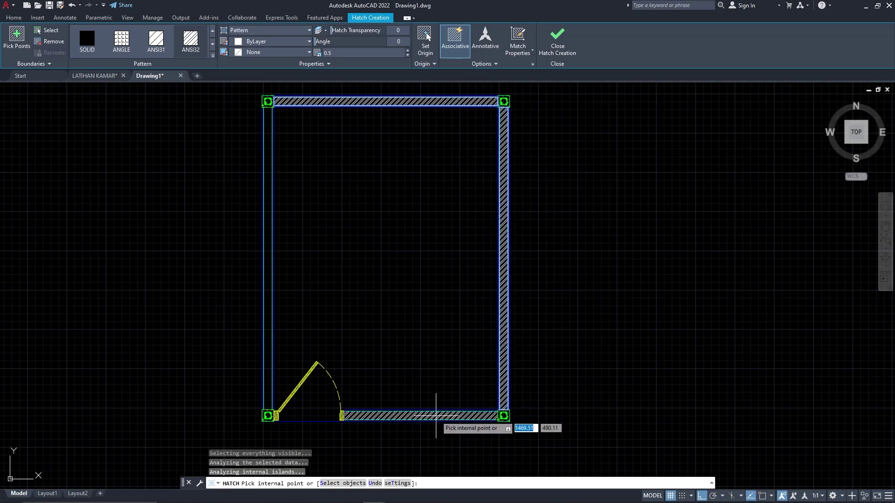
pyautogui.click(268, 302)
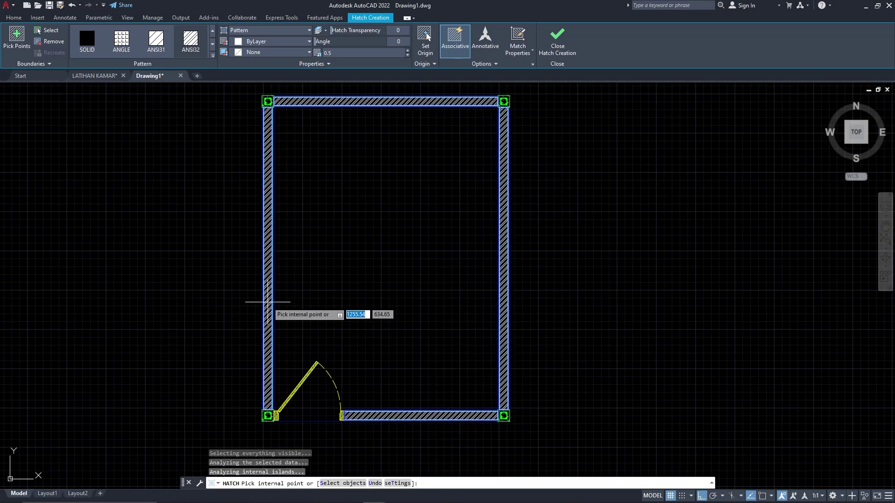
pyautogui.press('Return')
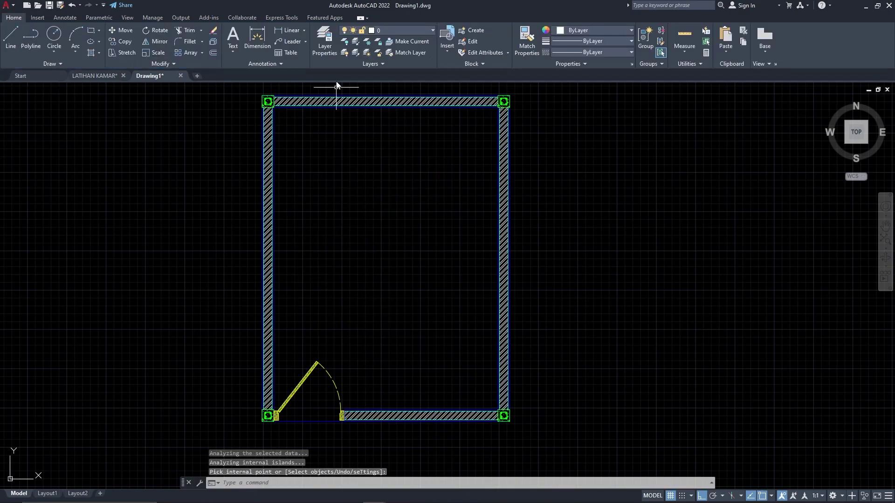
pyautogui.scroll(5, 337, 85)
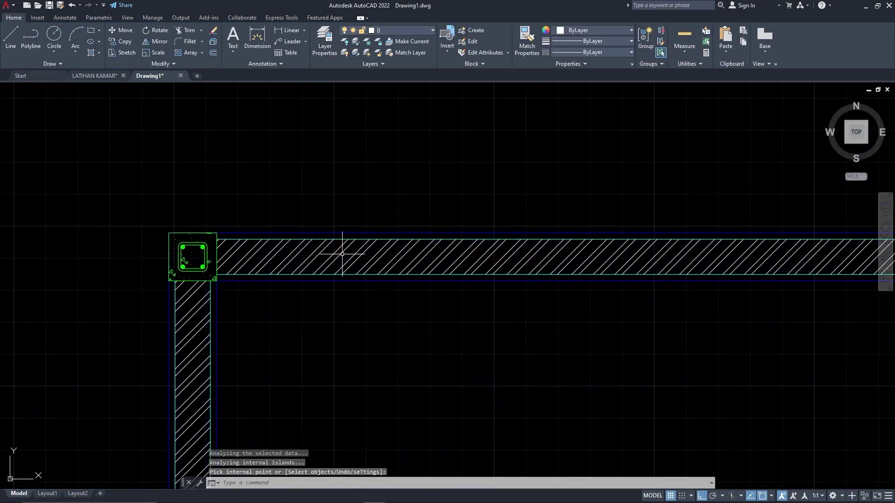
pyautogui.press('Return')
pyautogui.click(339, 249)
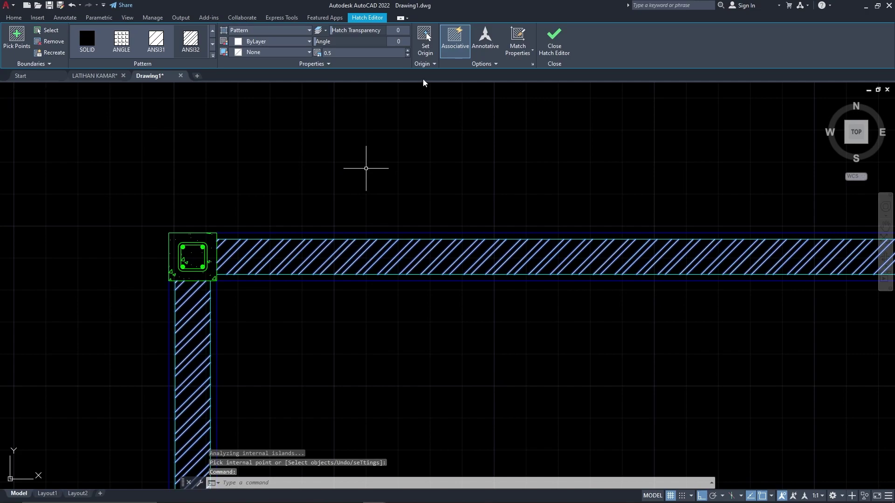
pyautogui.press('Escape')
pyautogui.scroll(2, 383, 267)
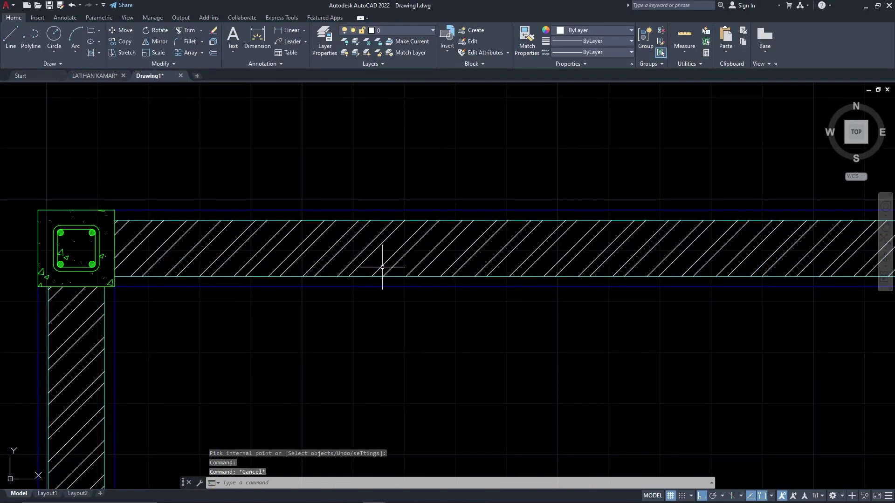
pyautogui.click(365, 248)
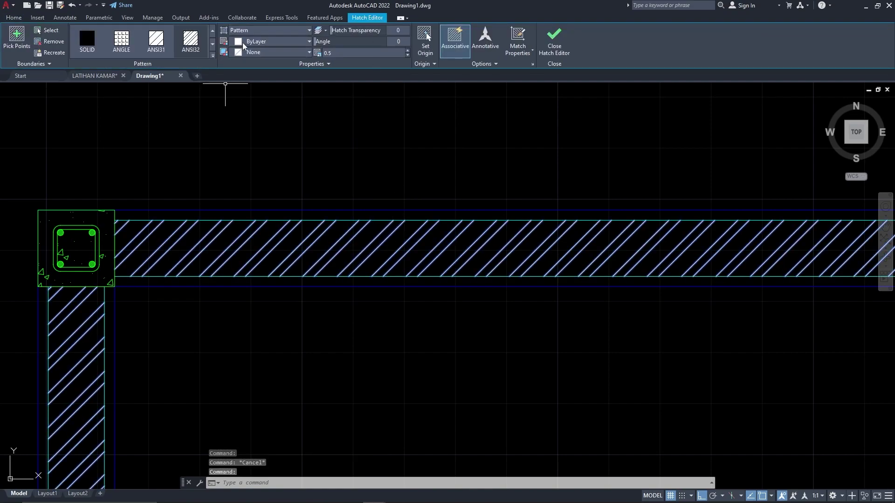
pyautogui.press('Escape')
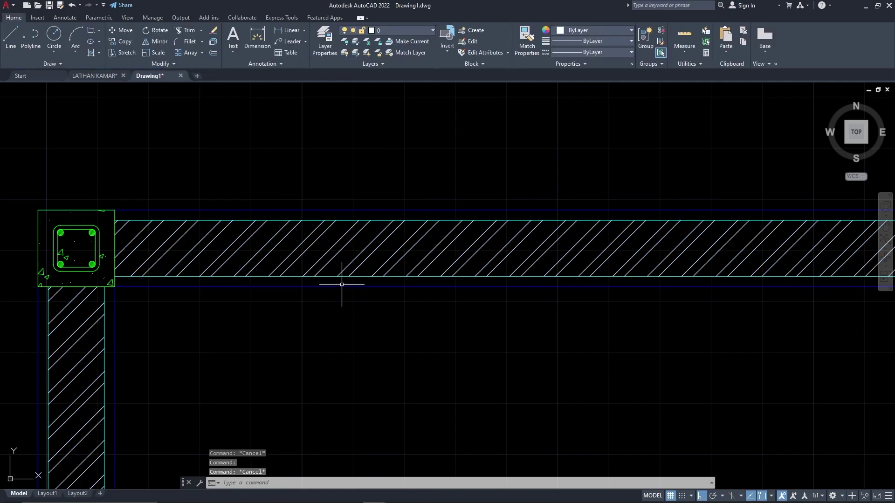
# Assign the wall hatch, together with the top wall's lower line, to the "dinding" layer.
pyautogui.scroll(2, 343, 280)
pyautogui.click(363, 283)
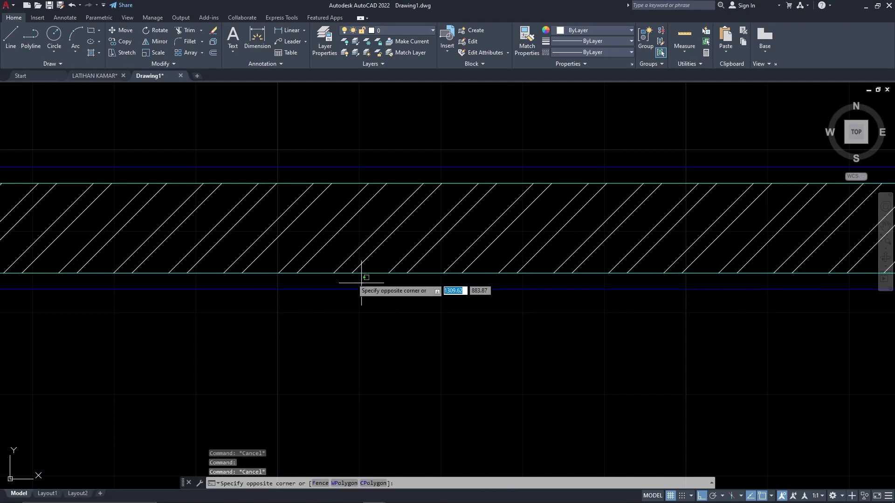
pyautogui.click(302, 249)
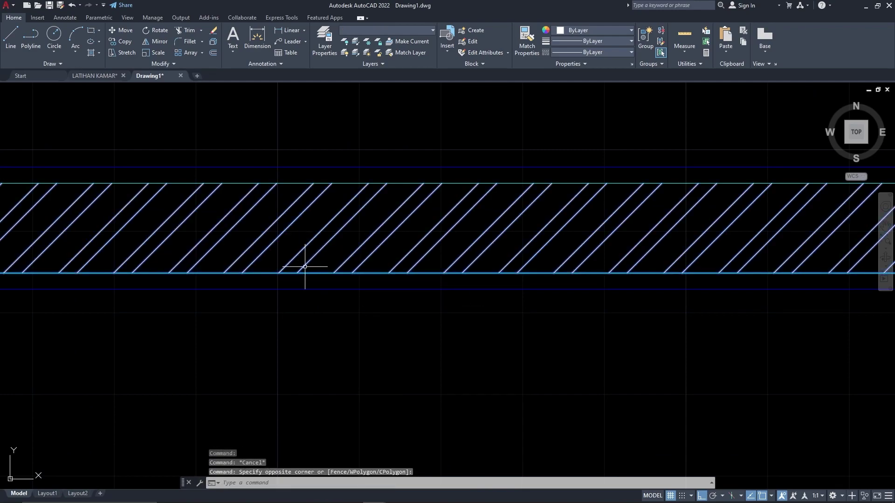
pyautogui.click(390, 27)
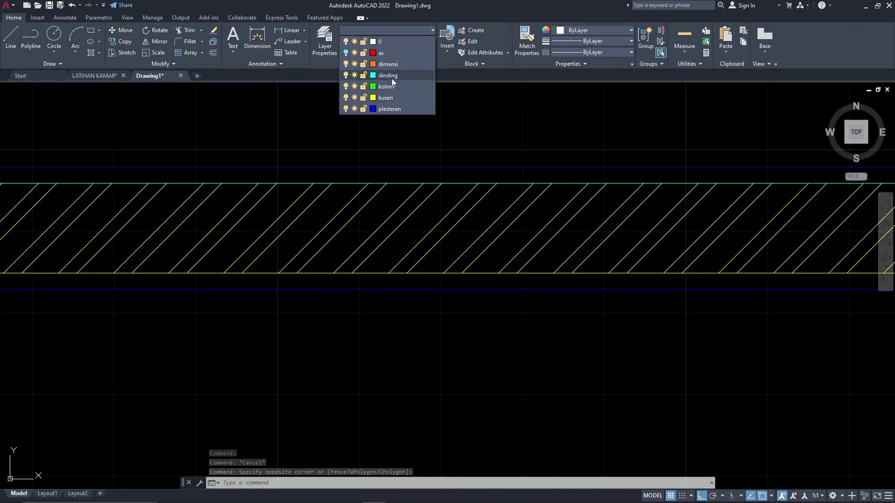
pyautogui.click(392, 75)
pyautogui.press('Escape')
pyautogui.scroll(-3, 390, 205)
pyautogui.scroll(-5, 473, 180)
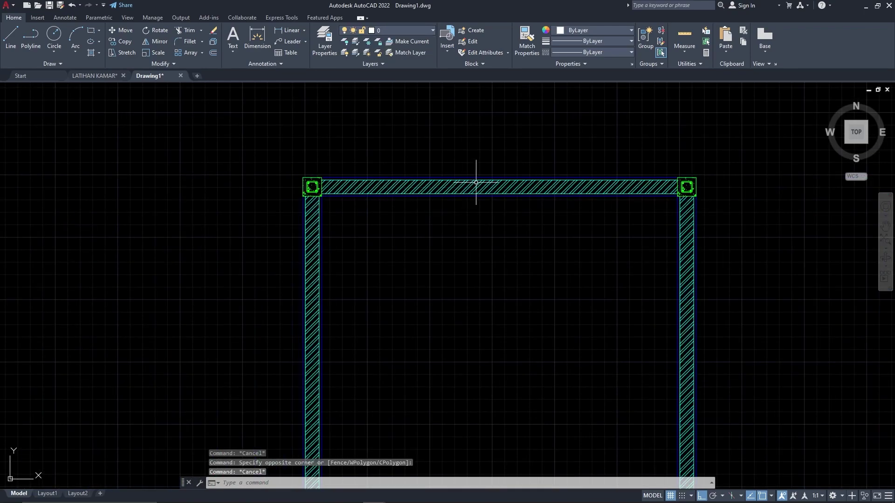
pyautogui.moveTo(401, 153); pyautogui.dragTo(450, 141, button='middle')
pyautogui.scroll(-2, 450, 141)
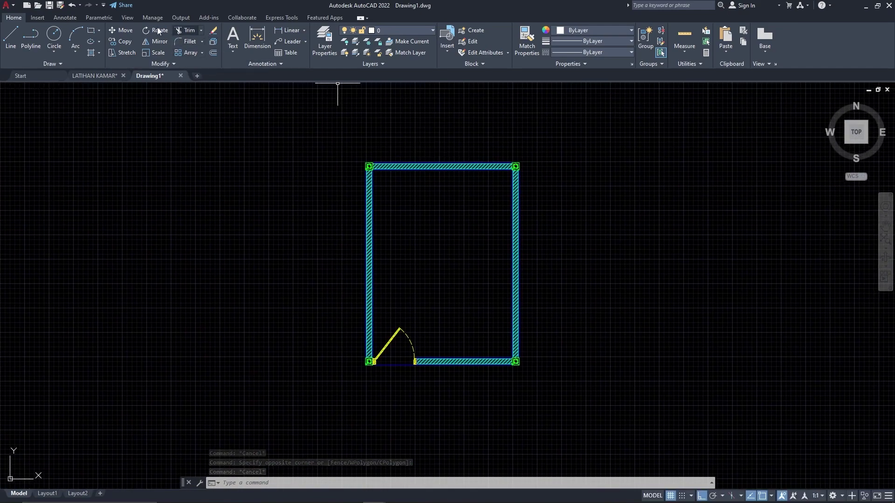
# Turn the "as" layer back on to show the walls' red centre lines.
pyautogui.click(395, 31)
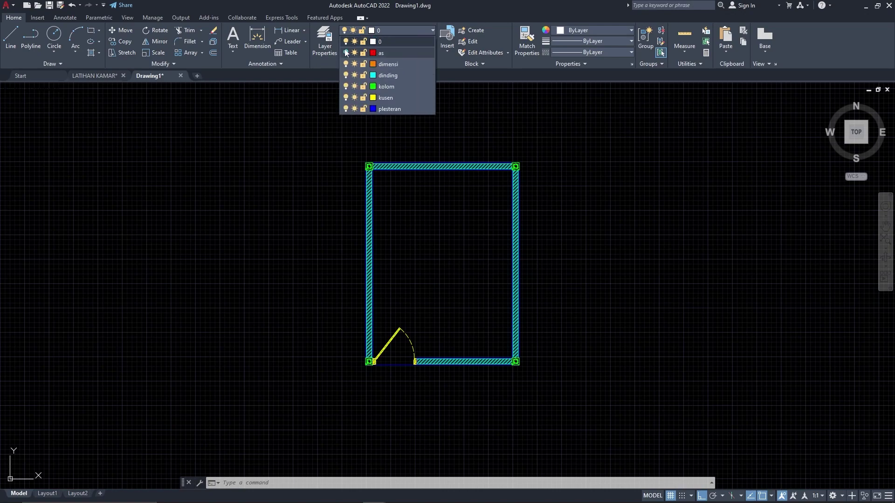
pyautogui.click(346, 53)
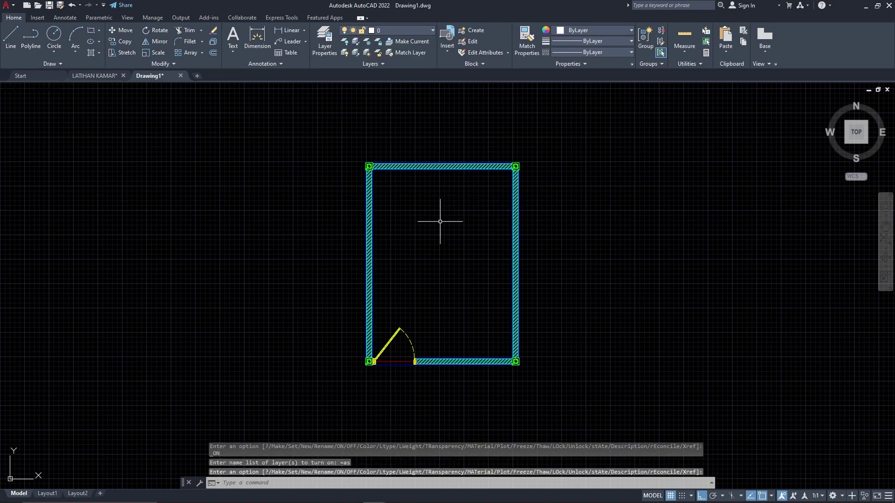
pyautogui.scroll(4, 429, 214)
pyautogui.scroll(-4, 323, 198)
pyautogui.moveTo(320, 190)
pyautogui.mouseDown(button='middle')
pyautogui.moveTo(355, 205)
pyautogui.moveTo(365, 173)
pyautogui.mouseUp(button='middle')
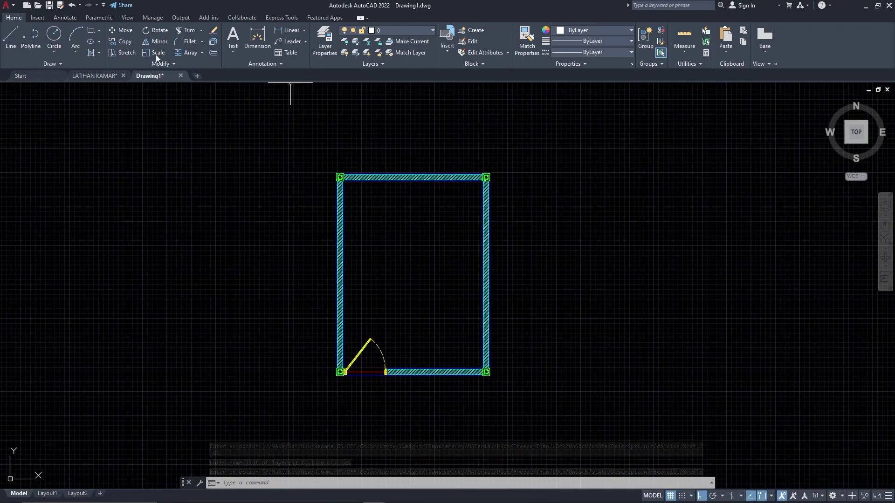
# Examine the room label and dimensions in the LATIHAN KAMAR drawing, and return to Drawing1.
pyautogui.click(103, 75)
pyautogui.scroll(-6, 406, 185)
pyautogui.moveTo(459, 160); pyautogui.dragTo(399, 323, button='middle')
pyautogui.scroll(-3, 399, 323)
pyautogui.moveTo(468, 223); pyautogui.dragTo(367, 349, button='middle')
pyautogui.scroll(-2, 424, 312)
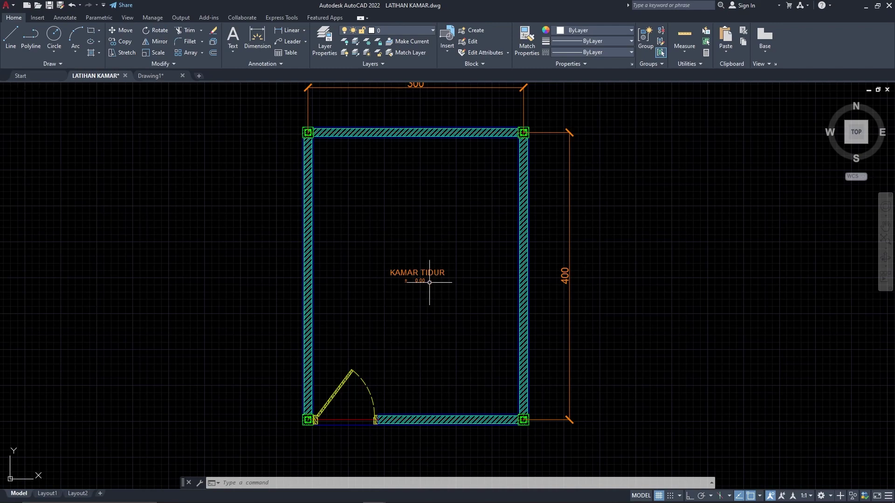
pyautogui.click(156, 77)
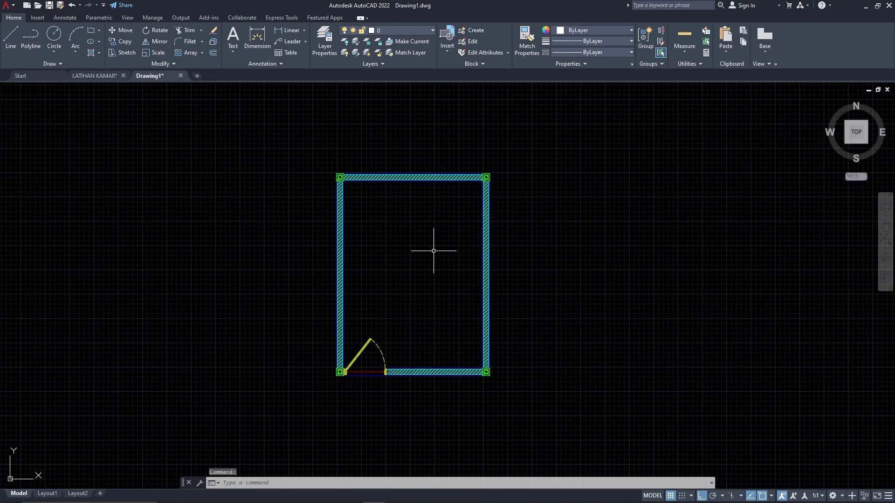
# Place the multiline text "KAMAR TIDUR" in the middle of the room.
pyautogui.scroll(2, 434, 248)
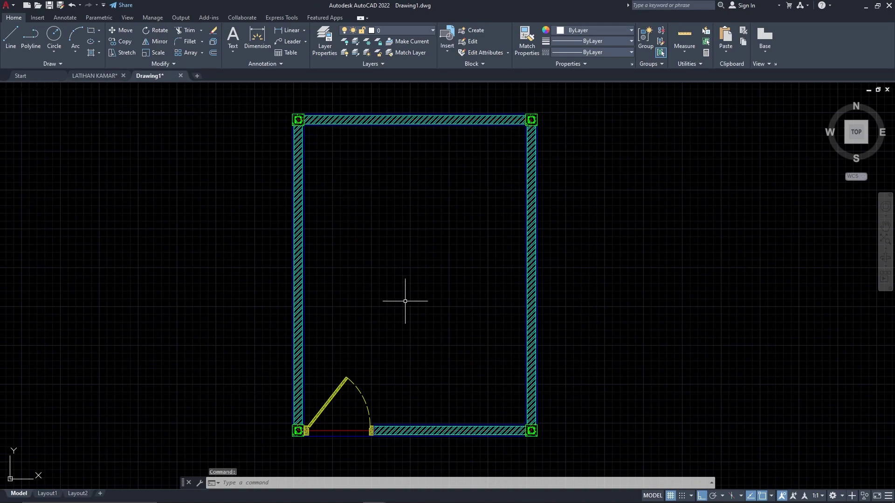
pyautogui.write('mt')
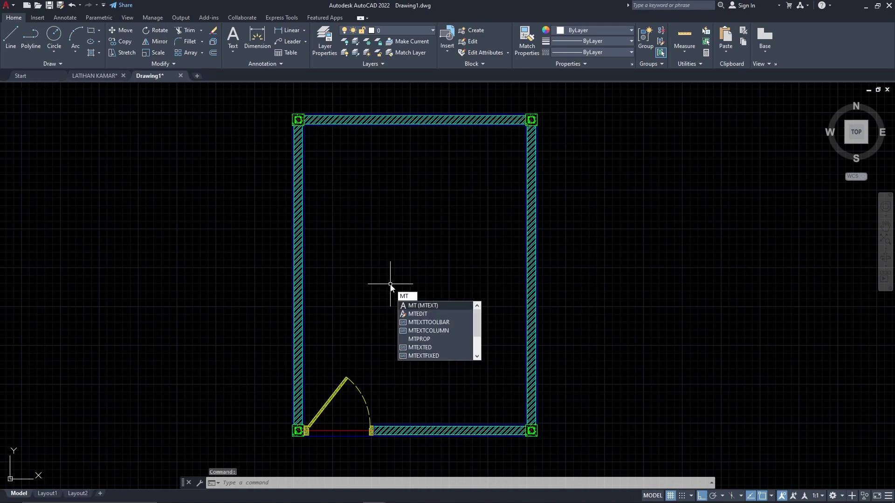
pyautogui.press('Return')
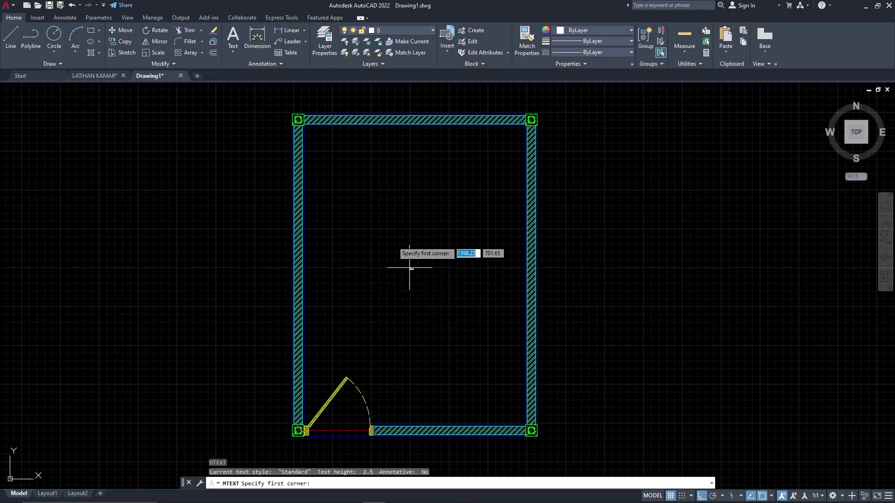
pyautogui.click(348, 245)
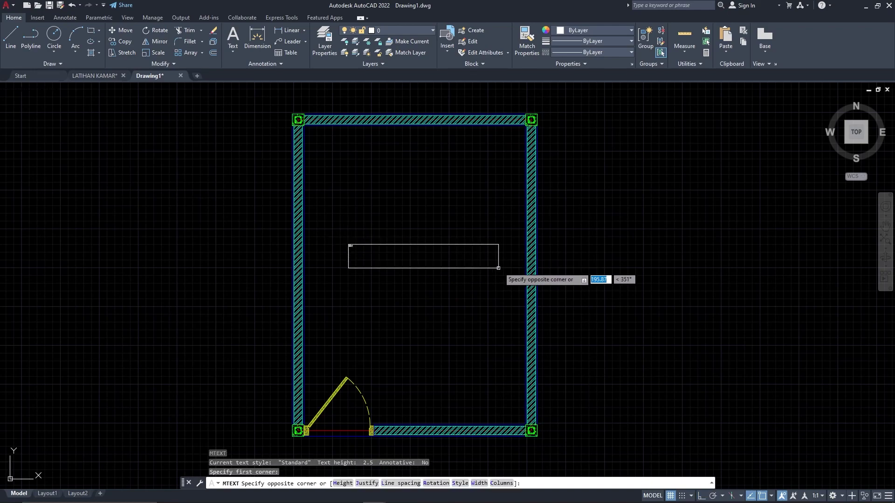
pyautogui.click(487, 264)
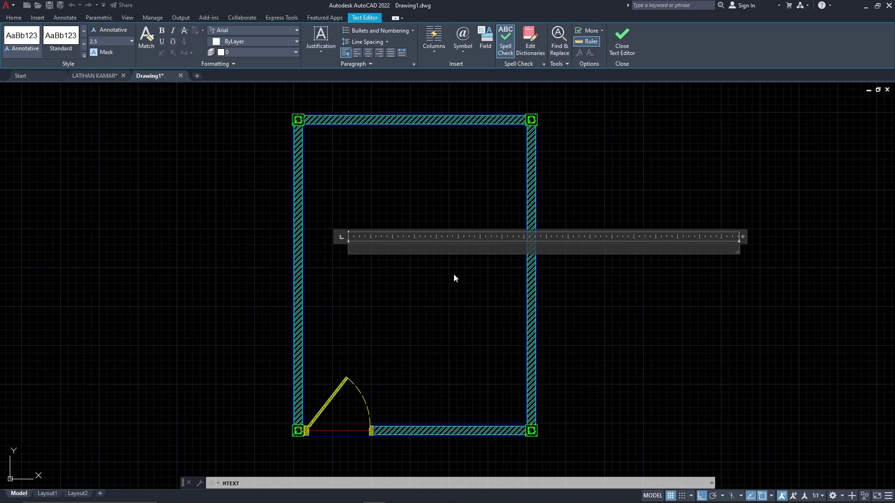
pyautogui.write('KAMAR TIDUR')
pyautogui.hotkey('ctrl', 'Return')
# Set the text height of the "KAMAR TIDUR" label to 8.
pyautogui.scroll(4, 357, 240)
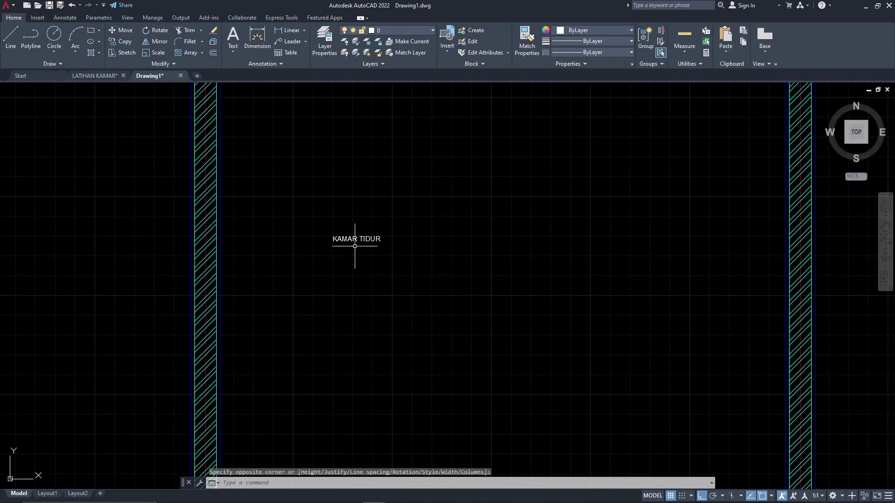
pyautogui.moveTo(368, 239); pyautogui.dragTo(385, 254, button='middle')
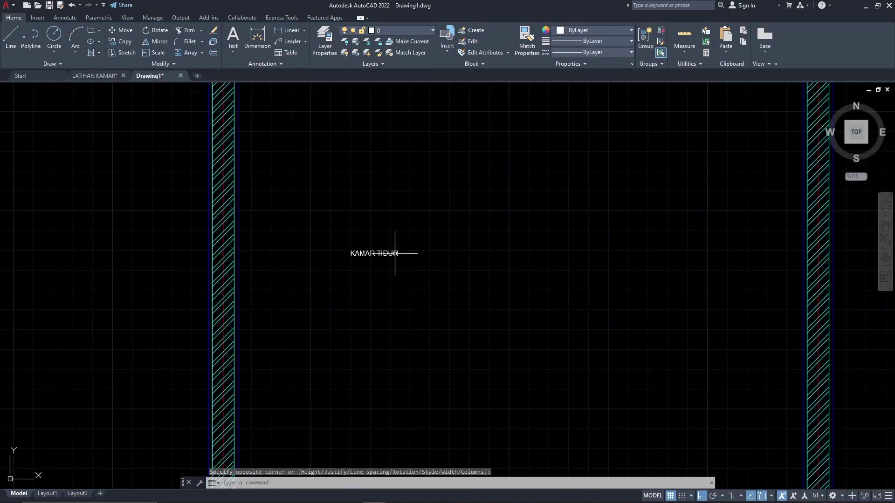
pyautogui.click(390, 253)
pyautogui.doubleClick(390, 253)
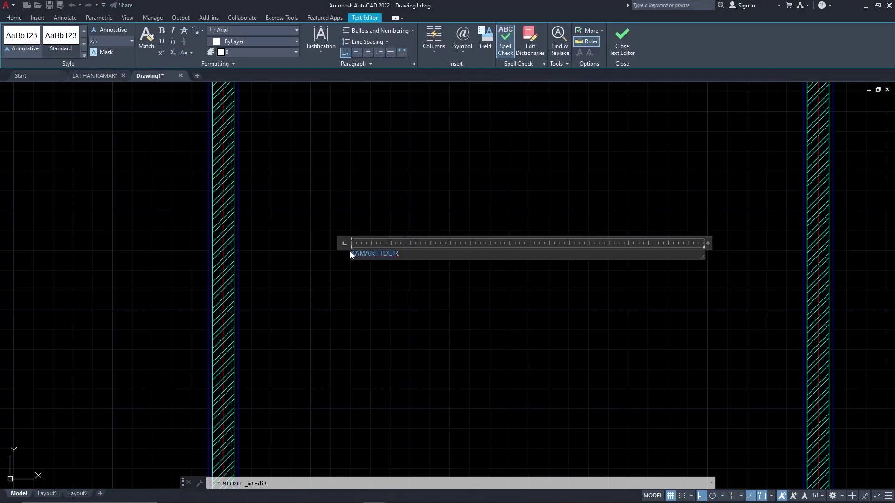
pyautogui.click(121, 41)
pyautogui.write('8')
pyautogui.press('Return')
pyautogui.click(376, 207)
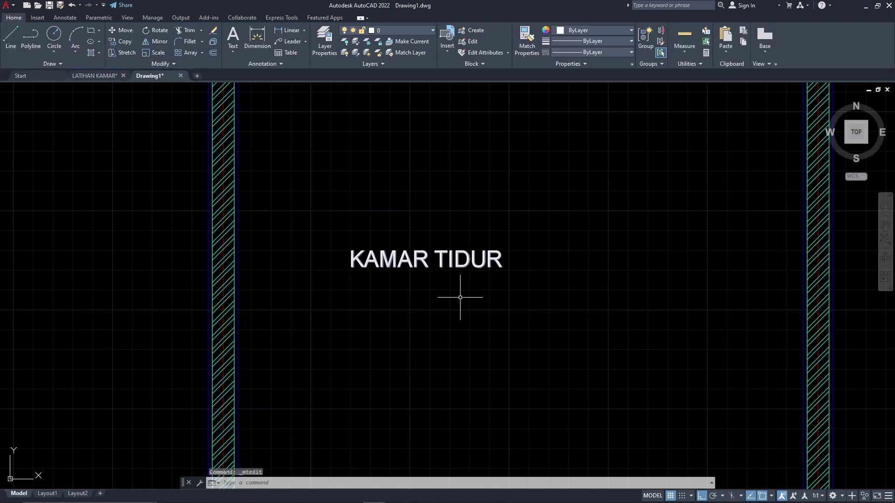
pyautogui.scroll(-4, 461, 295)
pyautogui.moveTo(465, 291); pyautogui.dragTo(419, 273, button='middle')
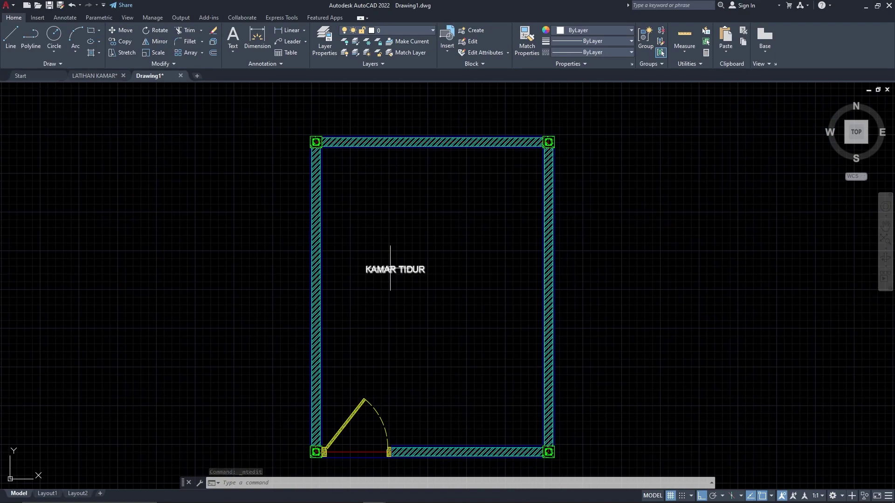
pyautogui.doubleClick(391, 269)
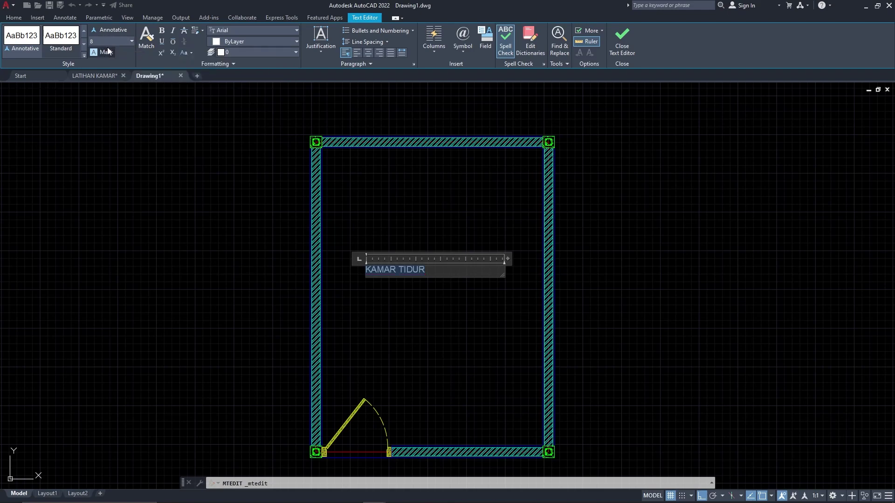
pyautogui.click(511, 270)
pyautogui.click(436, 298)
pyautogui.press('Escape')
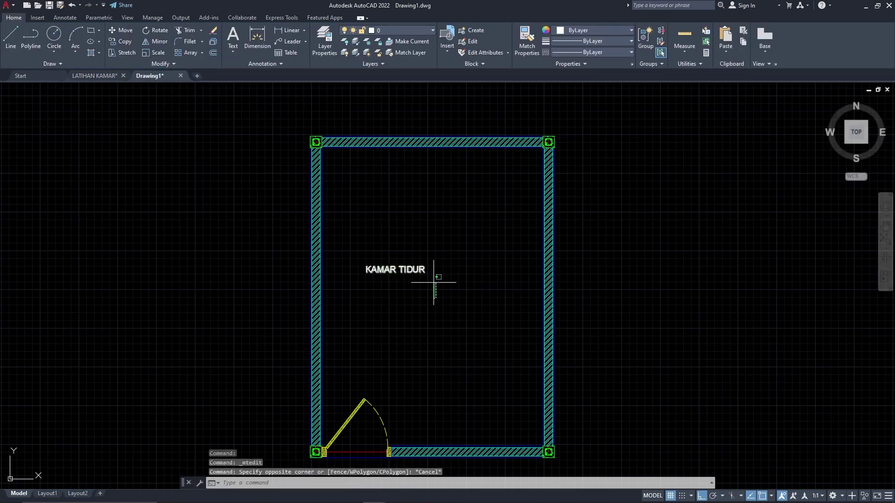
pyautogui.write('MTE')
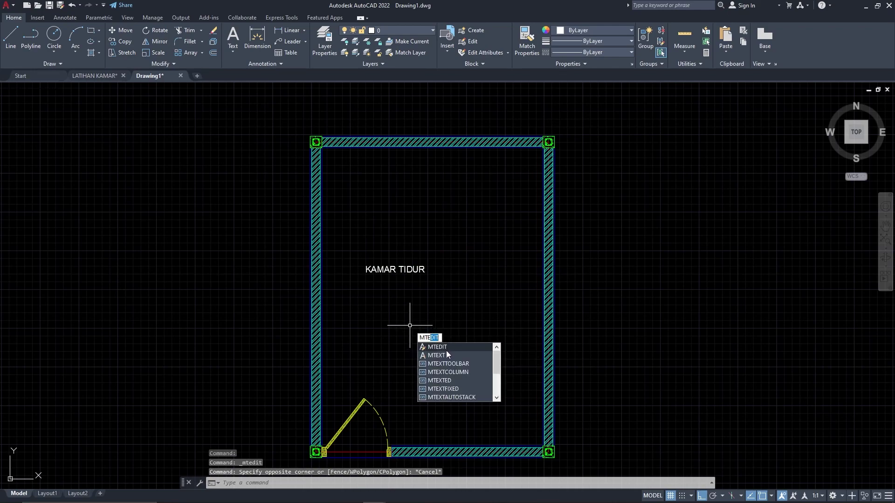
pyautogui.click(443, 355)
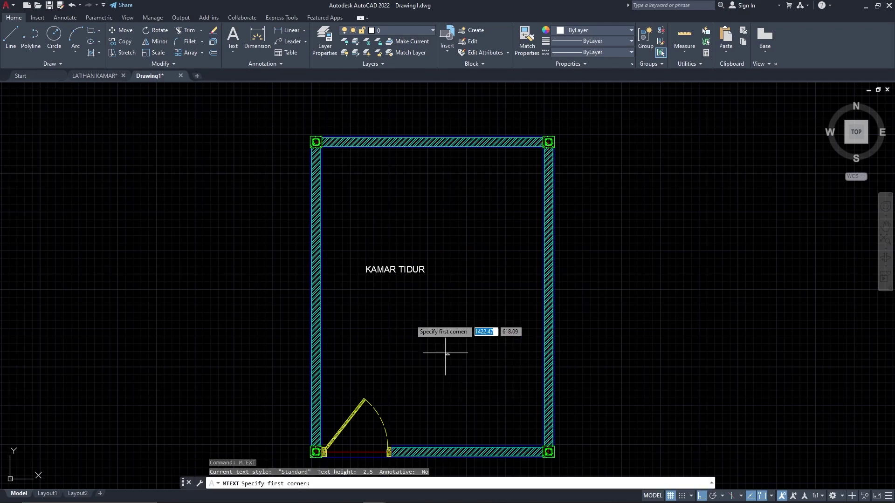
pyautogui.click(367, 279)
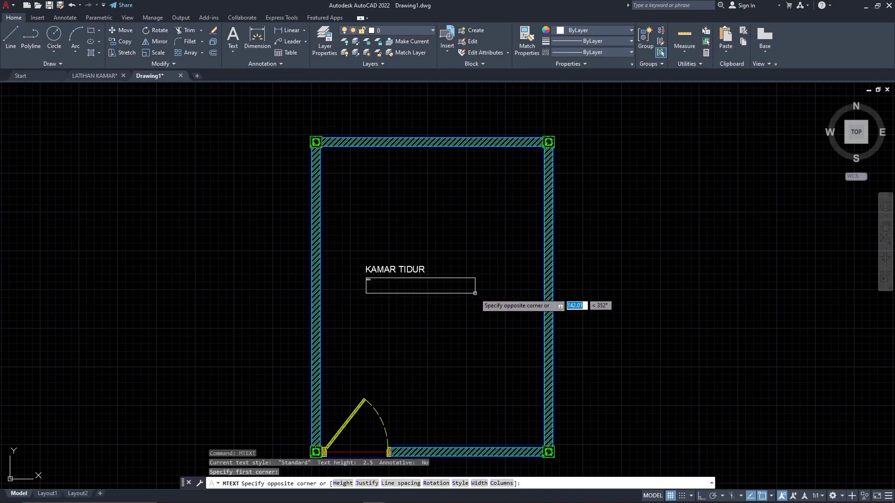
pyautogui.click(475, 293)
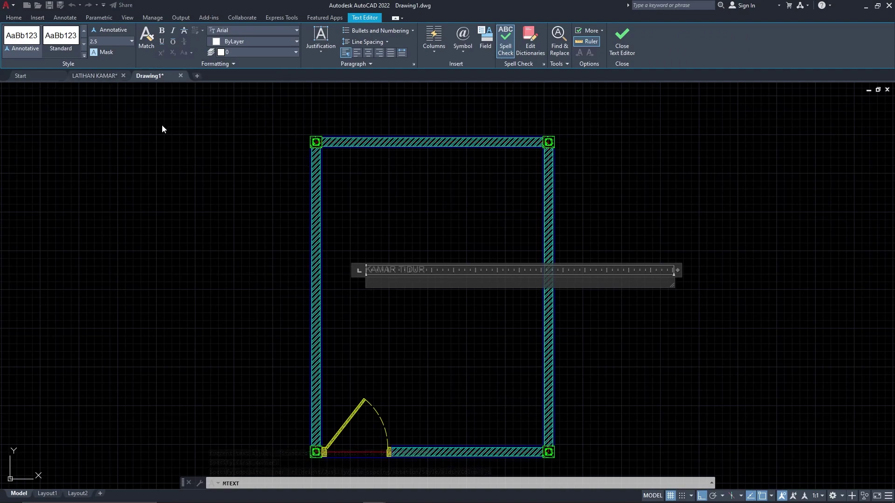
# Examine the level text under the room label in the LATIHAN KAMAR drawing, and return to Drawing1.
pyautogui.hotkey('alt', 'Tab')
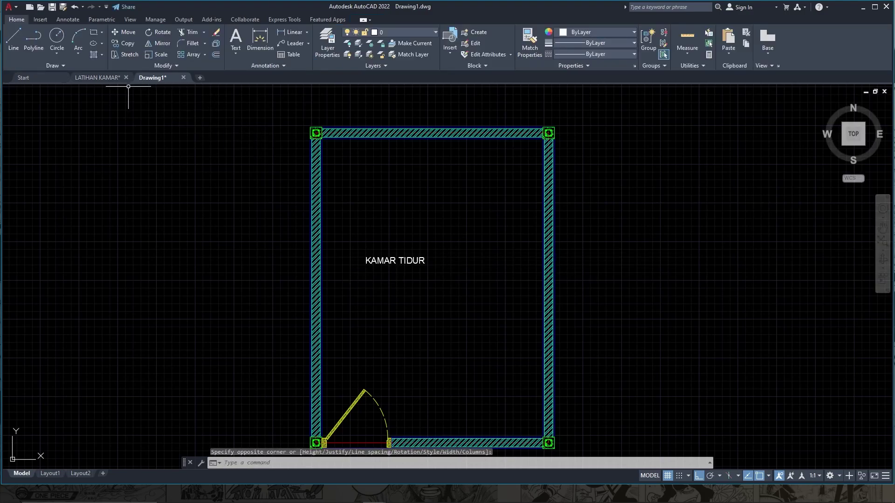
pyautogui.click(101, 80)
pyautogui.scroll(4, 413, 281)
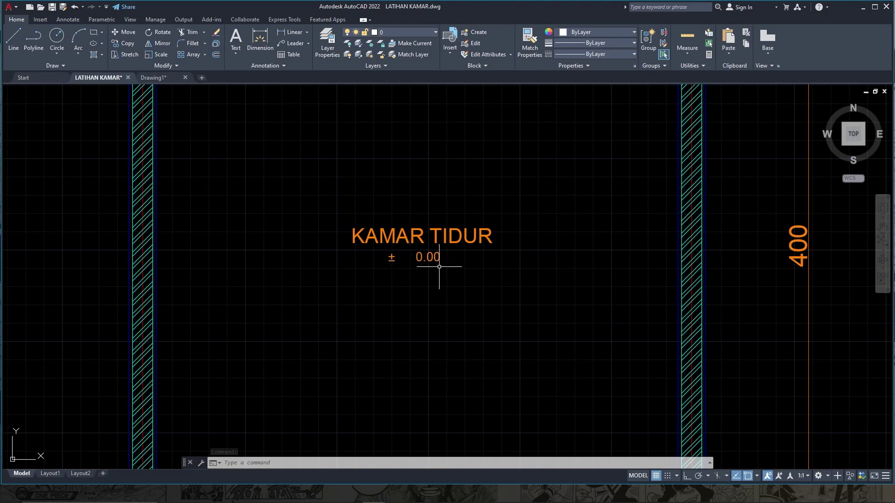
pyautogui.click(875, 7)
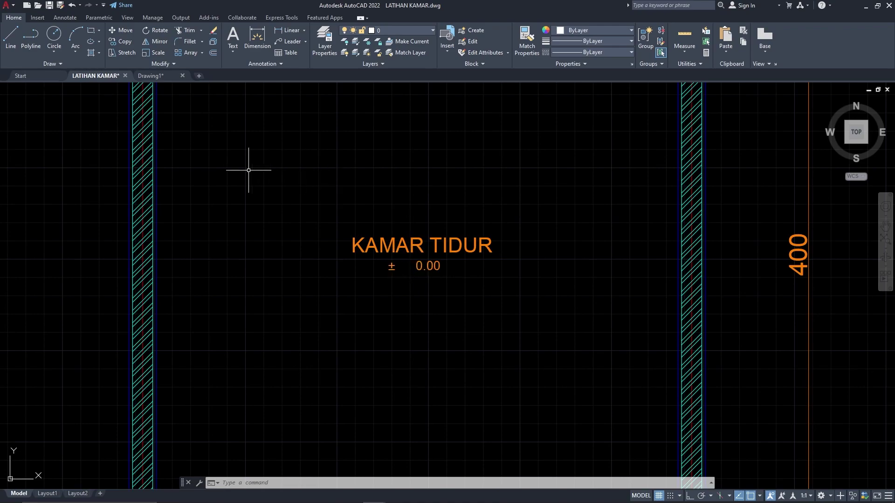
pyautogui.click(160, 78)
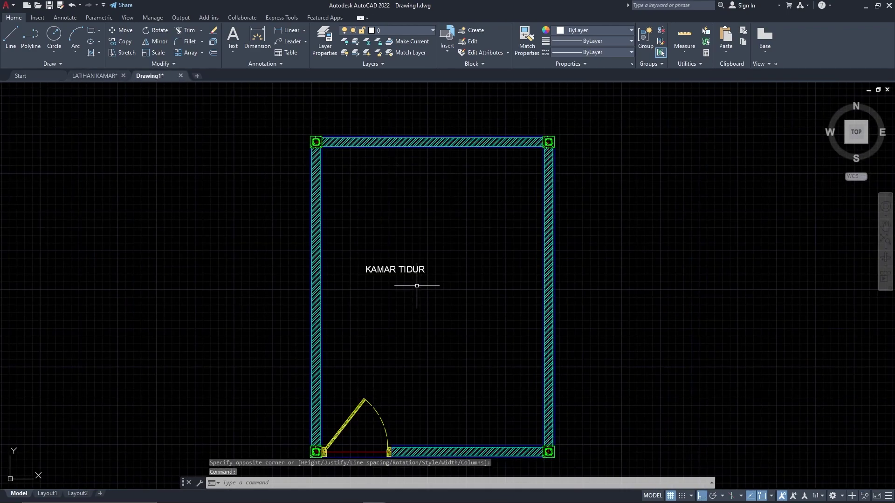
# Start a multiline text with its box directly below the "KAMAR TIDUR" label, aligned with the label's left end.
pyautogui.scroll(2, 415, 285)
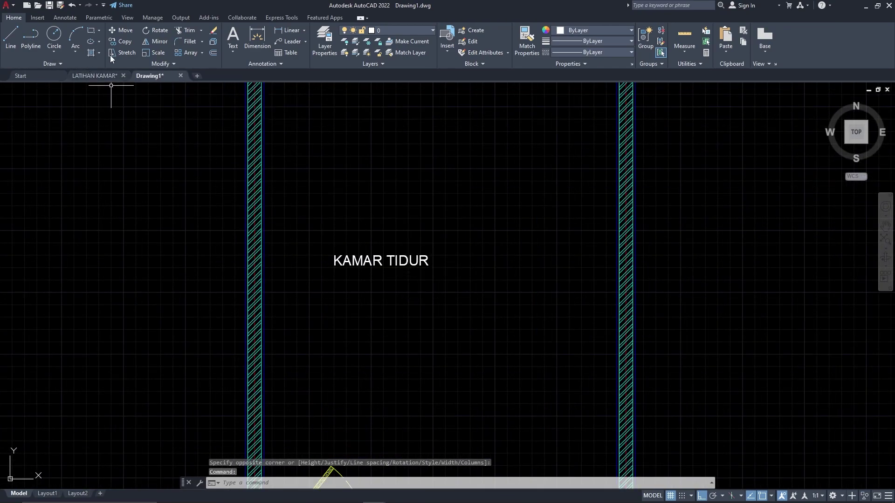
pyautogui.write('MTEXT')
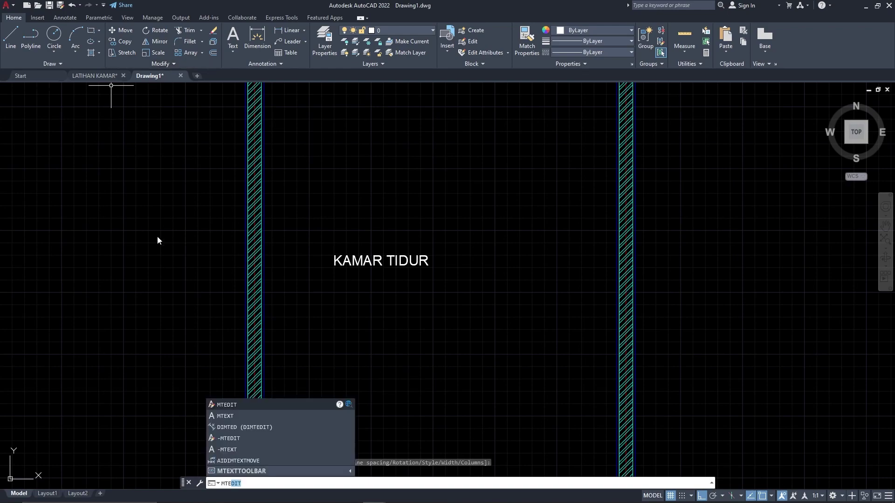
pyautogui.click(225, 415)
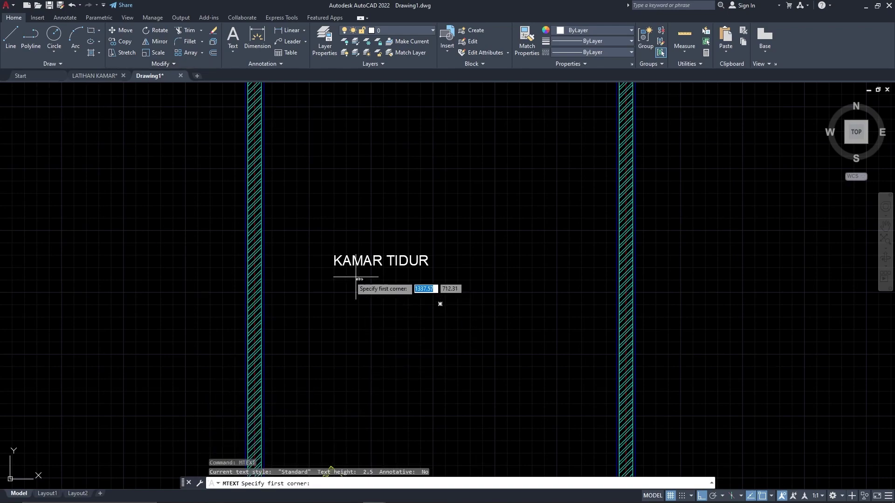
pyautogui.click(334, 273)
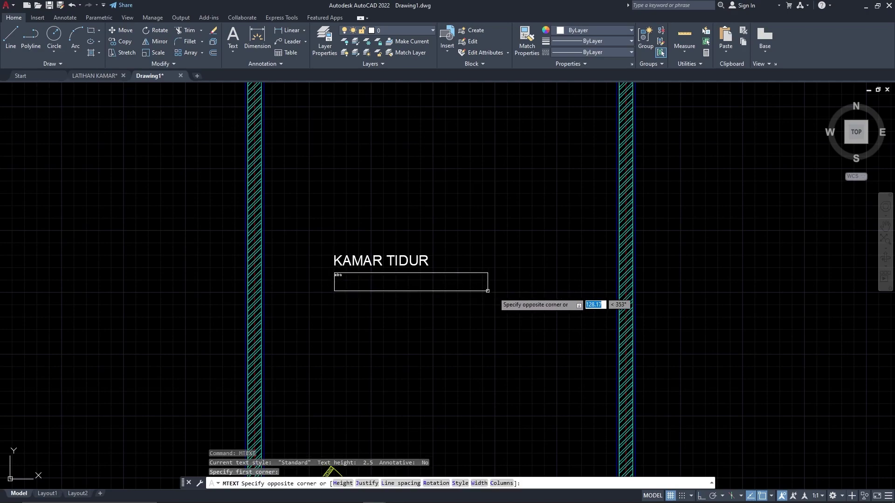
pyautogui.click(539, 295)
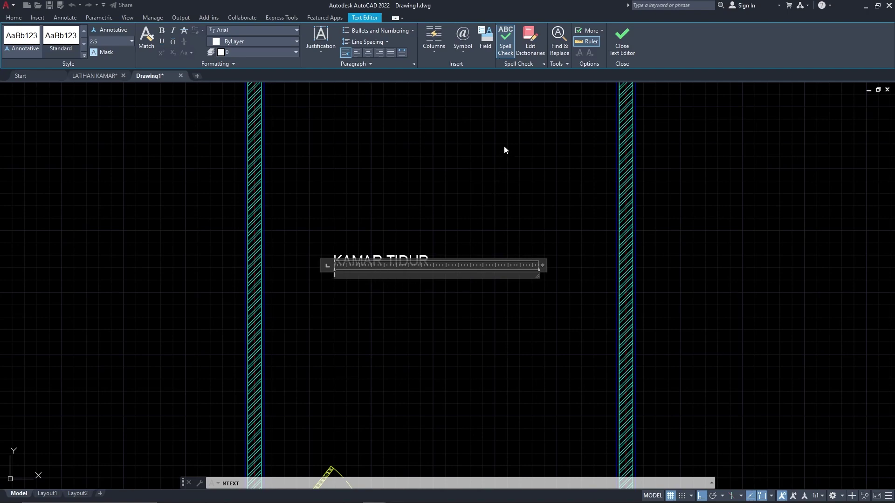
# Try inserting the plus/minus sign from the symbol list and from the Character Map, and undo the insertions.
pyautogui.click(462, 53)
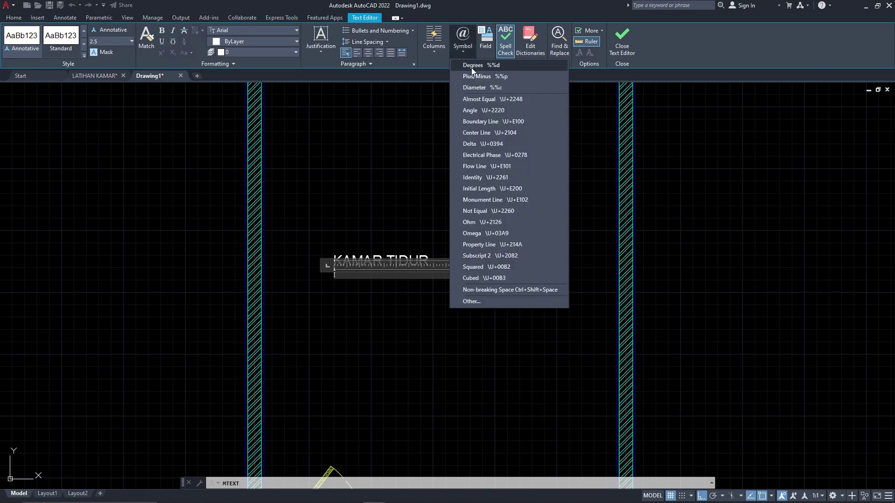
pyautogui.click(482, 76)
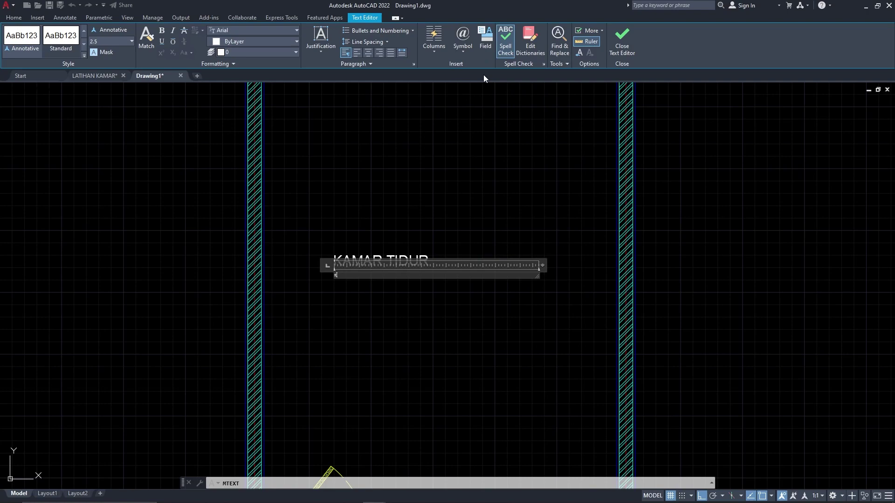
pyautogui.click(468, 54)
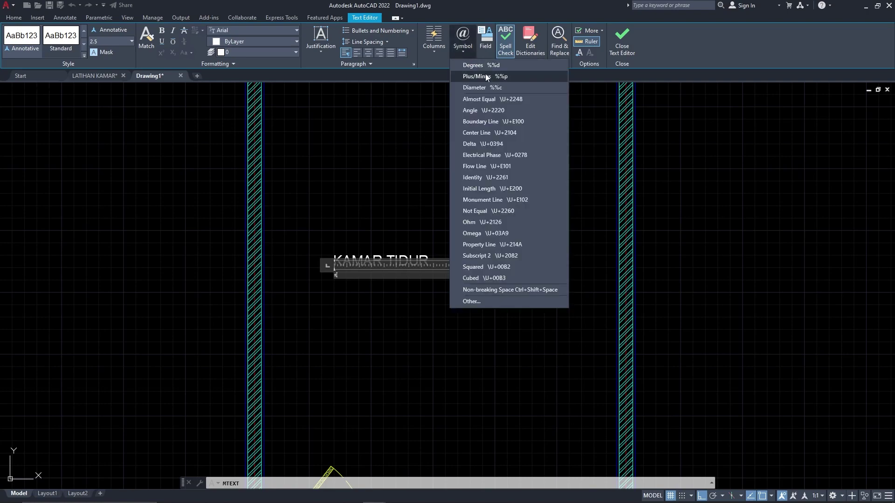
pyautogui.click(471, 302)
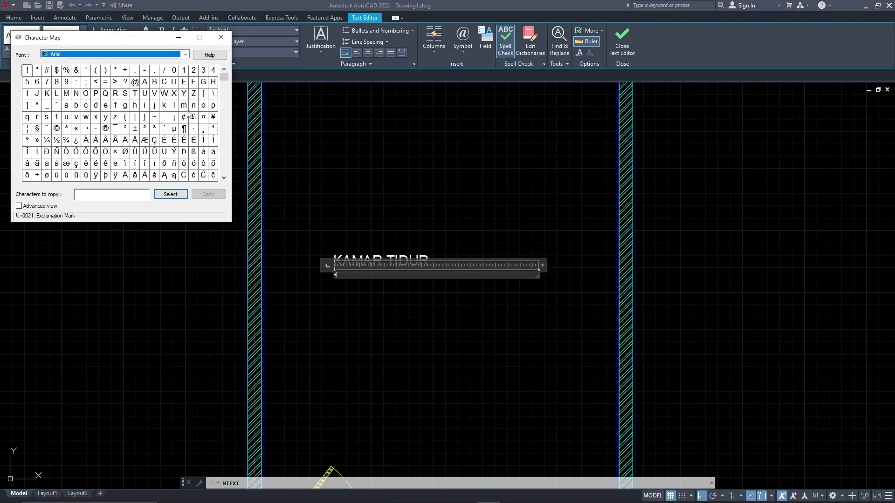
pyautogui.click(134, 128)
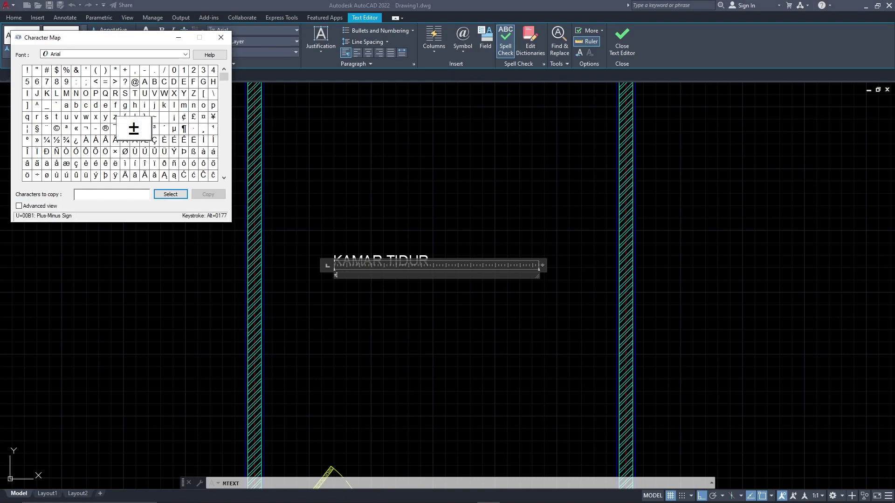
pyautogui.click(203, 195)
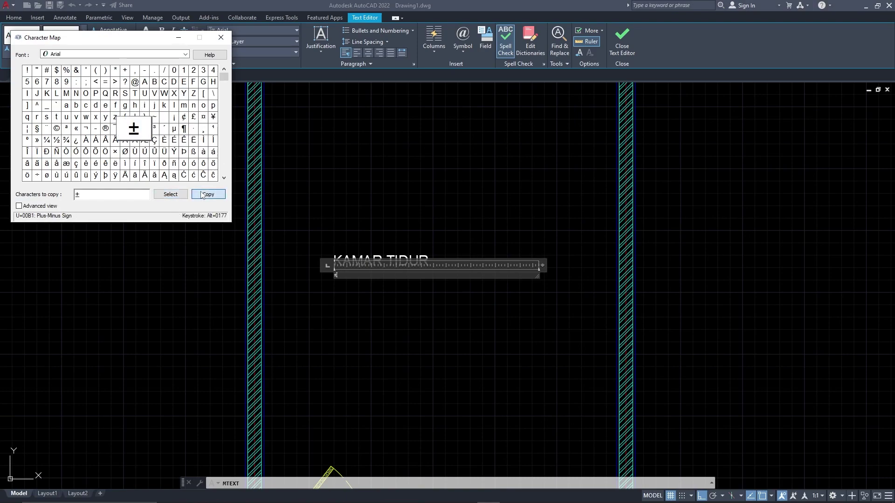
pyautogui.click(225, 41)
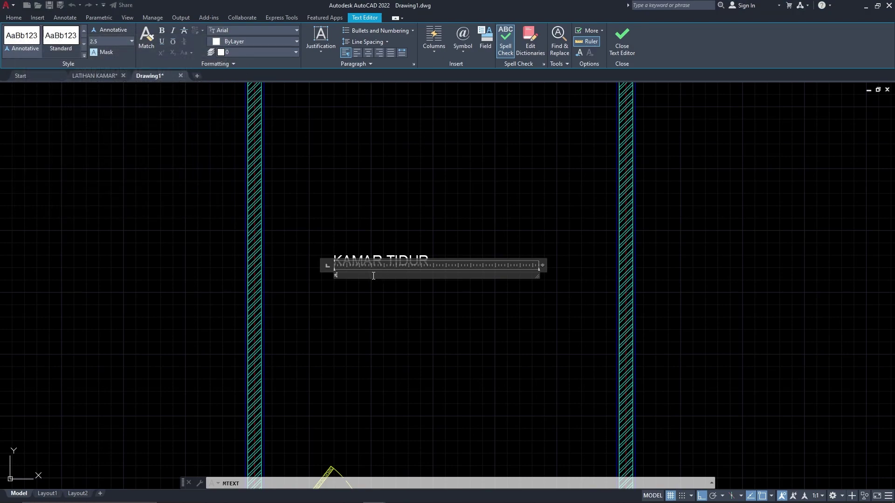
pyautogui.rightClick(373, 275)
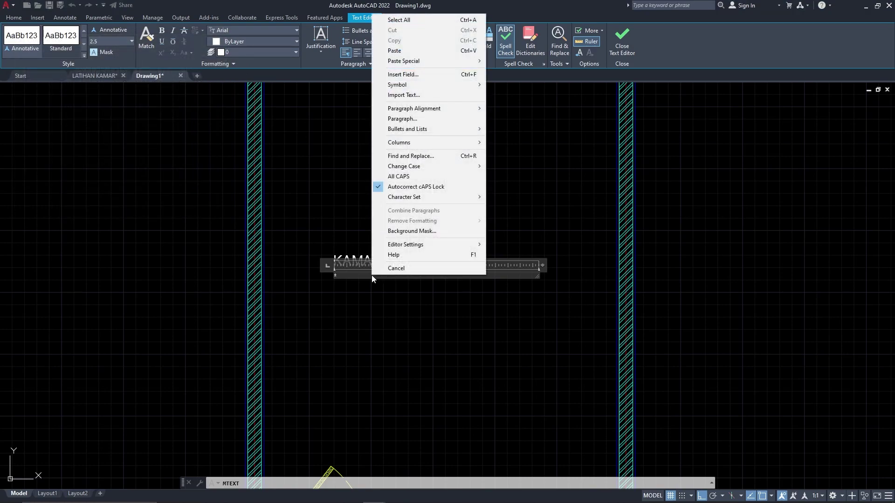
pyautogui.click(413, 53)
pyautogui.hotkey('ctrl', 'z')
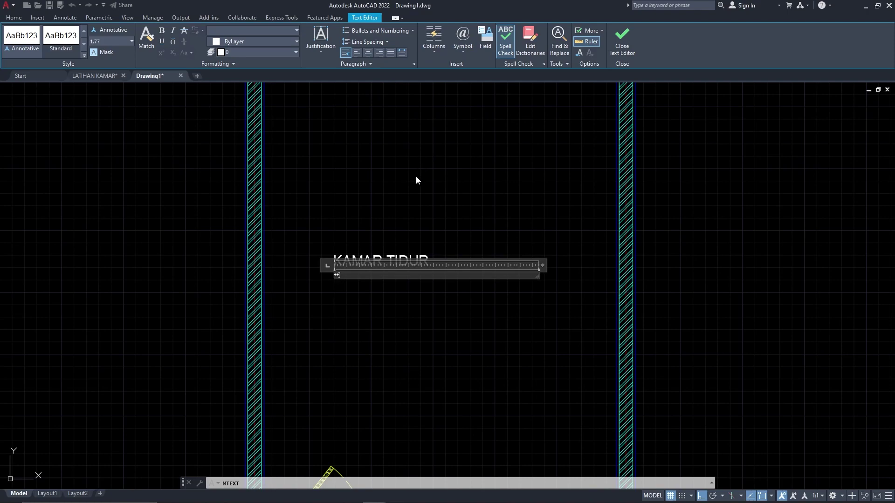
# Enter the plus/minus symbol followed by "0.00" as the level text and set its height to 5.
pyautogui.click(471, 50)
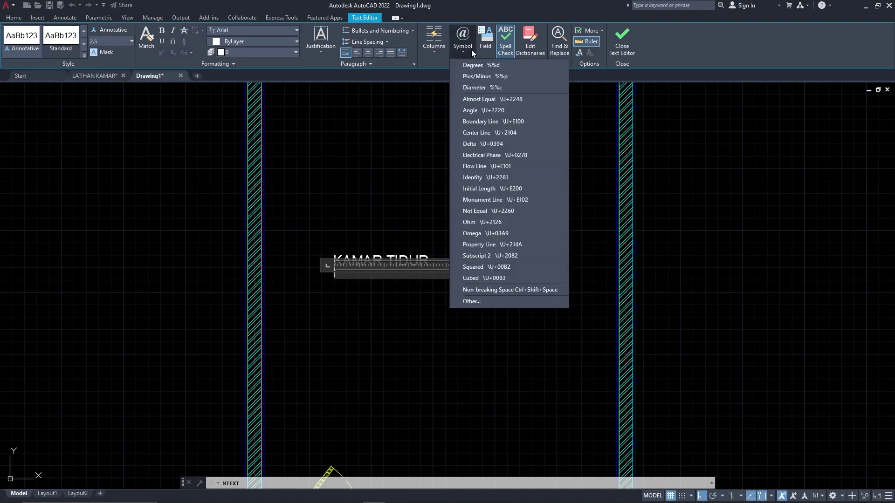
pyautogui.click(475, 77)
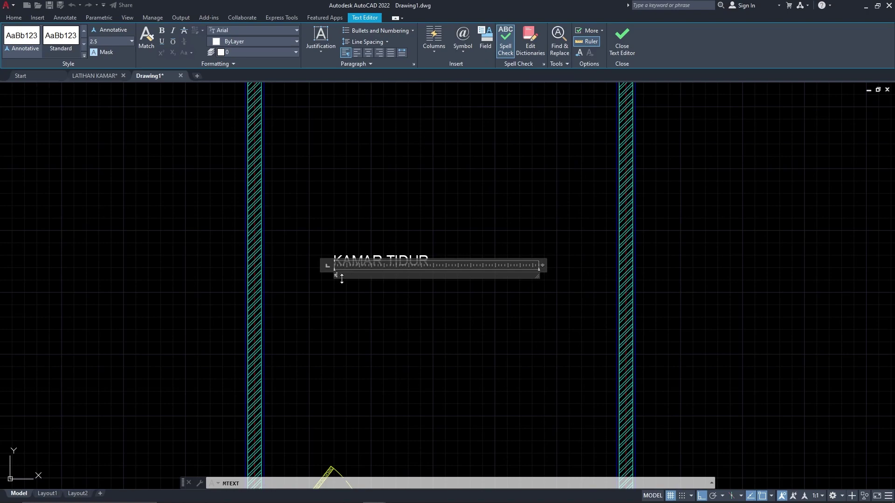
pyautogui.write('0.')
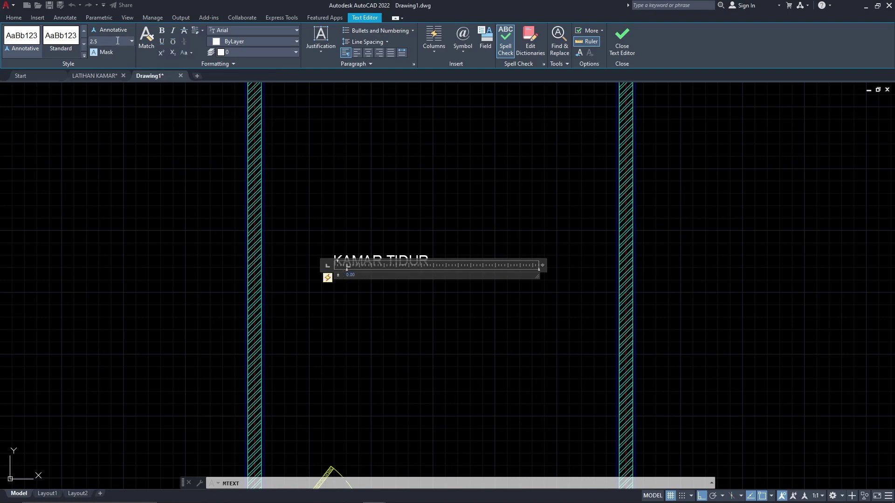
pyautogui.write('5')
pyautogui.press('Return')
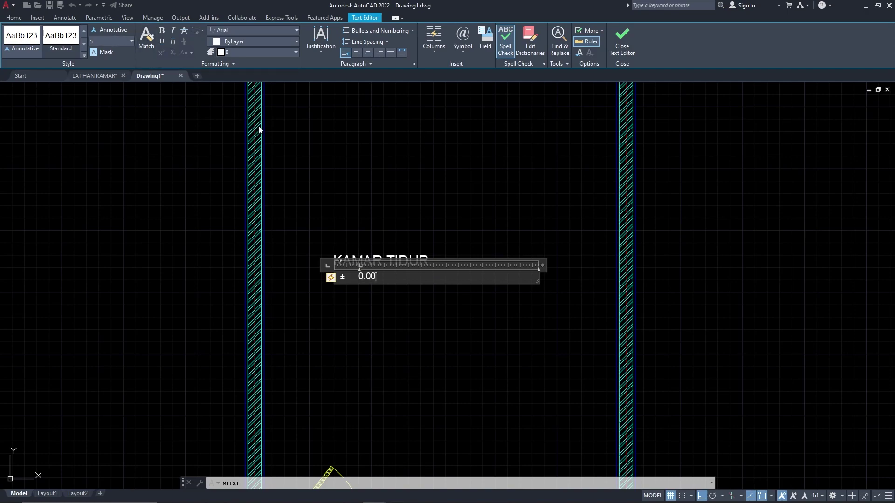
pyautogui.click(369, 222)
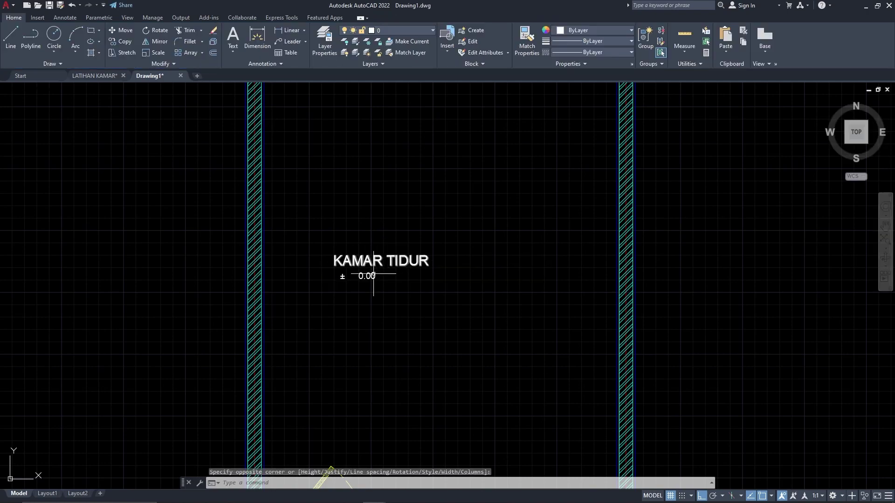
# Move the ± 0.00 level text horizontally to the right so it sits centred under the "KAMAR TIDUR" label.
pyautogui.click(386, 286)
pyautogui.click(362, 277)
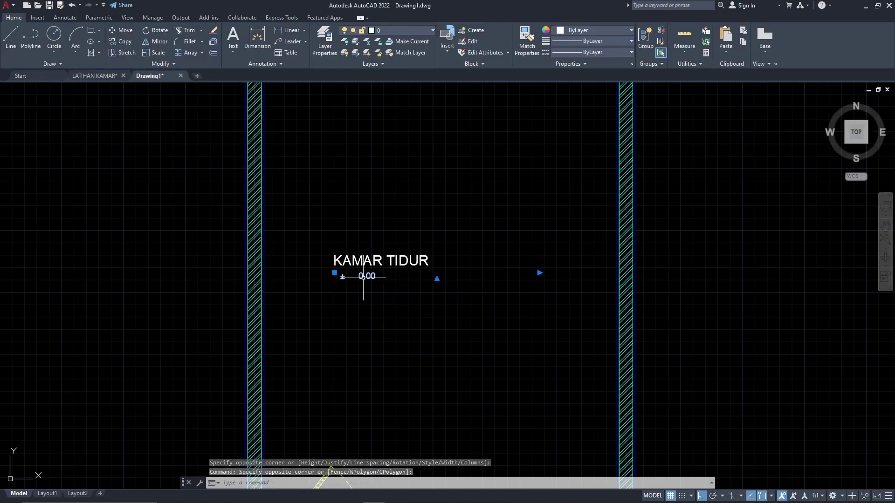
pyautogui.press('Return')
pyautogui.click(363, 280)
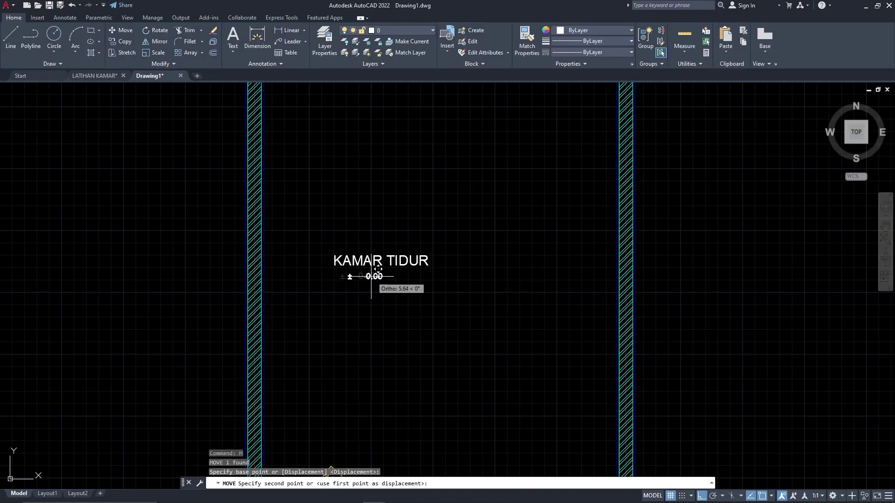
pyautogui.click(381, 276)
# Move the "KAMAR TIDUR" label and its level text together horizontally to the middle of the room's width.
pyautogui.click(436, 313)
pyautogui.click(376, 221)
pyautogui.write('m')
pyautogui.press('Return')
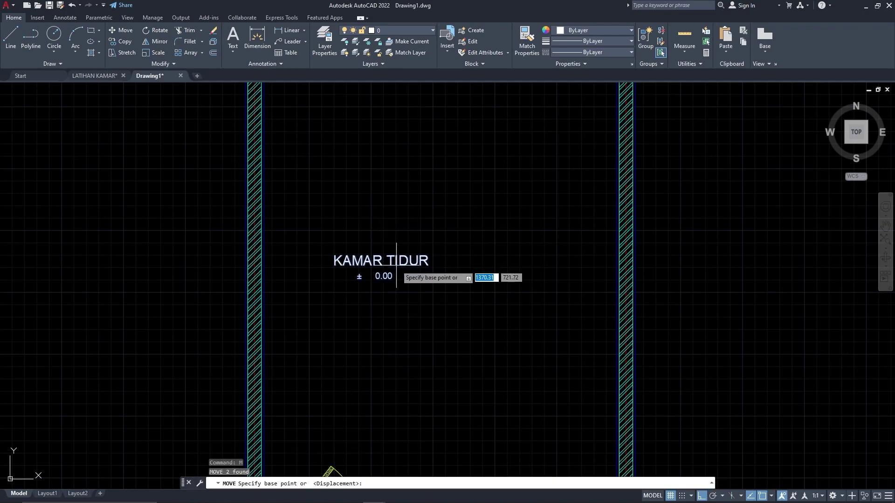
pyautogui.scroll(-2, 389, 275)
pyautogui.click(387, 271)
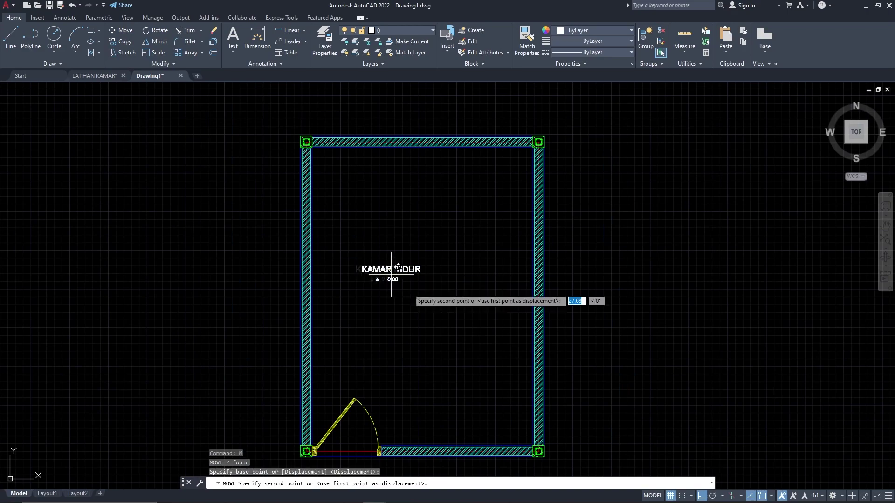
pyautogui.click(422, 292)
# Move the room label and its level text slightly straight down towards the room's centre.
pyautogui.click(450, 302)
pyautogui.click(426, 255)
pyautogui.click(453, 302)
pyautogui.click(418, 257)
pyautogui.press('Return')
pyautogui.click(420, 259)
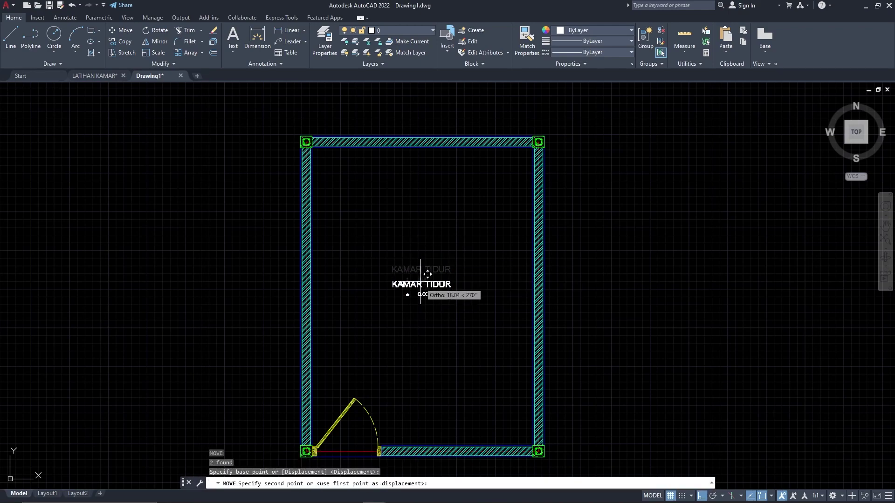
pyautogui.click(426, 276)
# Add a linear dimension between the centres of the two upper columns, with its line above the top wall.
pyautogui.moveTo(472, 157); pyautogui.dragTo(470, 200, button='middle')
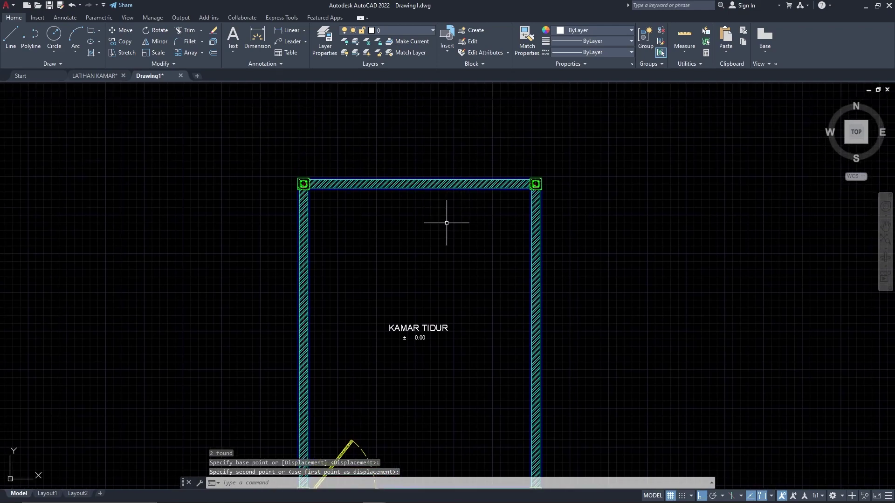
pyautogui.scroll(-2, 449, 186)
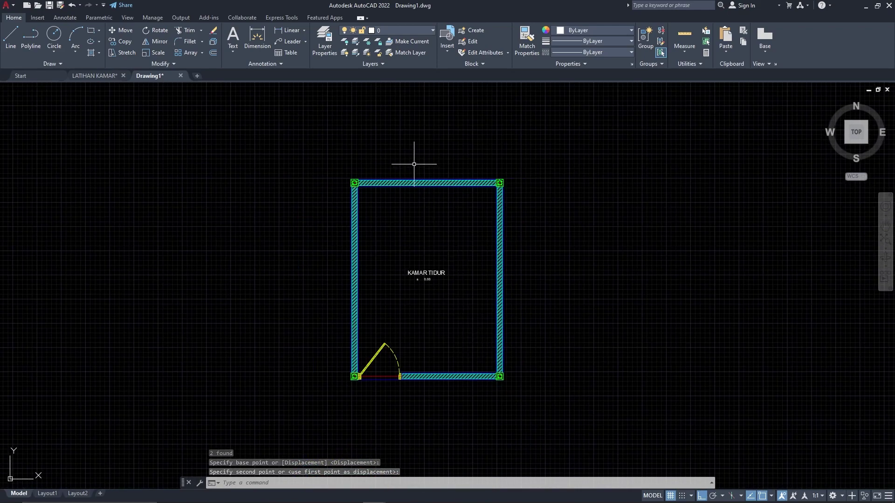
pyautogui.scroll(2, 393, 152)
pyautogui.moveTo(419, 159); pyautogui.dragTo(396, 215, button='middle')
pyautogui.write('DI')
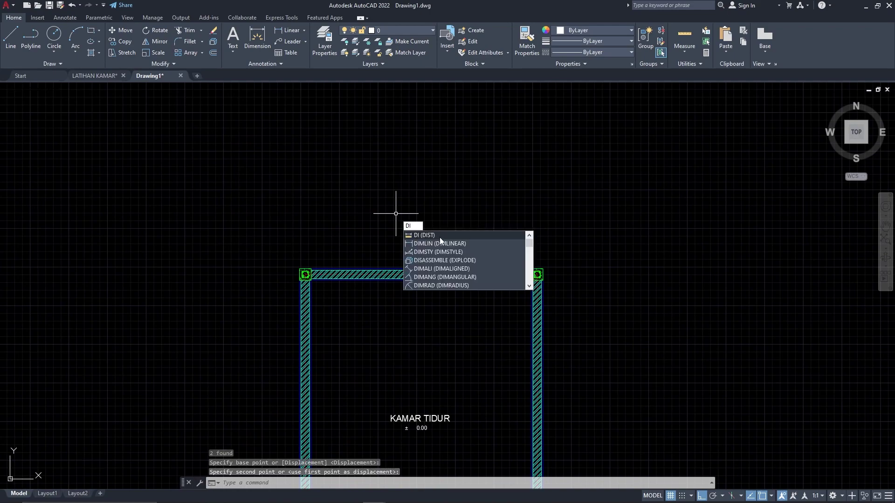
pyautogui.click(440, 243)
pyautogui.scroll(5, 316, 273)
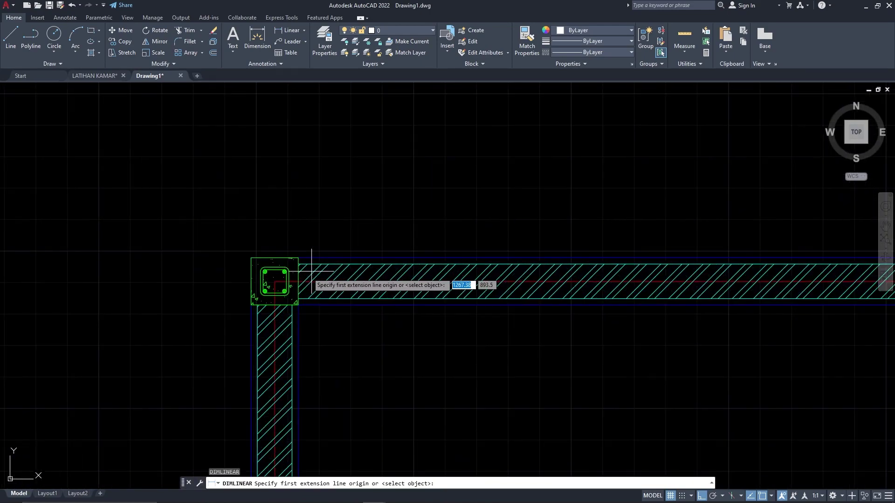
pyautogui.click(274, 281)
pyautogui.scroll(-5, 280, 282)
pyautogui.scroll(5, 463, 282)
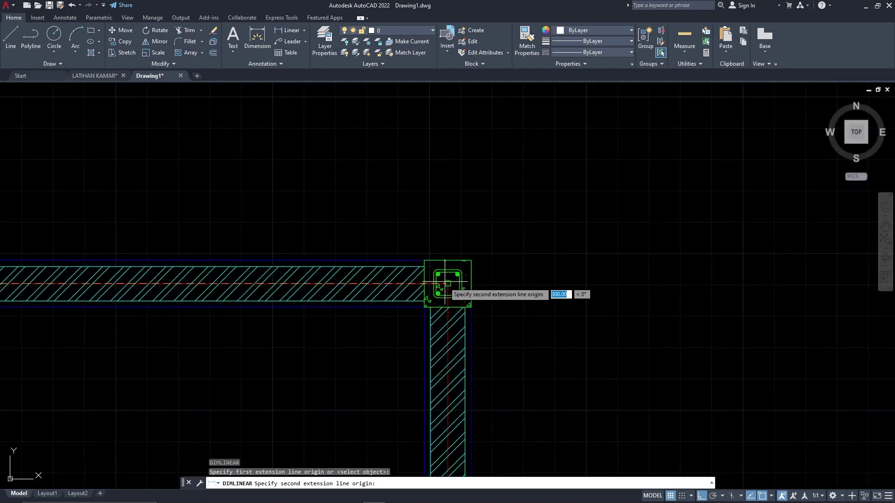
pyautogui.click(445, 282)
pyautogui.scroll(-5, 513, 287)
pyautogui.scroll(3, 579, 290)
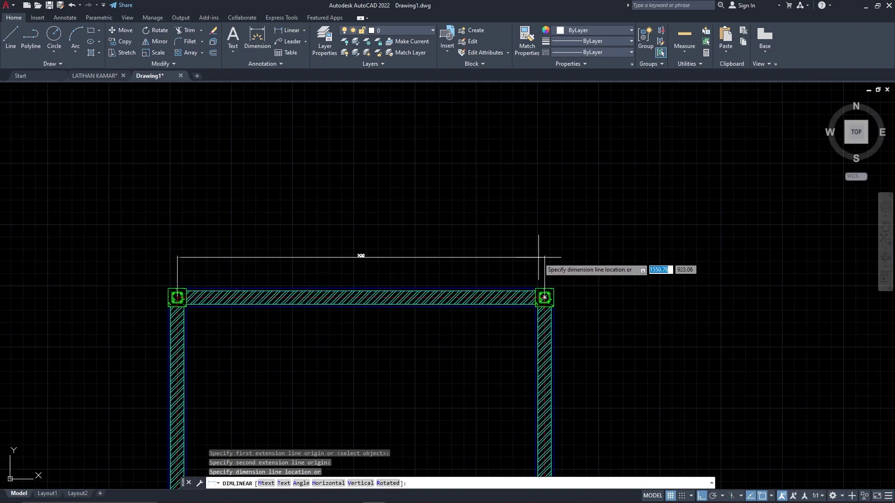
pyautogui.click(539, 242)
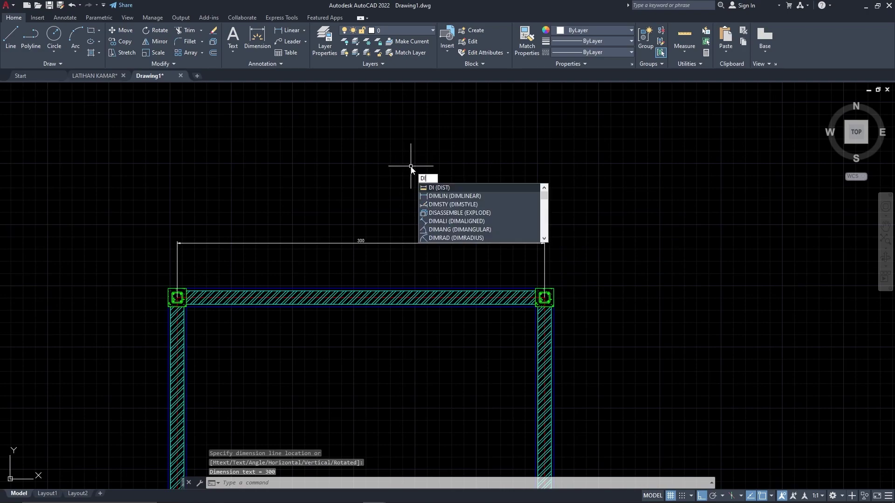
# Make Standard the current dimension style and leave the Dimension Style Manager.
pyautogui.click(455, 204)
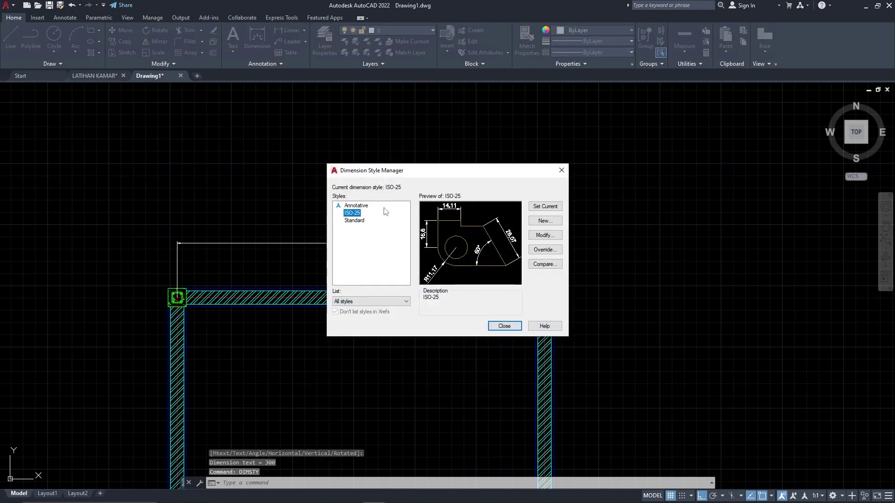
pyautogui.click(358, 222)
pyautogui.click(556, 211)
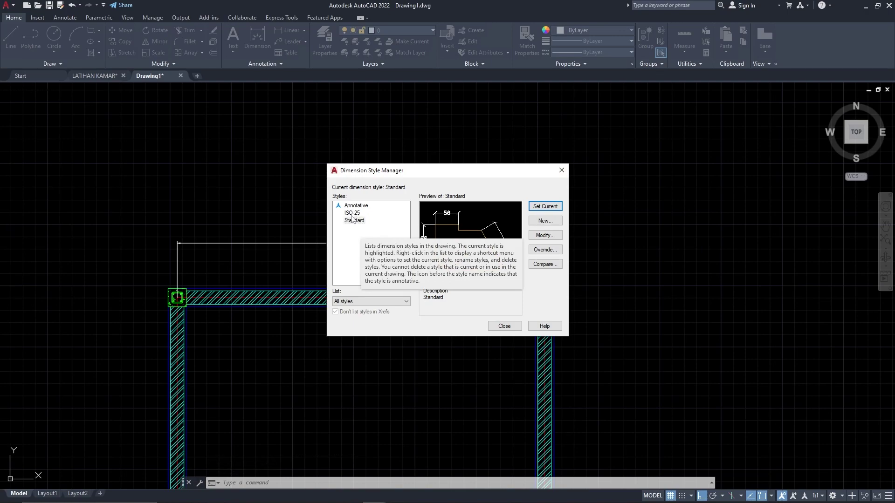
pyautogui.click(562, 170)
# Delete the linear dimension above the top wall.
pyautogui.click(390, 252)
pyautogui.click(304, 208)
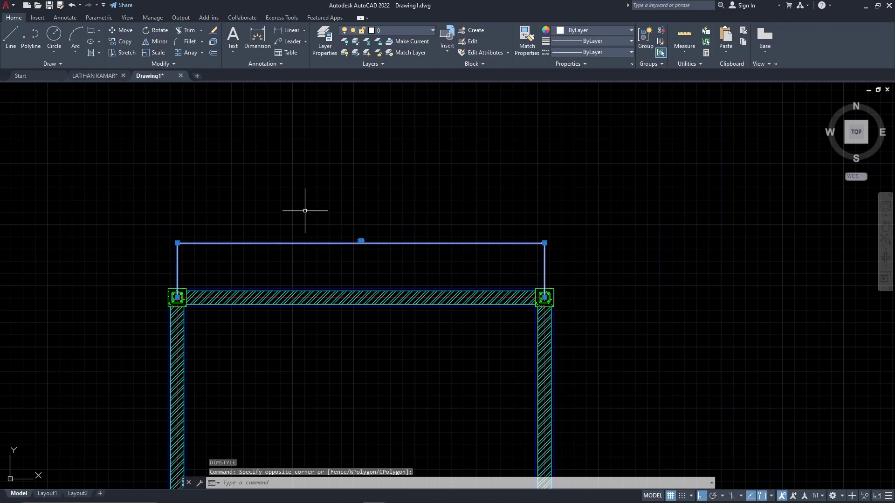
pyautogui.press('Delete')
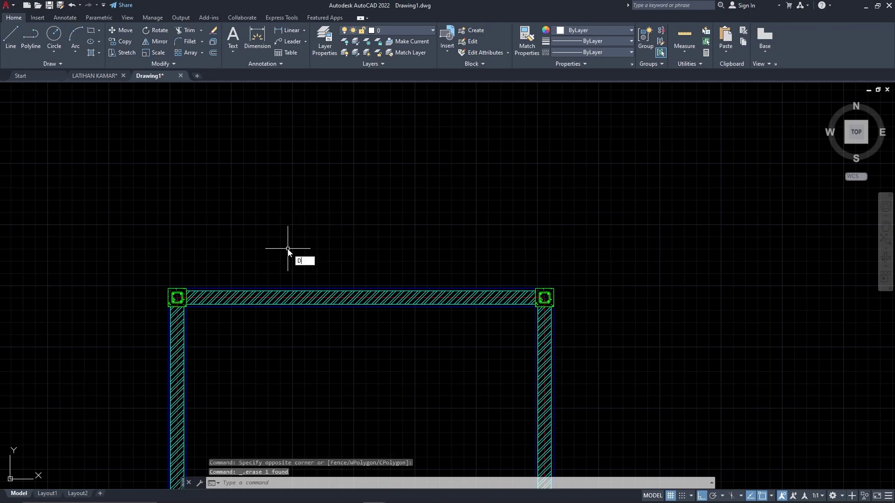
# Dimension the top wall between the two upper column centres in the Standard style, placing the line above the wall.
pyautogui.click(331, 276)
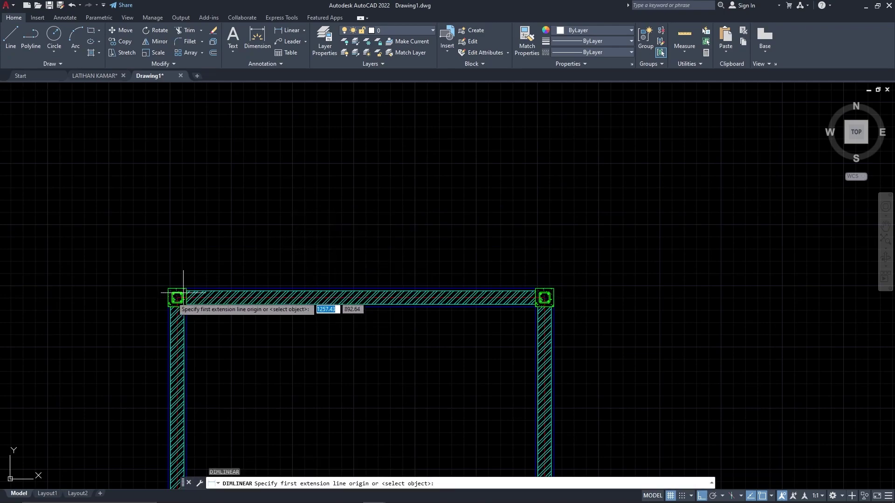
pyautogui.scroll(4, 165, 299)
pyautogui.click(190, 298)
pyautogui.scroll(-4, 154, 327)
pyautogui.scroll(5, 363, 321)
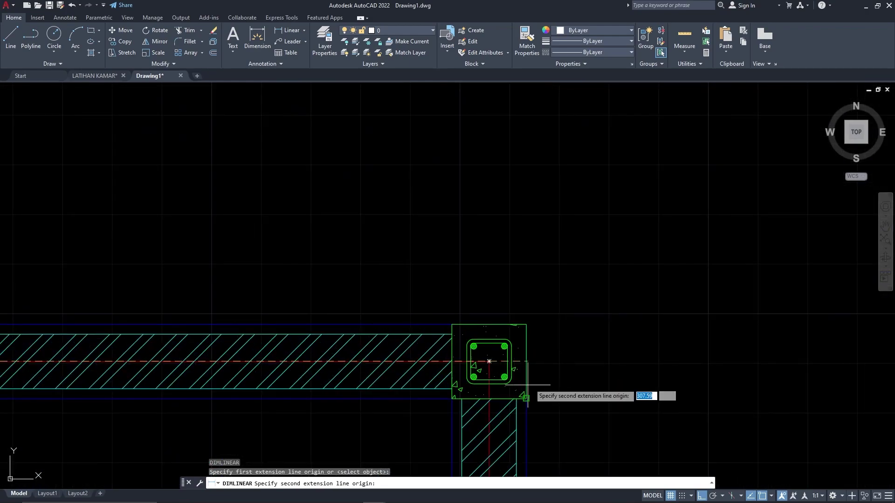
pyautogui.click(488, 361)
pyautogui.scroll(-5, 529, 384)
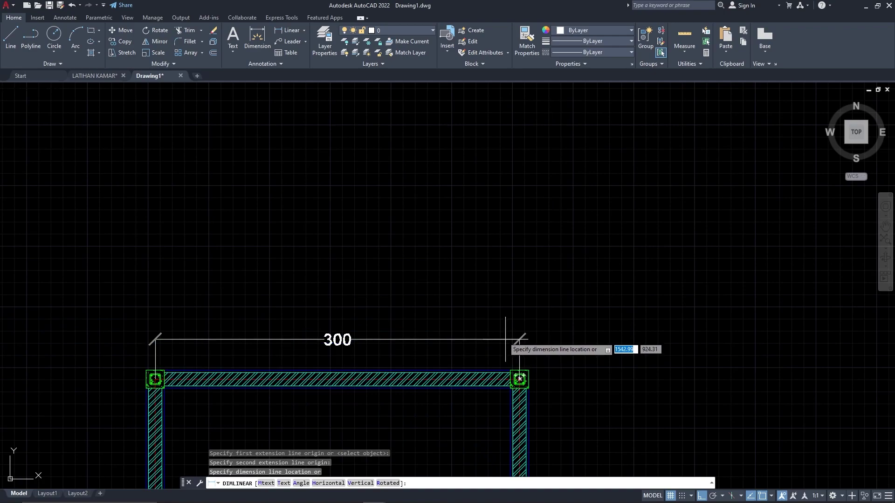
pyautogui.click(499, 324)
pyautogui.moveTo(549, 340); pyautogui.dragTo(460, 139, button='middle')
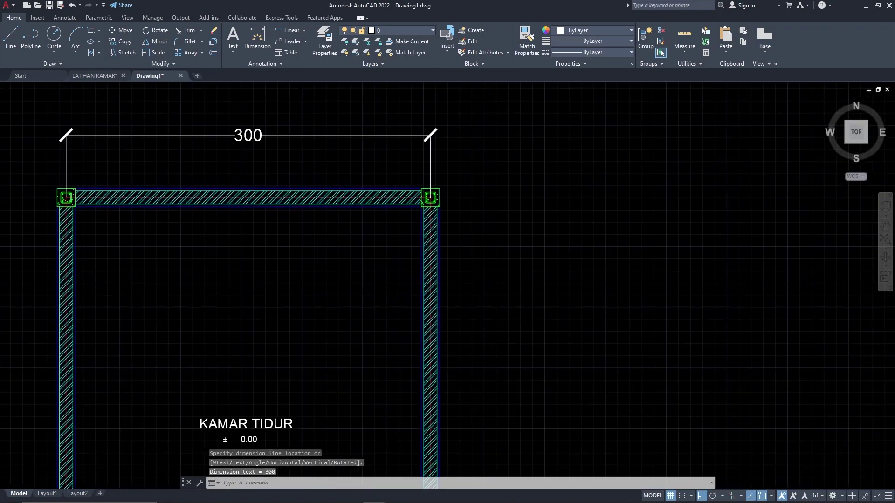
# Dimension the right wall between the upper and lower column centres, placing the line outside the room.
pyautogui.scroll(-3, 457, 149)
pyautogui.press('space')
pyautogui.scroll(5, 439, 179)
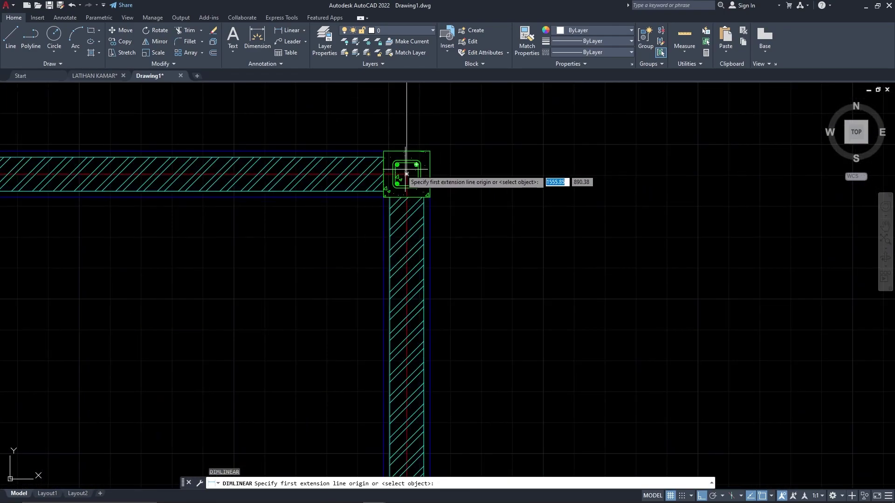
pyautogui.click(406, 174)
pyautogui.scroll(-5, 406, 159)
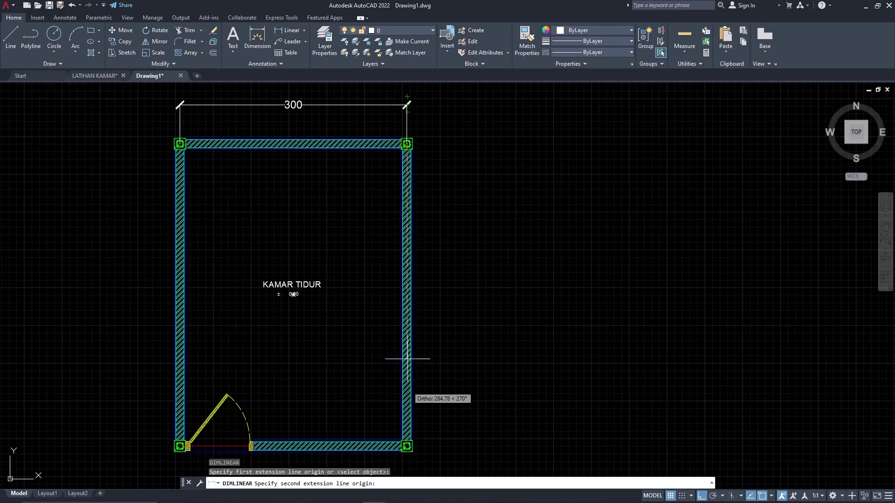
pyautogui.scroll(5, 406, 446)
pyautogui.click(400, 410)
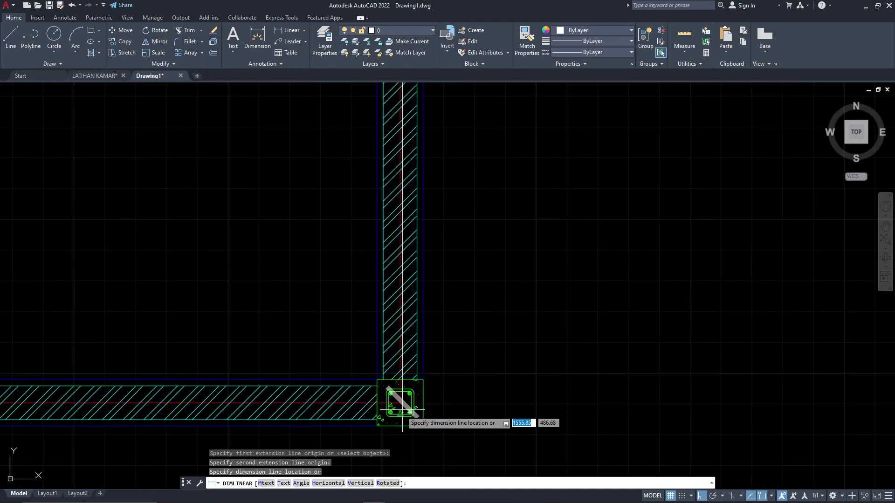
pyautogui.scroll(-5, 400, 409)
pyautogui.scroll(-2, 448, 393)
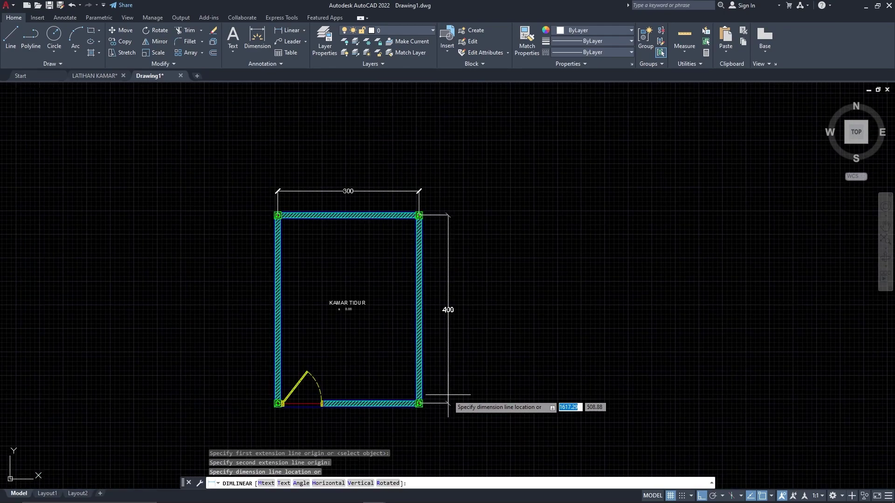
pyautogui.click(446, 394)
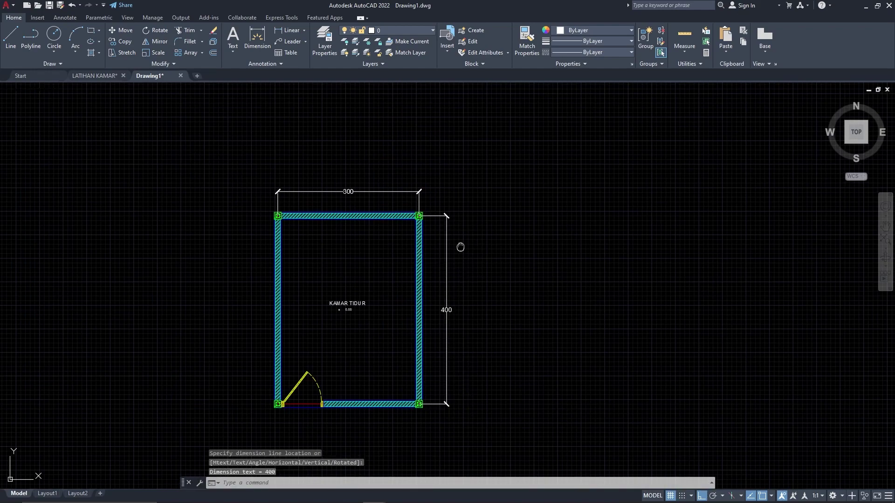
# Assign both wall dimensions, the room label and the level text to the dimensi layer.
pyautogui.moveTo(461, 247); pyautogui.dragTo(470, 263, button='middle')
pyautogui.click(519, 286)
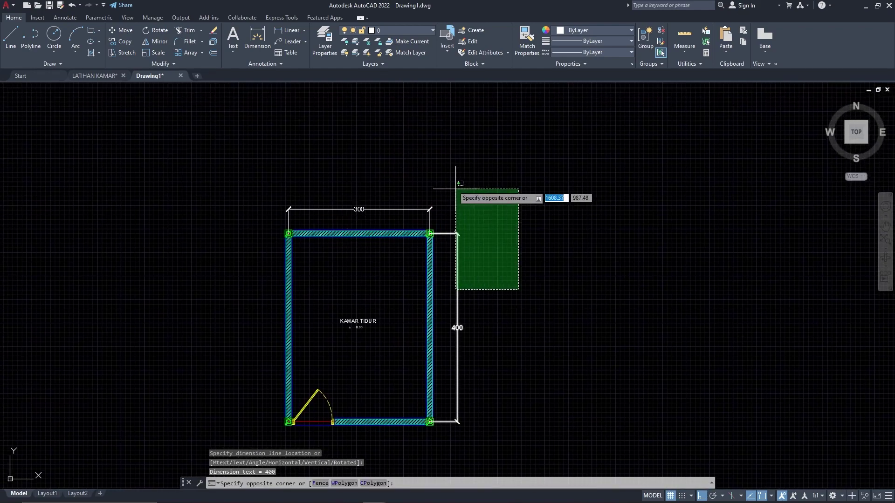
pyautogui.click(454, 191)
pyautogui.click(438, 220)
pyautogui.click(410, 196)
pyautogui.click(392, 356)
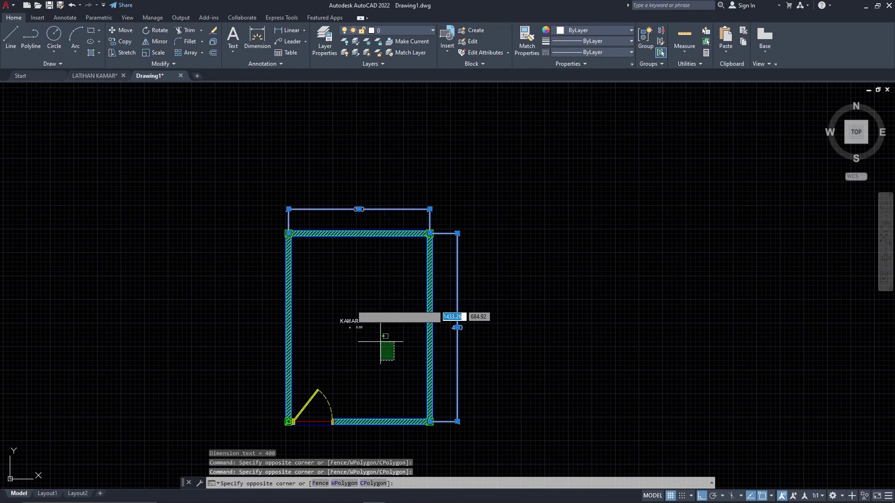
pyautogui.click(327, 278)
pyautogui.click(386, 32)
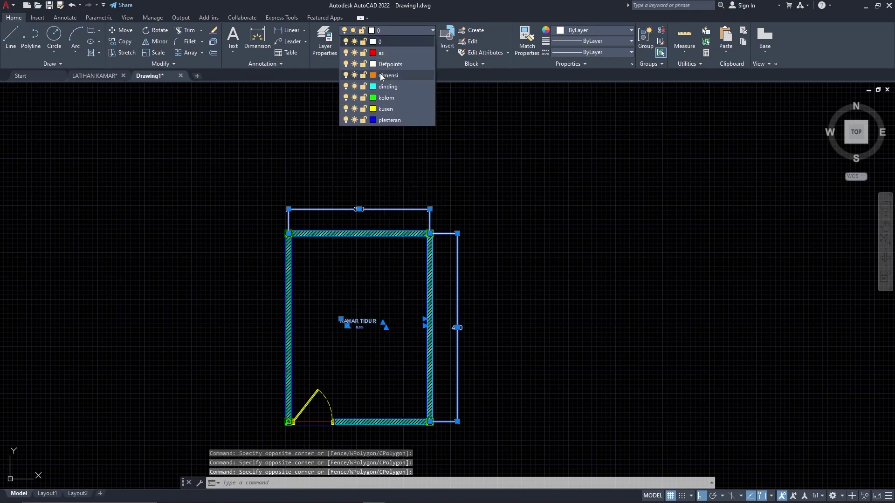
pyautogui.click(384, 77)
pyautogui.press('Escape')
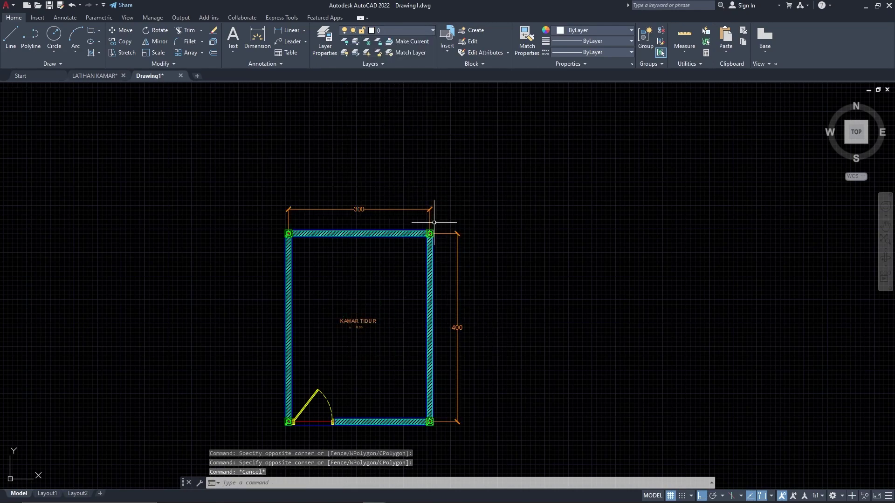
# Stretch the top dimension line upward so its offset from the wall matches the right-hand dimension.
pyautogui.scroll(6, 433, 200)
pyautogui.click(460, 257)
pyautogui.click(408, 201)
pyautogui.scroll(-2, 513, 214)
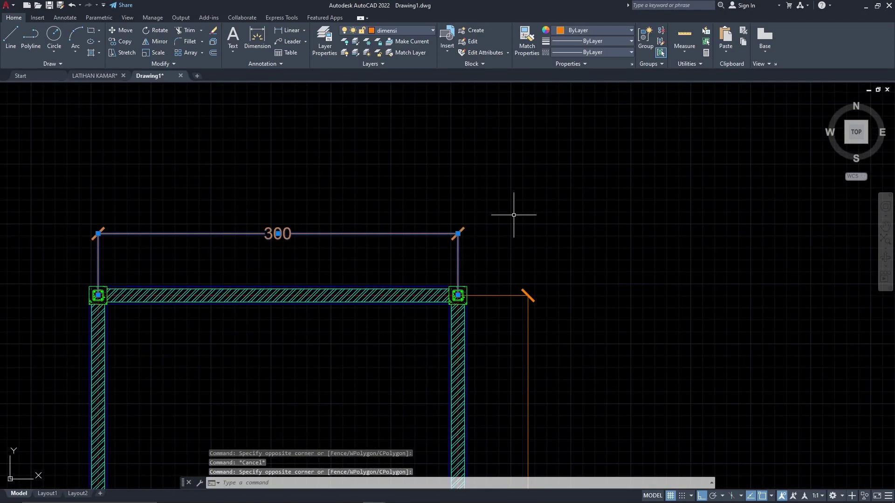
pyautogui.click(277, 233)
pyautogui.scroll(-2, 455, 193)
pyautogui.scroll(-5, 525, 175)
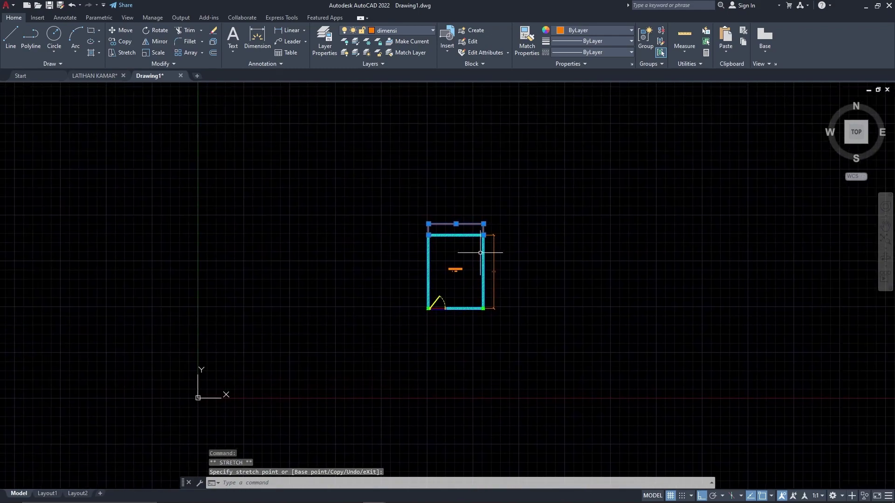
pyautogui.scroll(4, 480, 253)
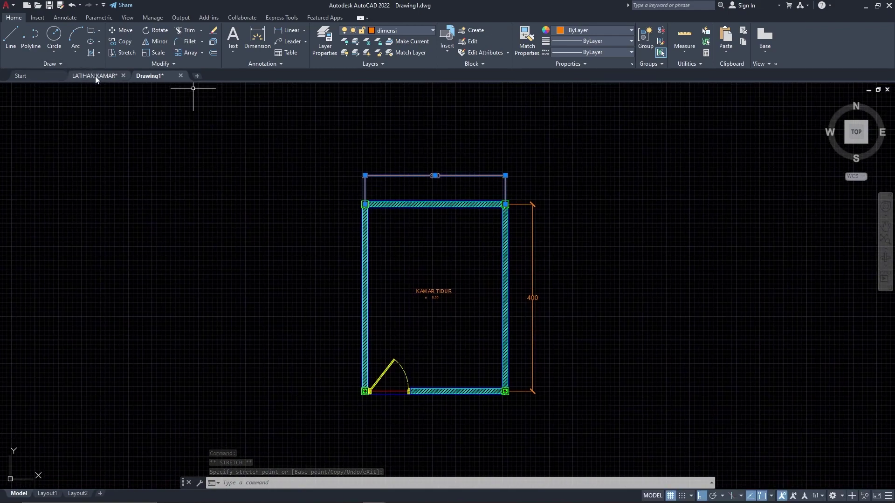
# Check the LATIHAN KAMAR drawing, return to Drawing1 and review the walls, door, labels and dimensions of the room plan.
pyautogui.click(95, 76)
pyautogui.click(149, 76)
pyautogui.moveTo(445, 219); pyautogui.dragTo(453, 208, button='middle')
pyautogui.scroll(2, 449, 216)
pyautogui.scroll(-2, 449, 216)
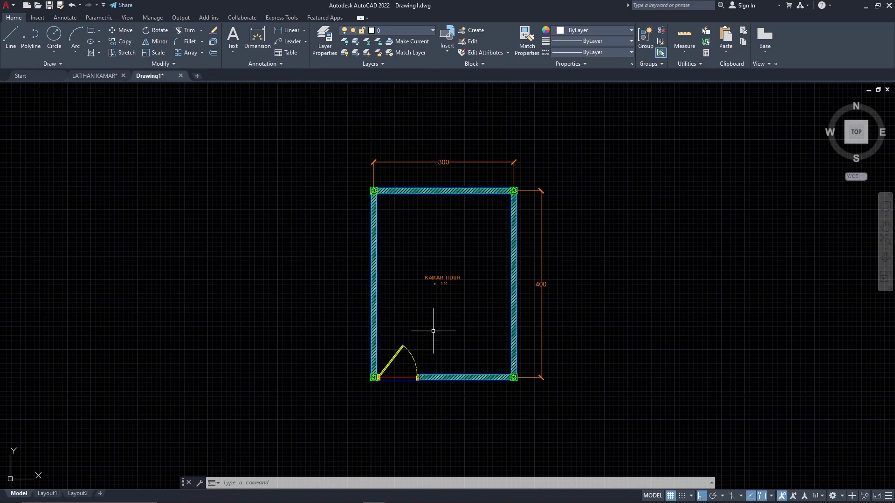
pyautogui.scroll(-1, 429, 291)
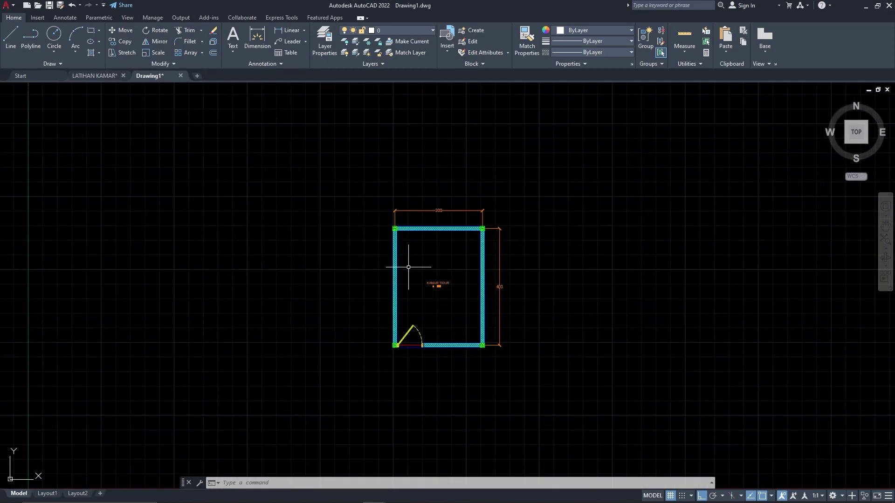
pyautogui.scroll(2, 407, 357)
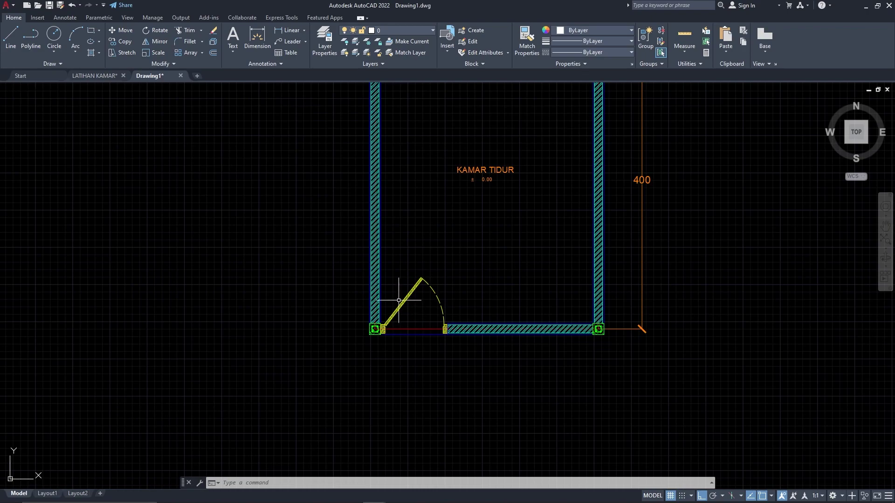
pyautogui.scroll(1, 417, 235)
pyautogui.moveTo(418, 236); pyautogui.dragTo(414, 318, button='middle')
pyautogui.scroll(-1, 414, 317)
pyautogui.moveTo(451, 288); pyautogui.dragTo(359, 330, button='middle')
pyautogui.scroll(-2, 371, 309)
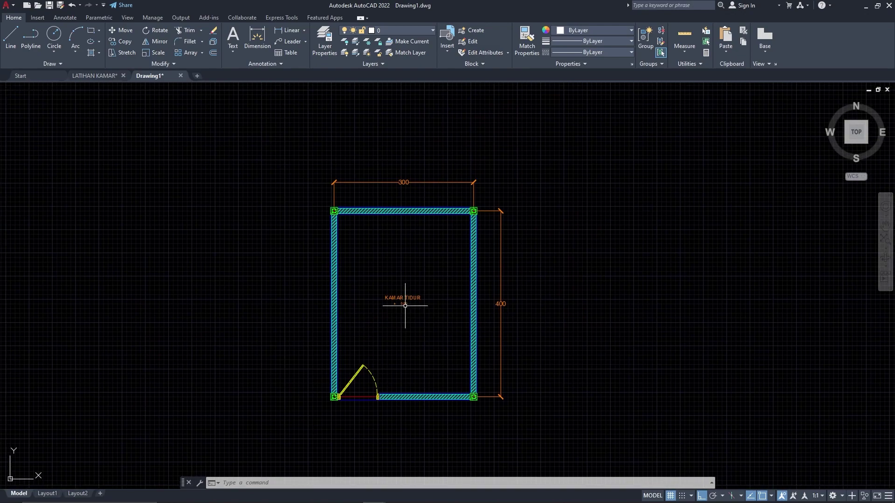